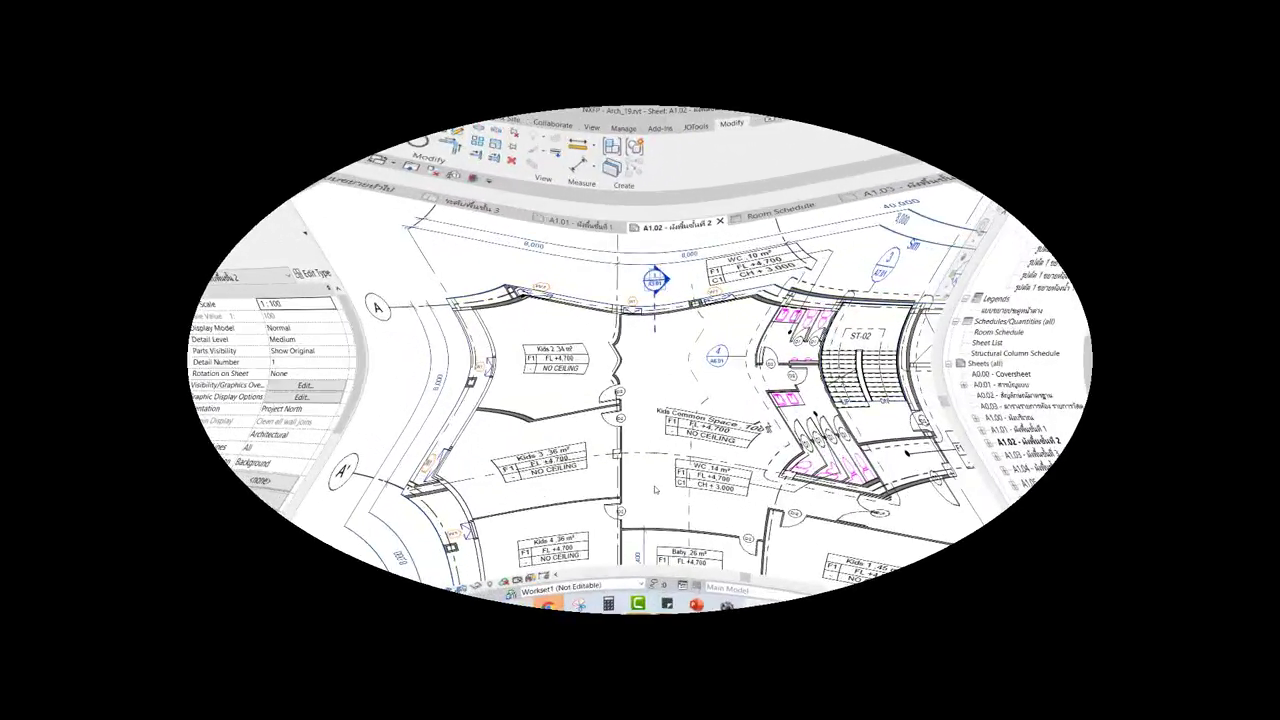
Inspect the WC room tag and the overlapping FL +4,700 floor tag in the plan.
scroll(658, 545, "up", 2)
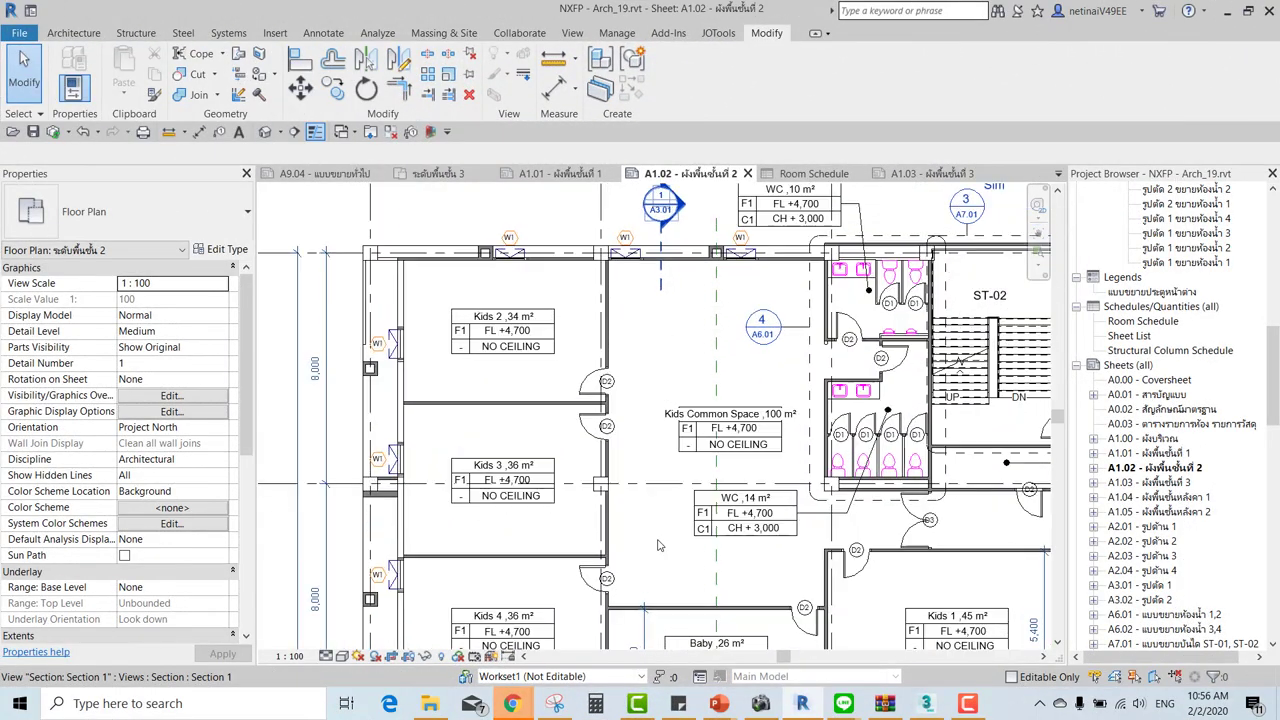
left_click(783, 523)
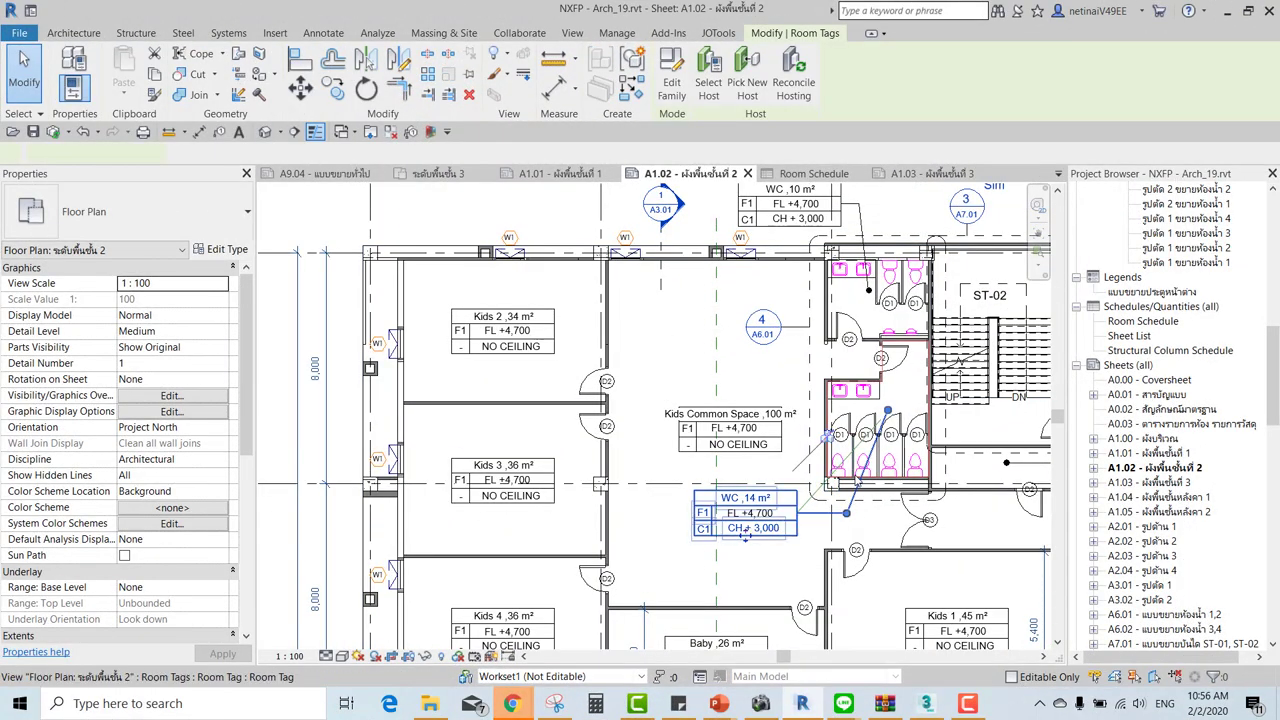
scroll(731, 519, "up", 1)
scroll(731, 519, "up", 1)
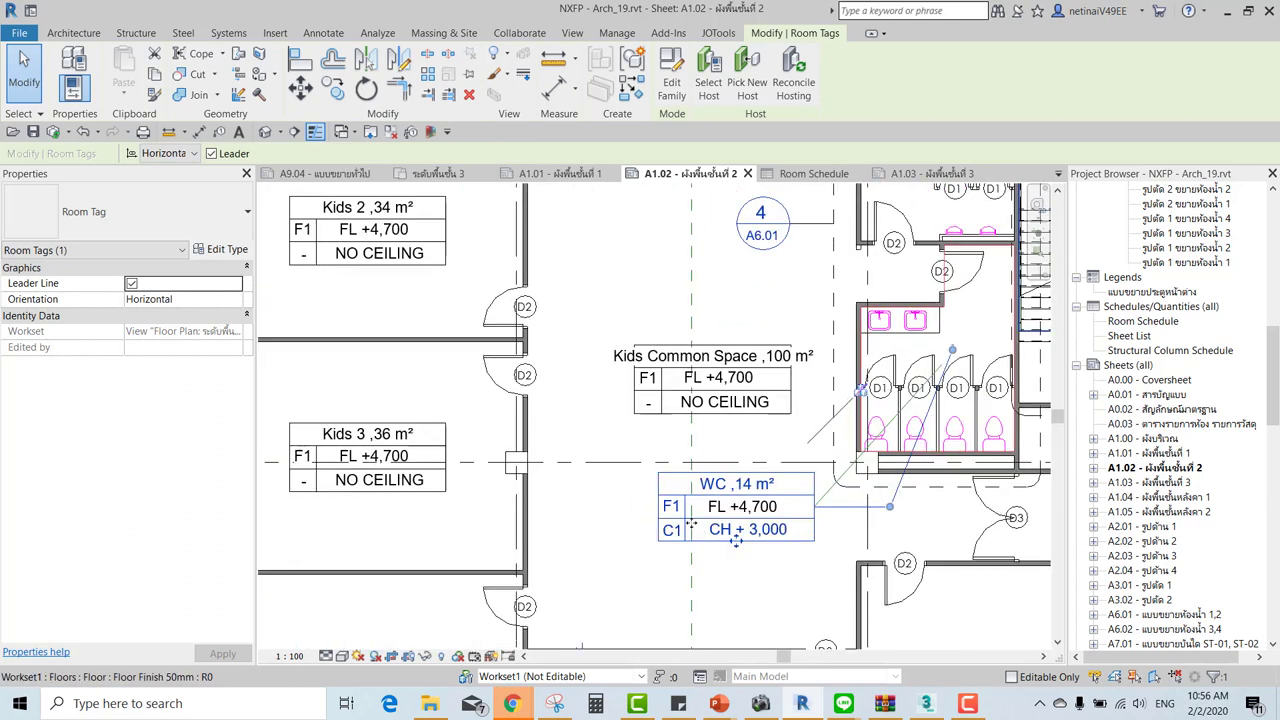
scroll(731, 519, "up", 1)
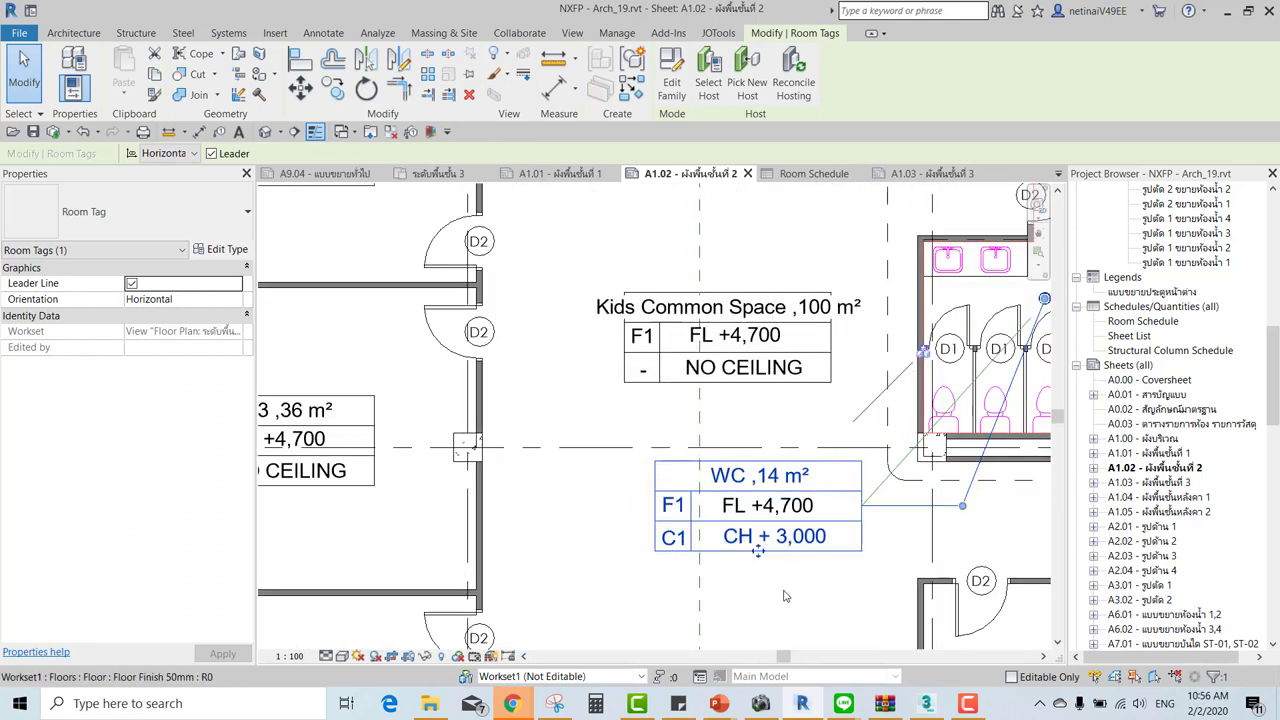
scroll(785, 596, "down", 1)
key("Escape")
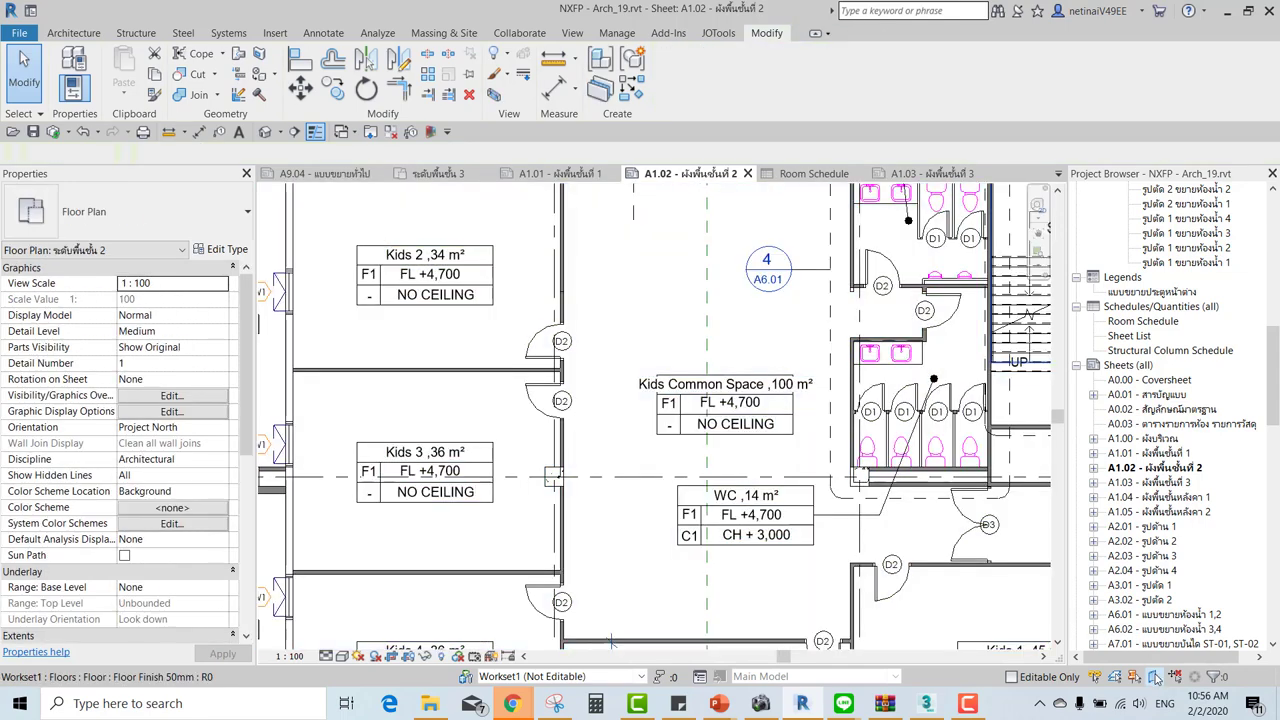
scroll(815, 543, "up", 1)
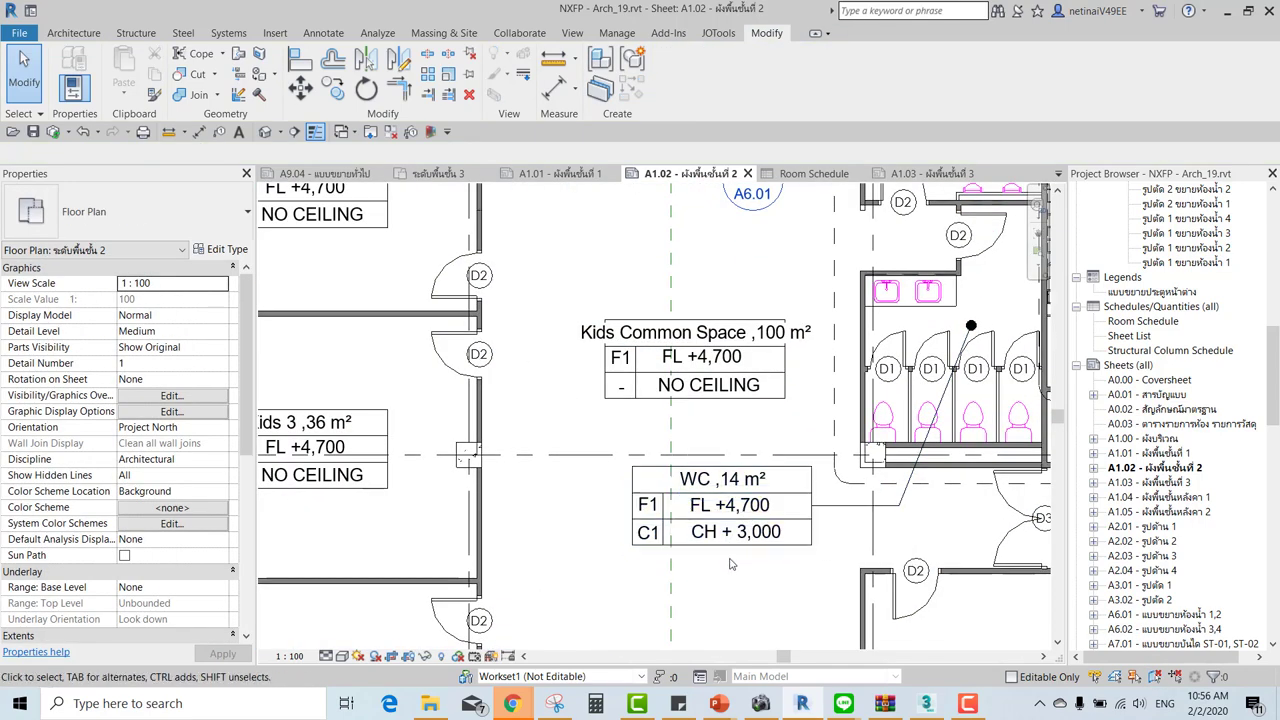
scroll(730, 565, "down", 1)
scroll(730, 565, "down", 1)
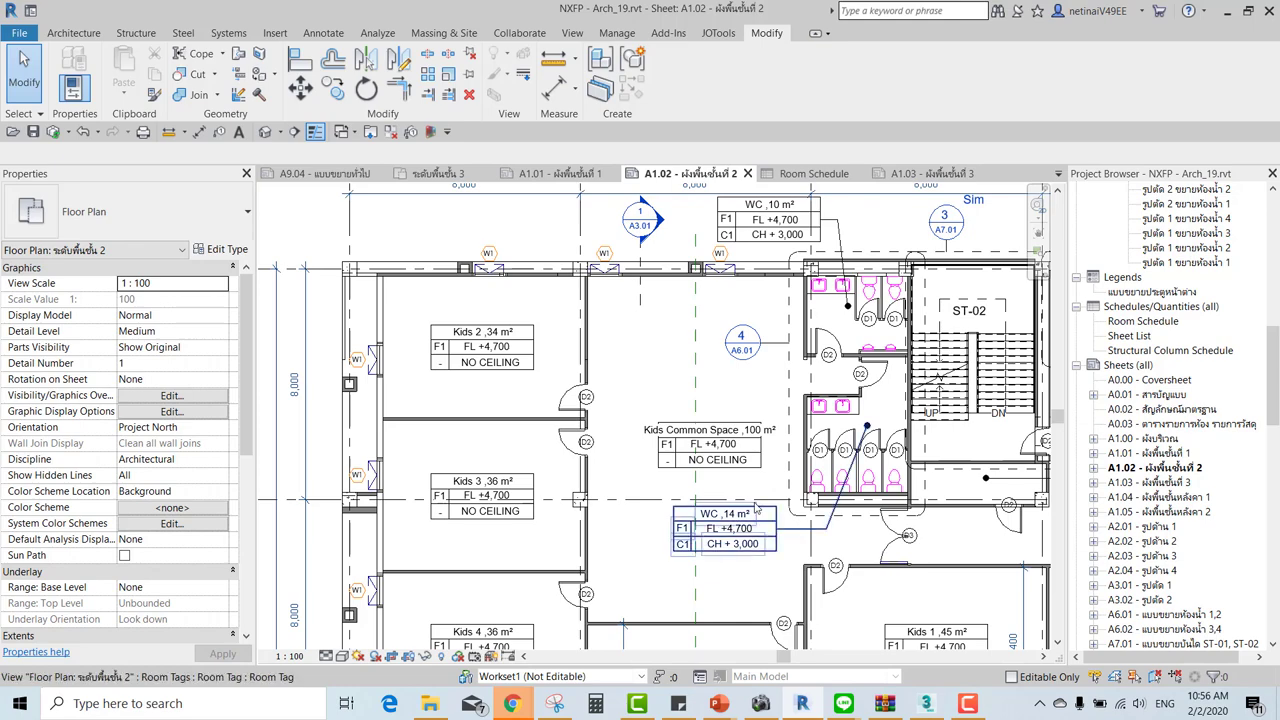
scroll(745, 520, "down", 1)
scroll(754, 502, "up", 2)
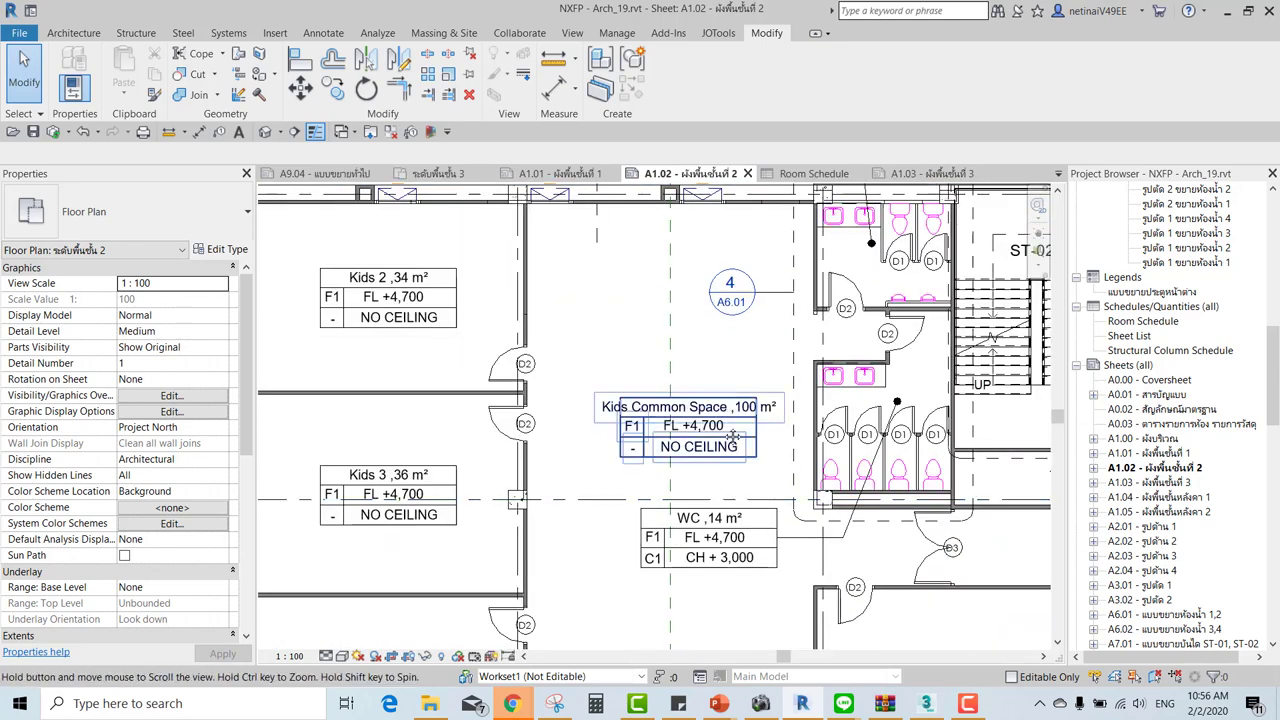
scroll(754, 502, "down", 1)
scroll(730, 480, "up", 2)
left_click(707, 466)
scroll(695, 472, "up", 1)
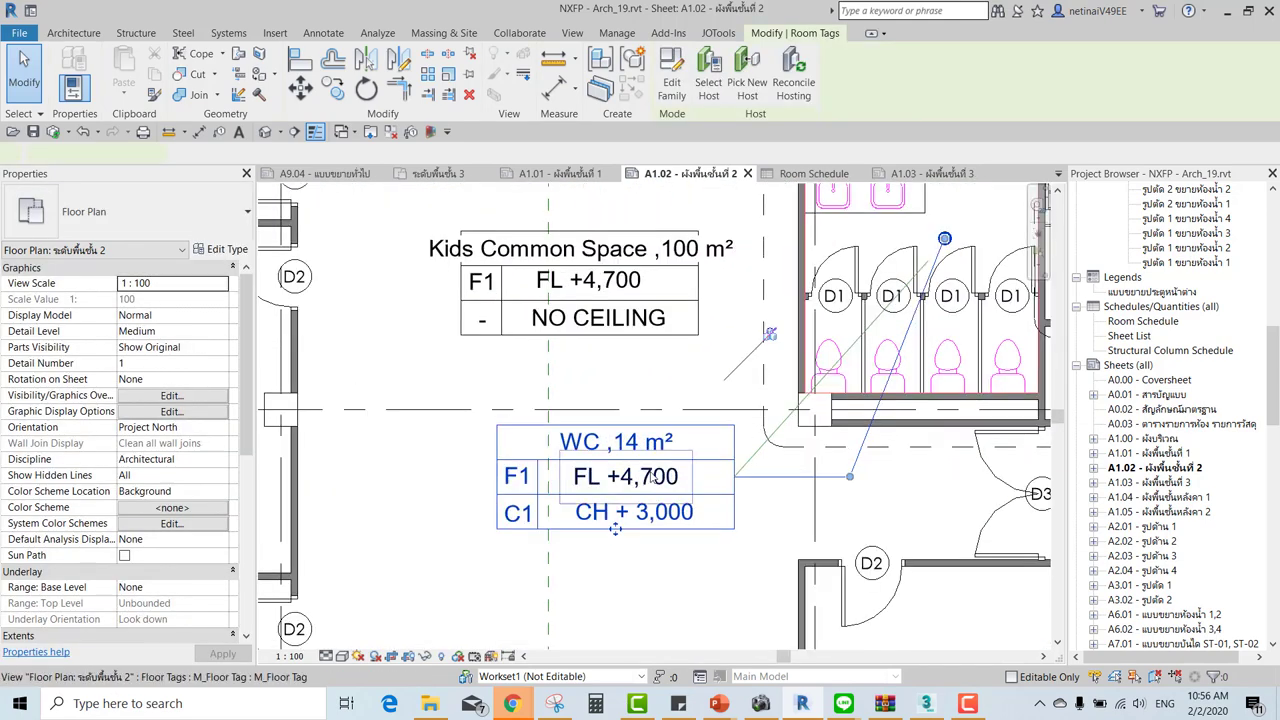
key("Escape")
left_click(617, 480)
key("Escape")
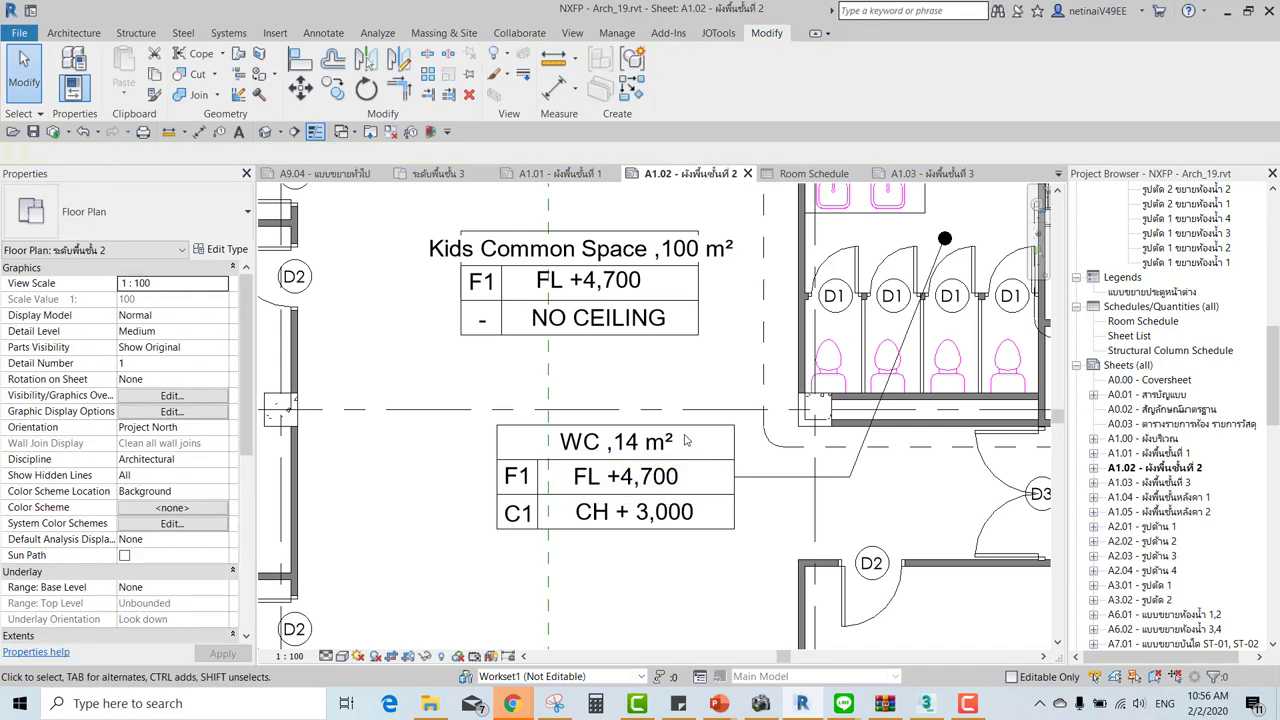
left_click(700, 447)
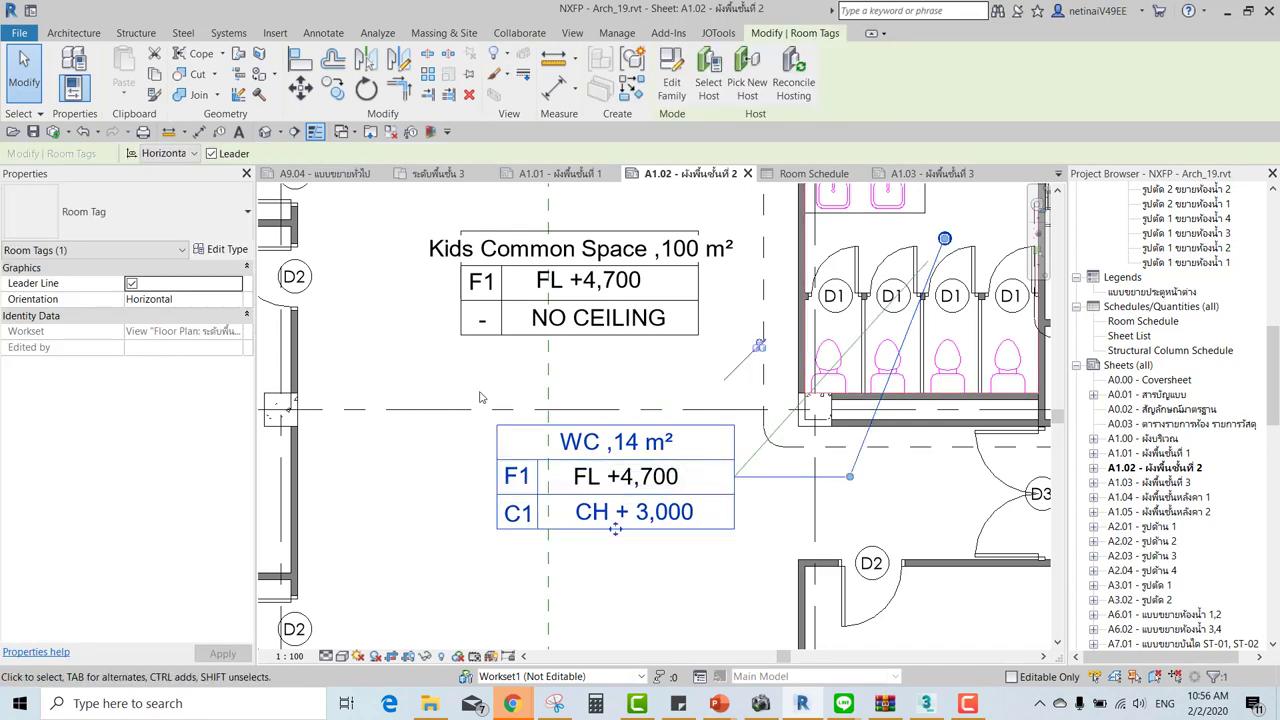
Review the parameter values behind the WC room tag, including its F1 floor finish.
left_click(604, 441)
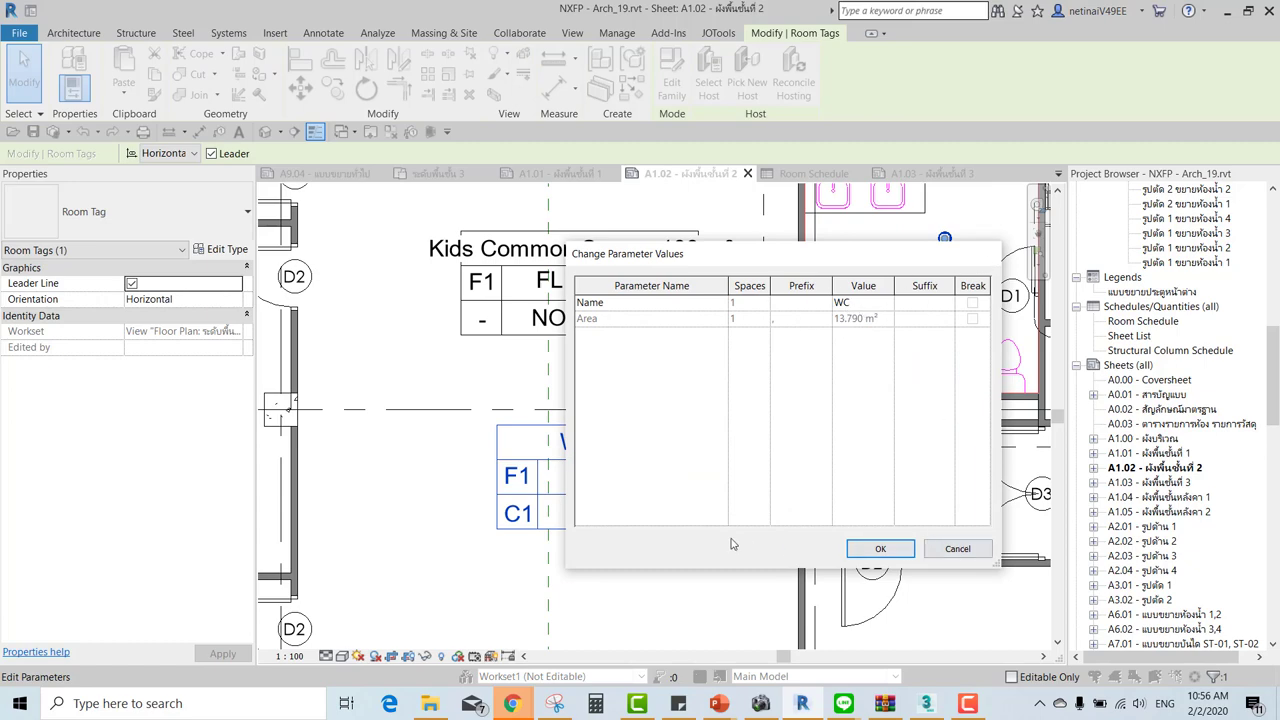
left_click(957, 548)
left_click(539, 476)
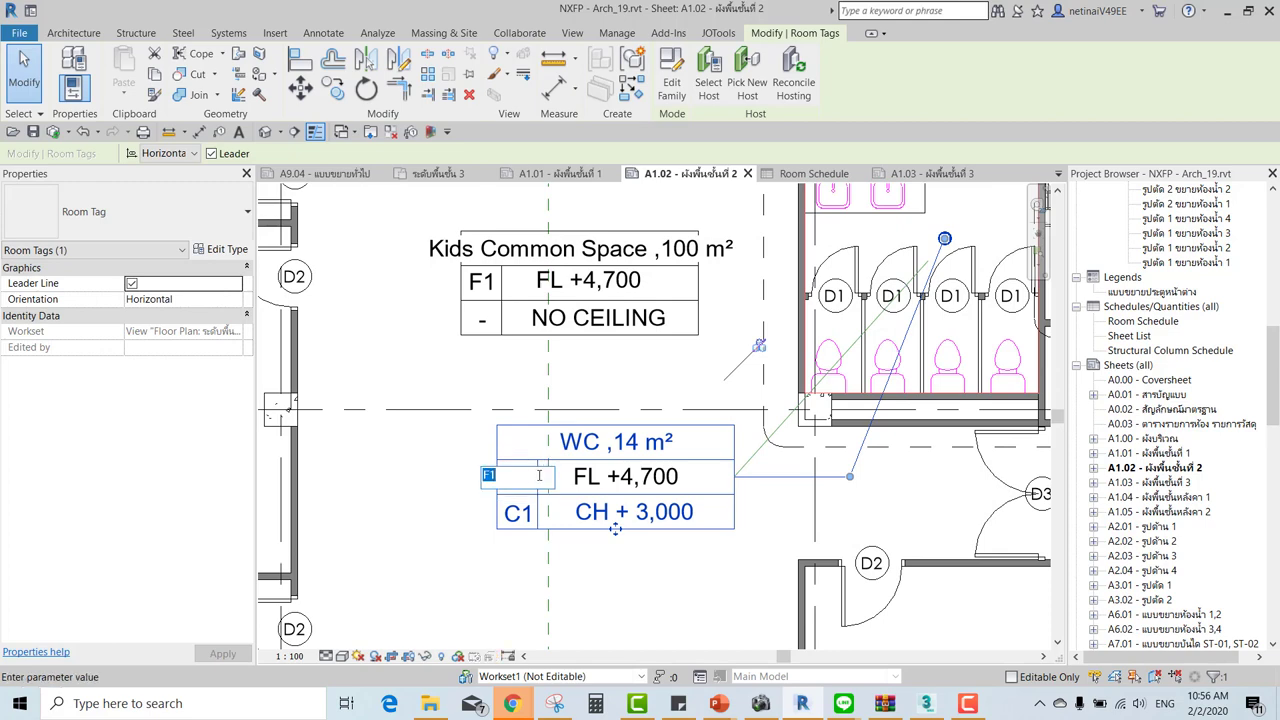
key("Return")
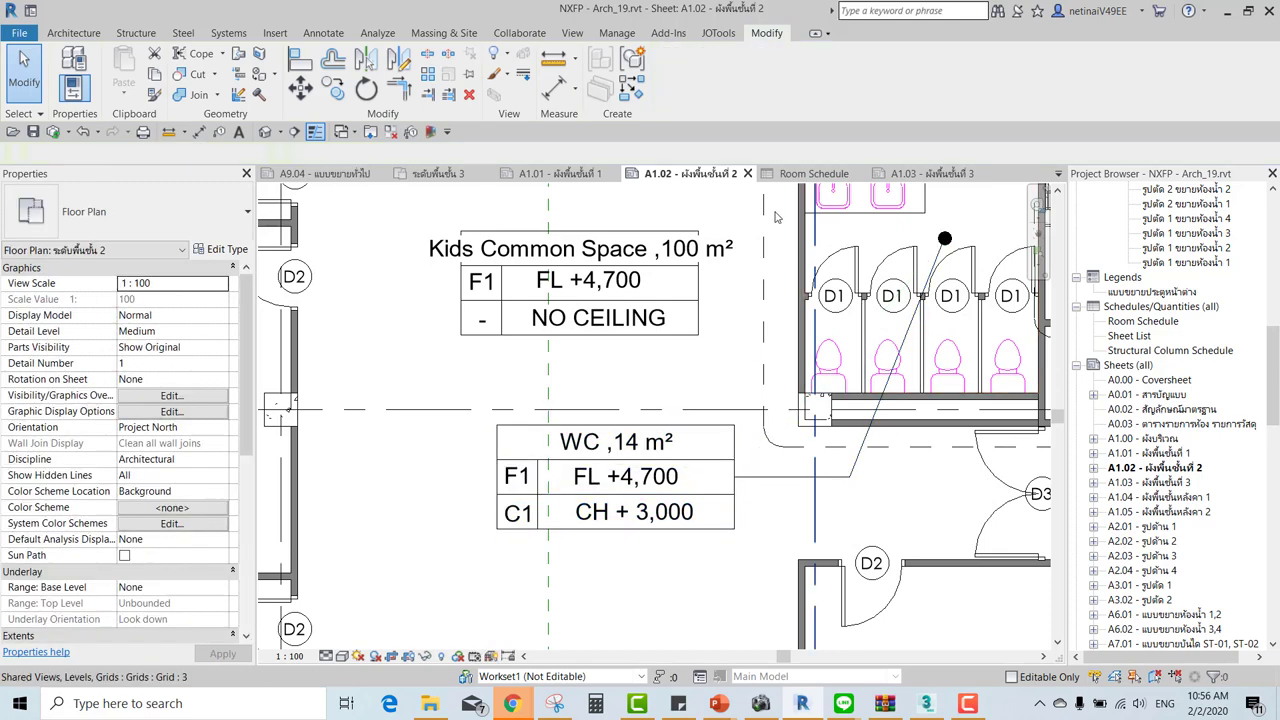
key("Escape")
Select the WC room and review its floor finish and ceiling height in Properties.
left_click(682, 438)
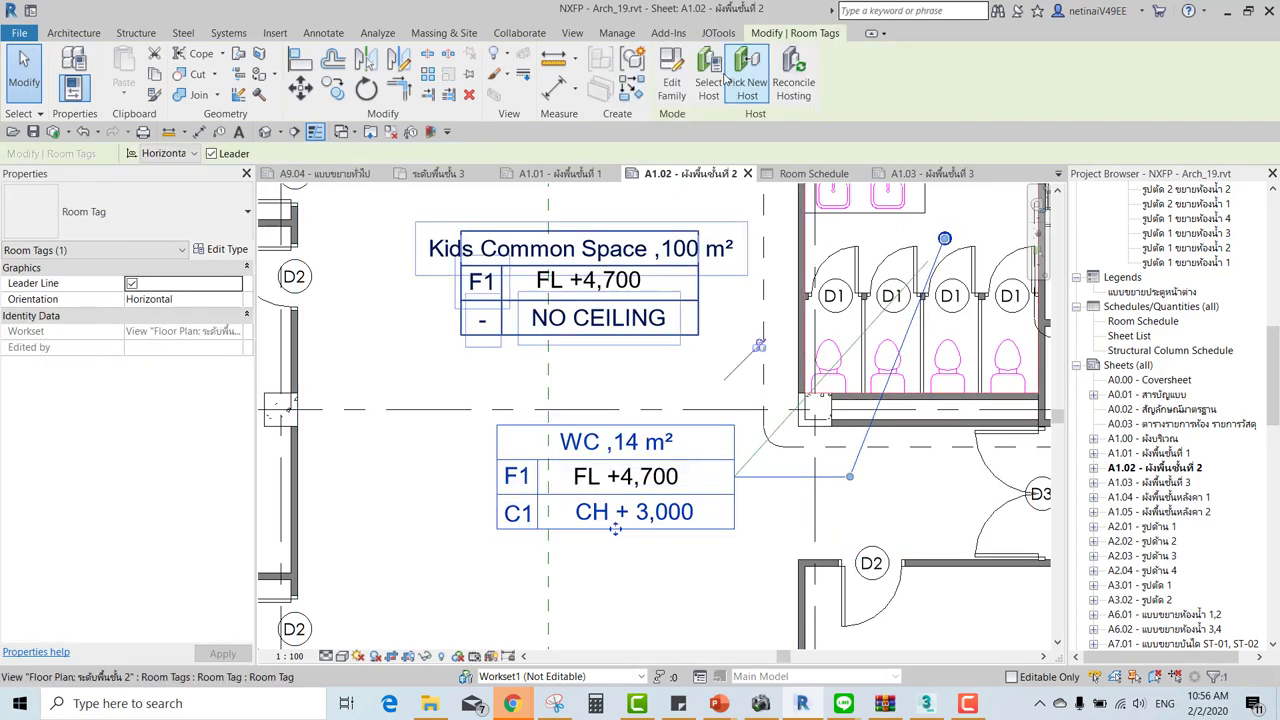
left_click(930, 262)
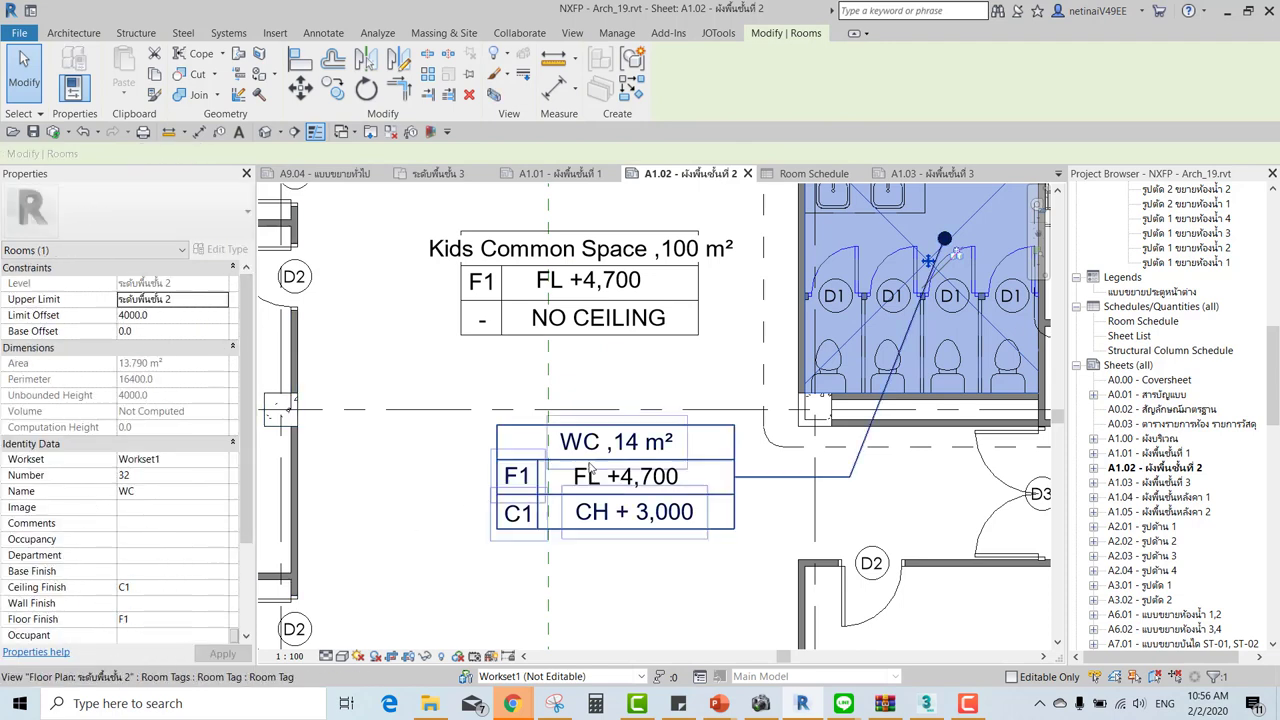
scroll(193, 507, "down", 3)
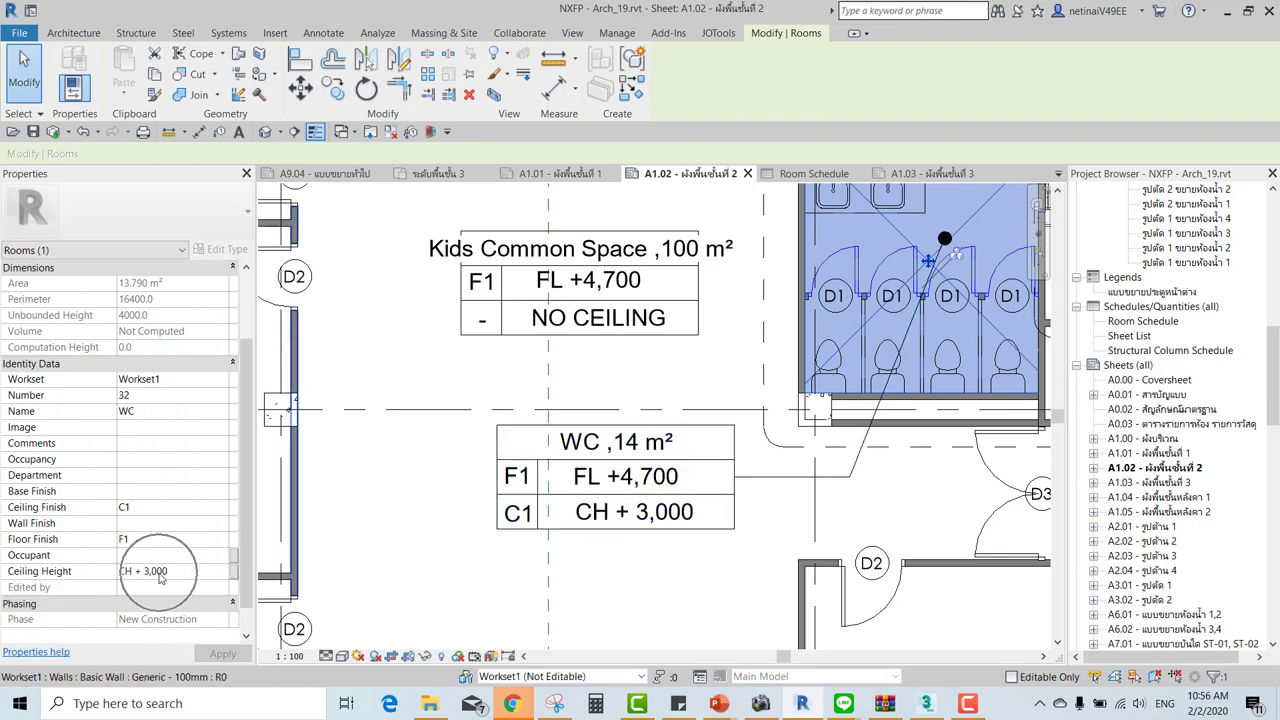
key("Escape")
scroll(650, 462, "down", 4)
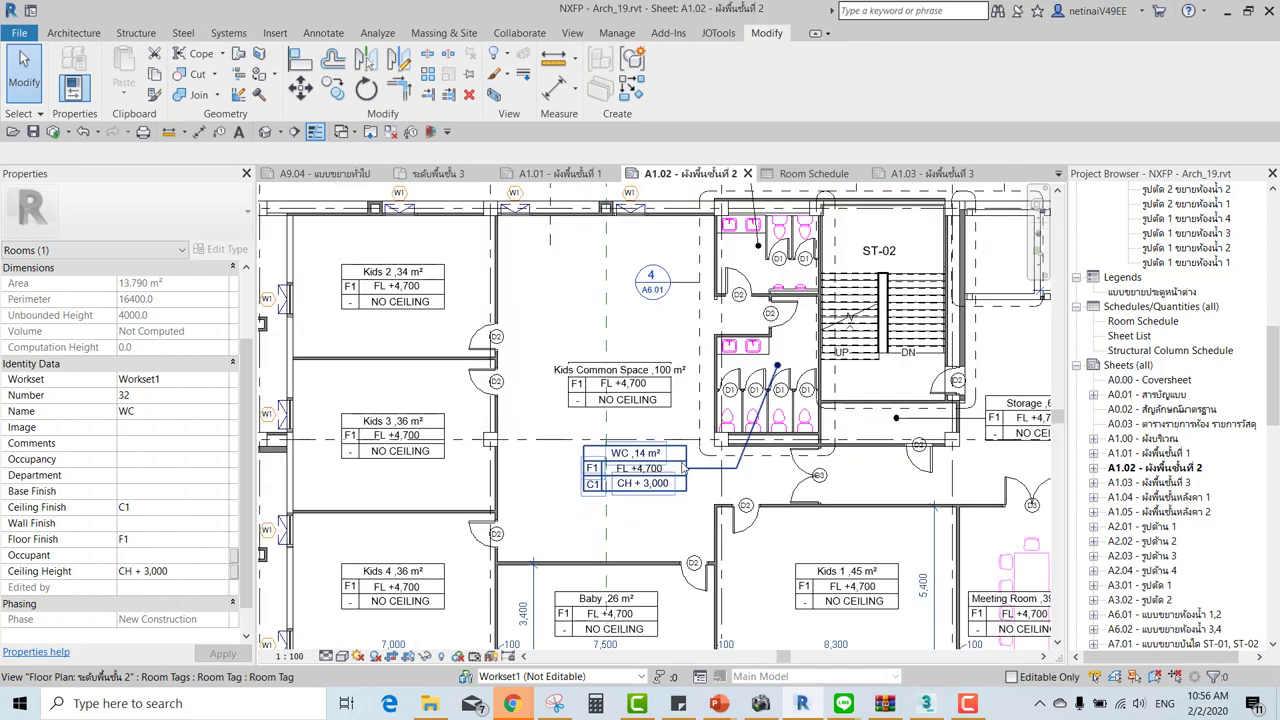
scroll(684, 467, "down", 1)
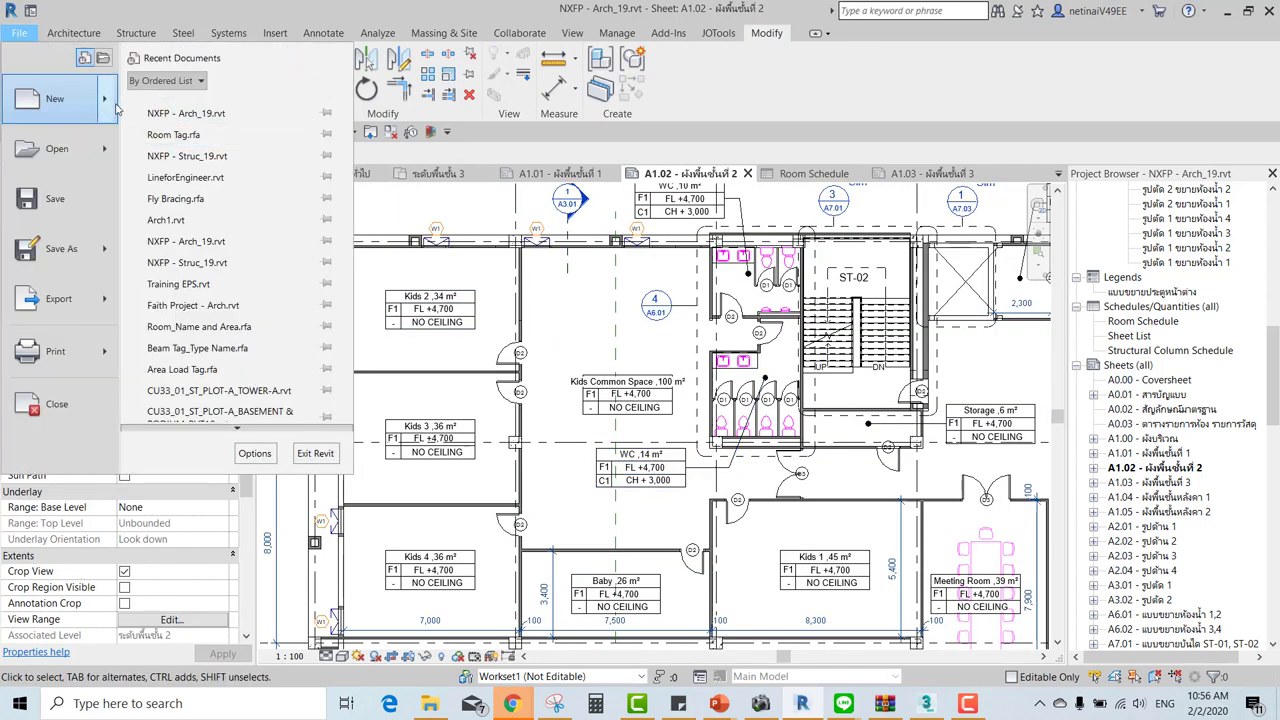
mouse_move(58, 98)
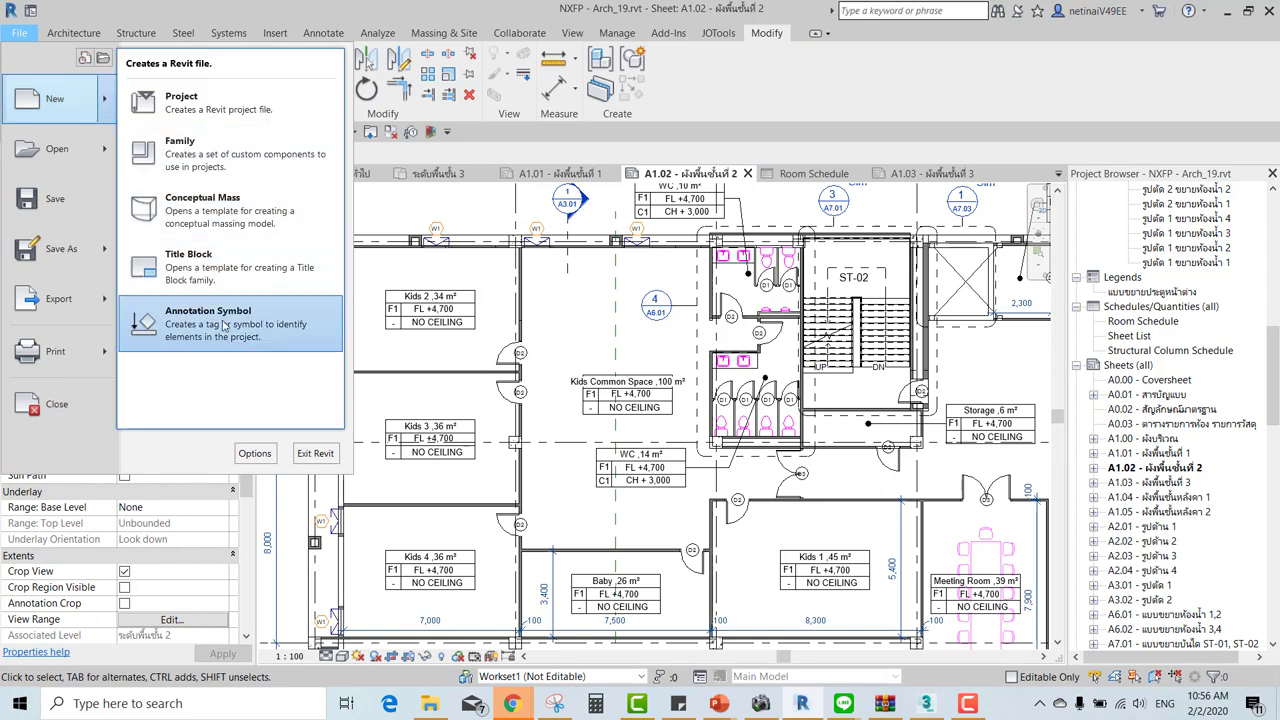
Create a new annotation symbol family from the Metric Room Tag.rft template.
left_click(224, 326)
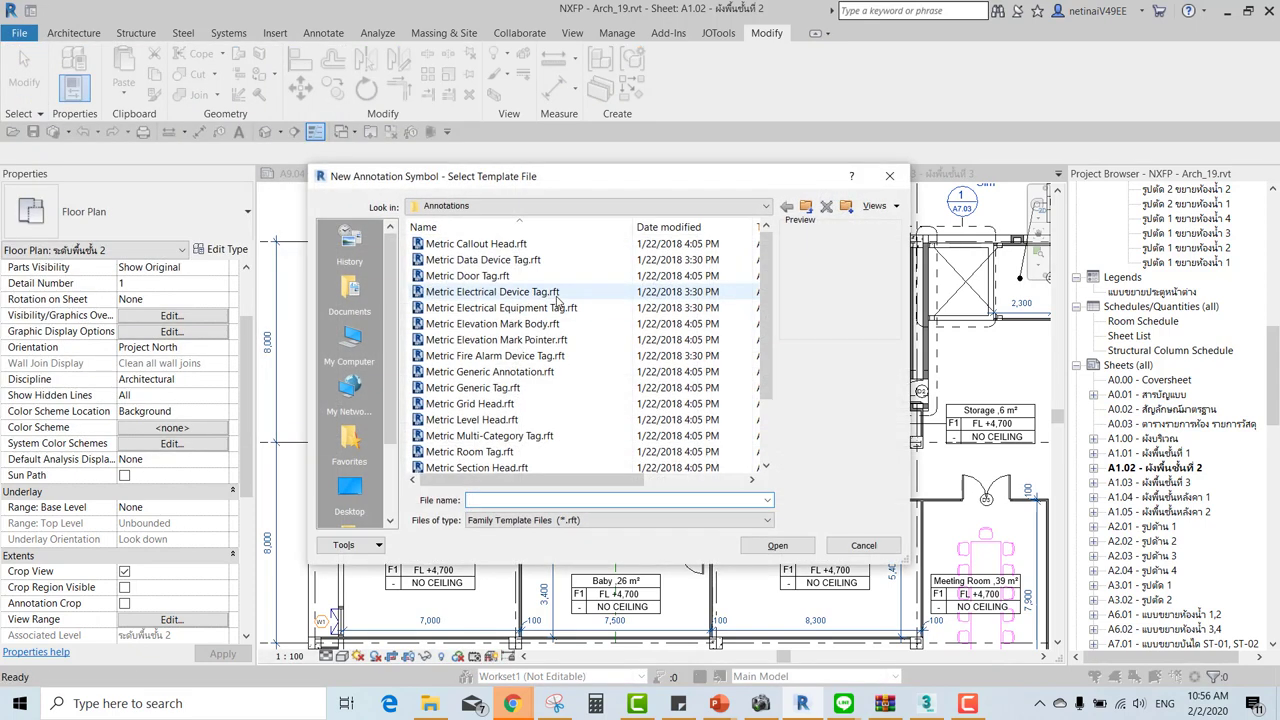
scroll(557, 302, "down", 2)
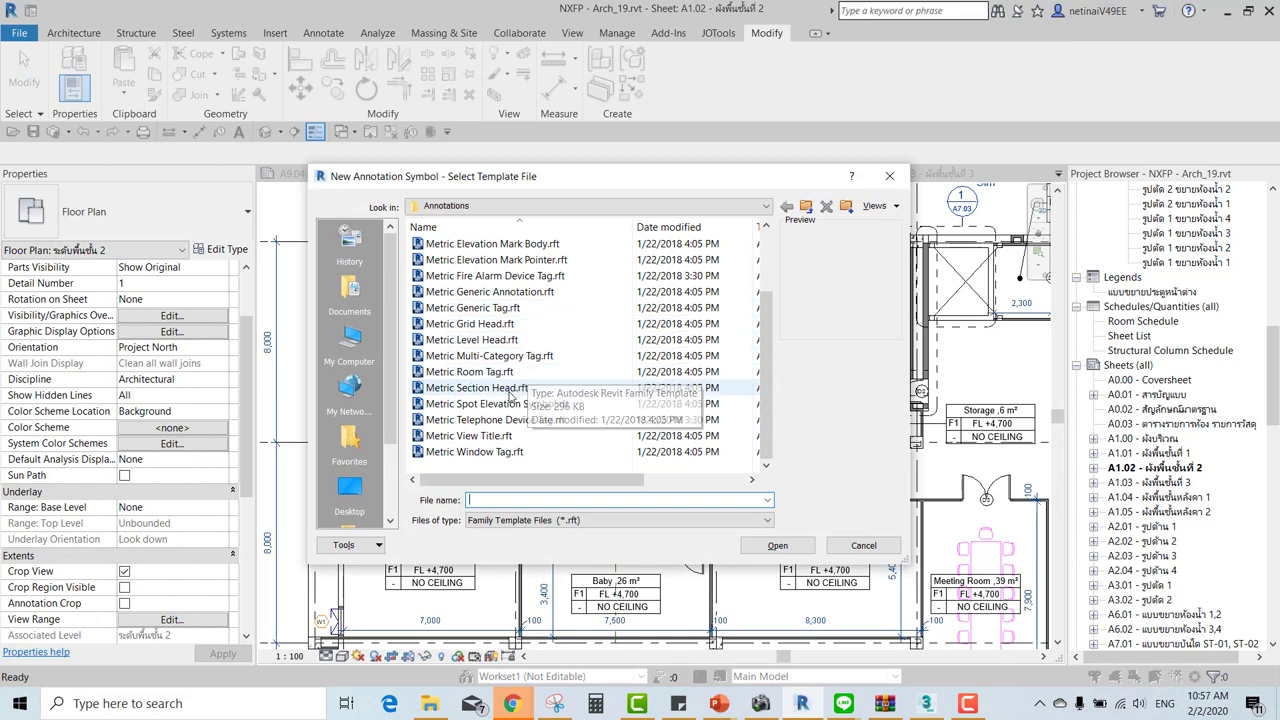
left_click(478, 373)
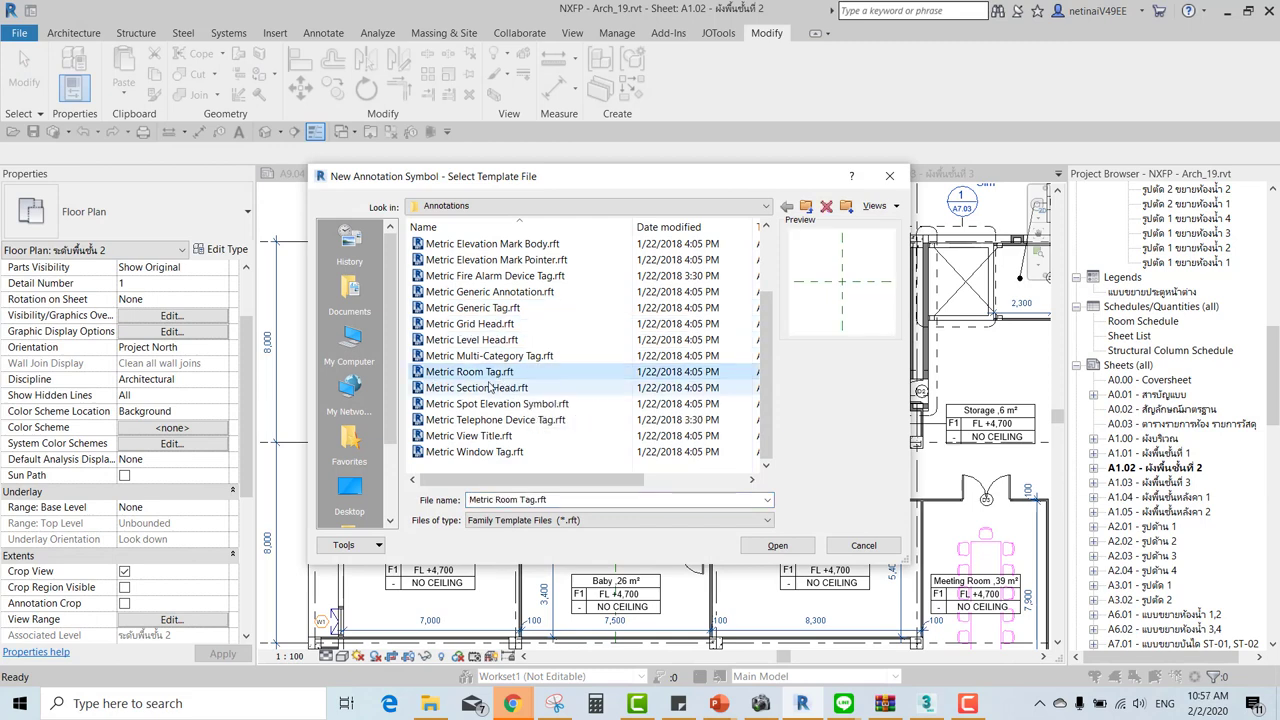
left_click(784, 548)
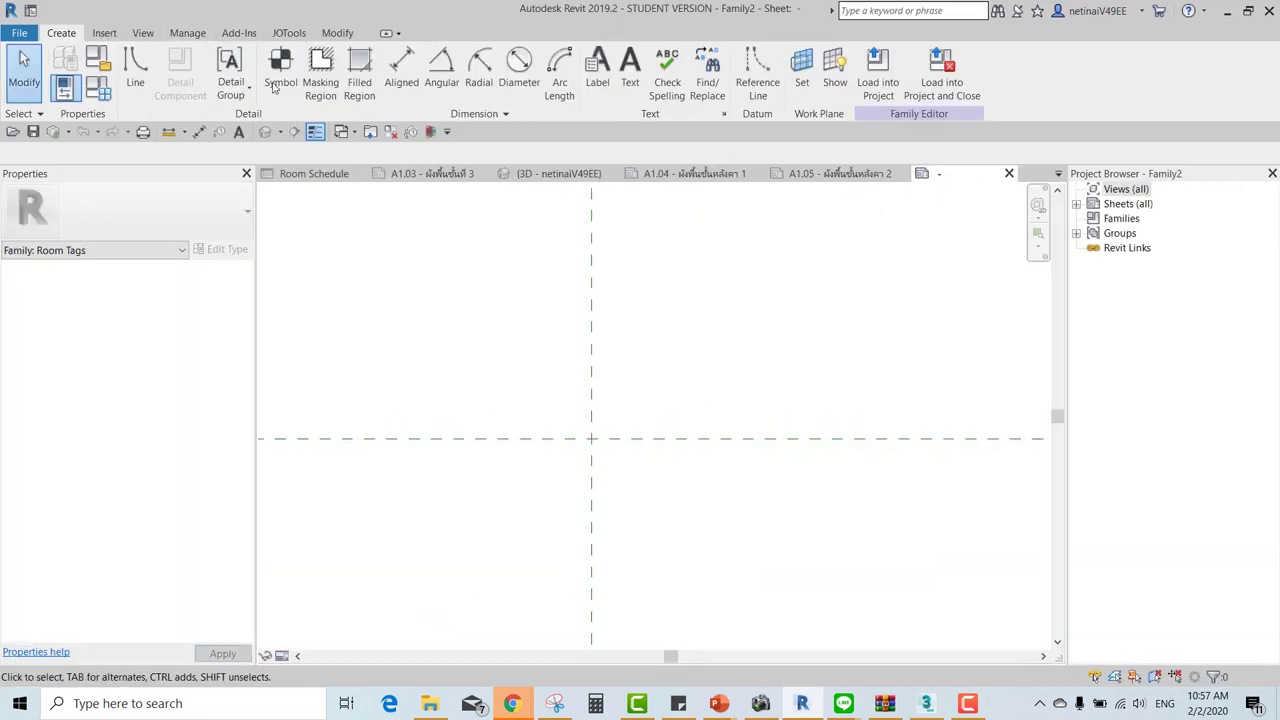
Place a label combining the room Name and Area parameters at the reference-plane intersection.
left_click(604, 90)
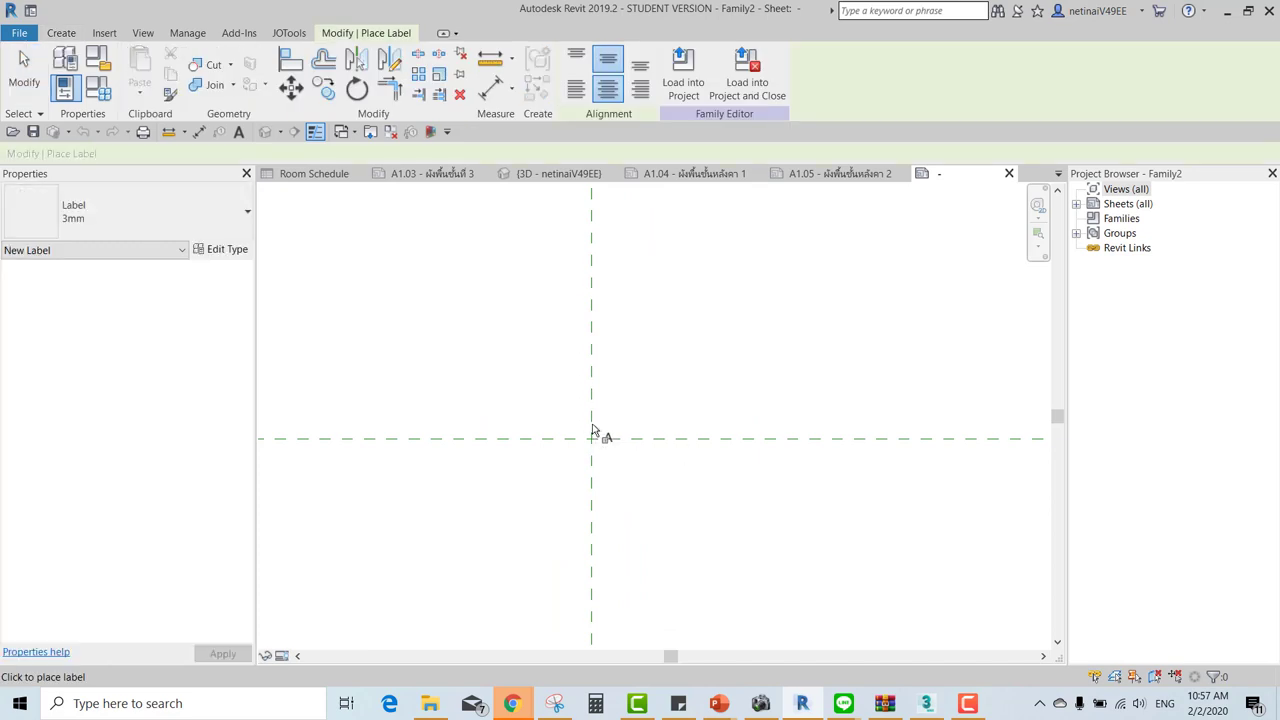
left_click(592, 432)
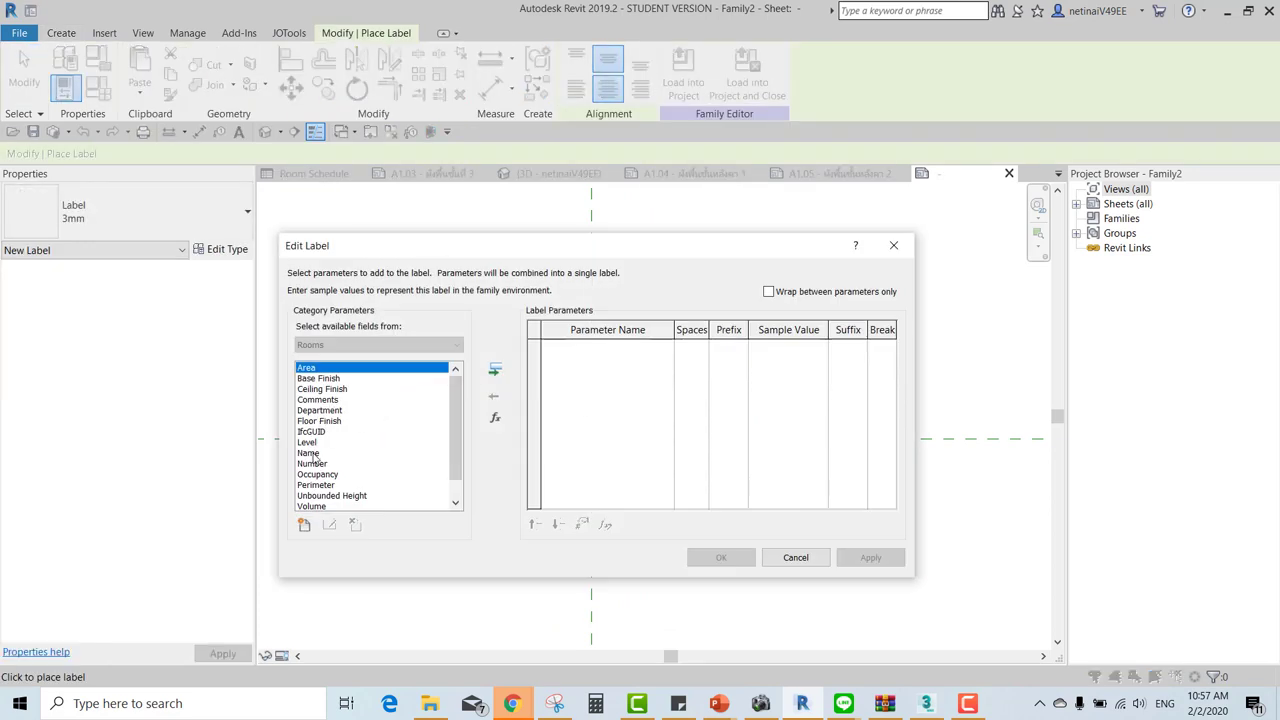
double_click(312, 454)
left_click(316, 369)
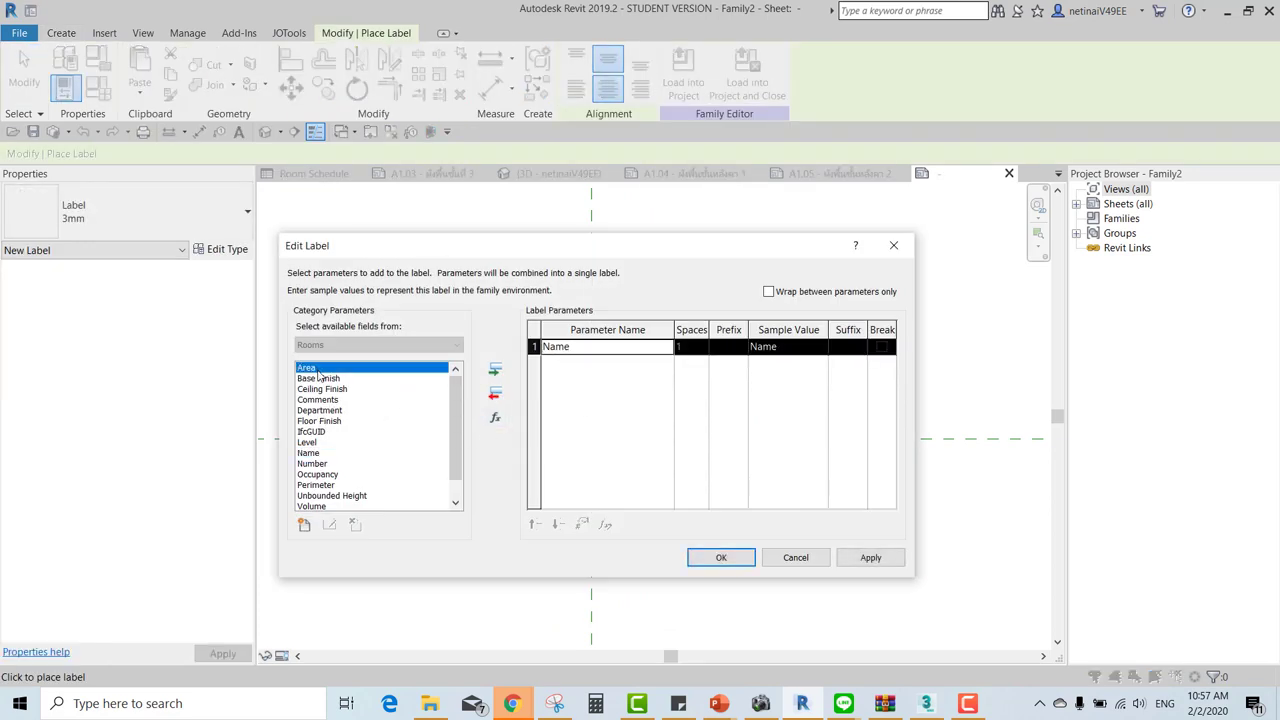
double_click(318, 370)
left_click(792, 350)
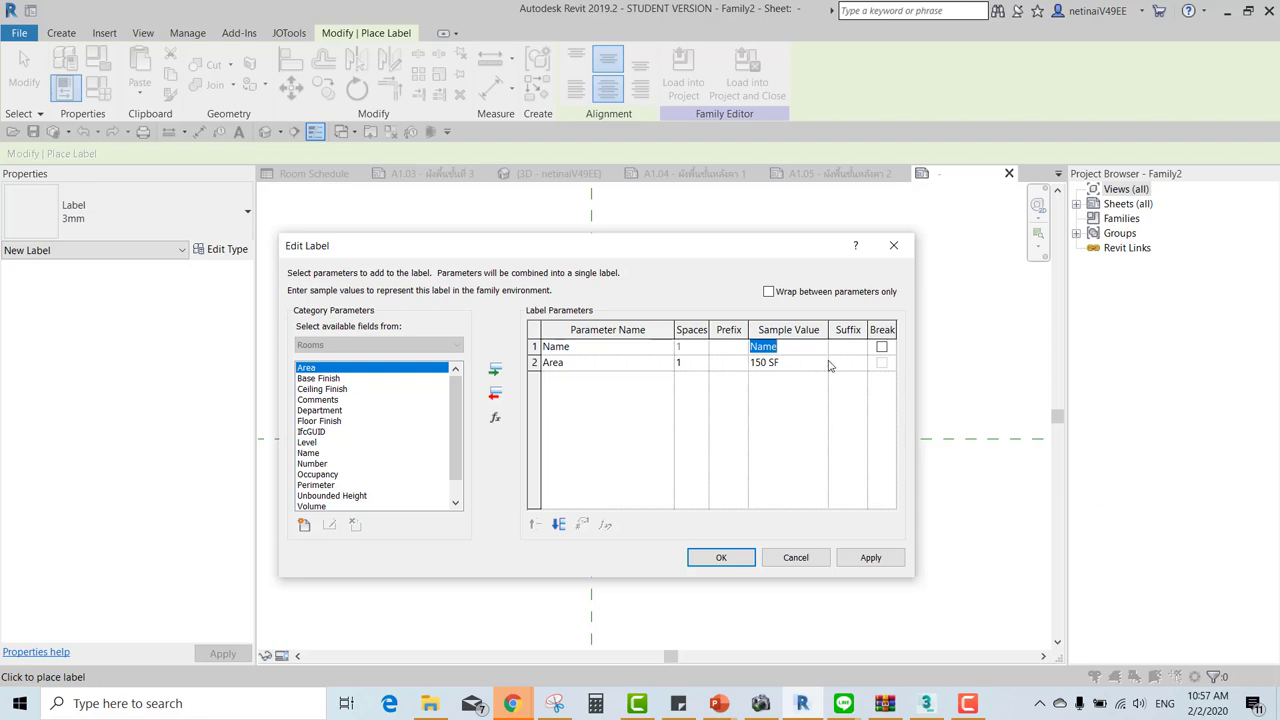
left_click(740, 556)
scroll(600, 425, "up", 4)
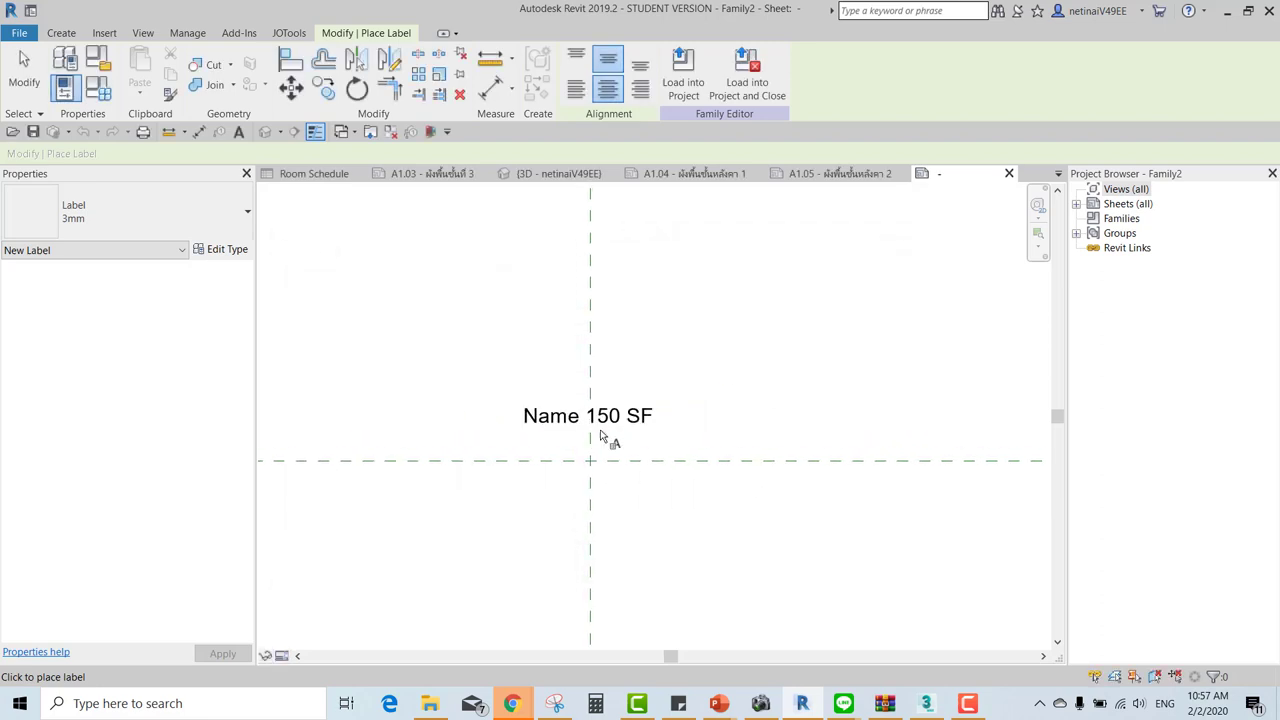
key("Escape")
Nudge the label down and add a comma prefix to Area, reading 'Name ,150 SF'.
left_click(622, 418)
key("Down")
key("Down")
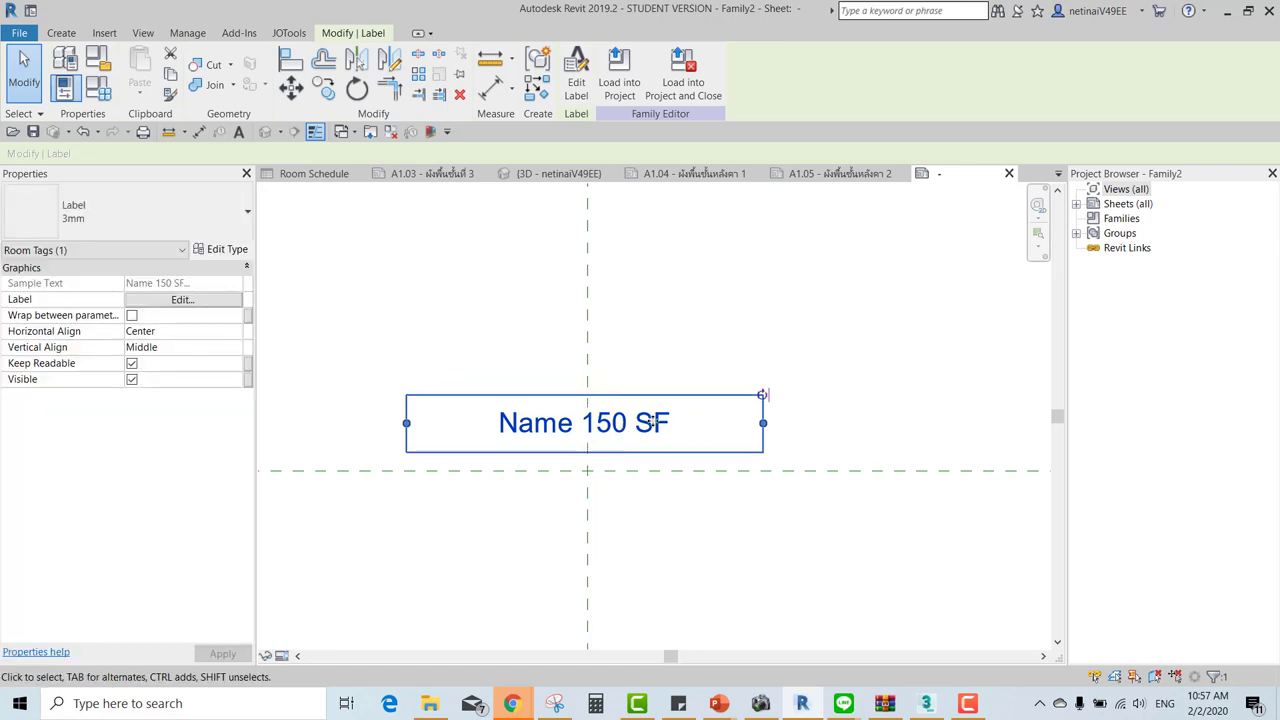
key("Down")
key("Down")
key("Down")
key("Down")
key("Down")
key("Down")
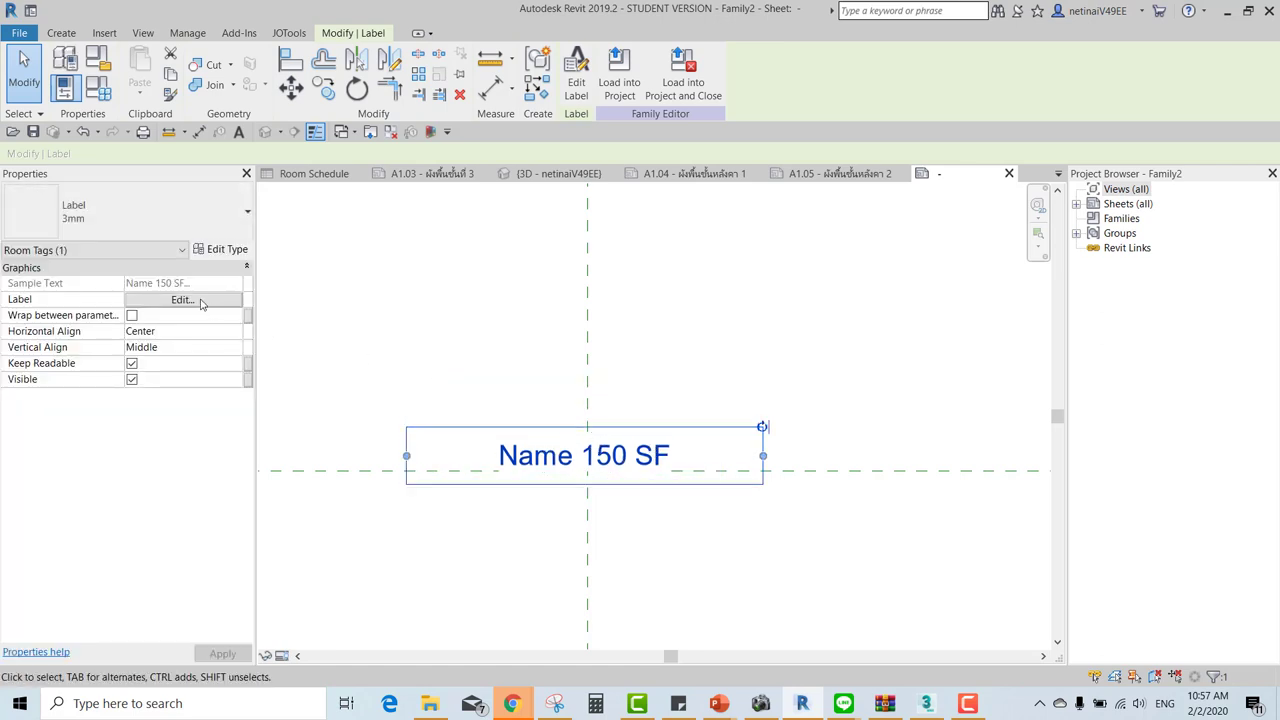
left_click(190, 300)
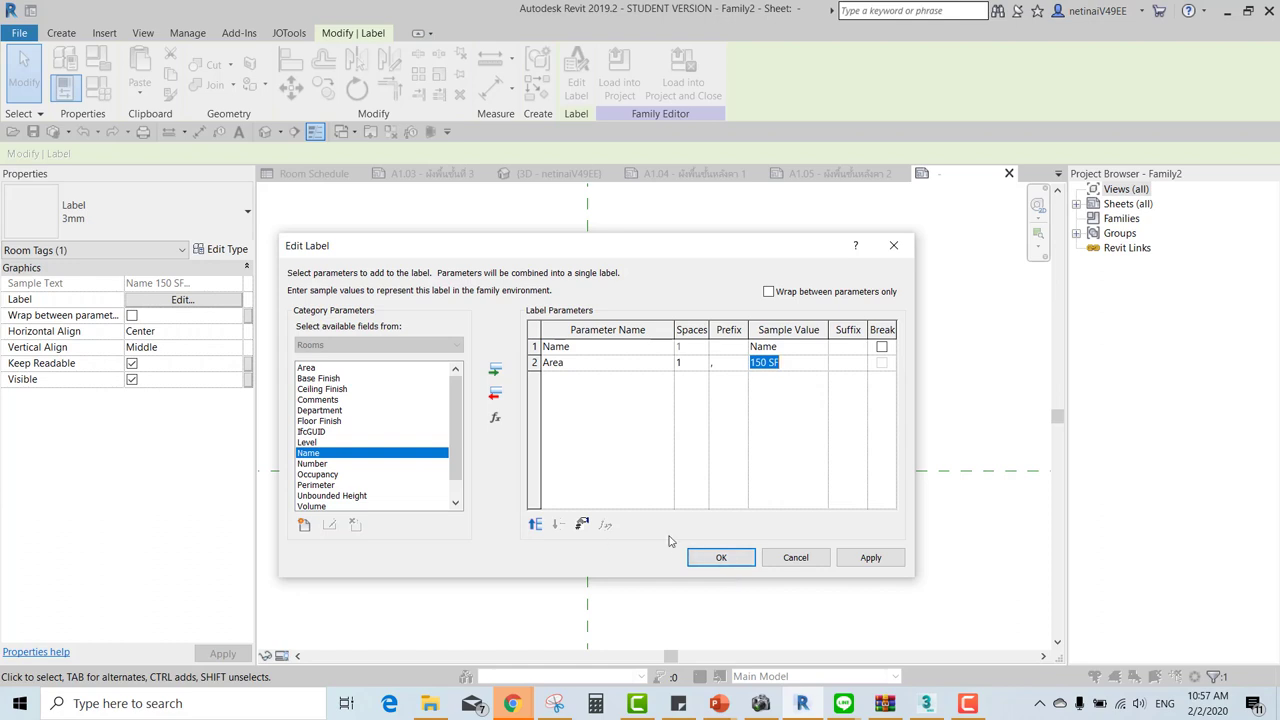
left_click(582, 525)
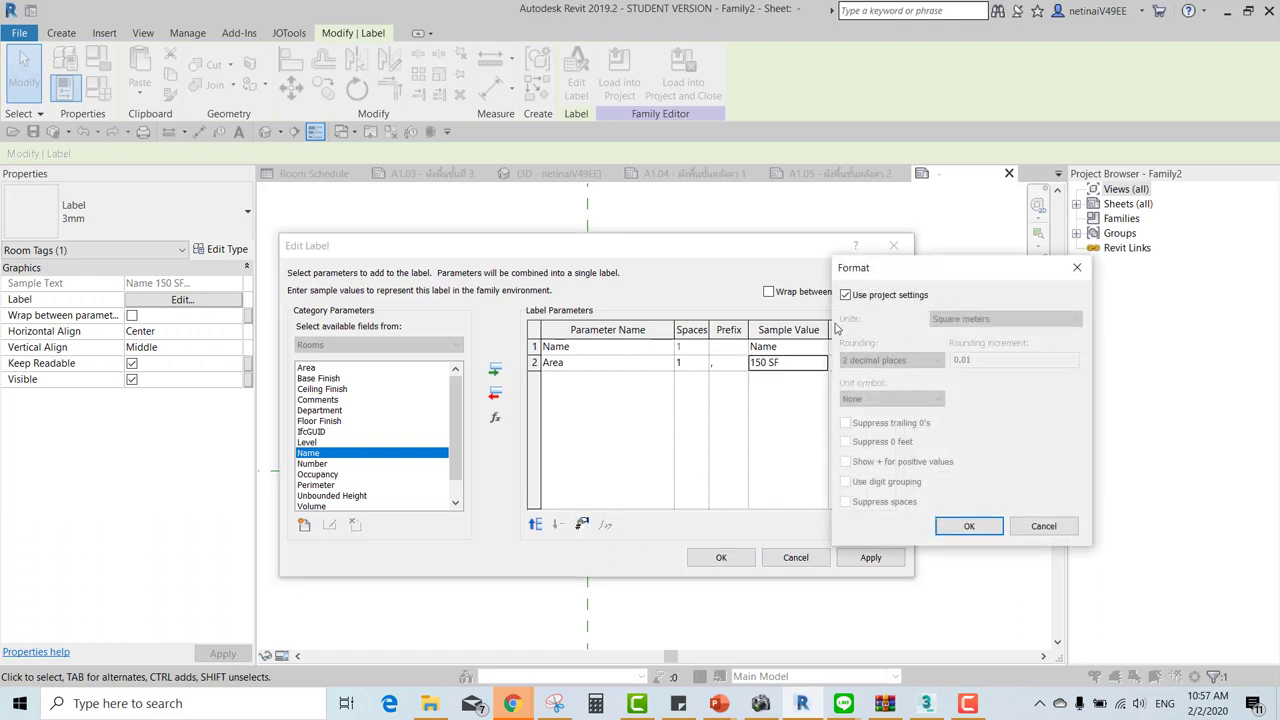
left_click(1079, 268)
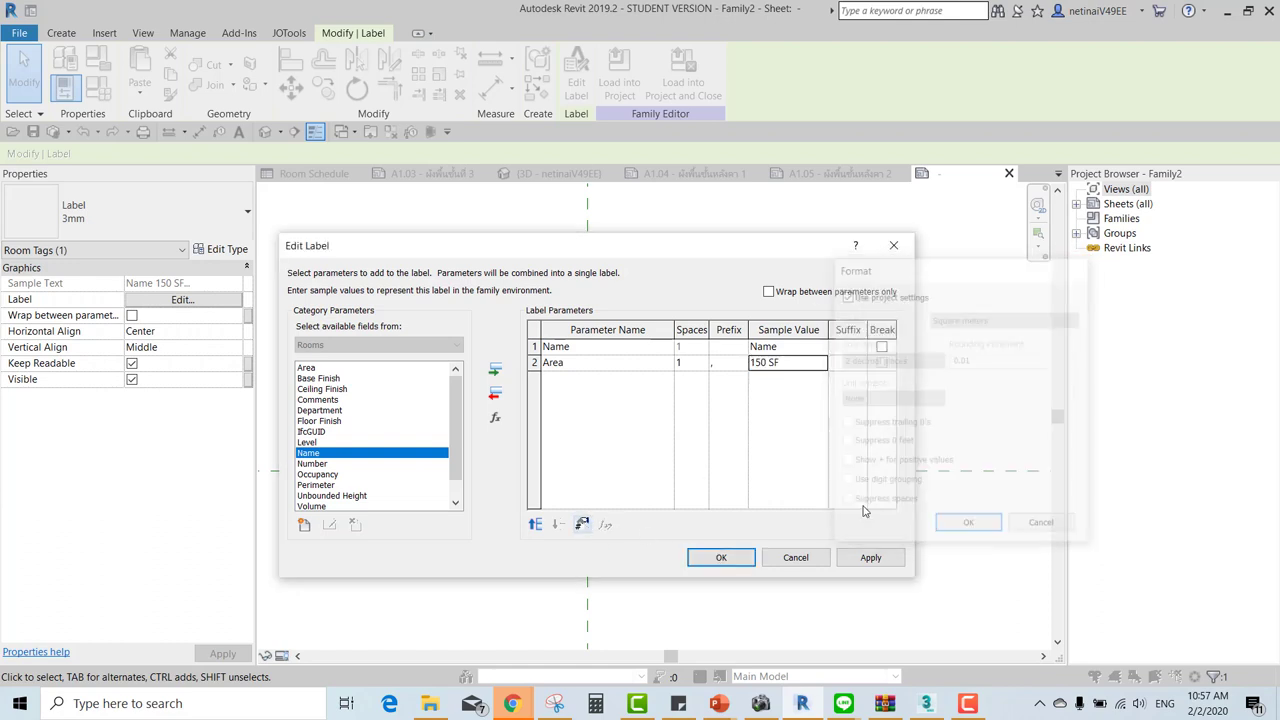
left_click(721, 557)
left_click(728, 543)
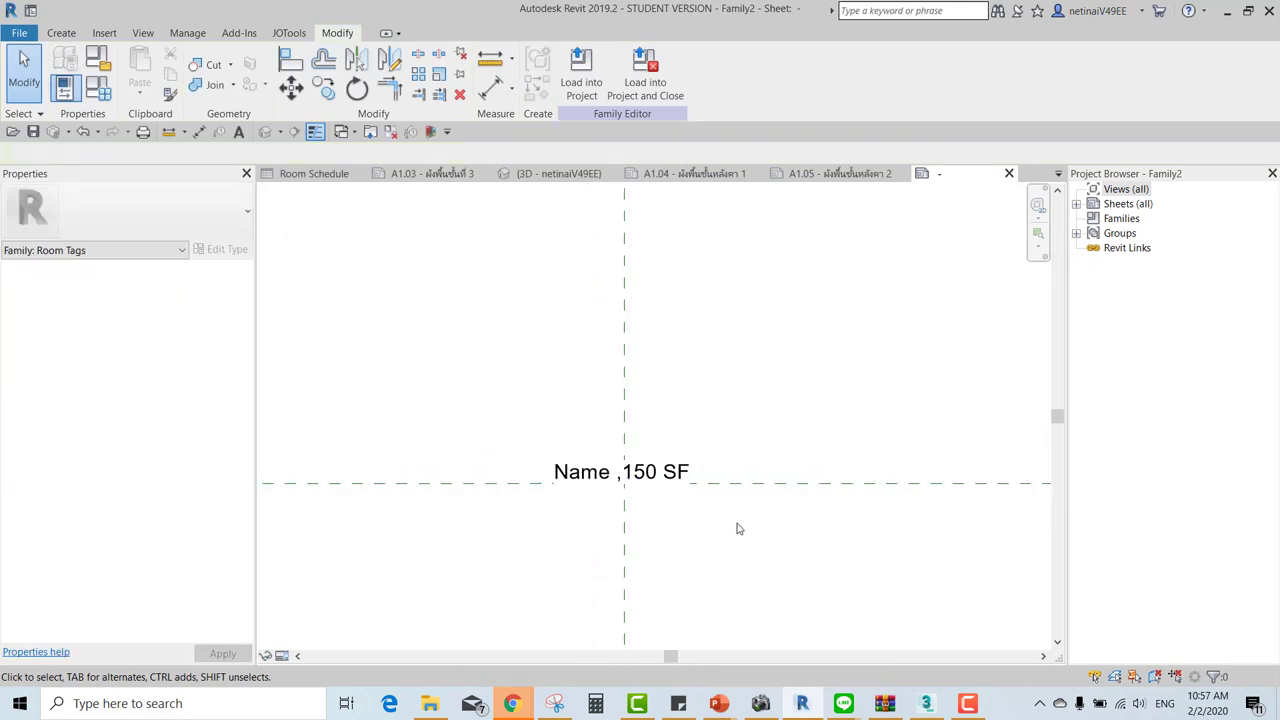
Draw a rectangular box around the Name ,150 SF label.
scroll(716, 390, "down", 1)
middle_click_drag(716, 390, 730, 354)
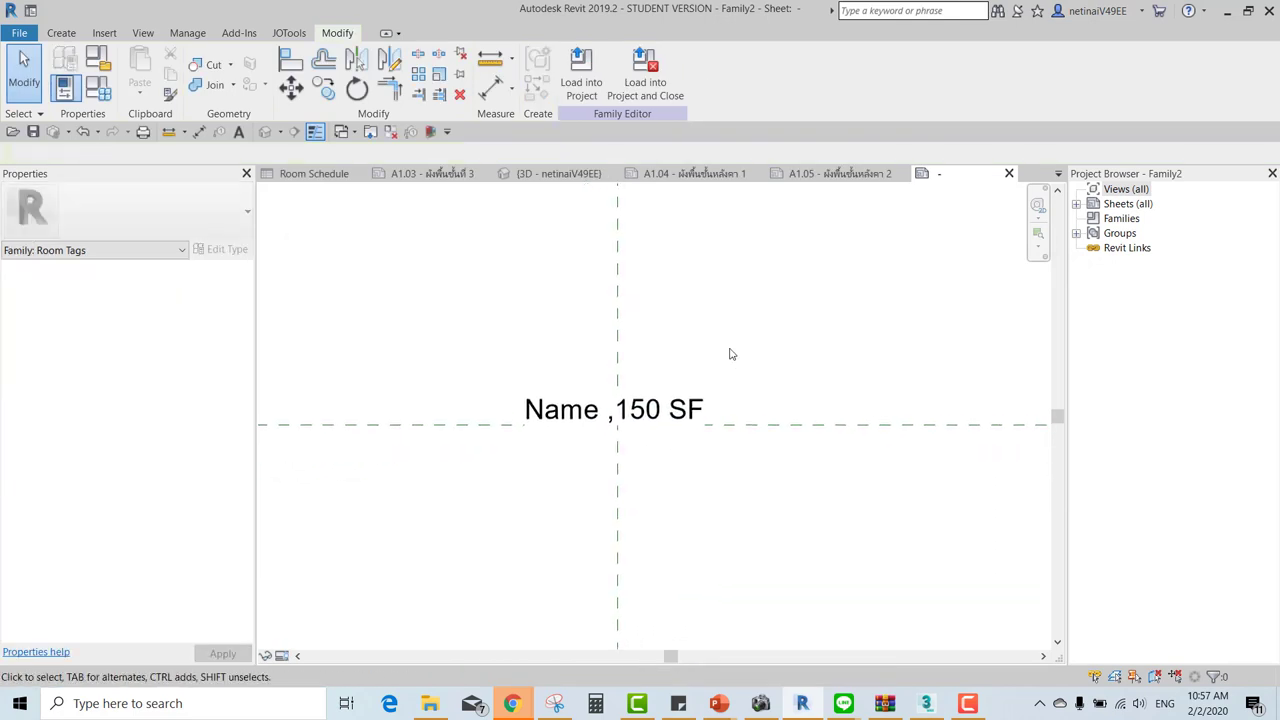
left_click(60, 33)
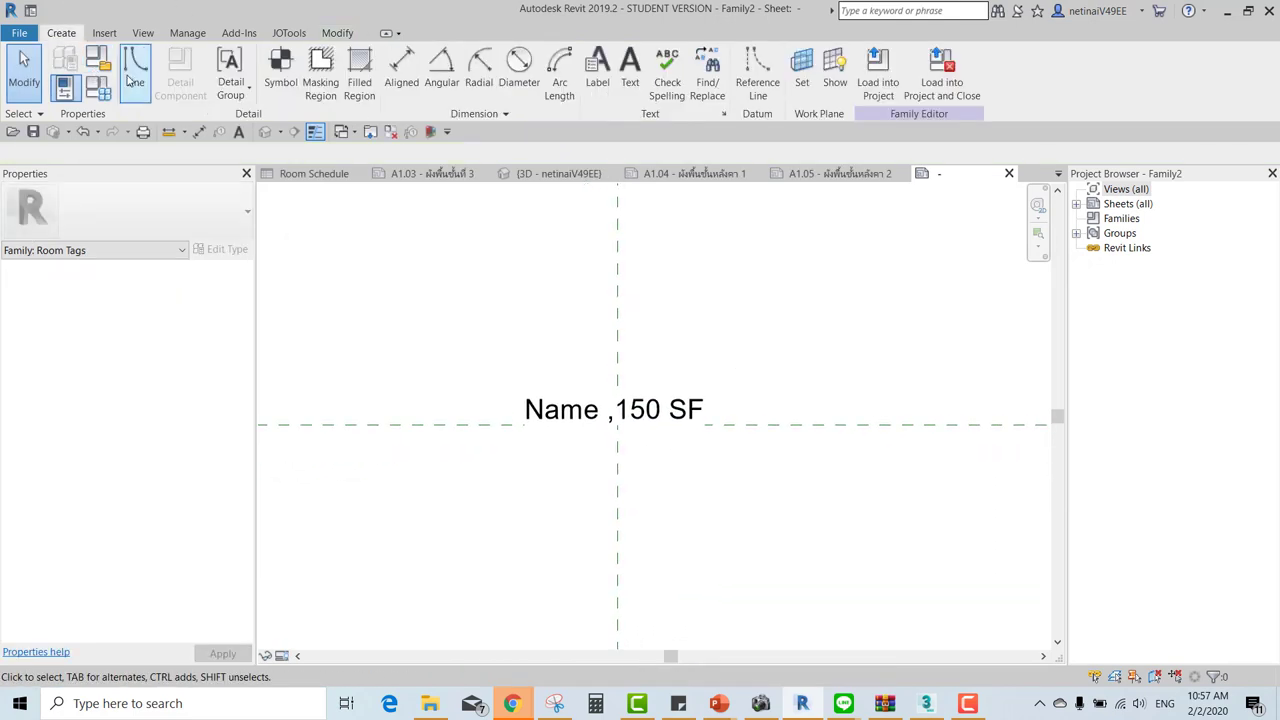
left_click(590, 57)
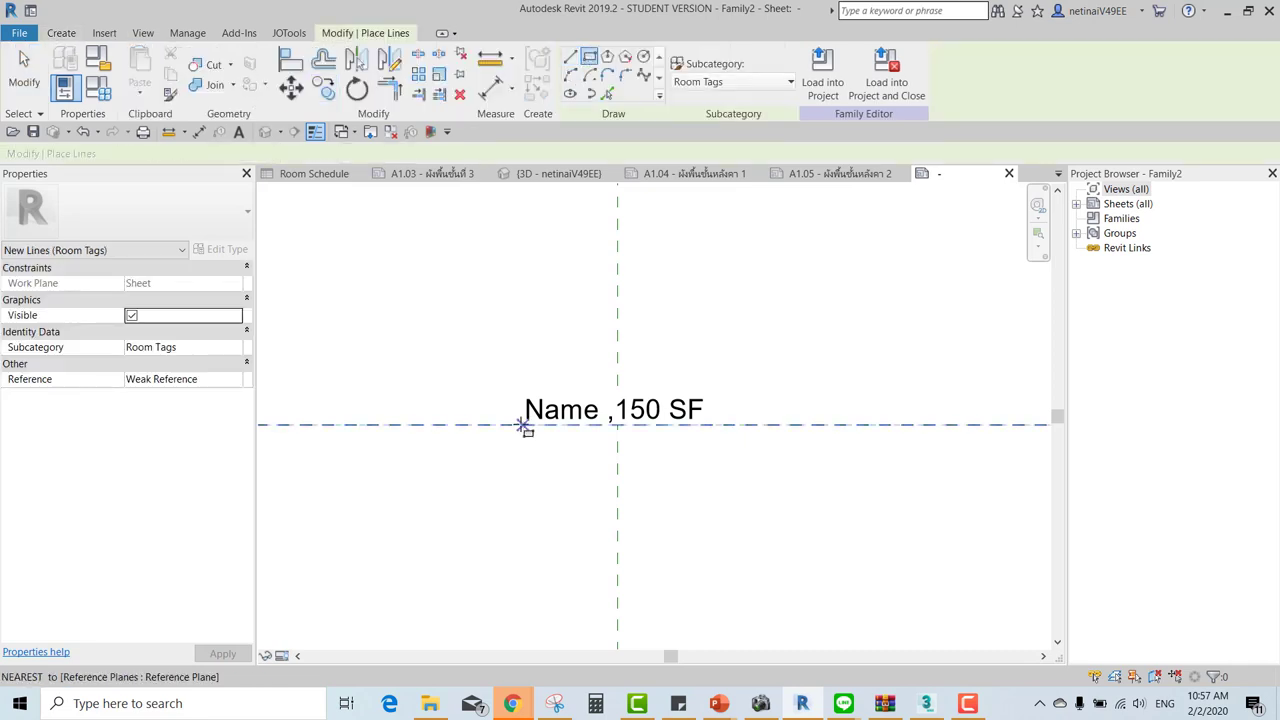
left_click(505, 388)
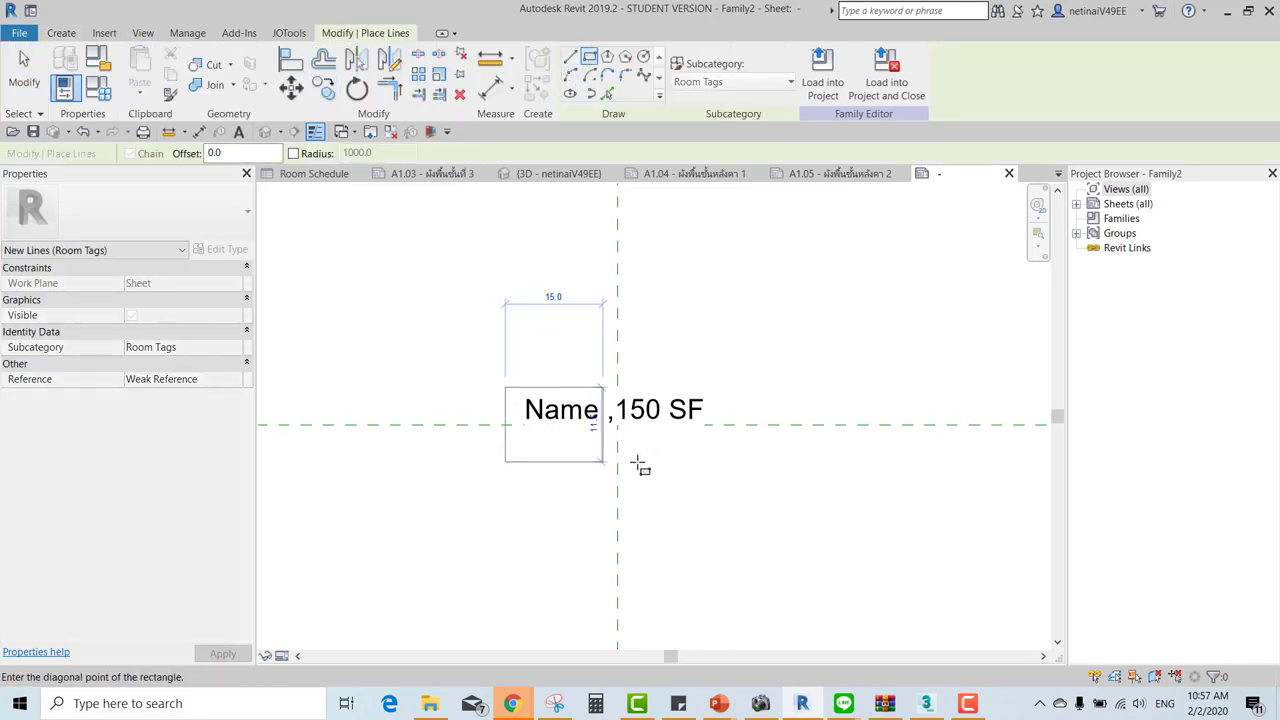
left_click(719, 485)
Draw two horizontal row dividers across the box.
left_click(570, 57)
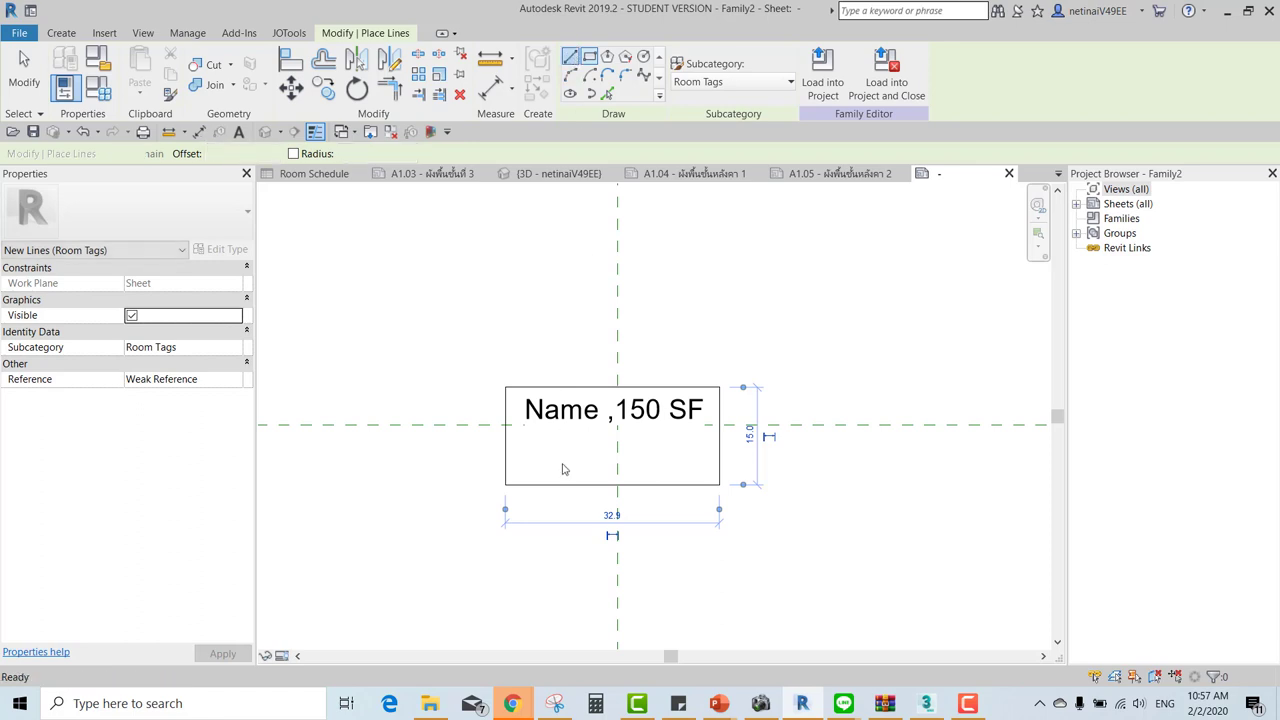
left_click(506, 436)
left_click(720, 436)
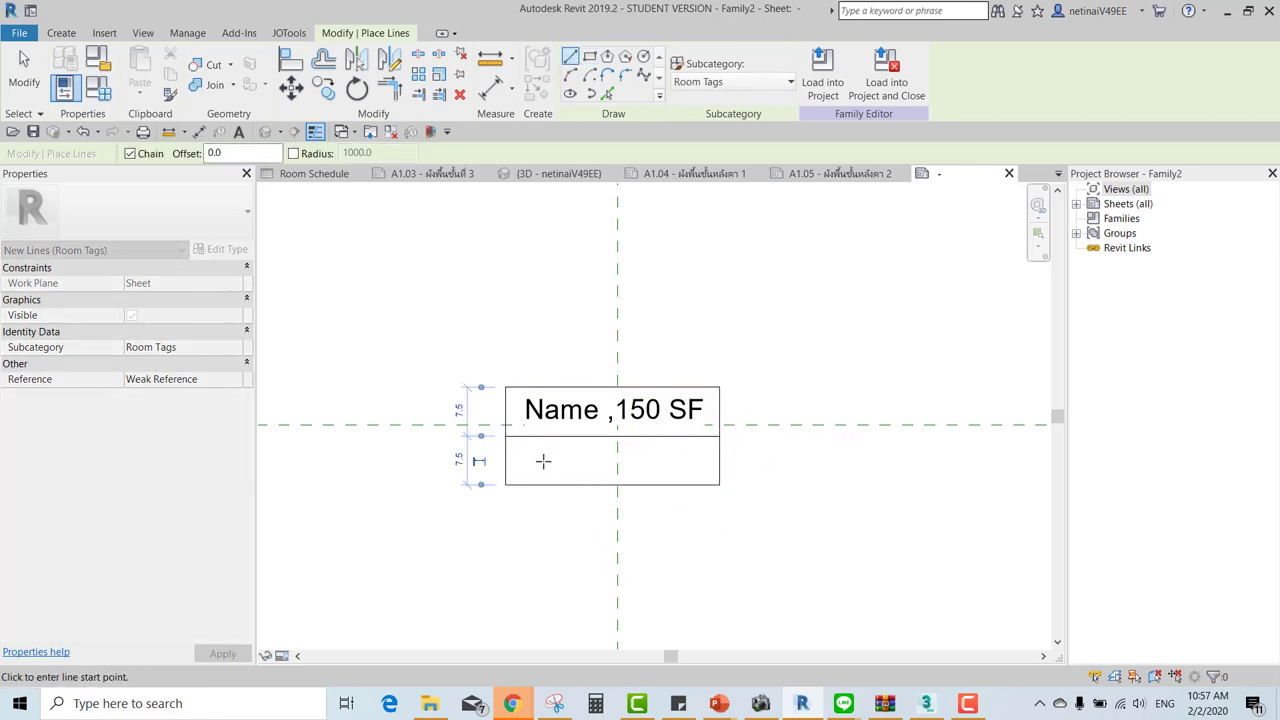
key("Escape")
left_click(506, 461)
left_click(719, 461)
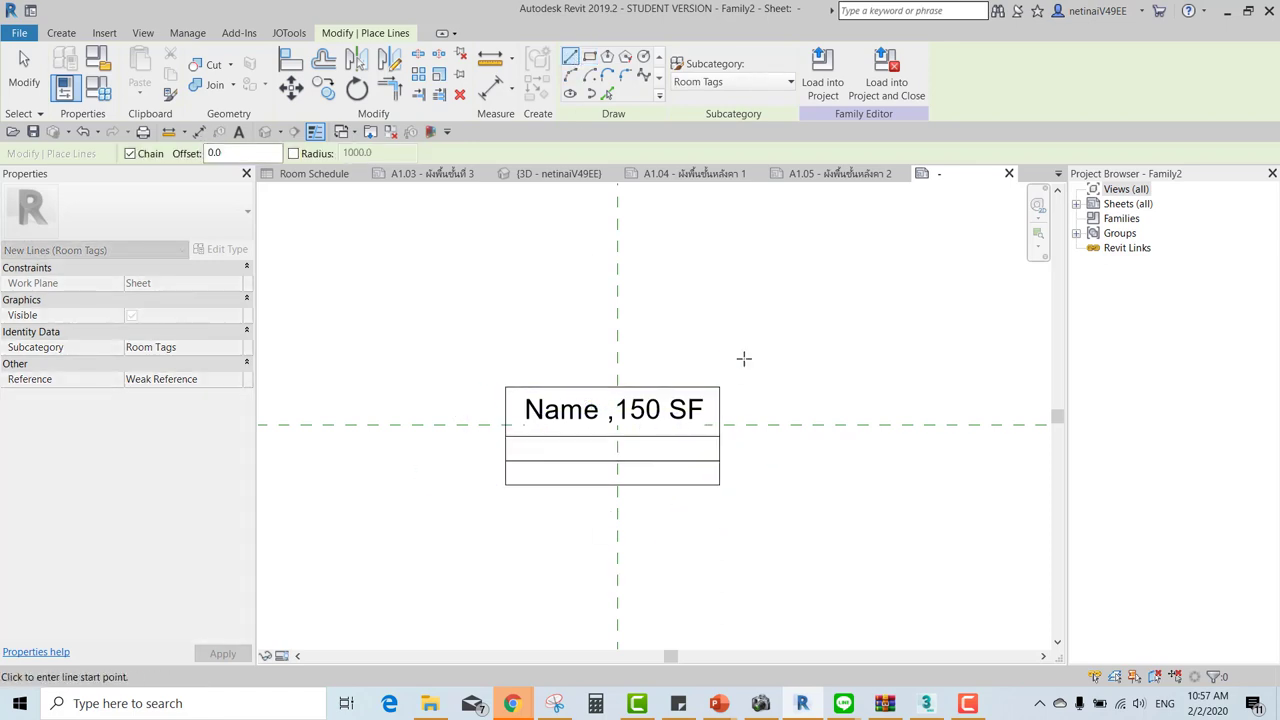
key("Escape")
key("Escape")
Draw a vertical column divider through the two lower rows.
scroll(727, 363, "up", 1)
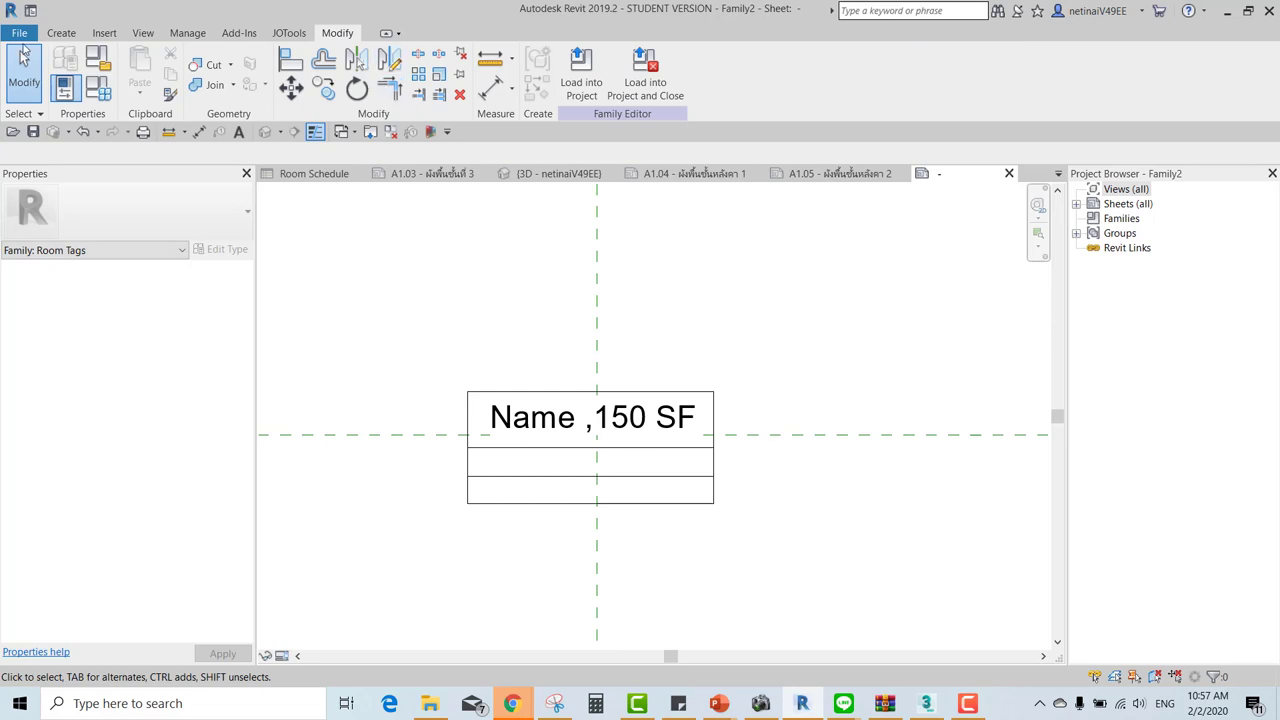
left_click(61, 33)
left_click(128, 66)
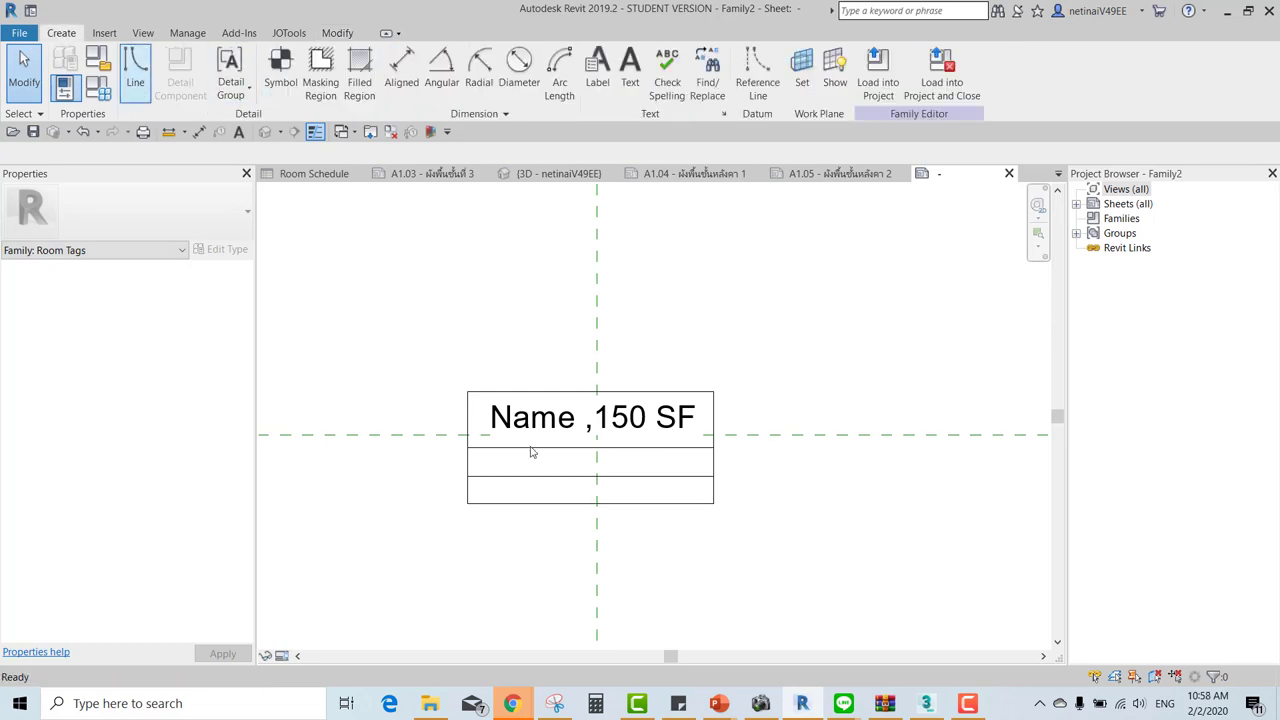
scroll(528, 450, "up", 1)
left_click(517, 446)
left_click(519, 518)
key("Escape")
key("Escape")
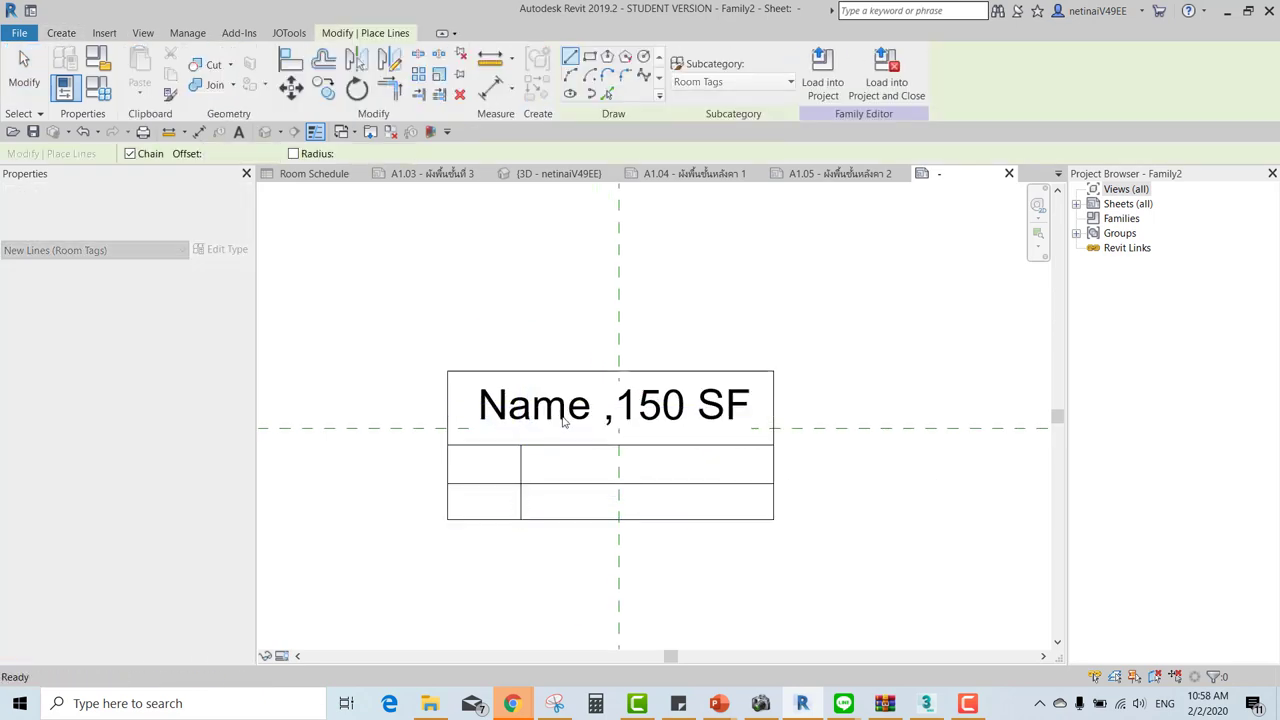
scroll(575, 325, "down", 1)
Add an aligned width dimension across the box with DI and set it to equal.
key("d")
key("i")
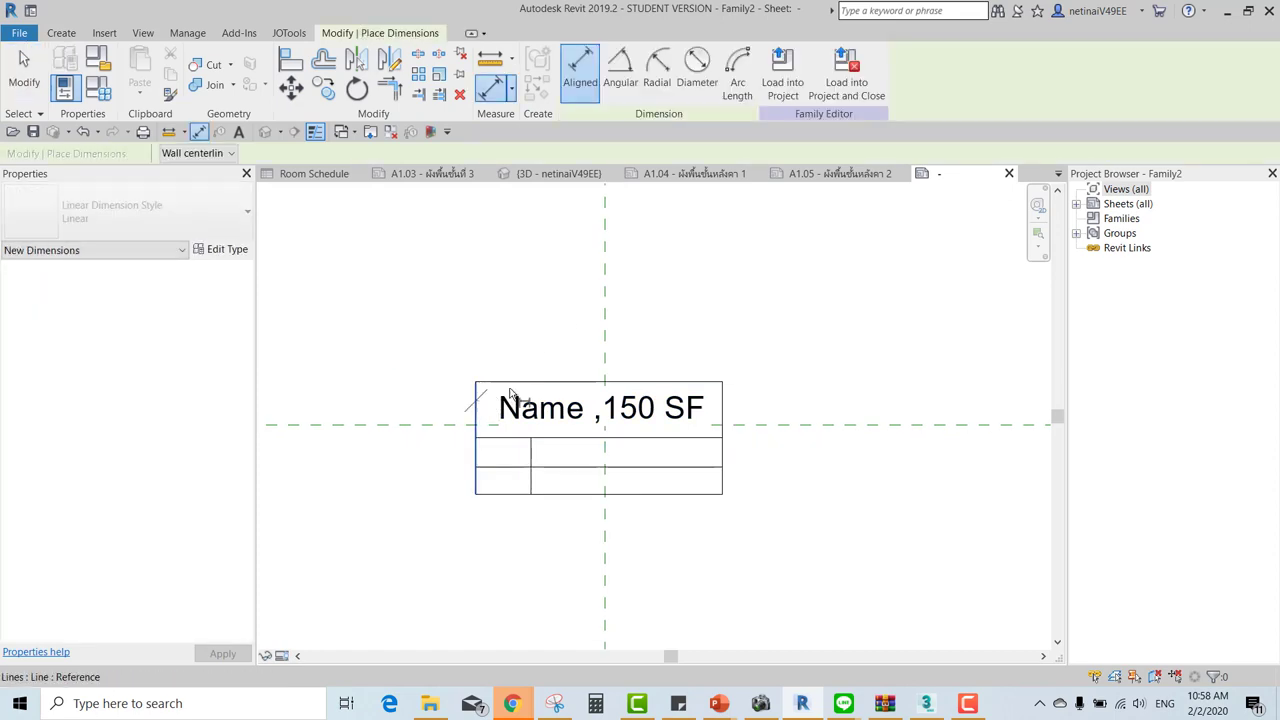
left_click(605, 346)
left_click(722, 394)
left_click(668, 325)
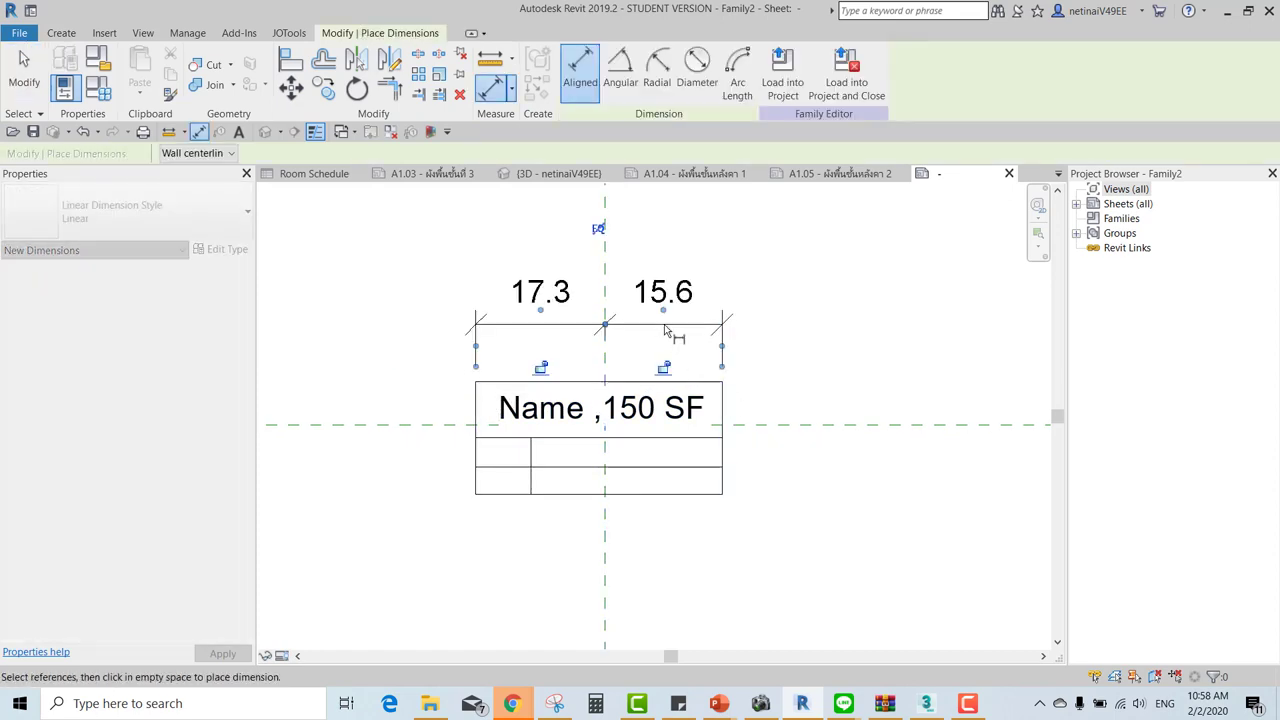
scroll(665, 330, "down", 1)
left_click(614, 254)
Dimension the box's top edge, both row dividers and bottom edge, making the rows equal.
scroll(700, 310, "up", 1)
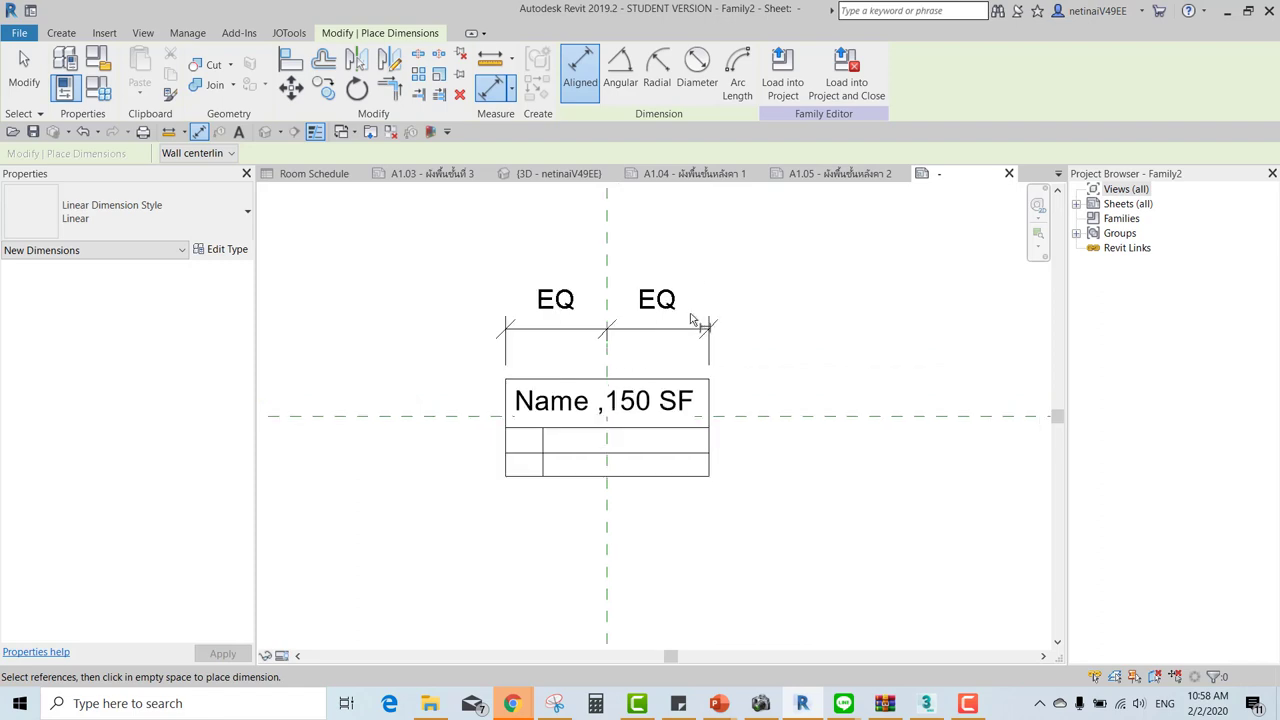
scroll(700, 310, "up", 1)
scroll(474, 427, "up", 1)
left_click(512, 388)
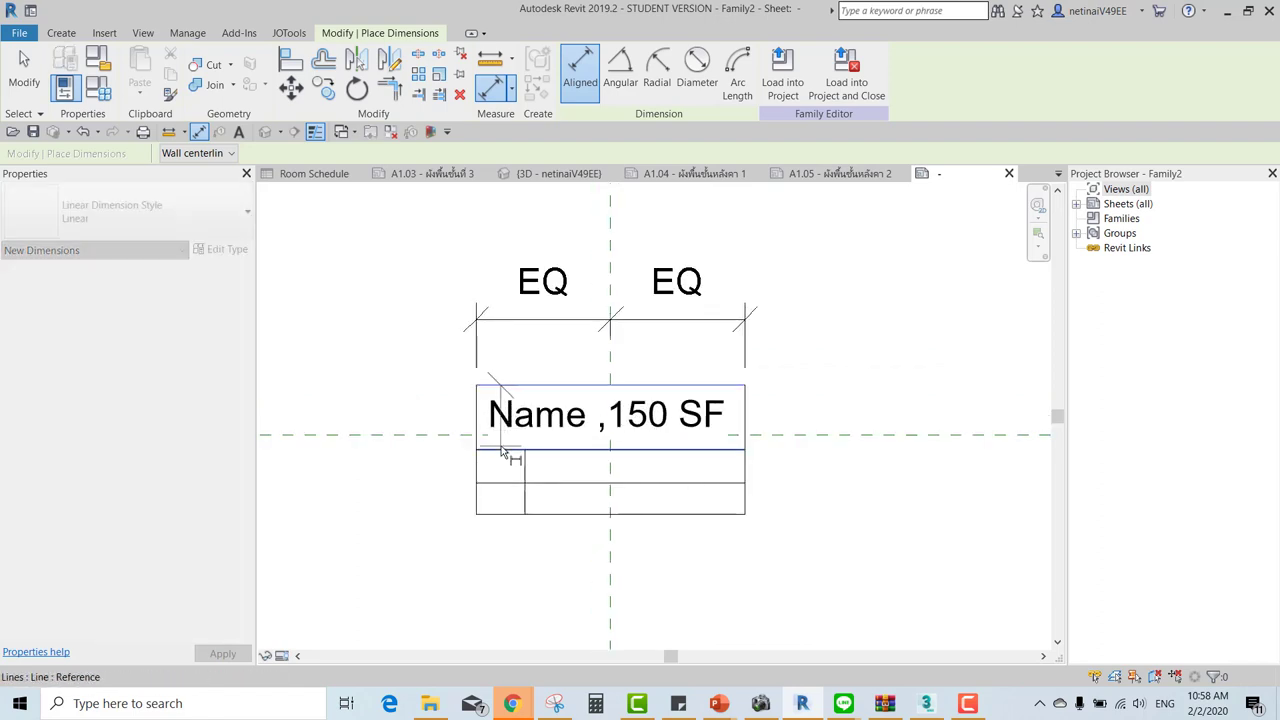
left_click(500, 452)
left_click(500, 484)
left_click(498, 514)
left_click(437, 530)
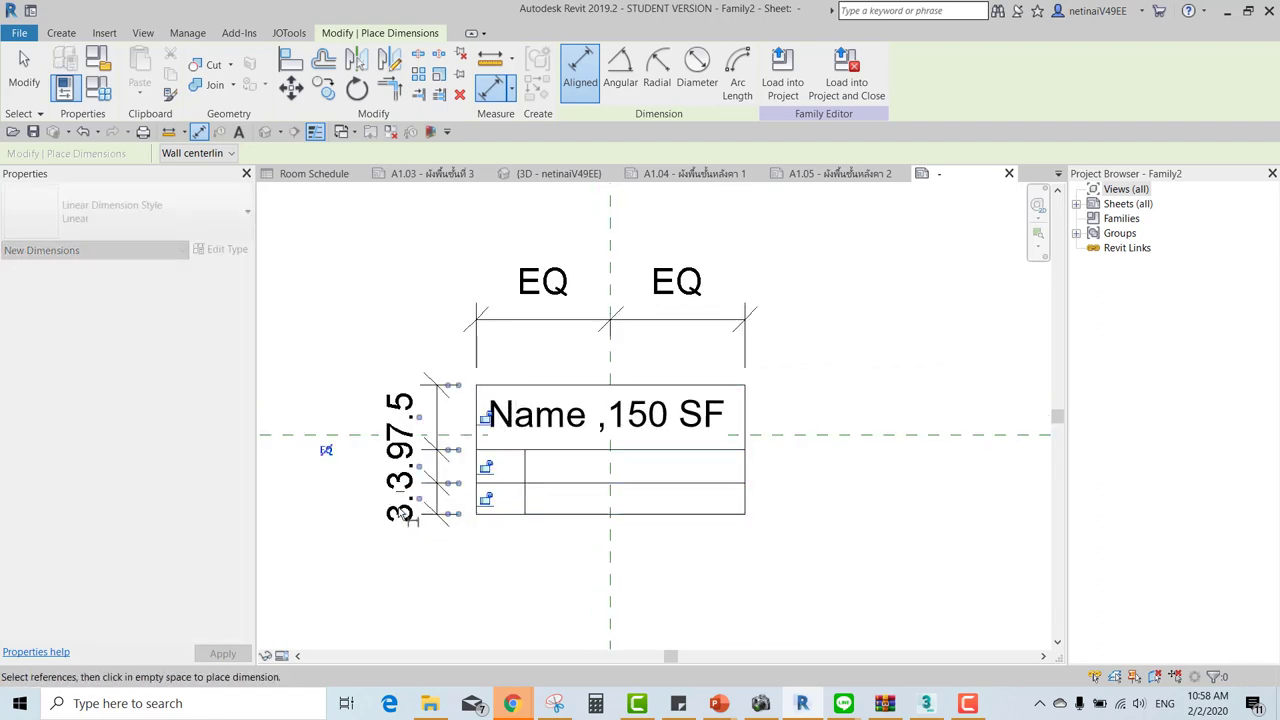
left_click(326, 452)
key("Escape")
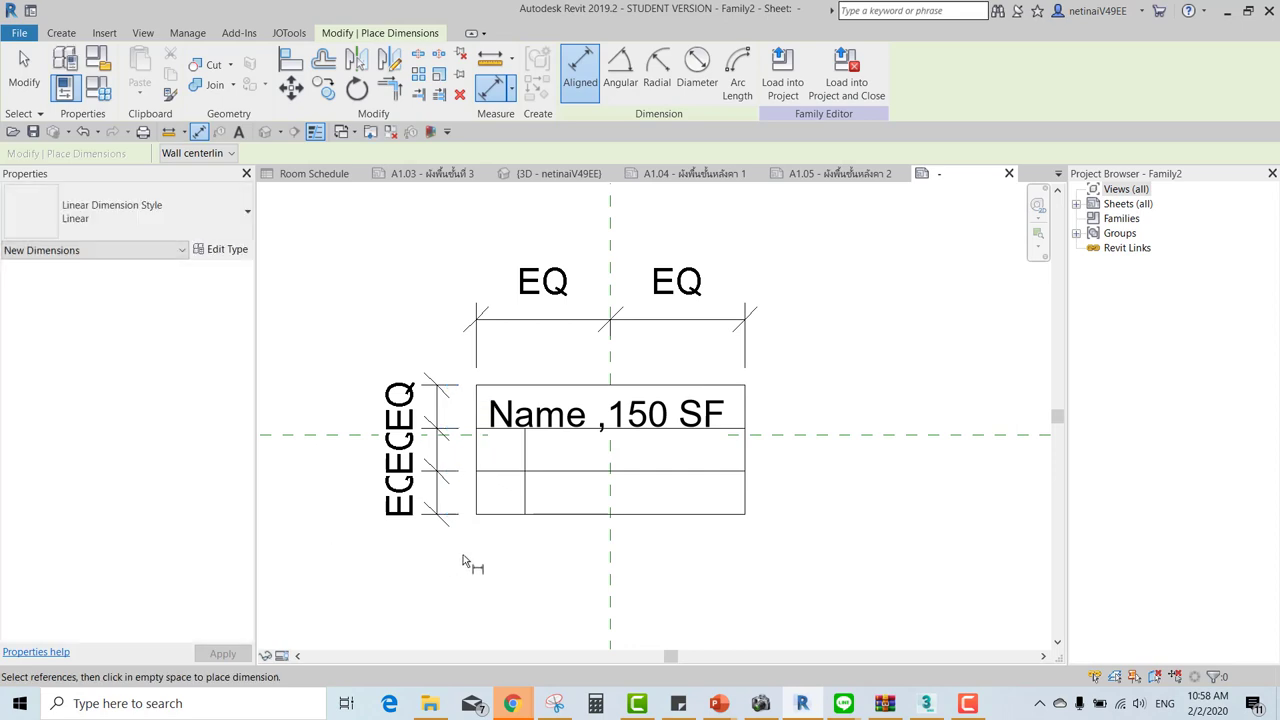
key("Escape")
Widen the box by nudging its right edge outward three times.
scroll(633, 525, "down", 1)
scroll(650, 420, "up", 1)
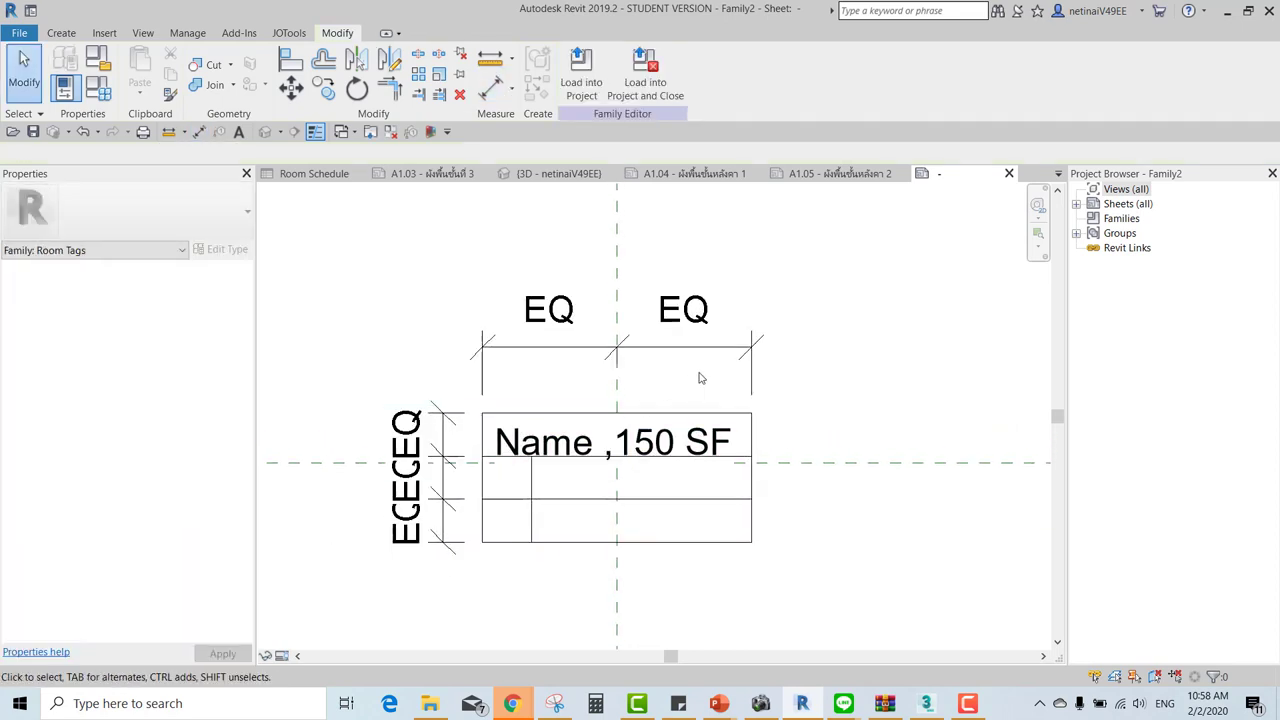
left_click(673, 420)
left_click(751, 517)
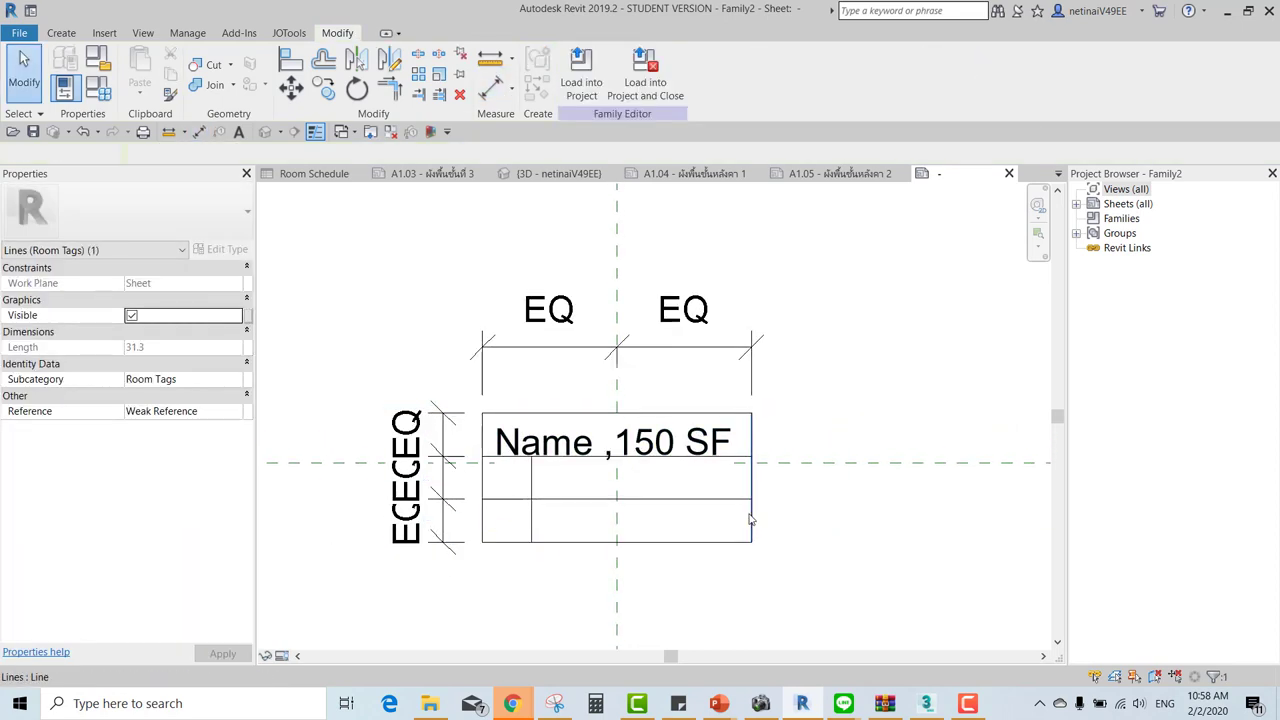
key("Right")
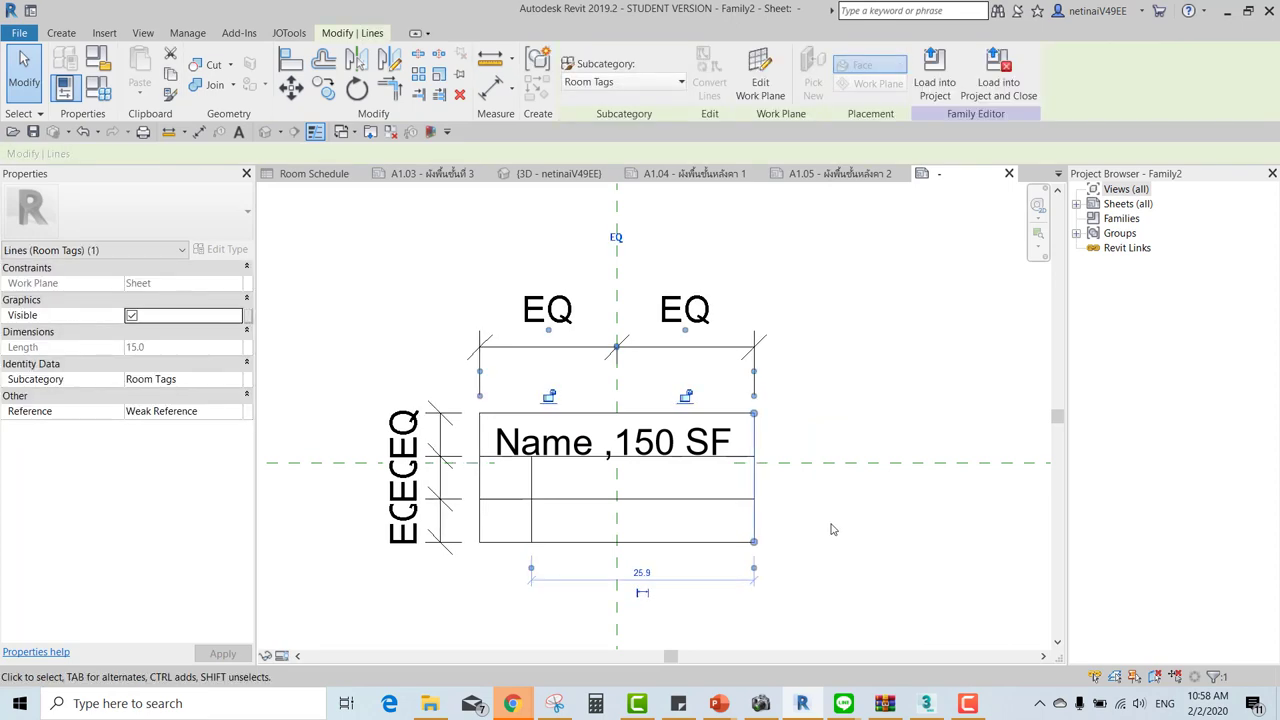
key("Right")
key("Right")
key("Right")
key("Right")
key("Right")
key("Right")
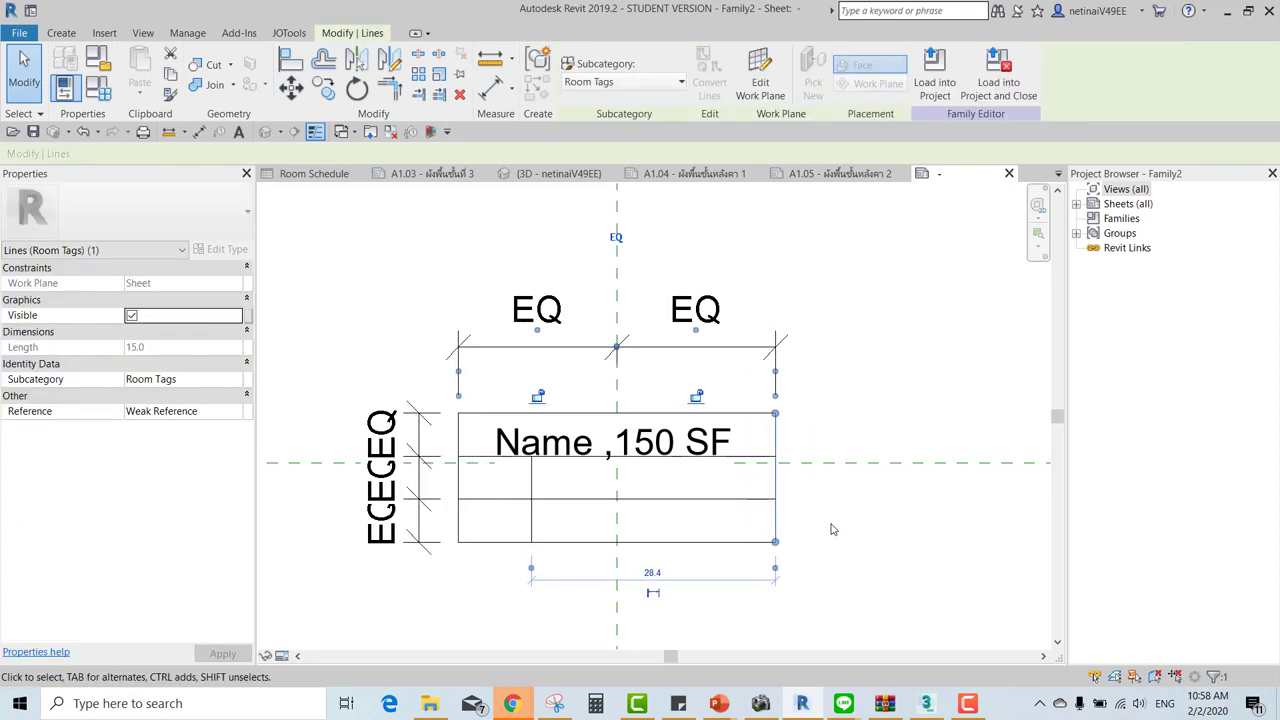
key("Right")
key("Escape")
scroll(766, 514, "up", 1)
Duplicate the label's type as a new 2.5 mm label type and apply it.
left_click(536, 428)
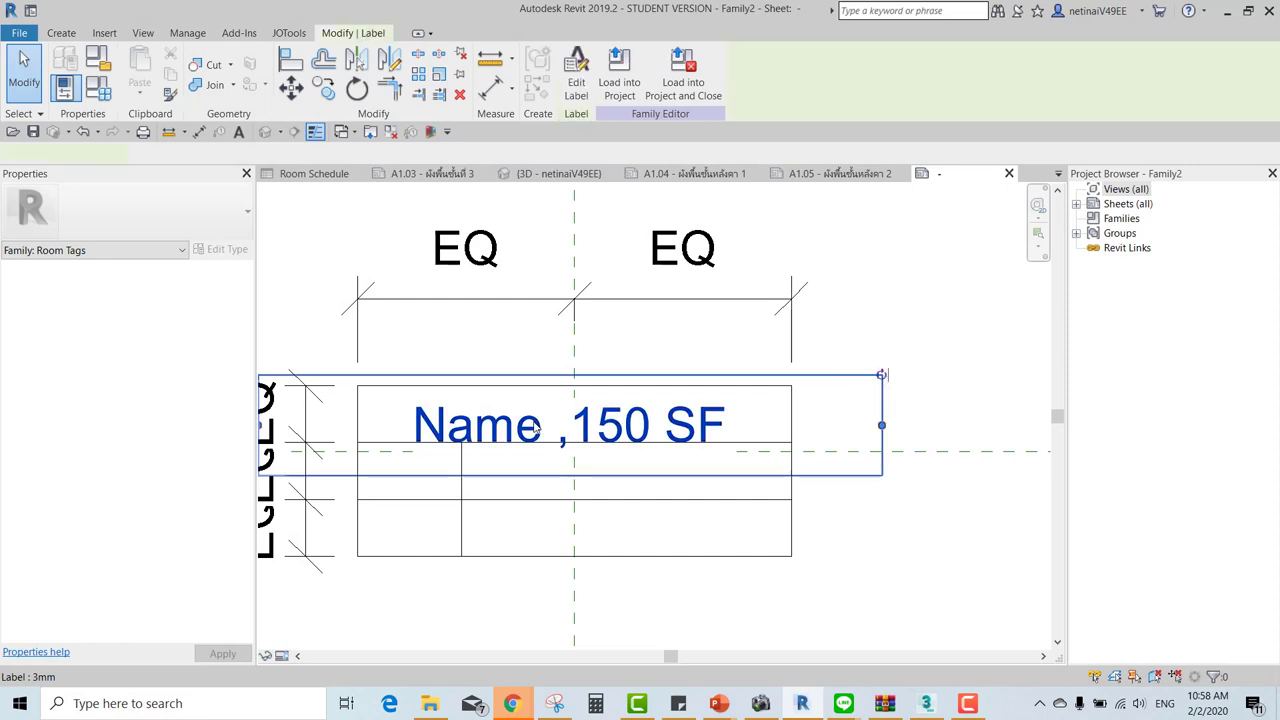
left_click(198, 251)
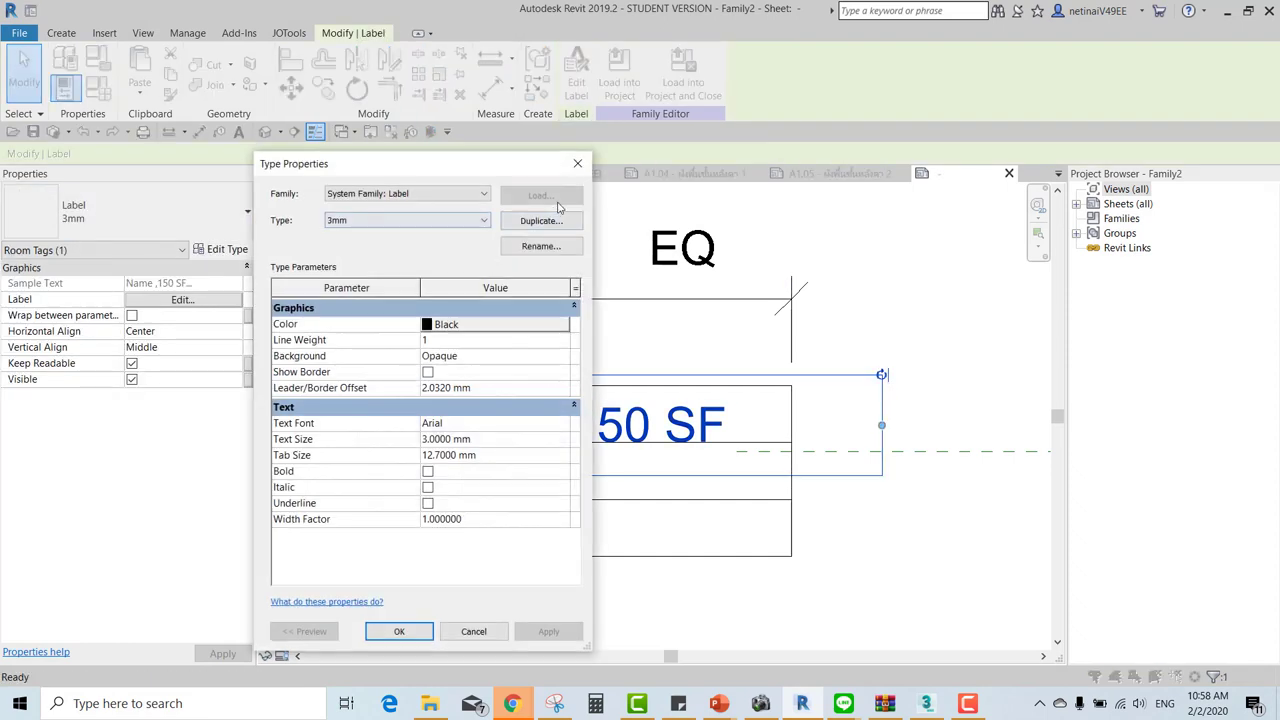
left_click(547, 228)
type("2.5")
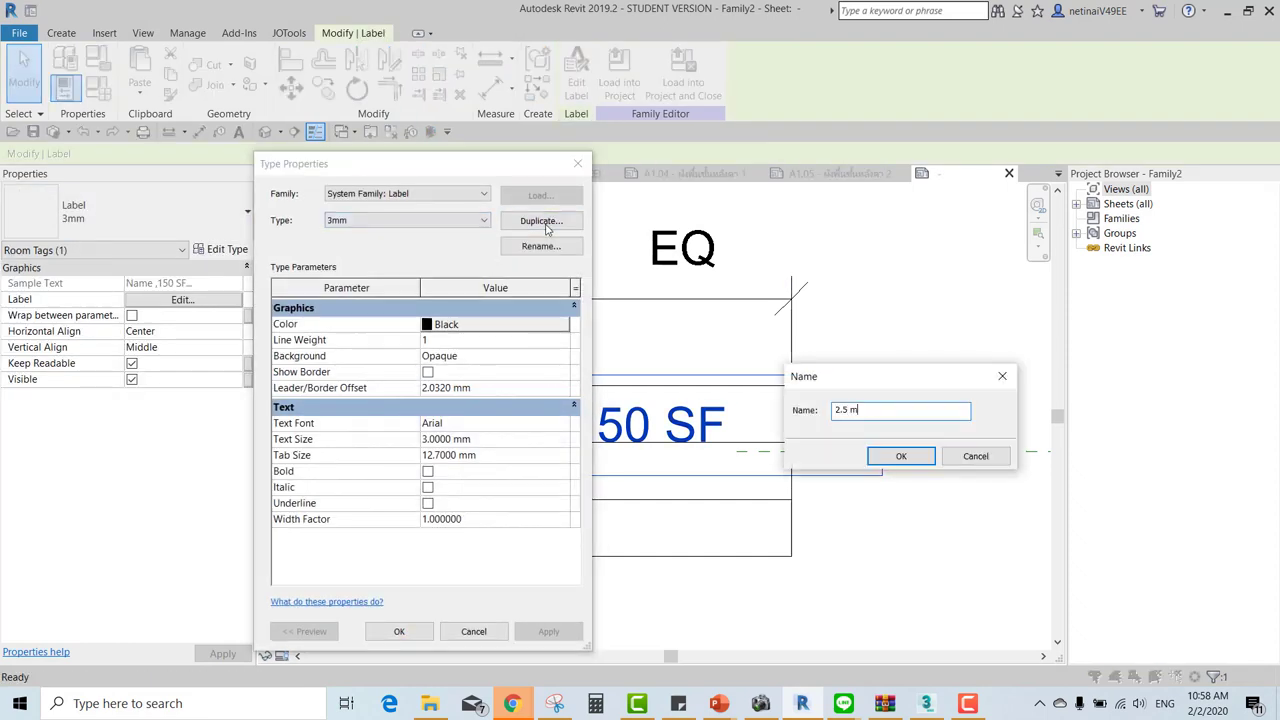
type("m")
key("Return")
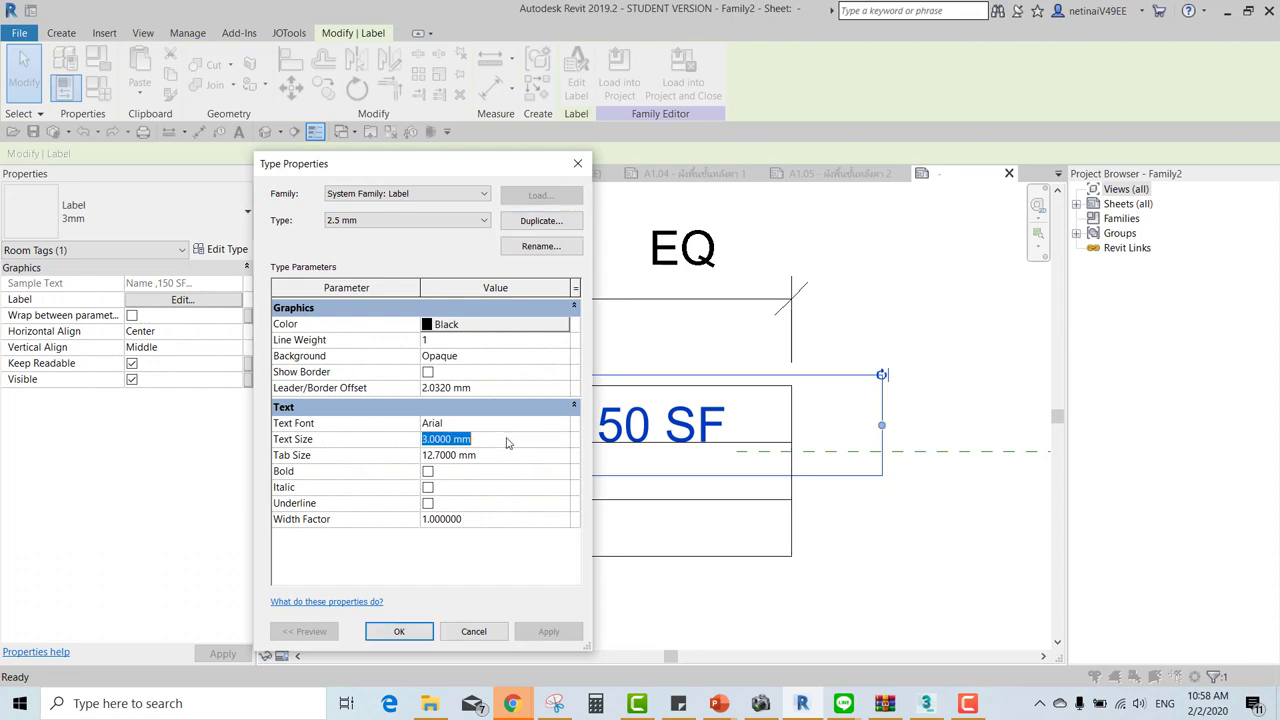
type("2.5")
left_click(398, 628)
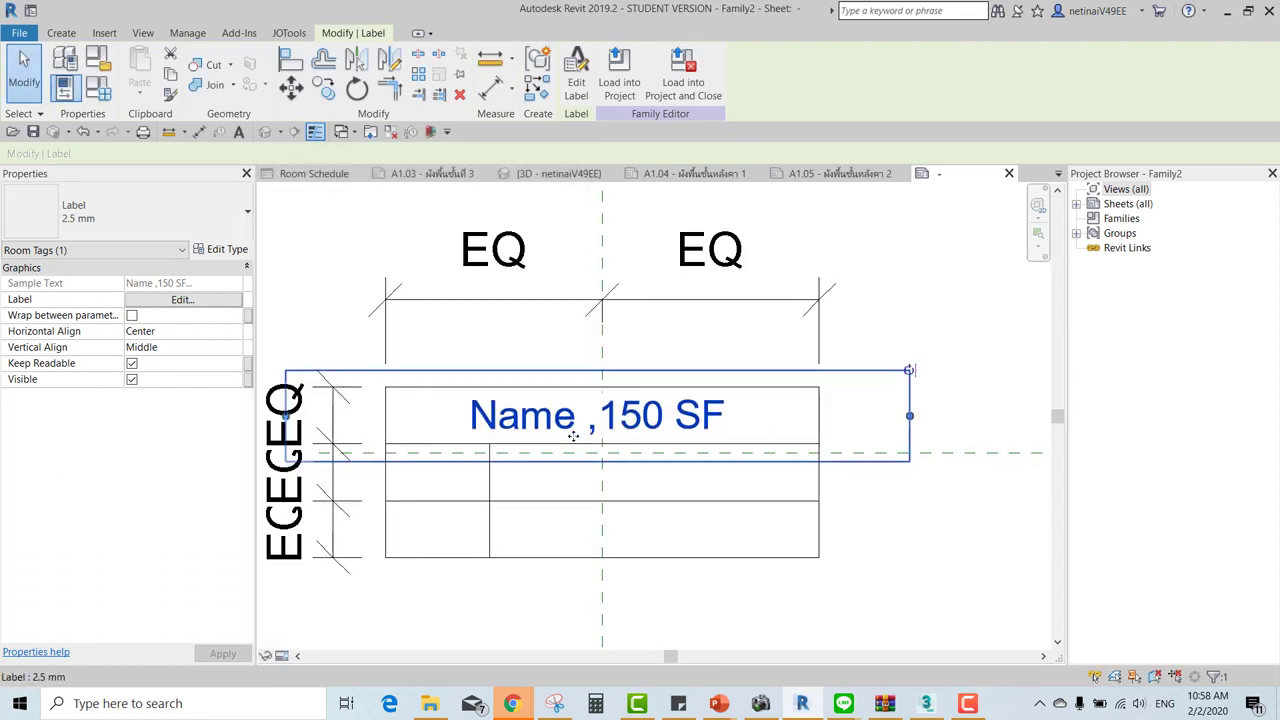
Drag the label's edge inward so Name ,150 SF fits the top row.
scroll(690, 429, "down", 2)
left_click_drag(418, 421, 458, 423)
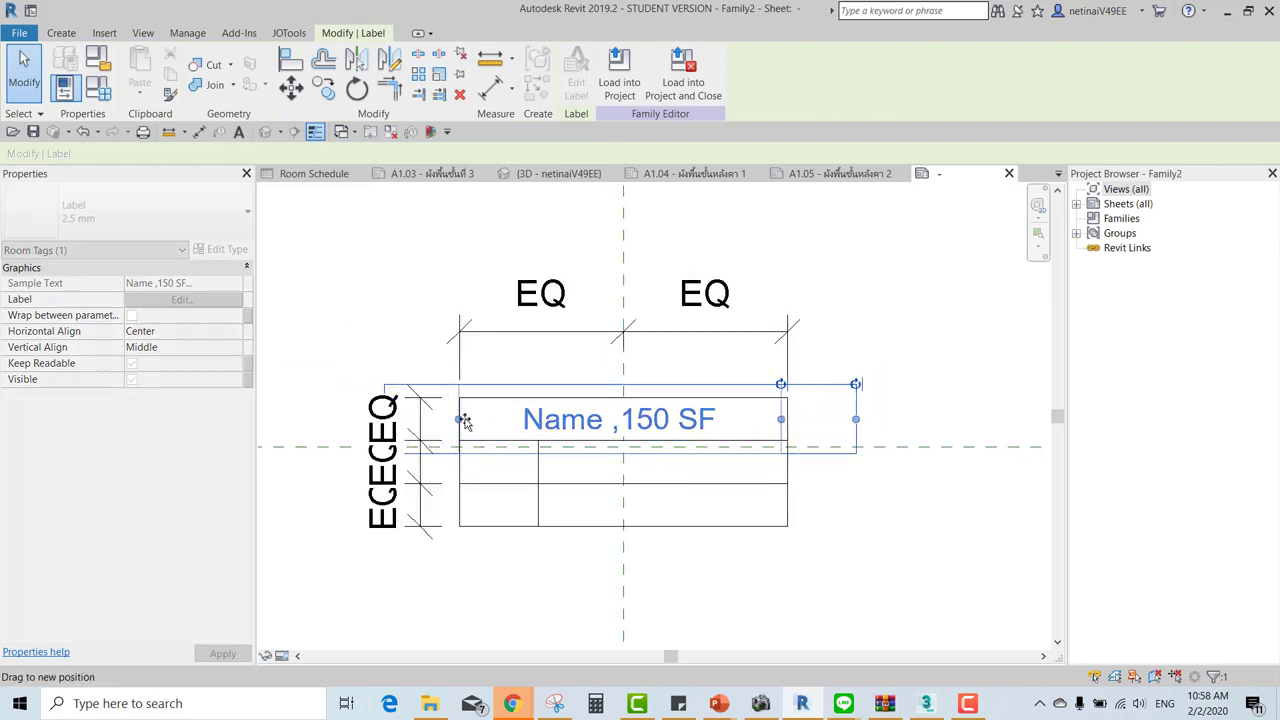
scroll(704, 410, "up", 2)
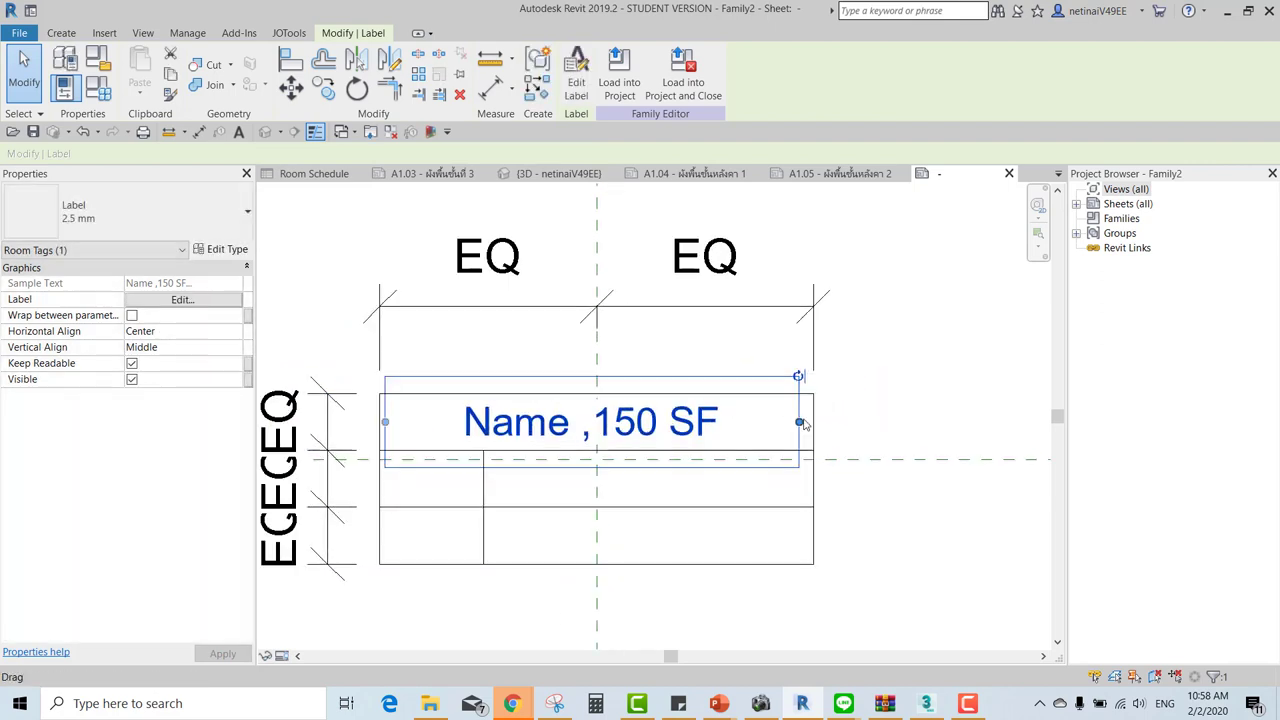
scroll(803, 424, "down", 1)
left_click(726, 491)
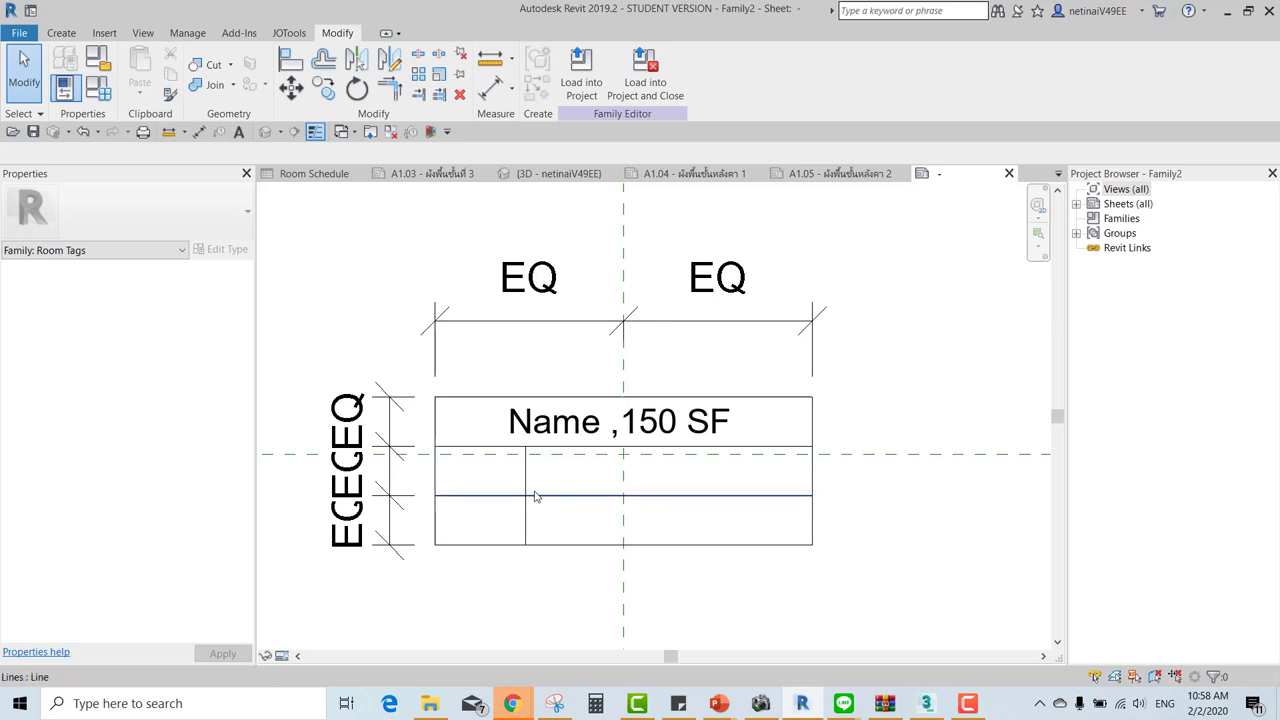
scroll(578, 490, "down", 1)
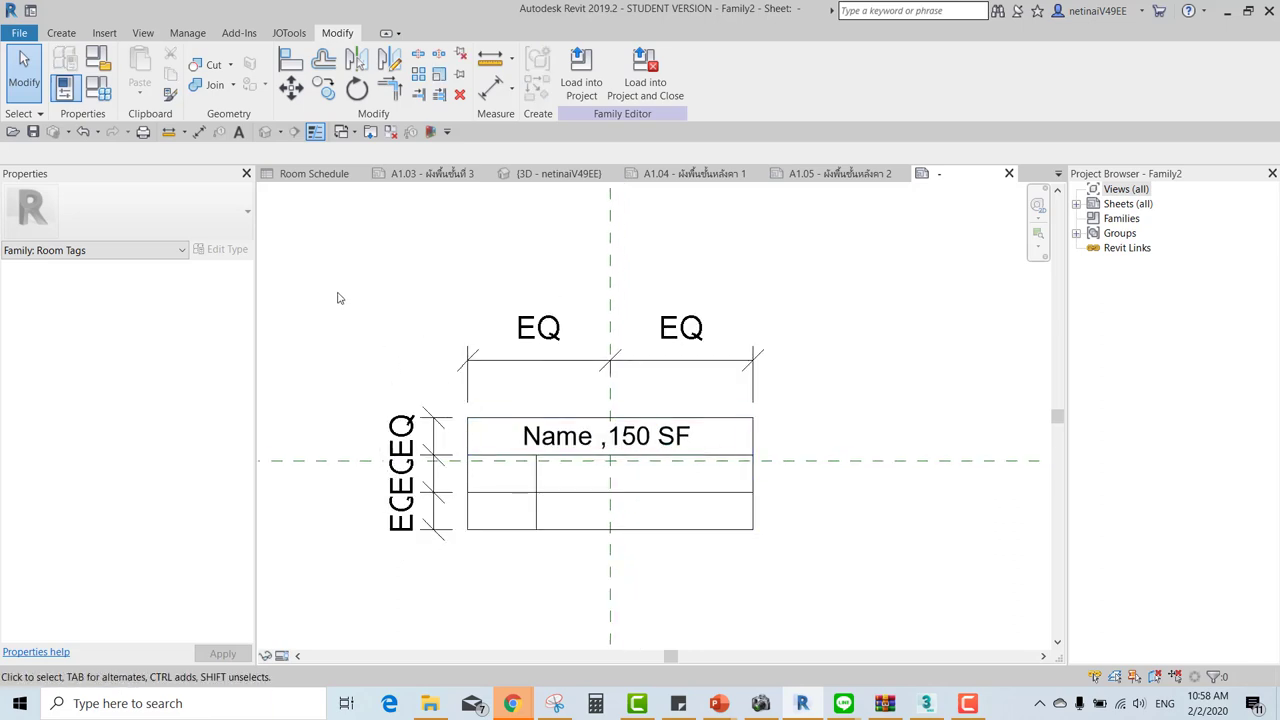
Try moving all tag elements up and right, then revert after the constraint error.
left_click_drag(336, 265, 907, 603)
key("Up")
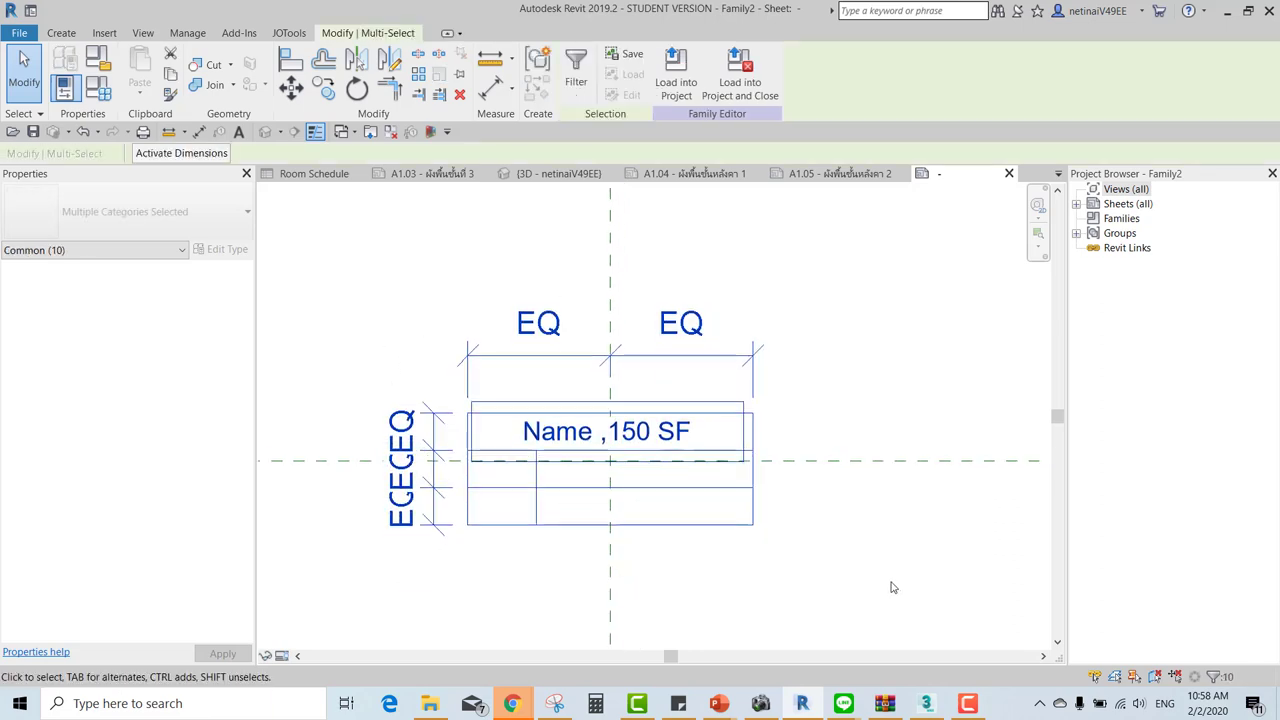
key("Up")
key("Up")
key("Right")
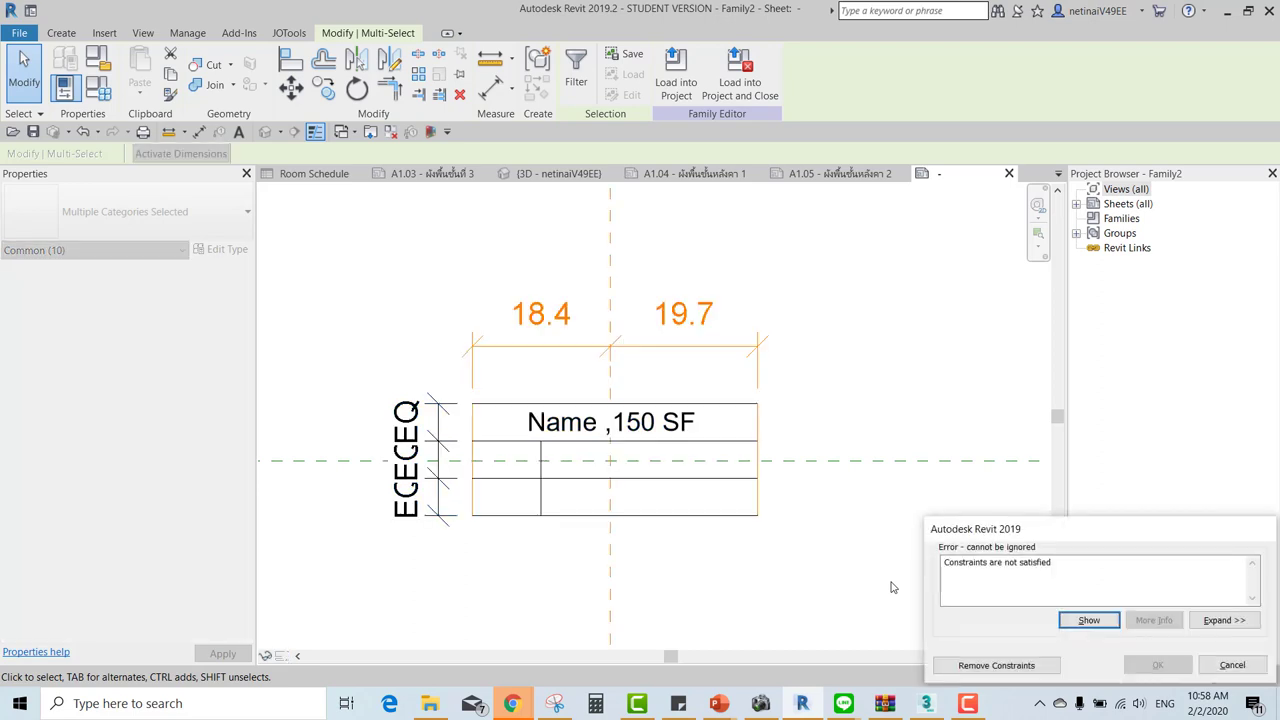
key("Escape")
mouse_move(320, 268)
left_mouse_down()
mouse_move(887, 615)
mouse_move(842, 581)
left_mouse_up()
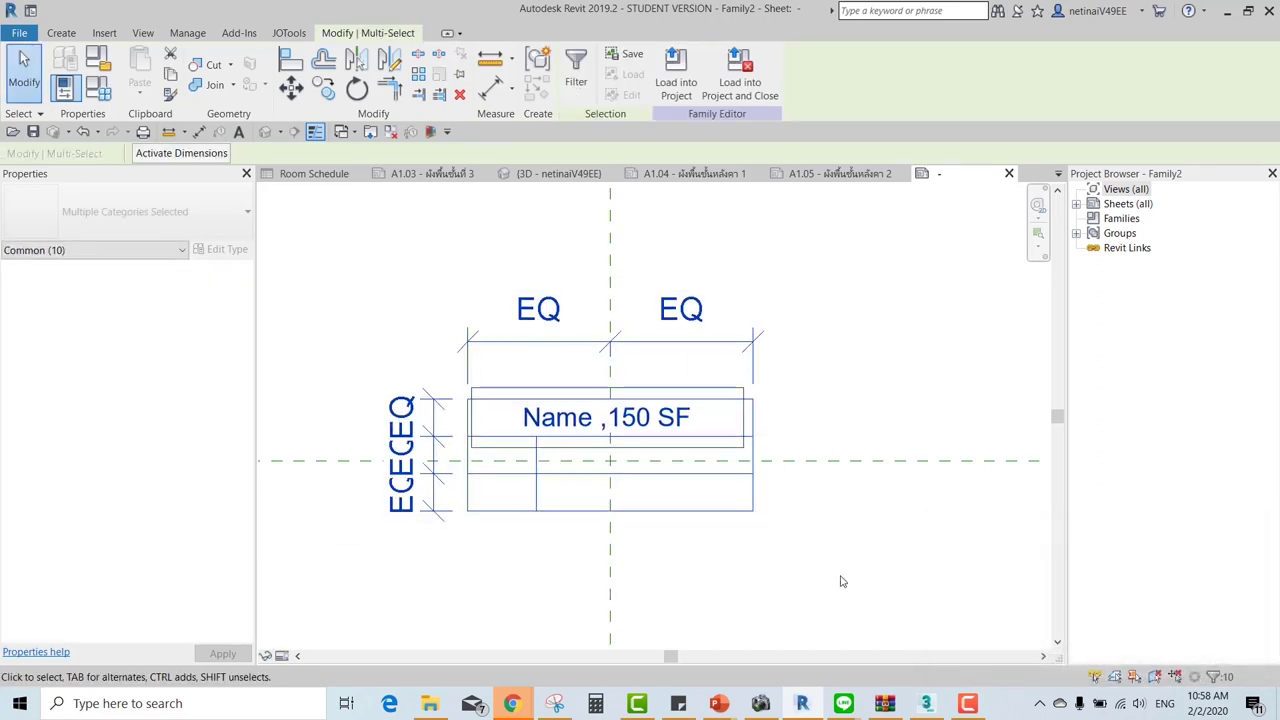
left_click(491, 597)
Nudge the vertical divider line one step to the left.
scroll(515, 591, "up", 1)
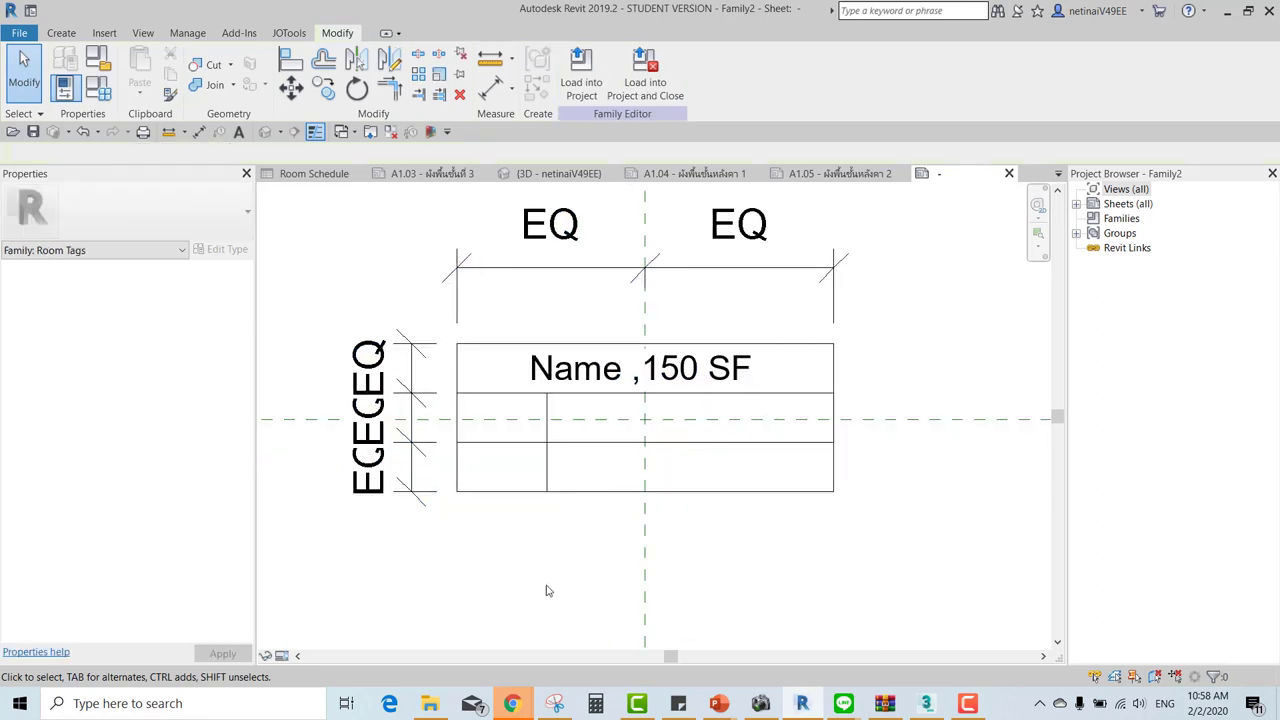
left_click(567, 480)
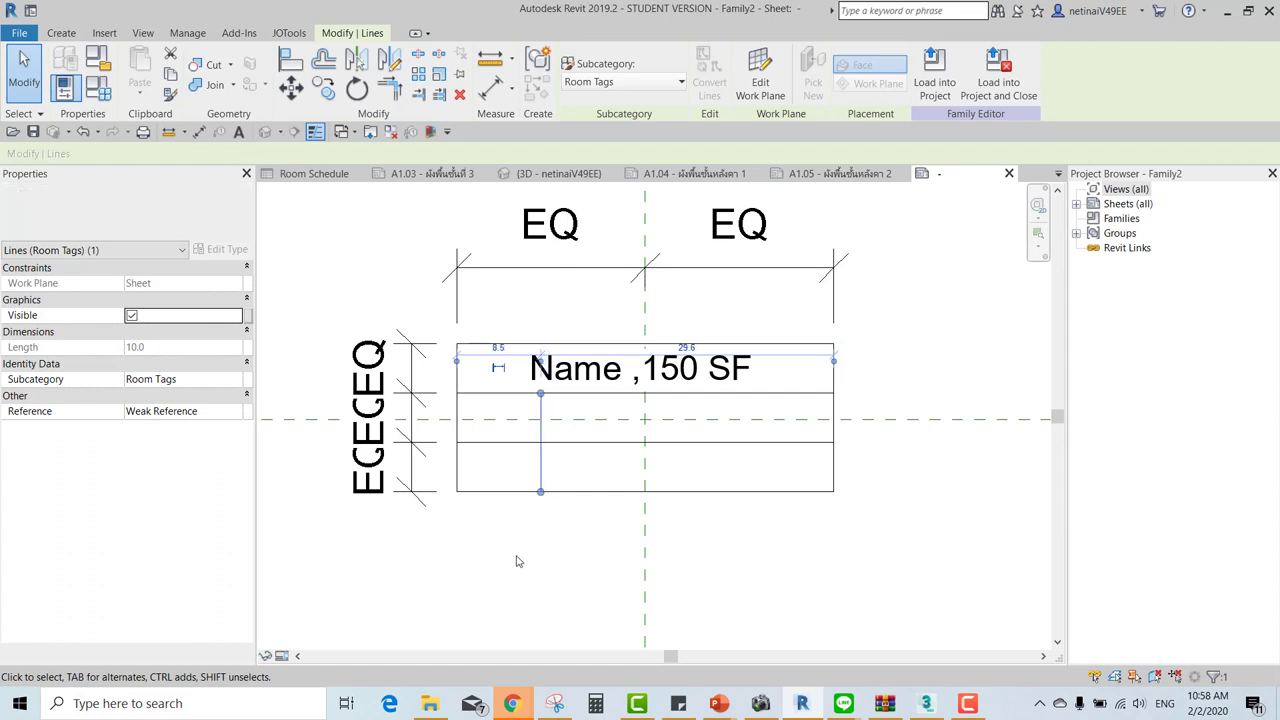
key("Left")
left_click(517, 561)
Place a Floor Finish label with sample value F2 in the second-row left cell.
left_click(56, 31)
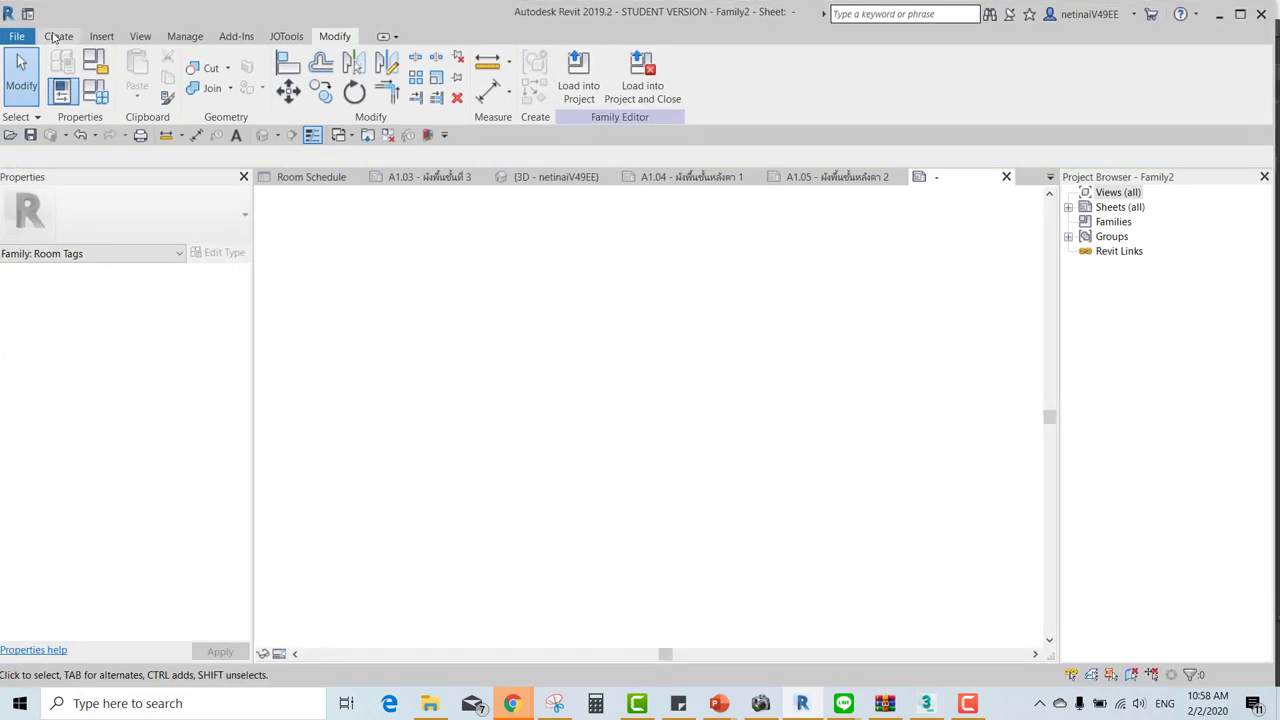
left_click(597, 88)
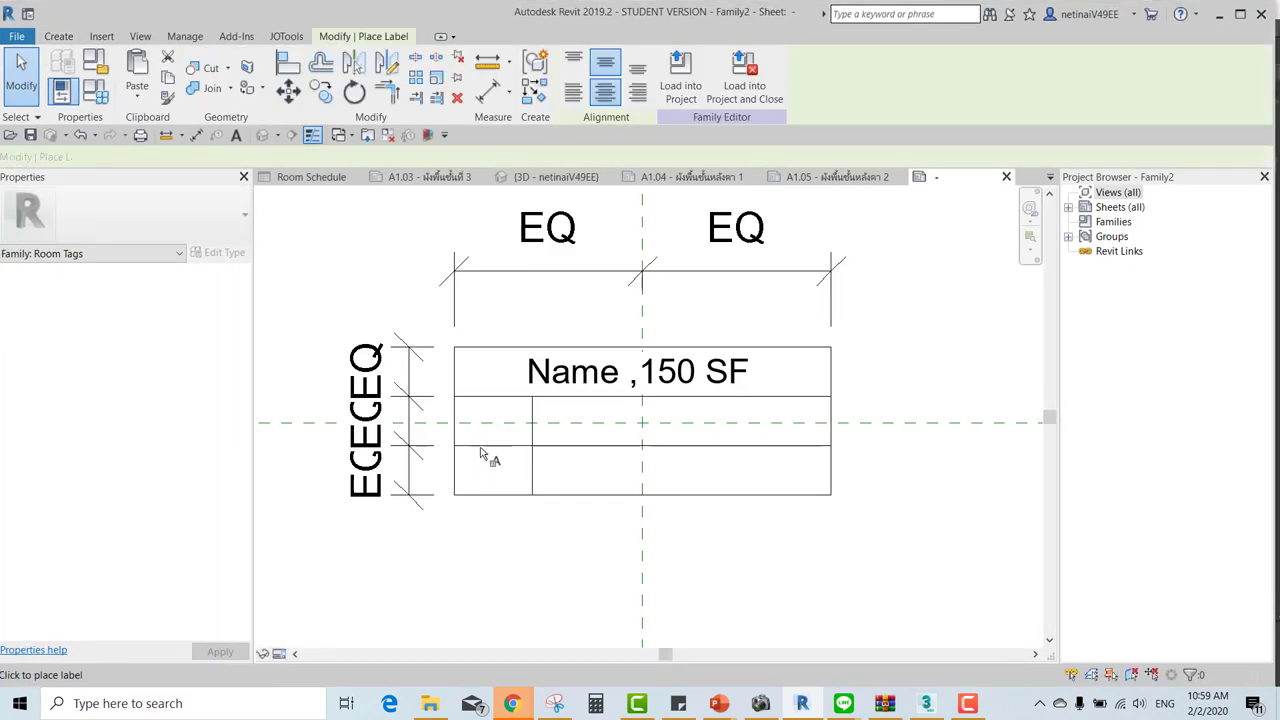
left_click(491, 426)
left_click(323, 422)
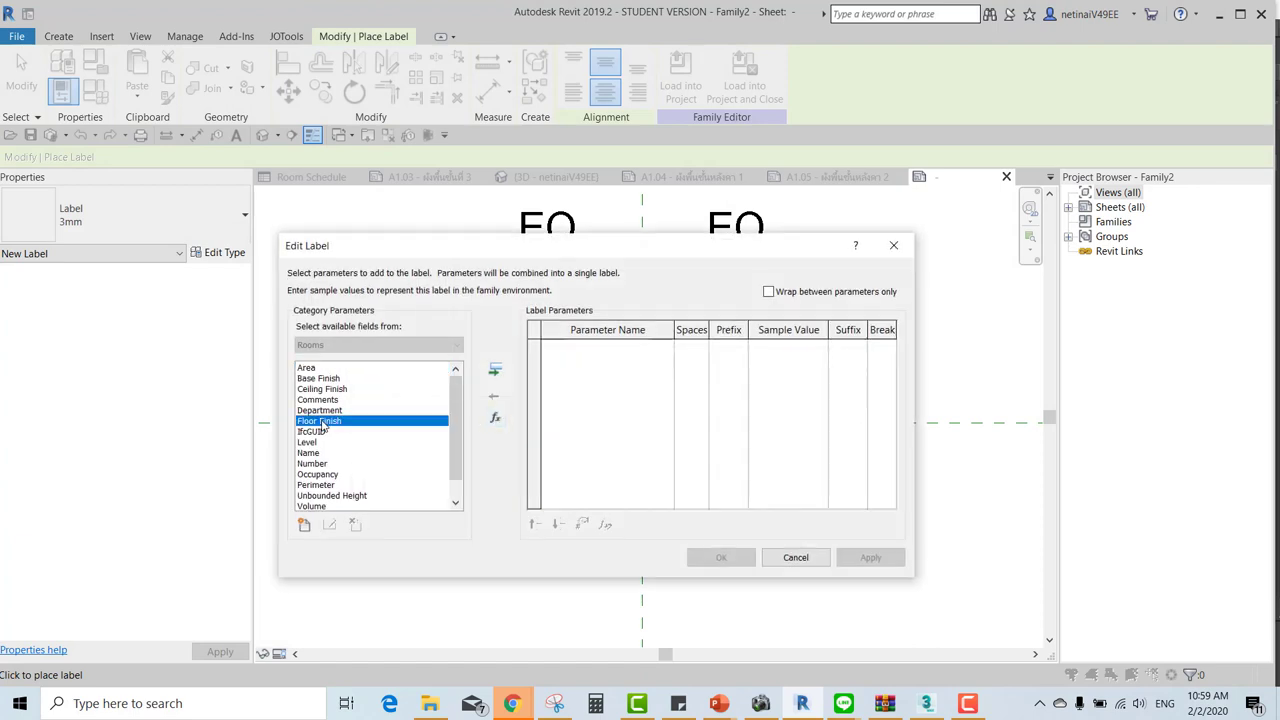
double_click(322, 424)
left_click(718, 562)
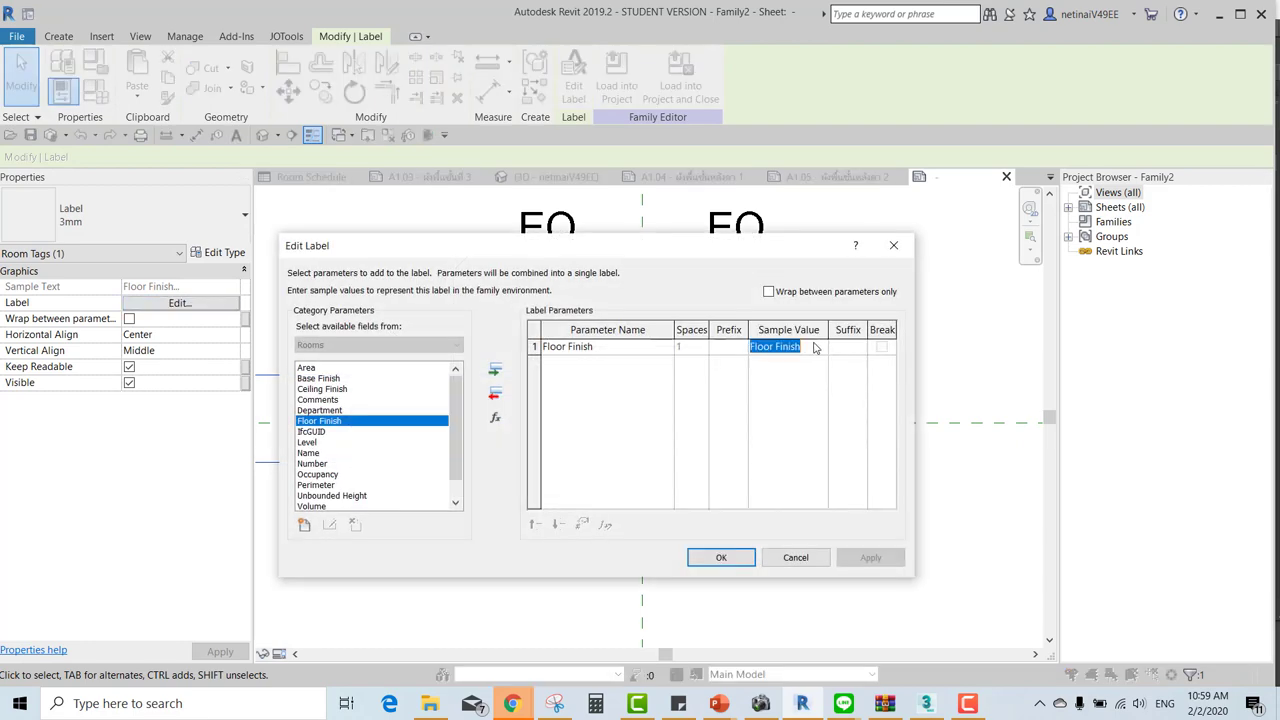
left_click(718, 558)
Resize the F2 label to fit its cell and switch it to 2.5 mm type.
mouse_move(452, 420)
left_mouse_down()
mouse_move(362, 424)
mouse_move(537, 420)
left_mouse_up()
scroll(551, 412, "up", 2)
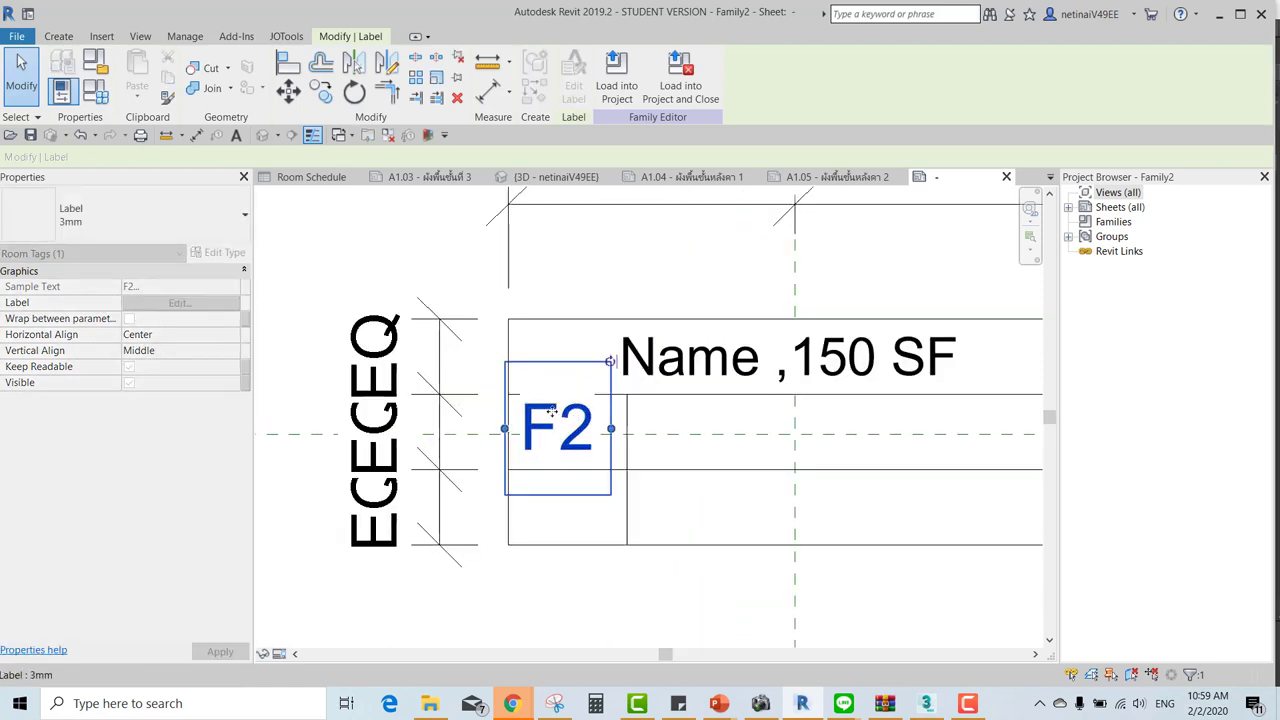
left_click(163, 216)
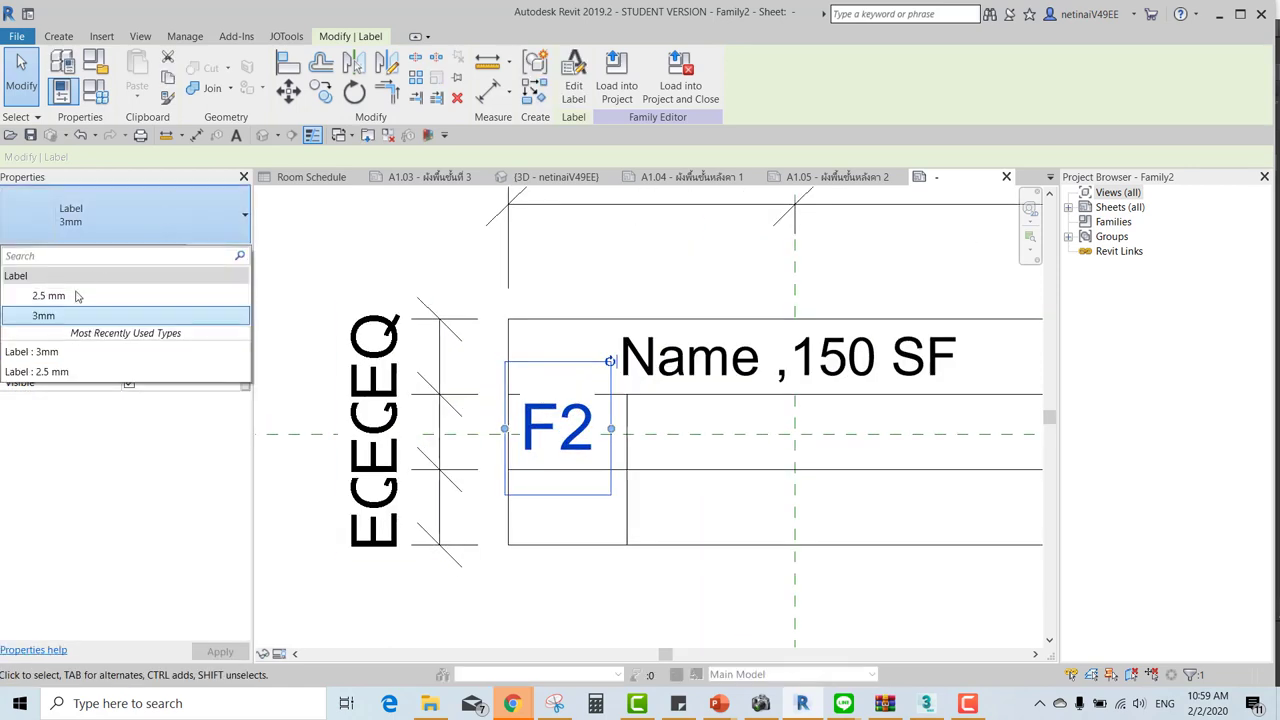
left_click(77, 296)
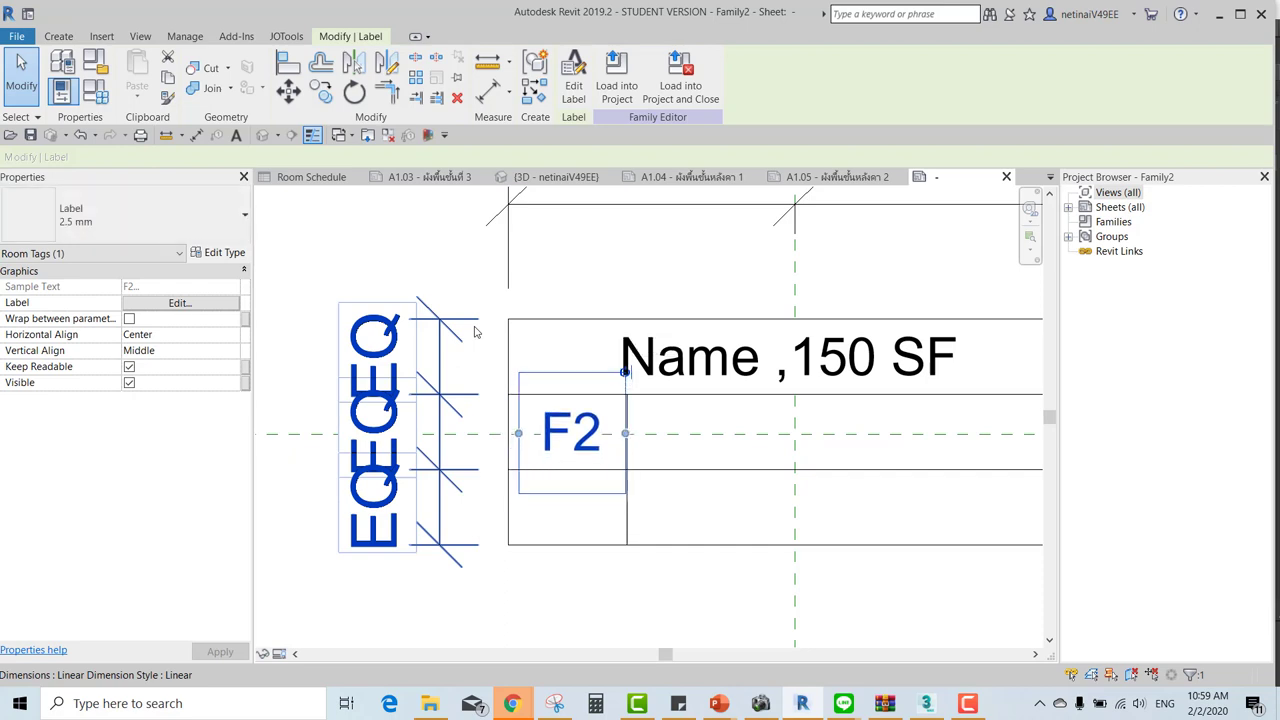
left_click(766, 491)
scroll(762, 488, "down", 2)
scroll(743, 520, "down", 1)
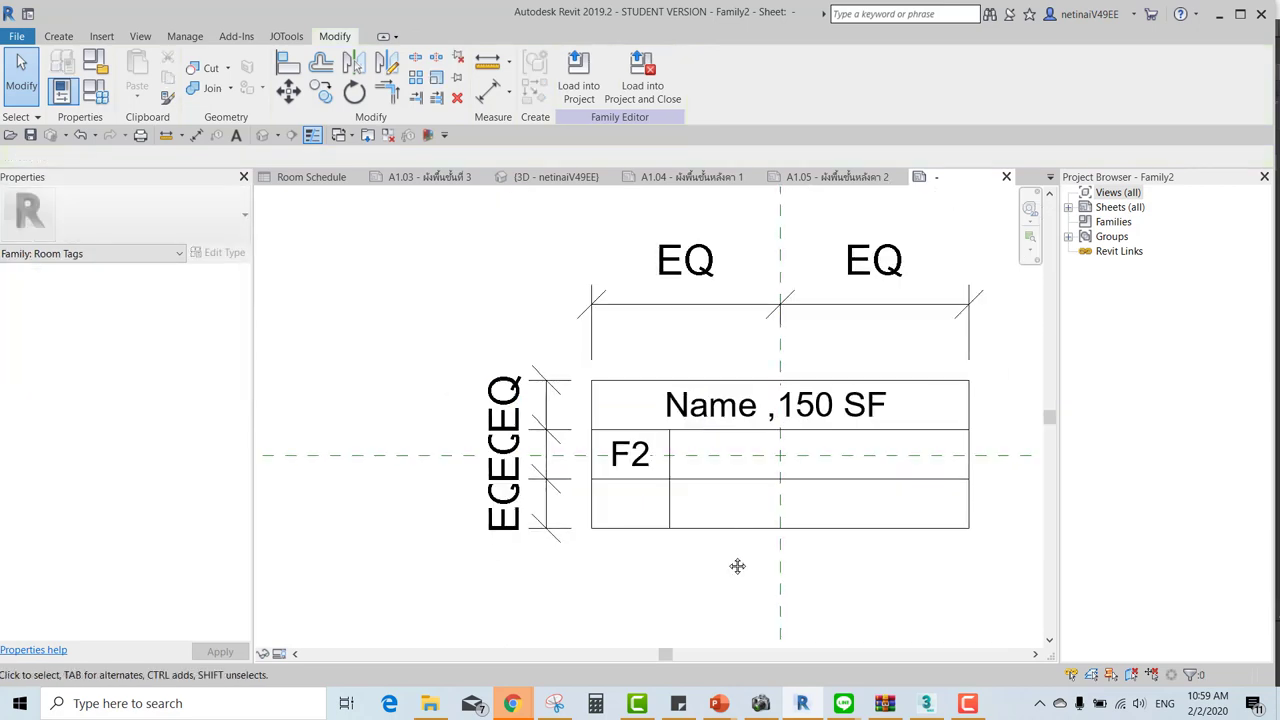
left_click(63, 36)
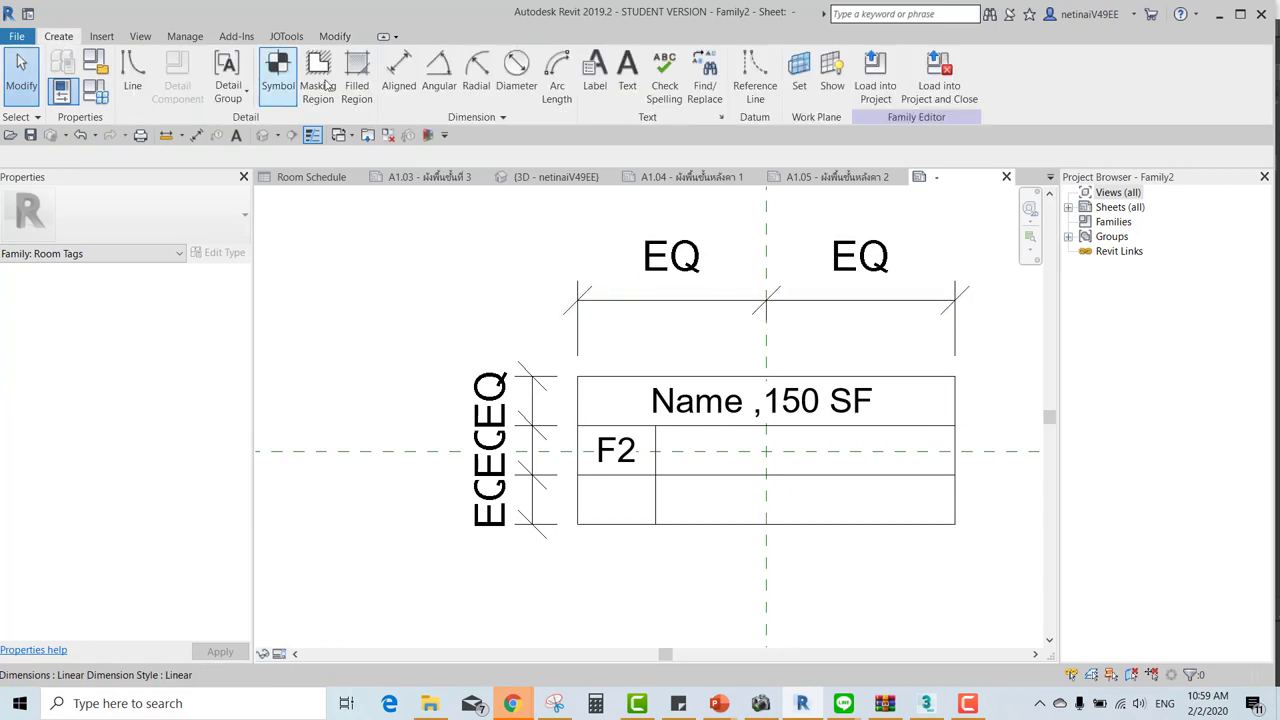
Place a Ceiling Finish label with sample value C2 in the tag table's bottom-left cell.
left_click(592, 68)
left_click(607, 507)
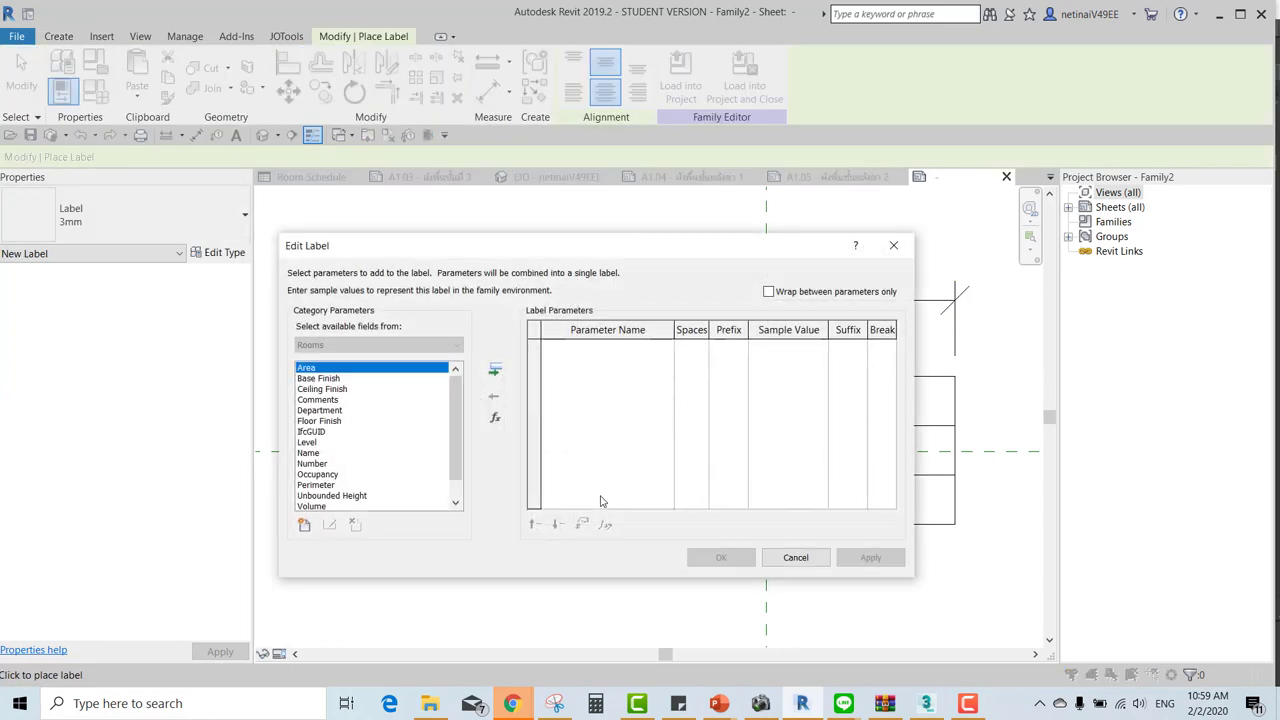
double_click(321, 390)
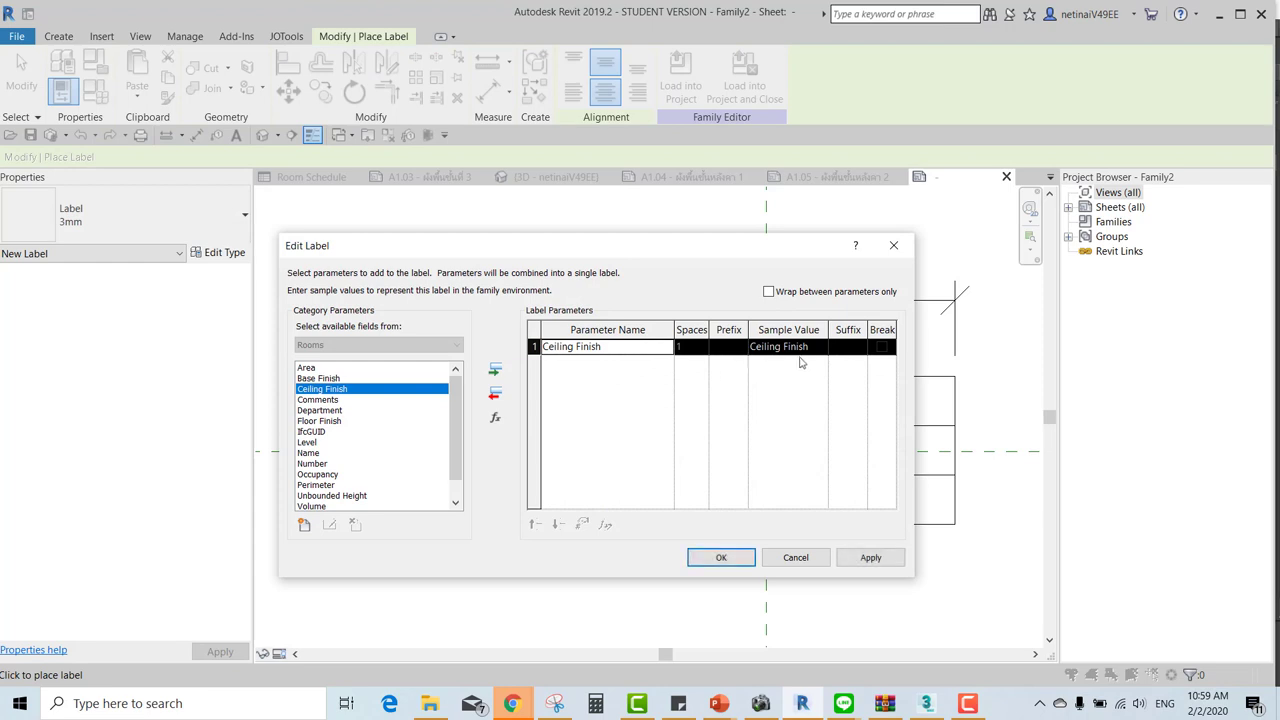
type("C2")
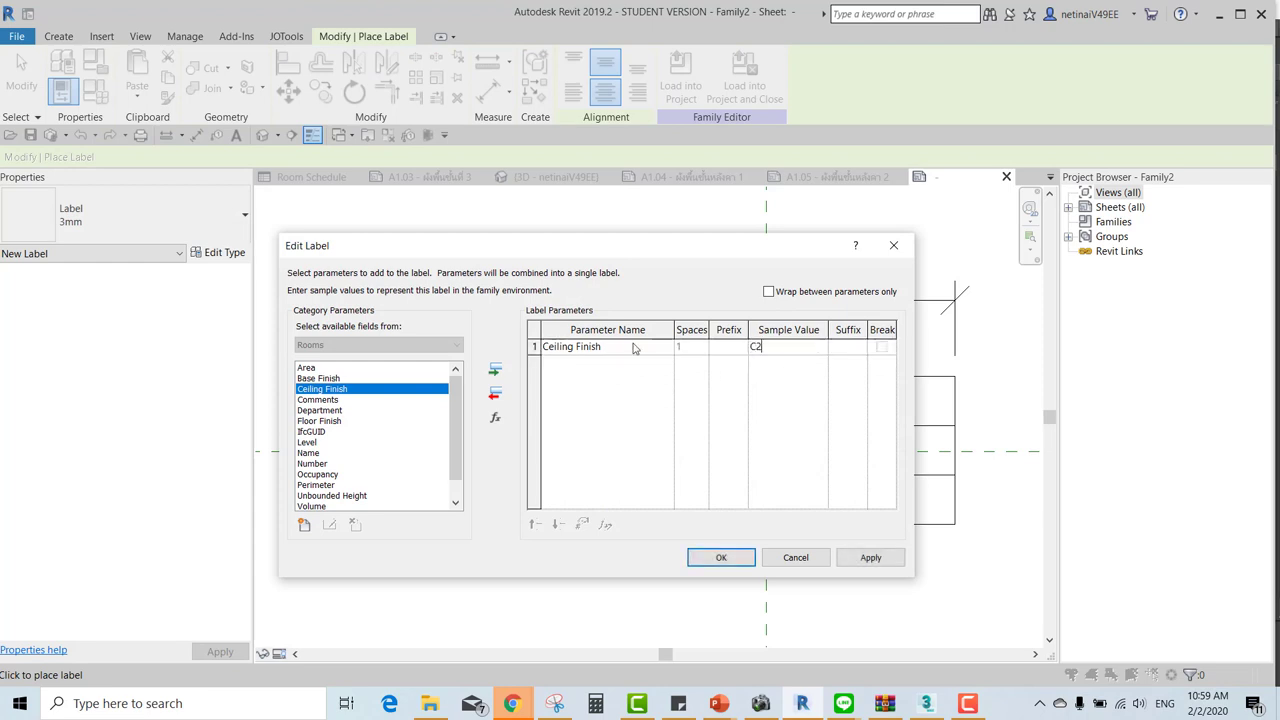
left_click(721, 559)
Switch the C2 label to 2.5 mm and move it into the bottom-left cell.
scroll(650, 495, "up", 2)
key("Escape")
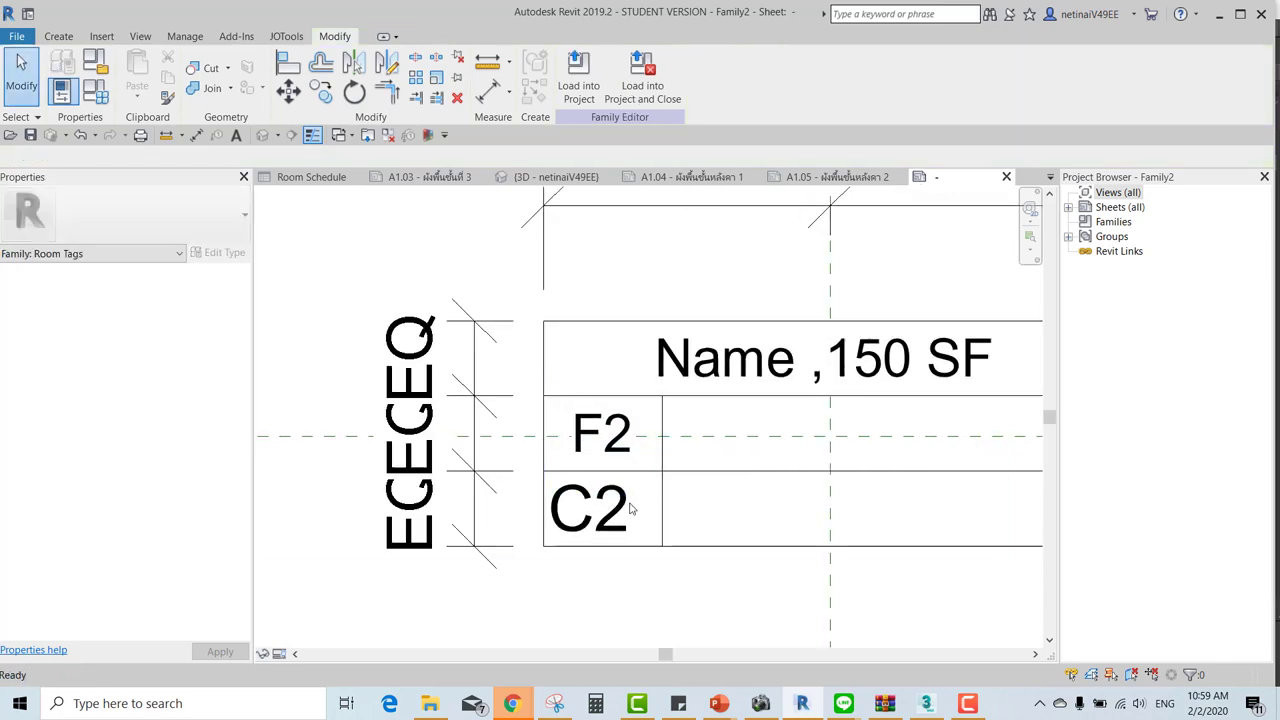
left_click(600, 510)
left_click(110, 222)
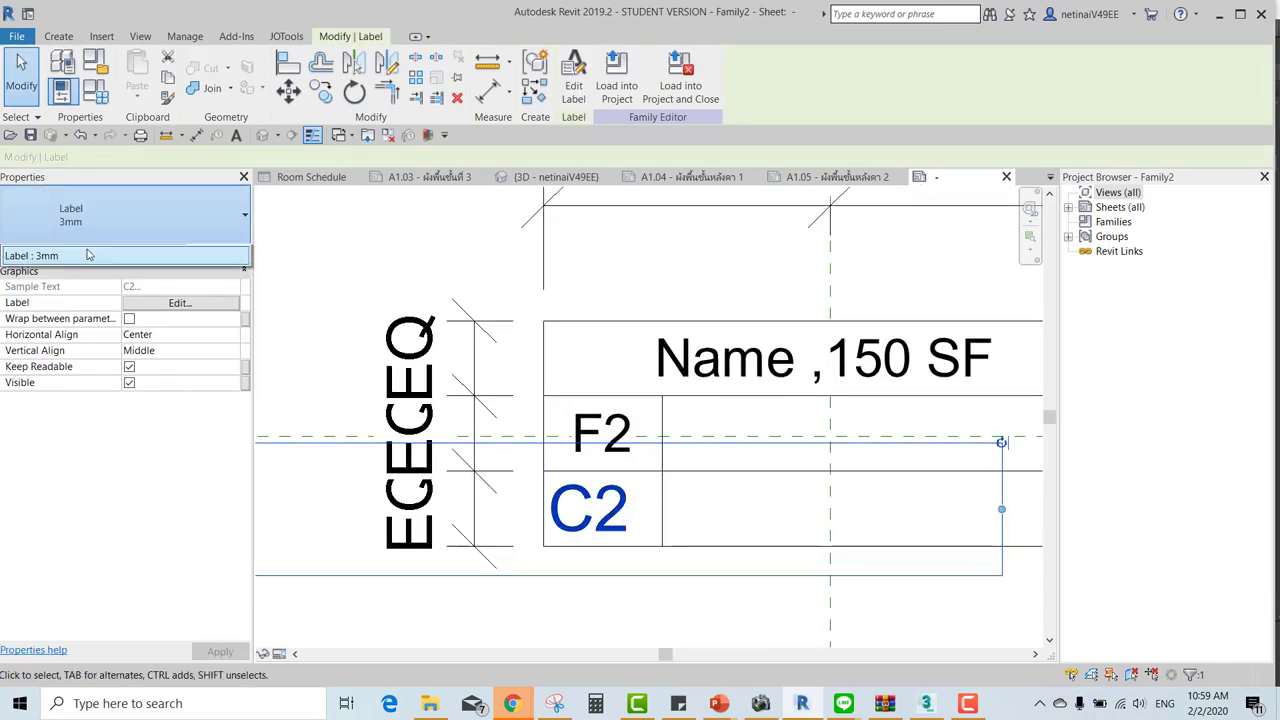
left_click(74, 298)
scroll(647, 540, "down", 2)
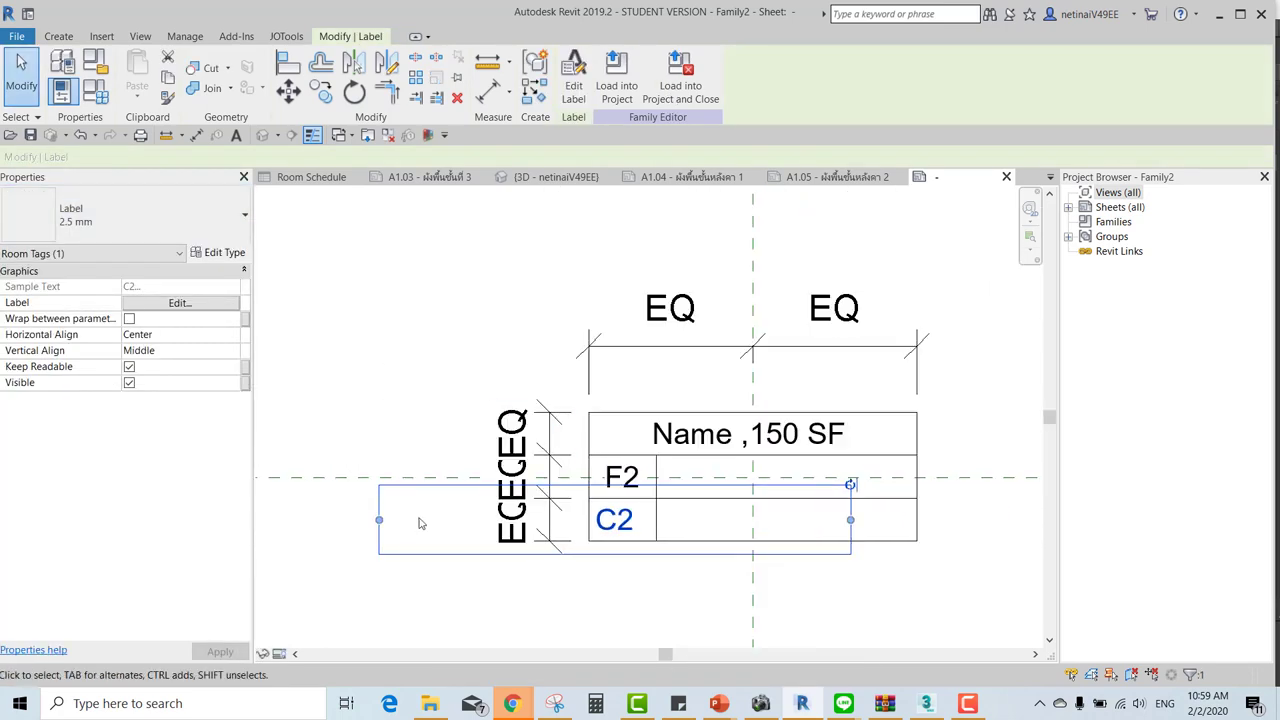
scroll(423, 520, "up", 1)
left_click_drag(460, 517, 622, 518)
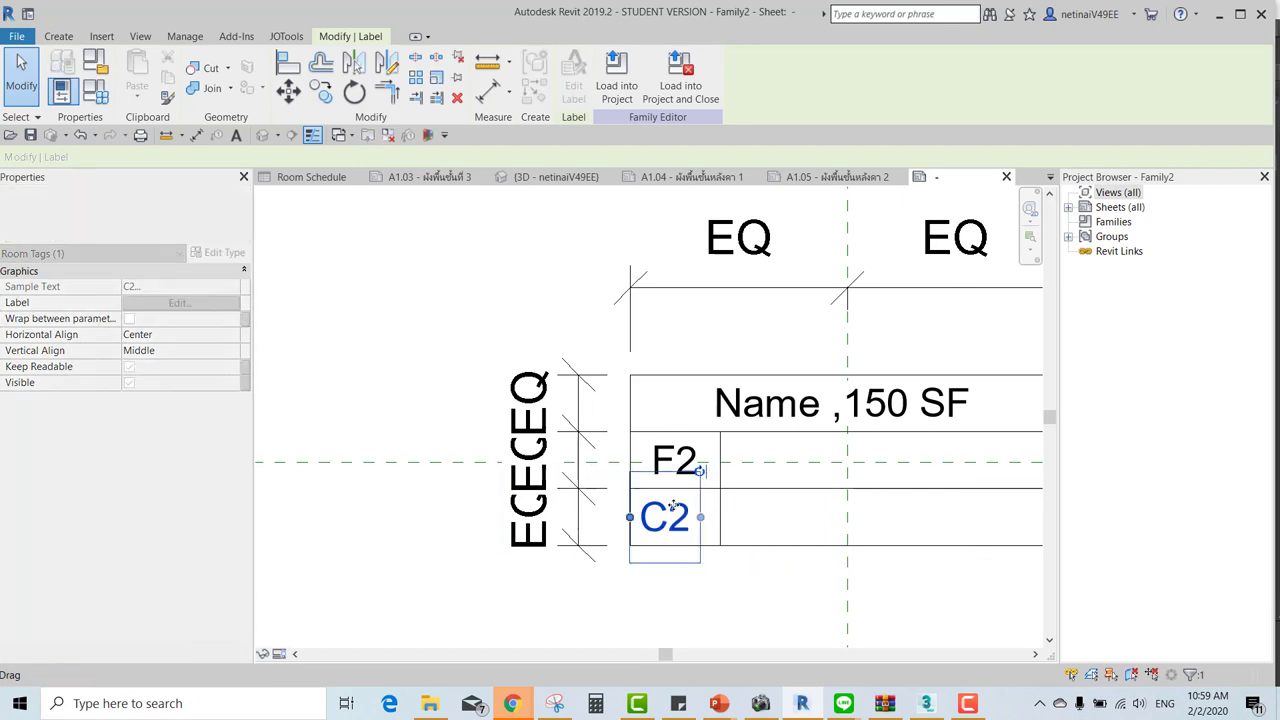
Zoom in on the tag table to check the C2 label, then show the Create tools.
scroll(670, 515, "up", 1)
scroll(690, 510, "up", 1)
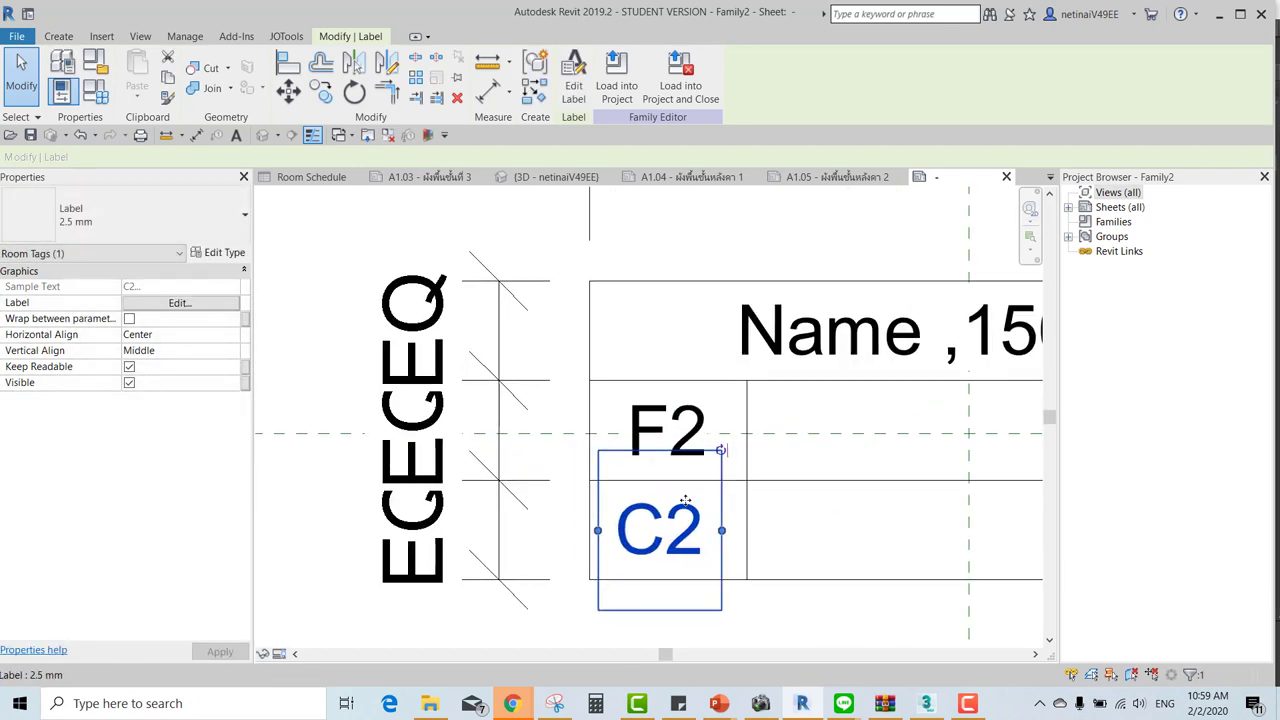
left_click(571, 459)
scroll(571, 459, "down", 2)
scroll(571, 459, "down", 2)
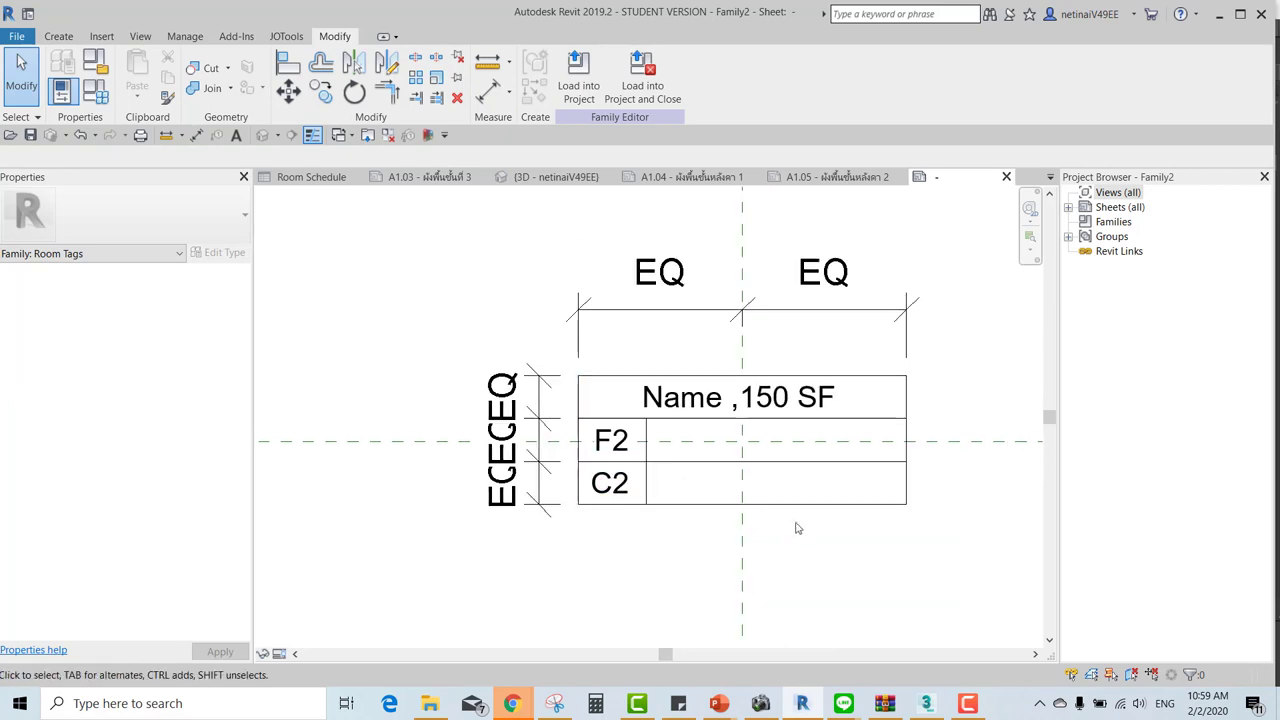
middle_click_drag(797, 526, 763, 557)
scroll(765, 560, "up", 1)
scroll(589, 537, "up", 1)
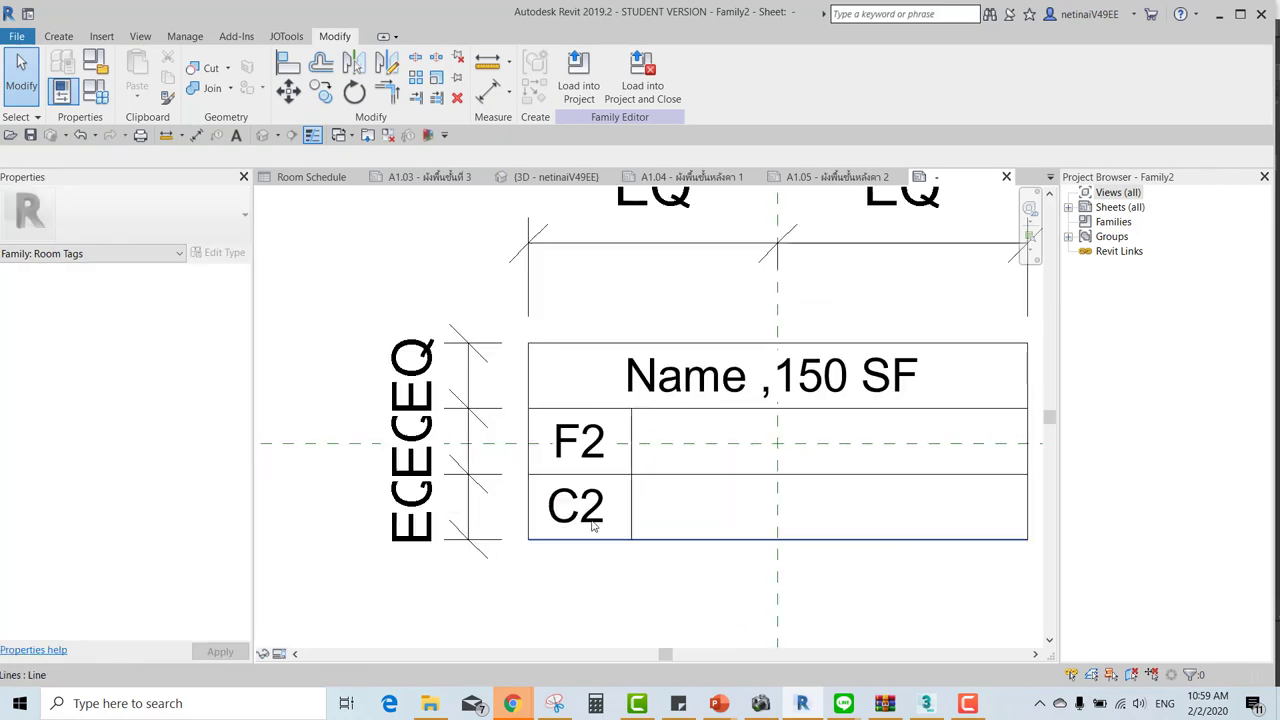
left_click(575, 508)
left_click(674, 583)
middle_click_drag(564, 502, 592, 522)
left_click(592, 522)
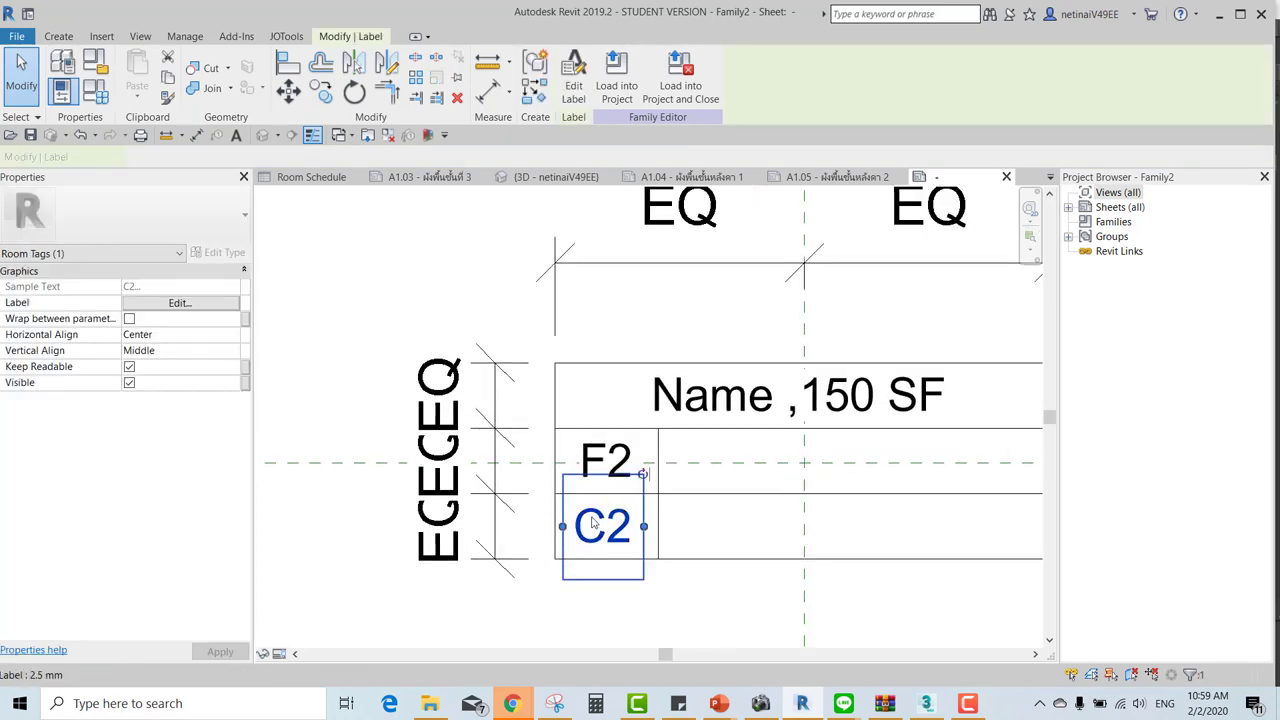
scroll(592, 522, "up", 1)
left_click(810, 550)
scroll(810, 550, "down", 2)
middle_click_drag(810, 550, 780, 560)
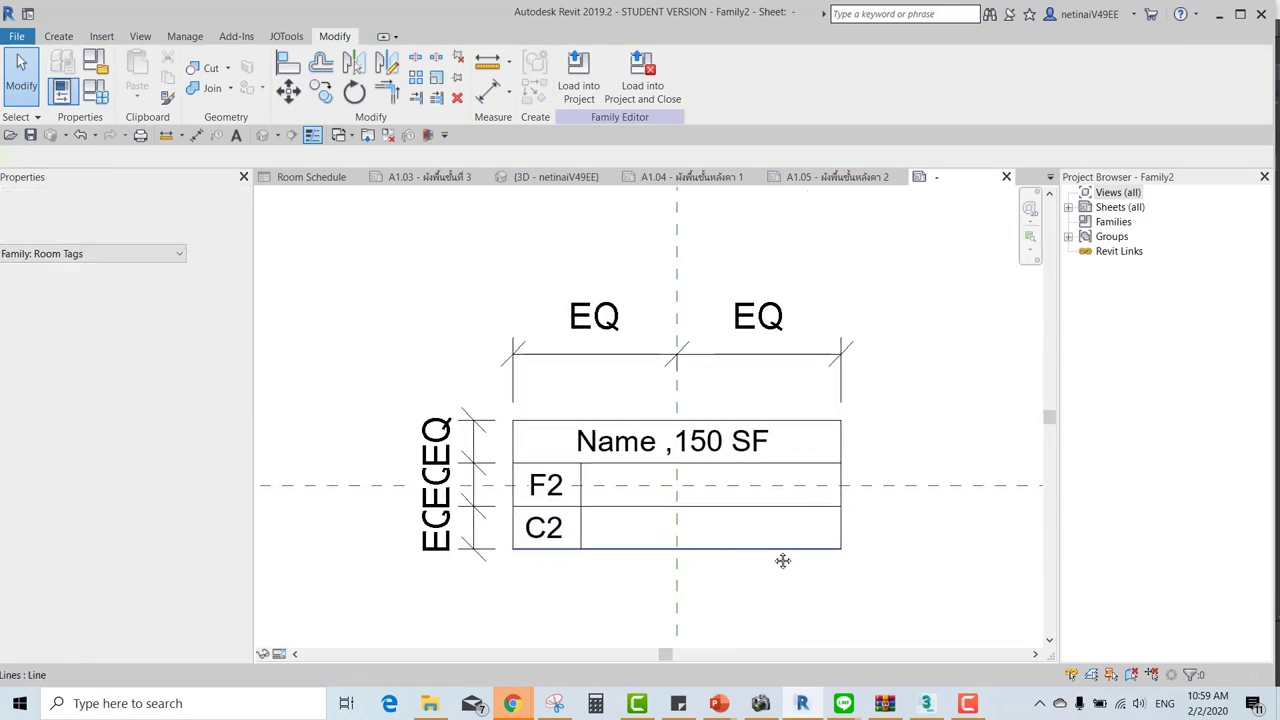
scroll(851, 538, "up", 1)
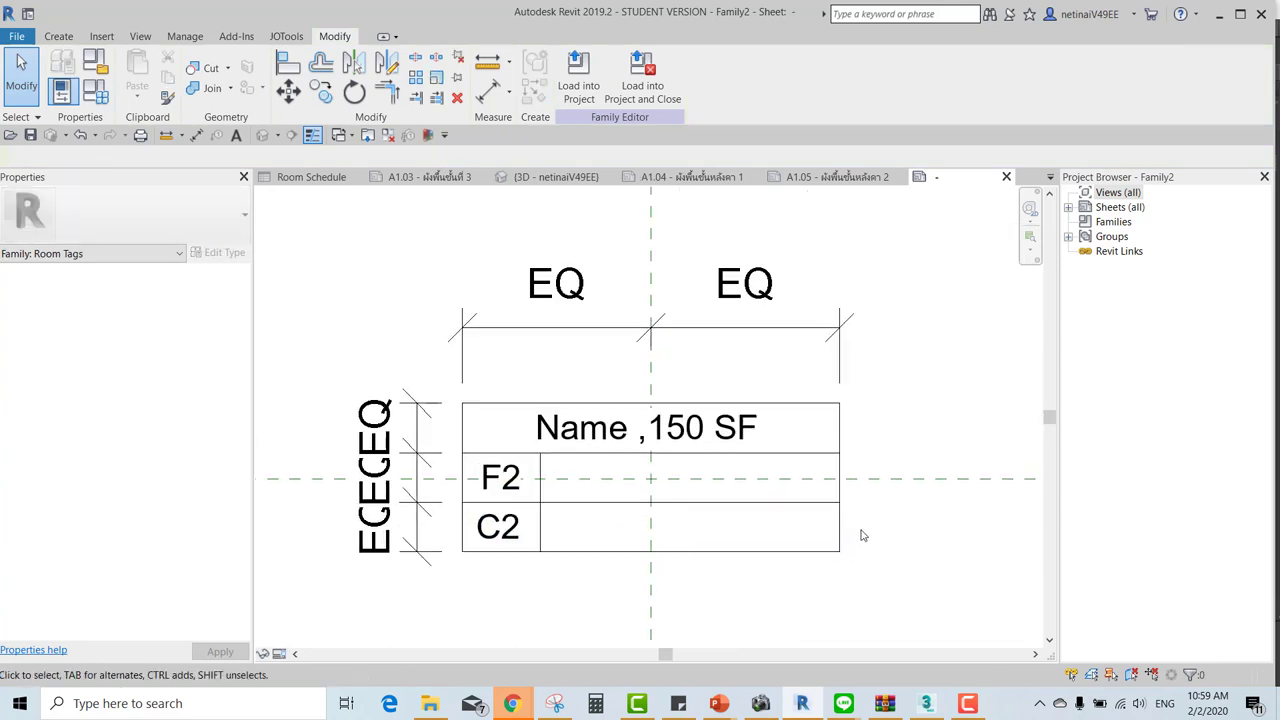
middle_click_drag(860, 531, 931, 463)
scroll(729, 446, "up", 1)
scroll(593, 440, "up", 1)
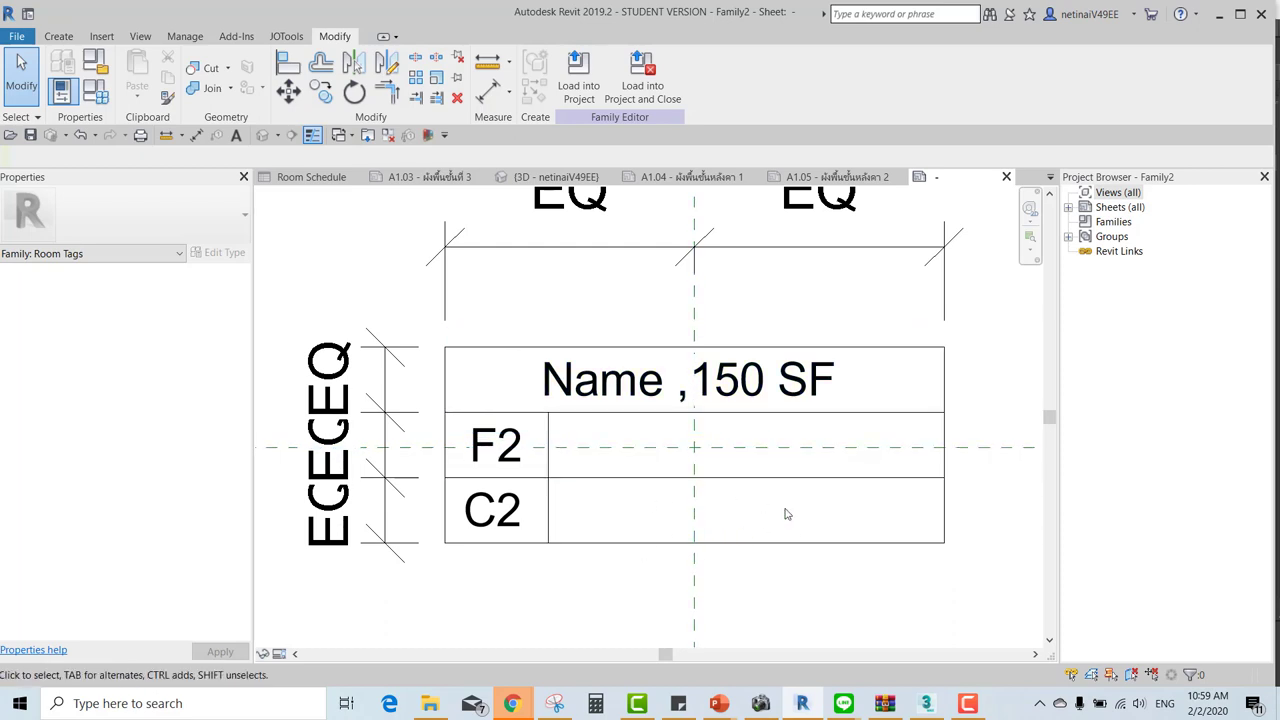
left_click(57, 37)
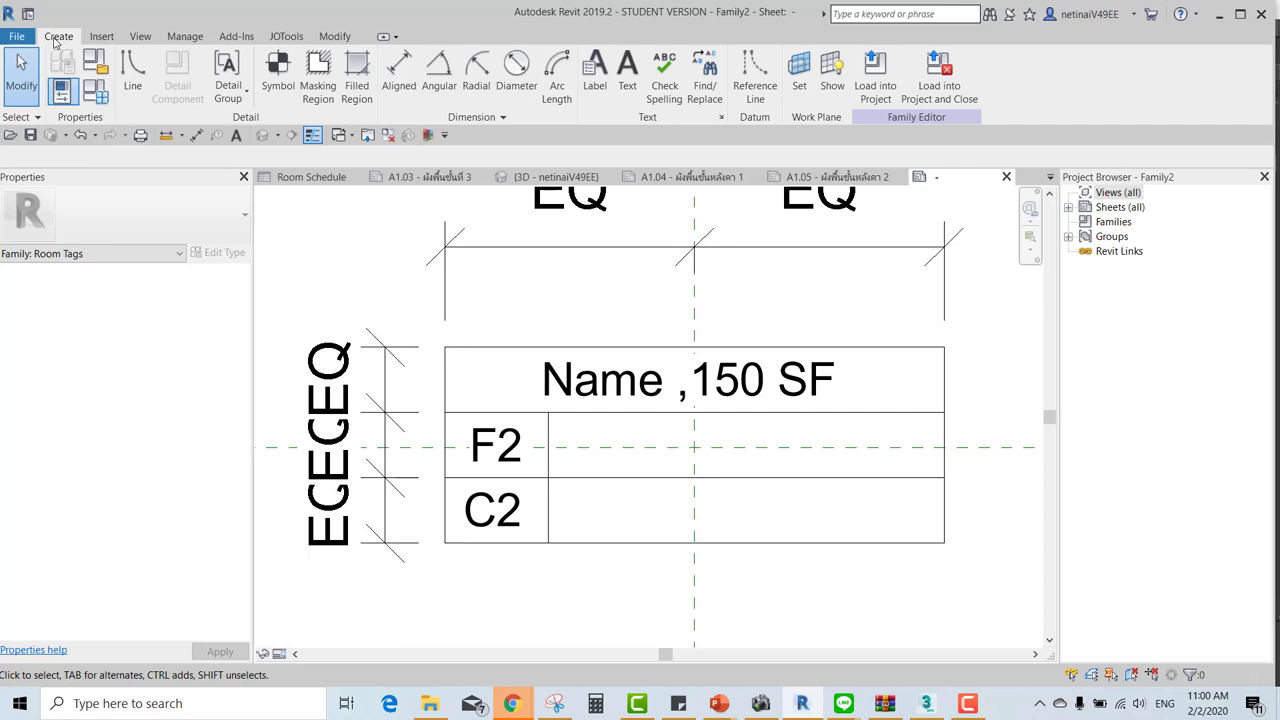
Start a new label in the C2 row's empty cell and open the shared parameter editor for the Room group.
left_click(594, 72)
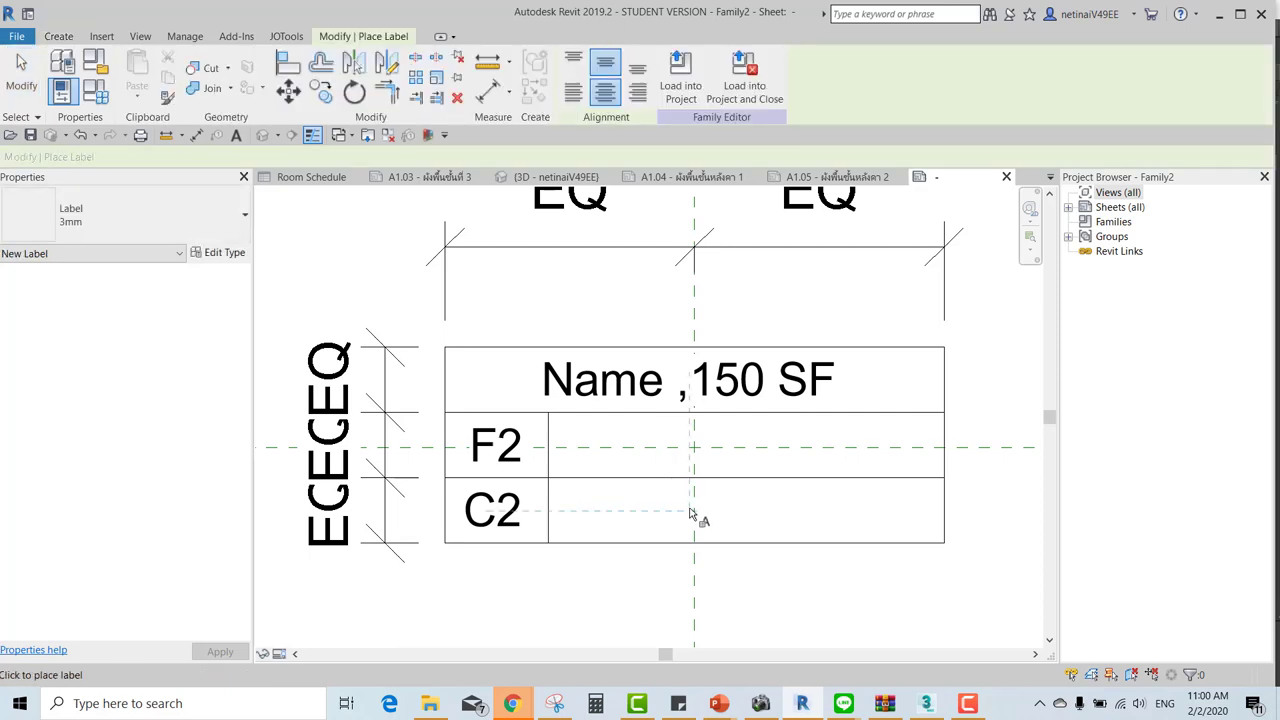
left_click(695, 515)
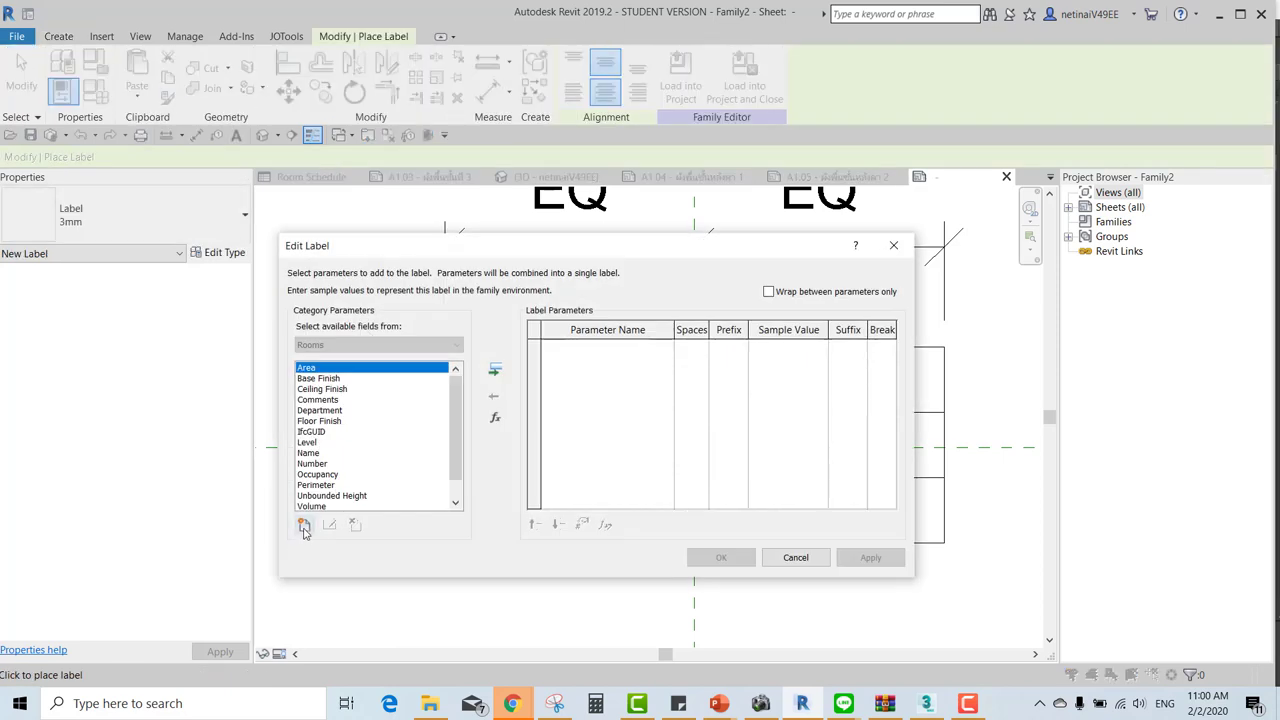
left_click(304, 526)
left_click(630, 369)
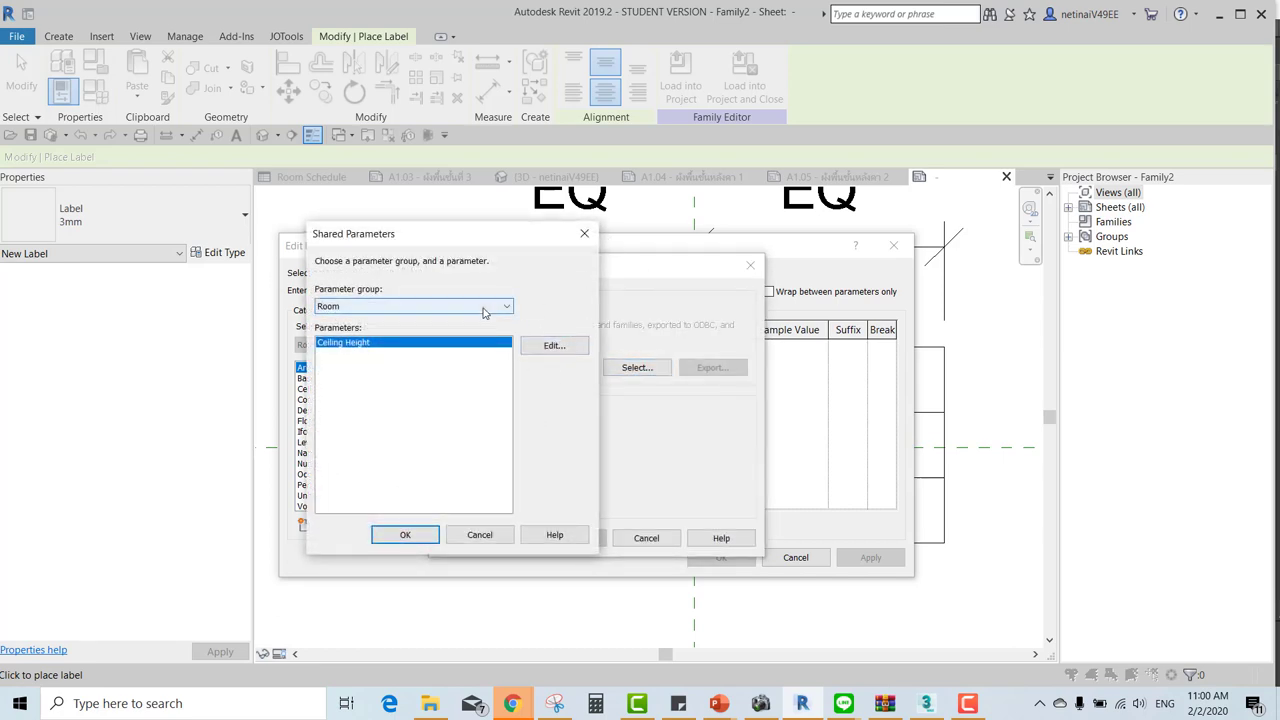
left_click(490, 306)
left_click(490, 306)
left_click(553, 345)
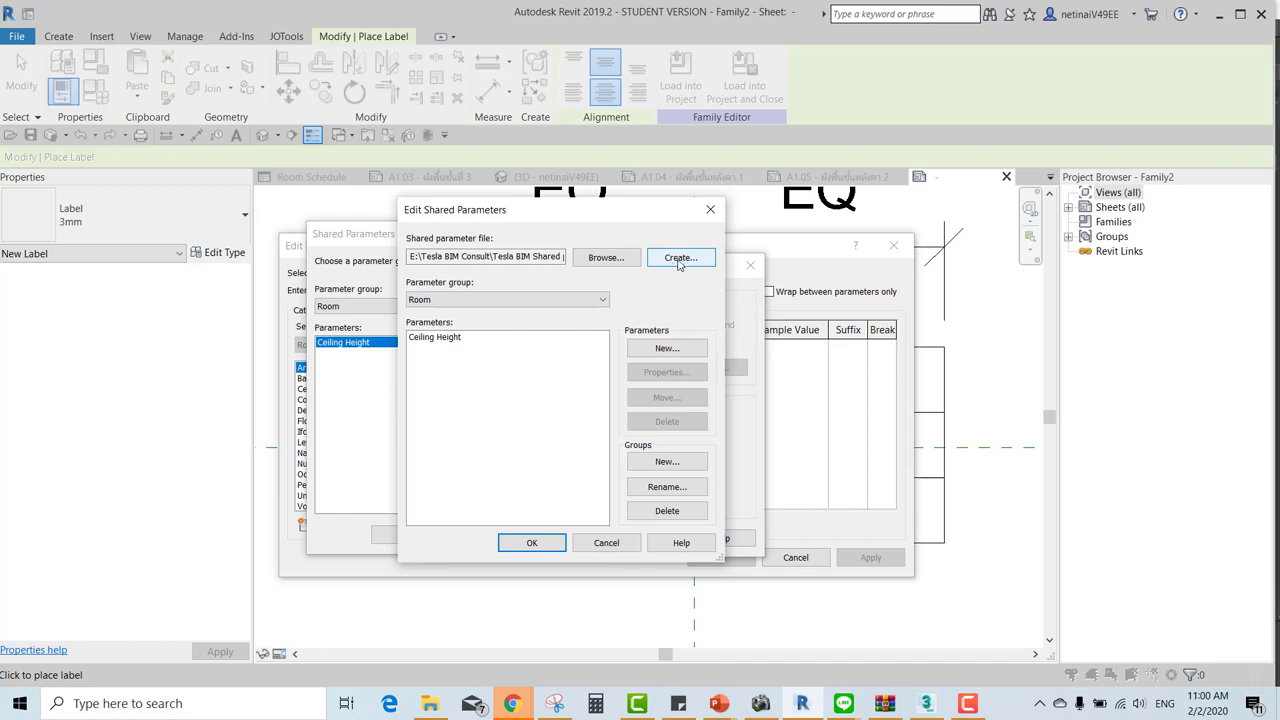
Create the Text shared parameter Training Ceiling Height in the Room group and choose it for the label.
left_click(462, 302)
left_click(463, 303)
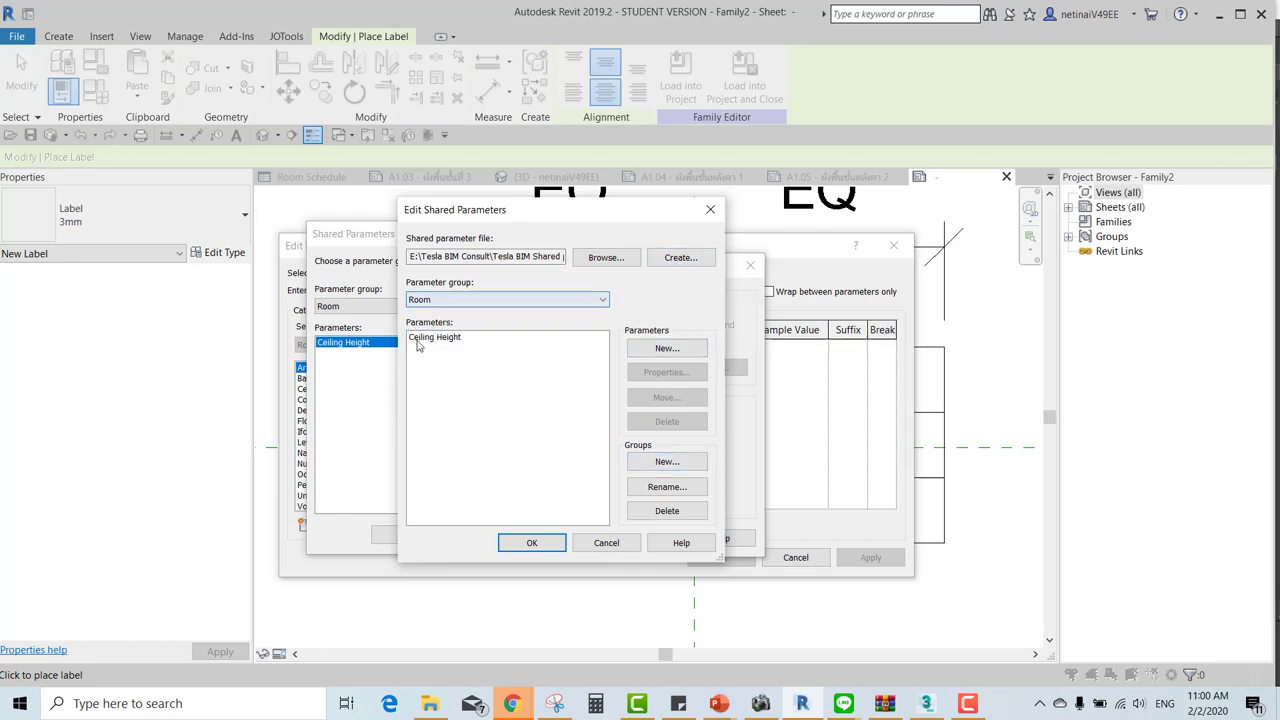
left_click(645, 350)
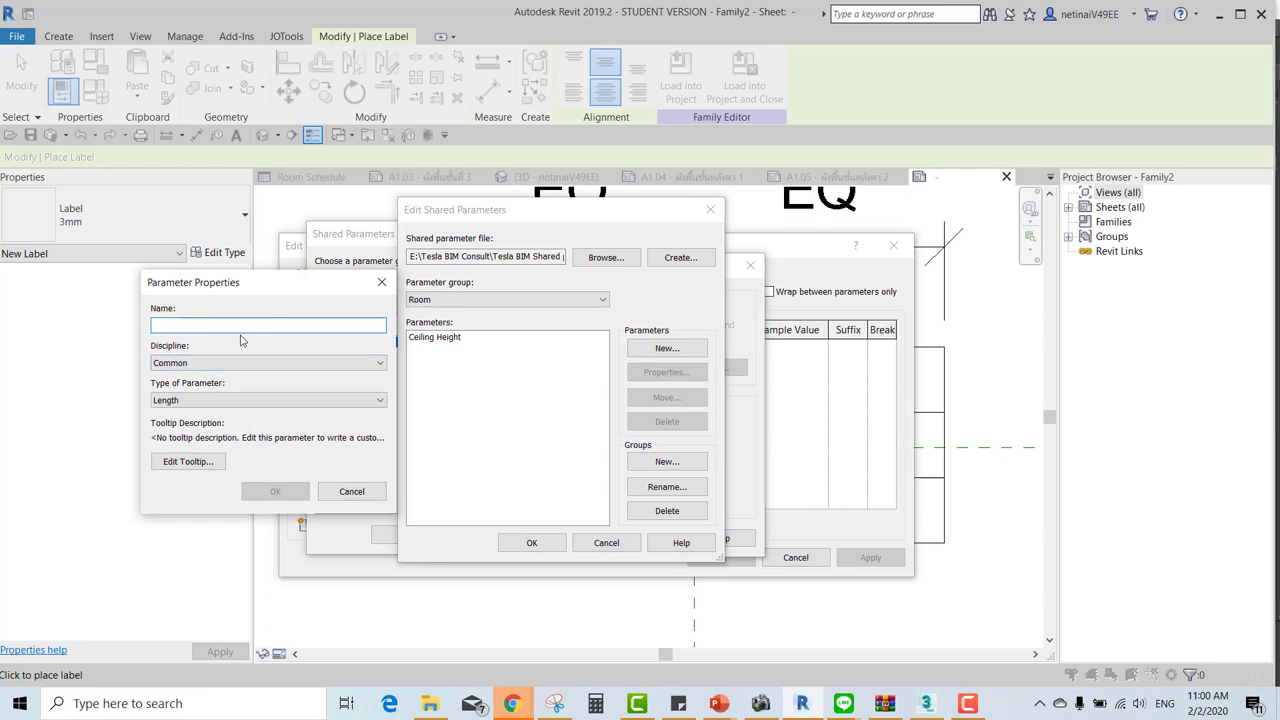
key("BackSpace")
type("Training Ceiling Height")
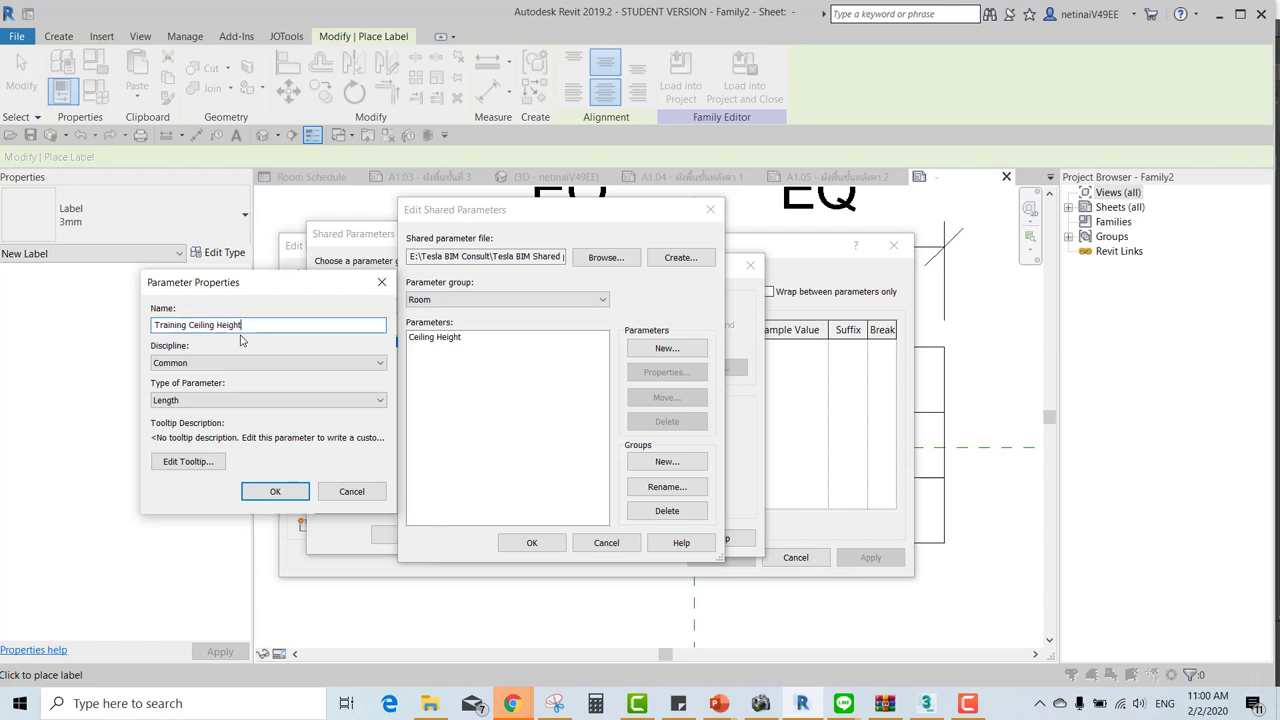
left_click(204, 398)
left_click(185, 421)
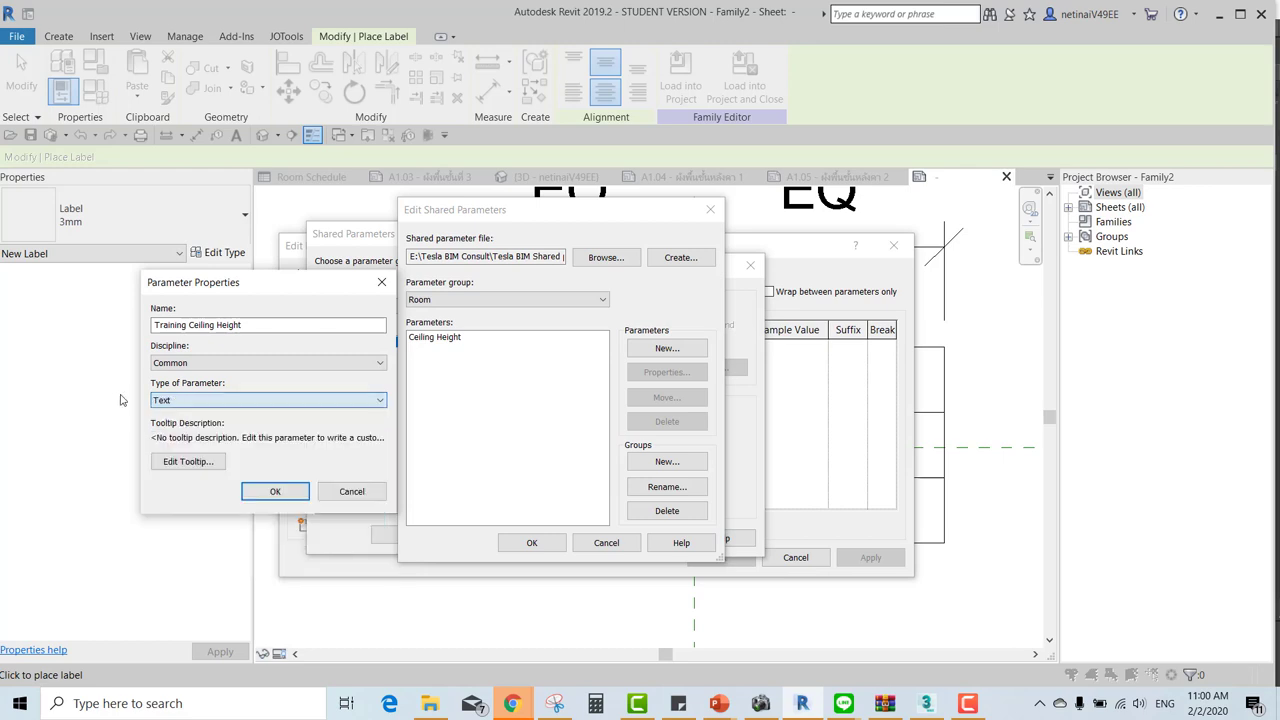
left_click(266, 491)
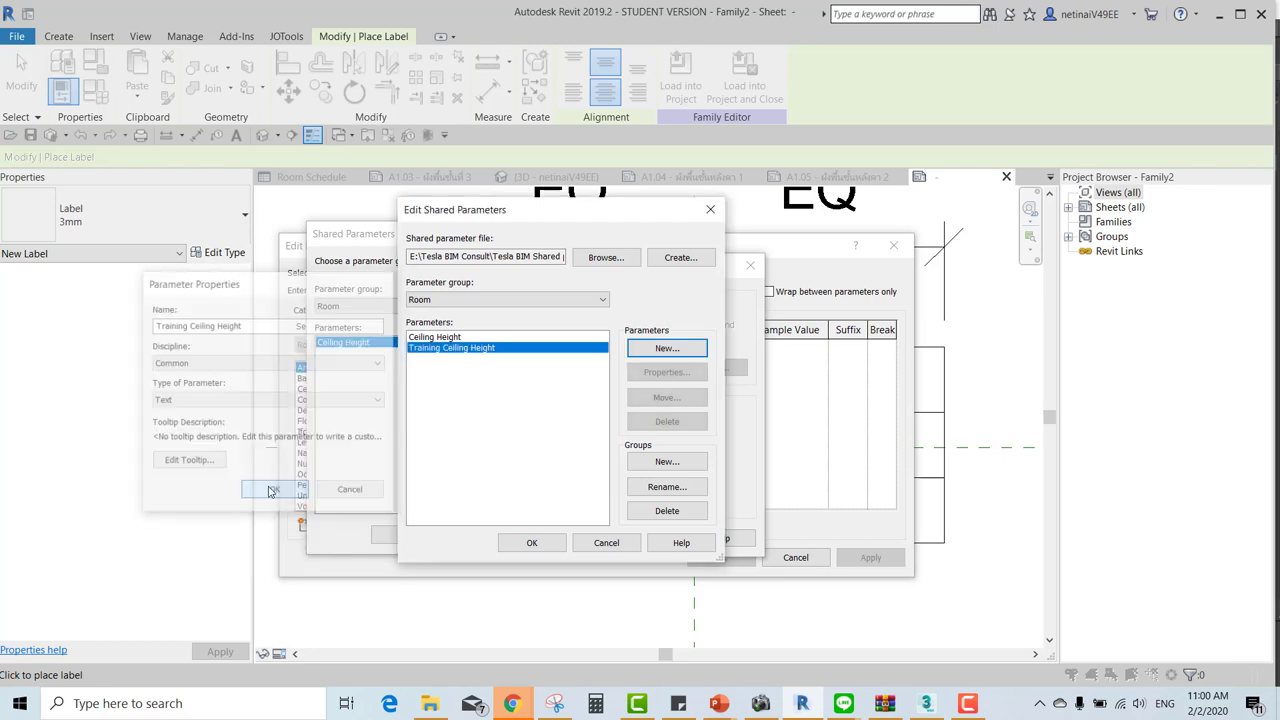
left_click(532, 543)
left_click(374, 356)
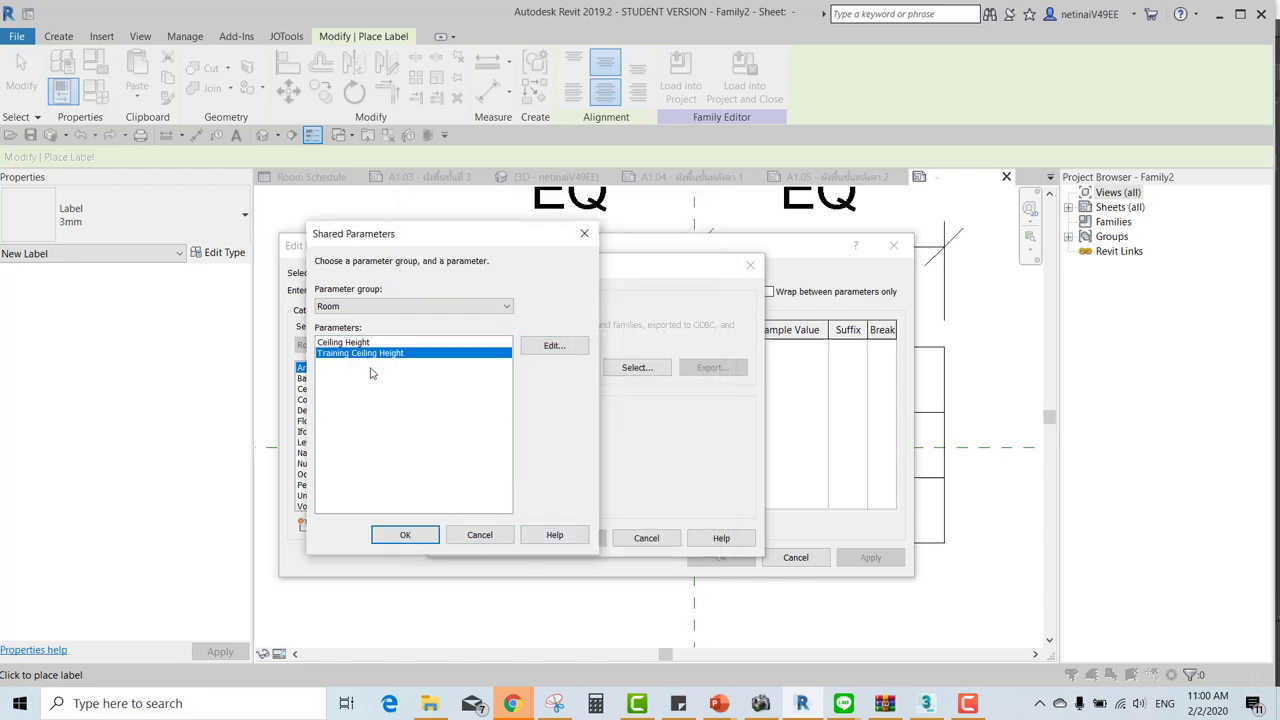
left_click(395, 536)
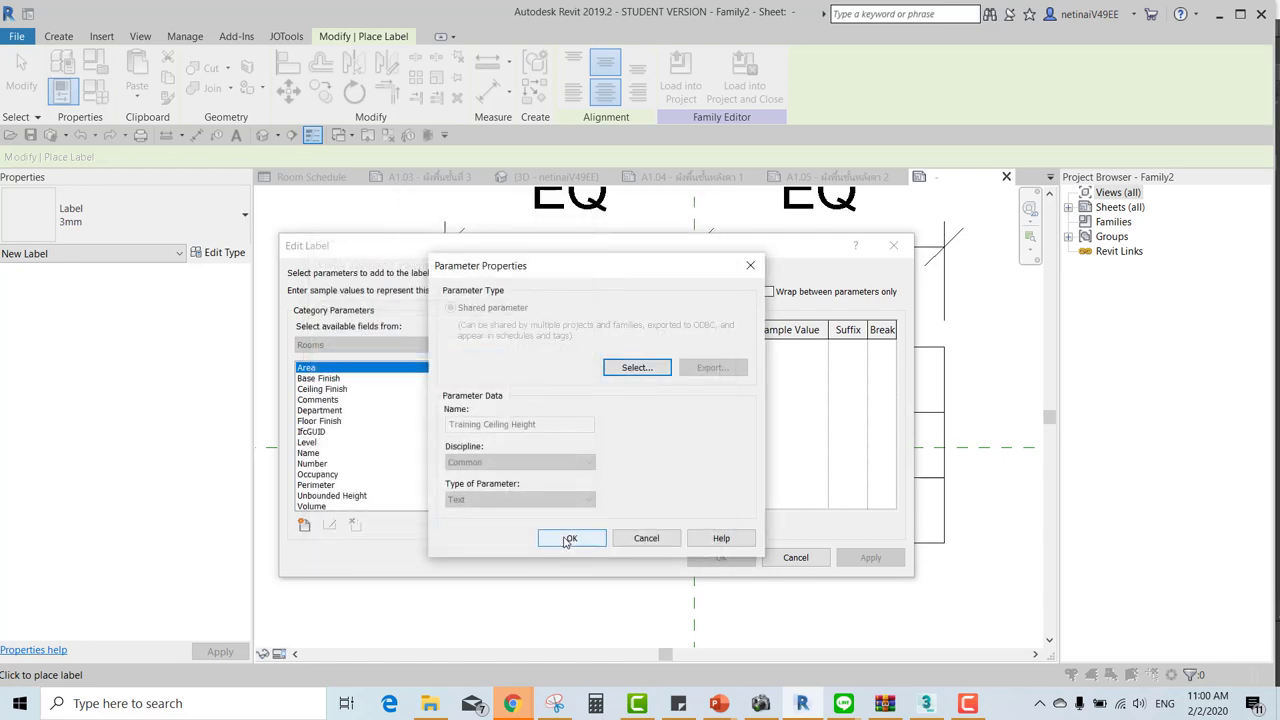
left_click(568, 540)
Add Training Ceiling Height to the label with sample value CH + 3,000 and place it.
left_click(496, 380)
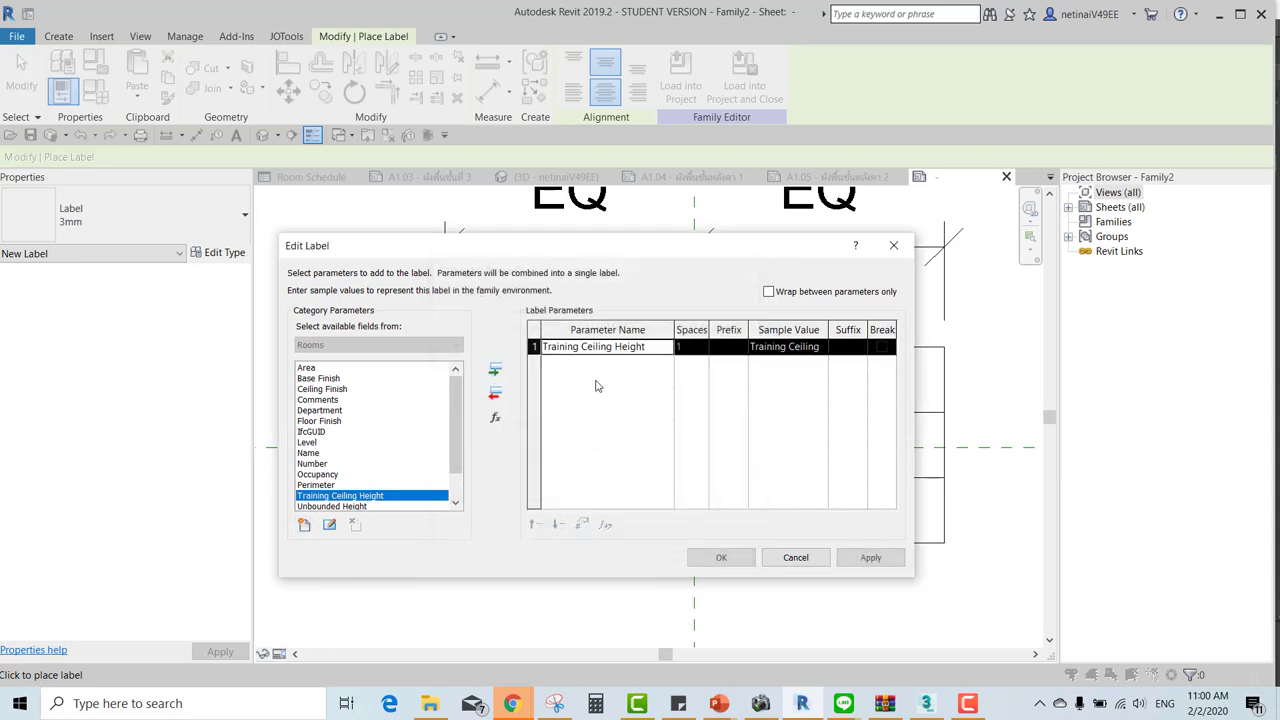
left_click(810, 346)
left_click_drag(752, 348, 934, 348)
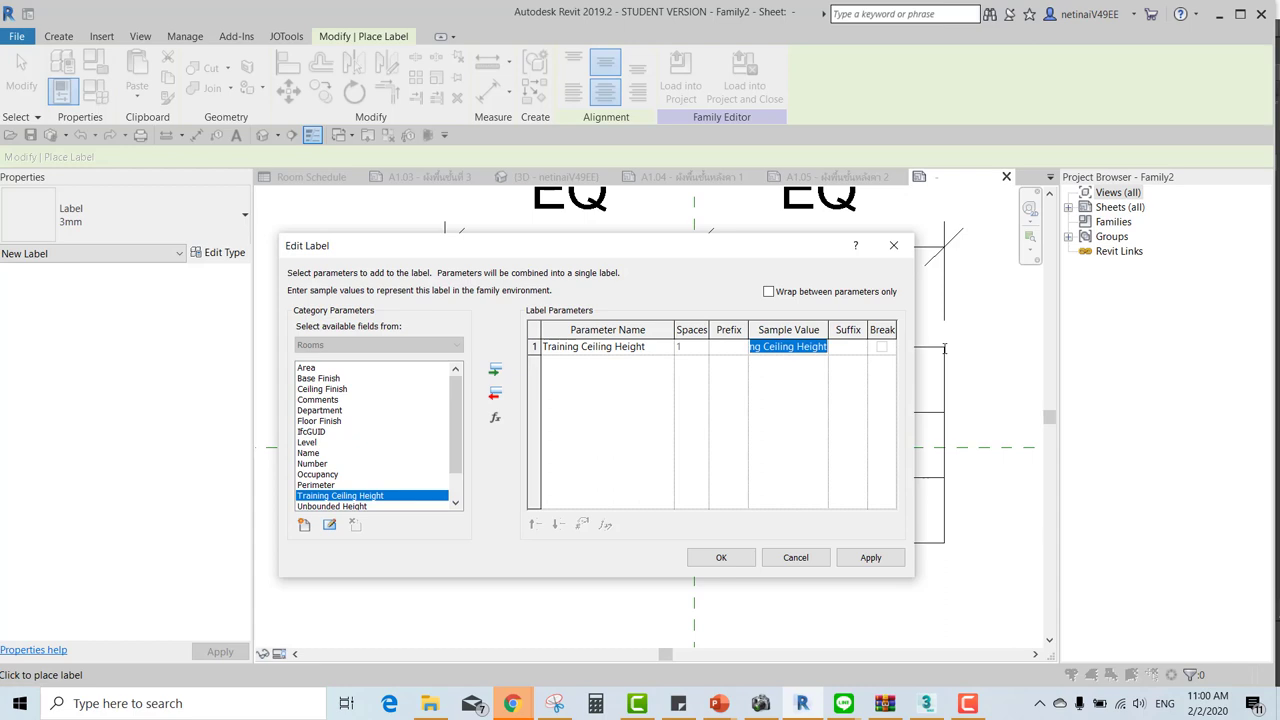
type("CH + 3,000")
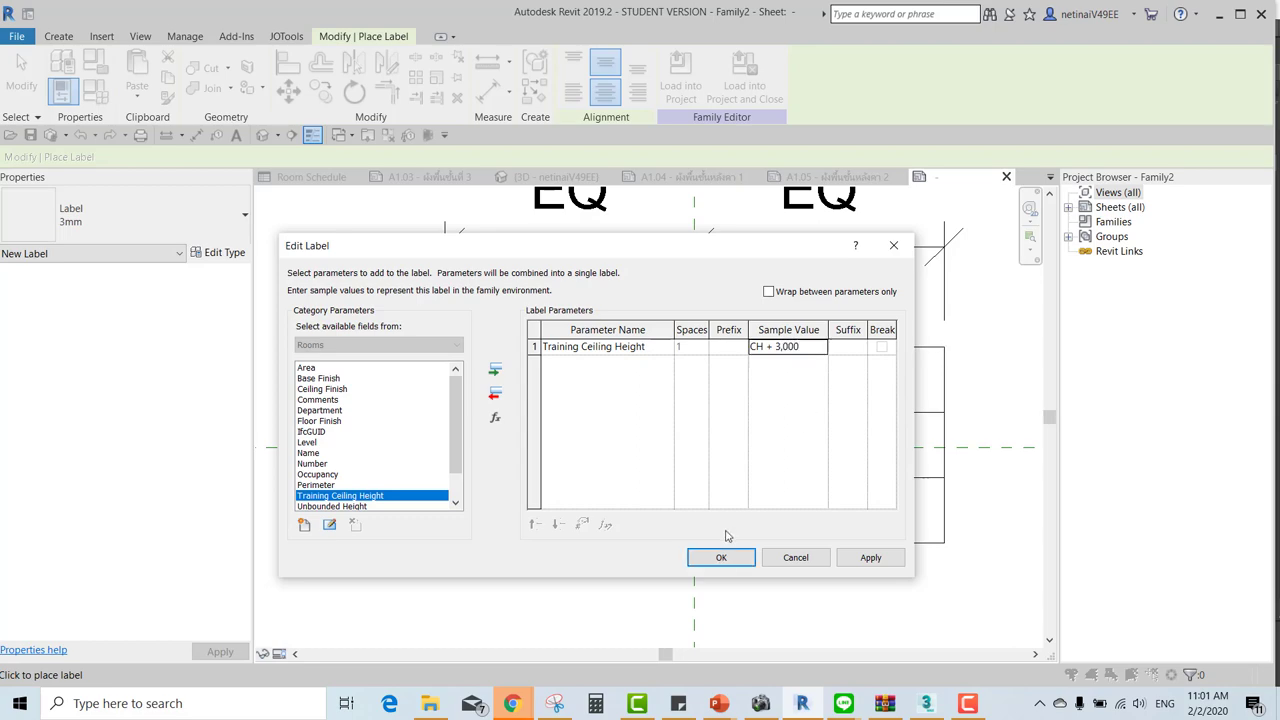
left_click(724, 553)
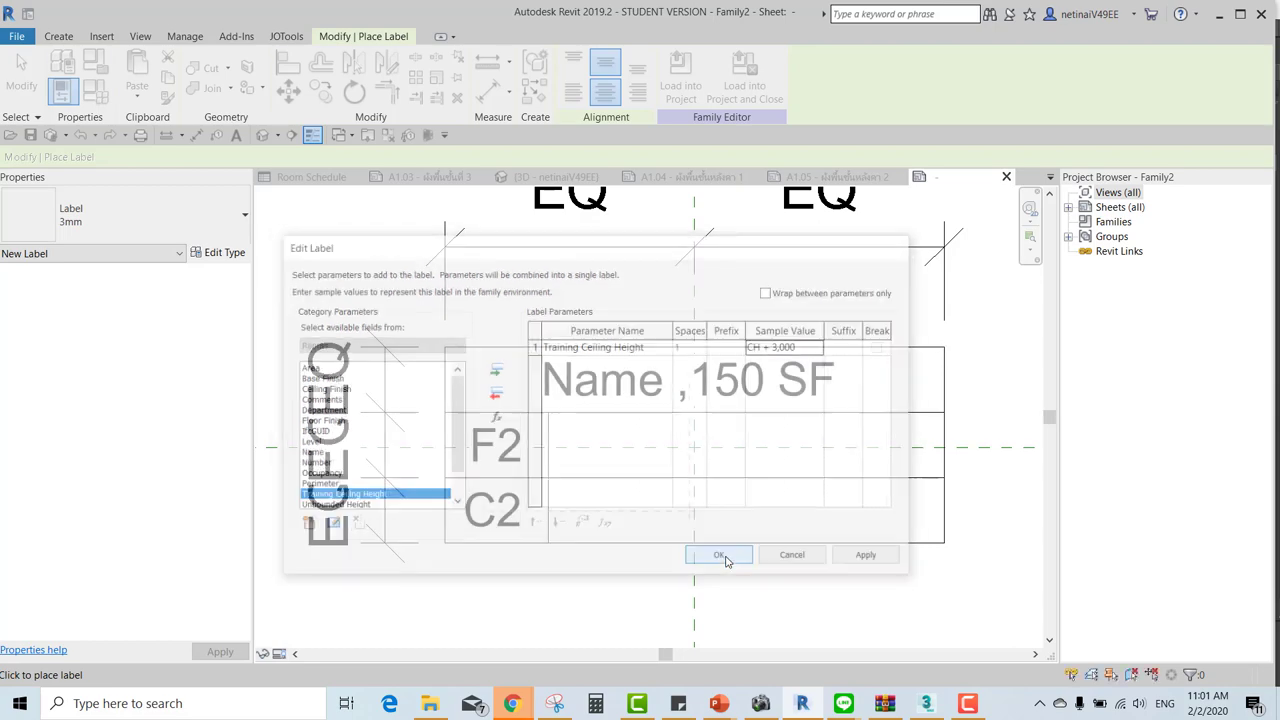
scroll(718, 548, "up", 2)
Change the new label's type to Label 2.5 mm.
key("Escape")
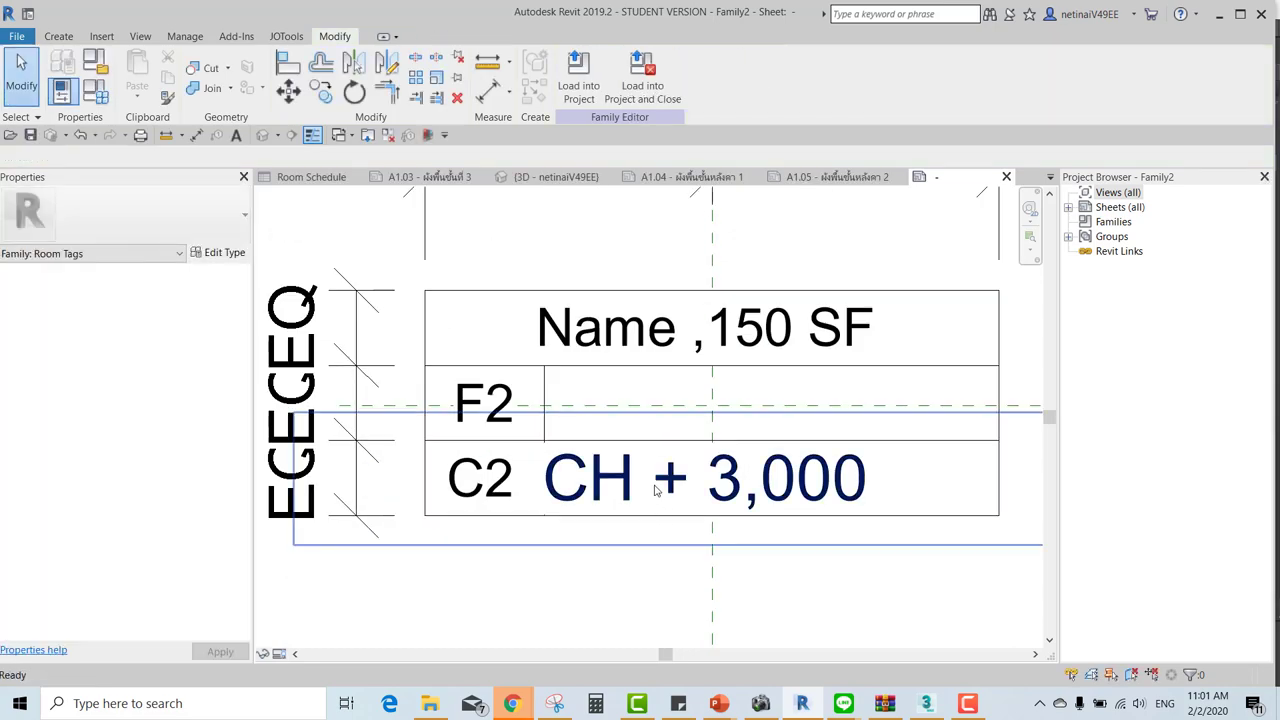
left_click(180, 200)
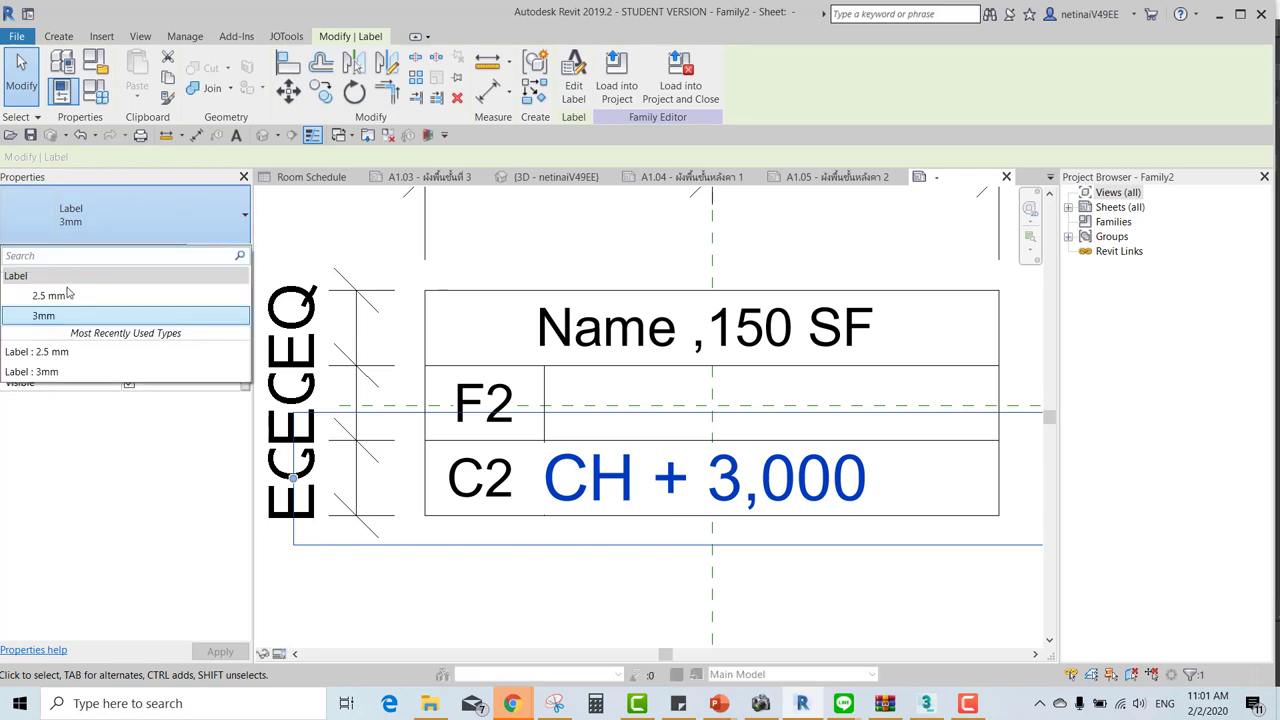
left_click(45, 291)
scroll(663, 477, "down", 2)
Resize and position the CH + 3,000 label so it fits one line in the C2 row's right cell.
left_click_drag(843, 444, 666, 457)
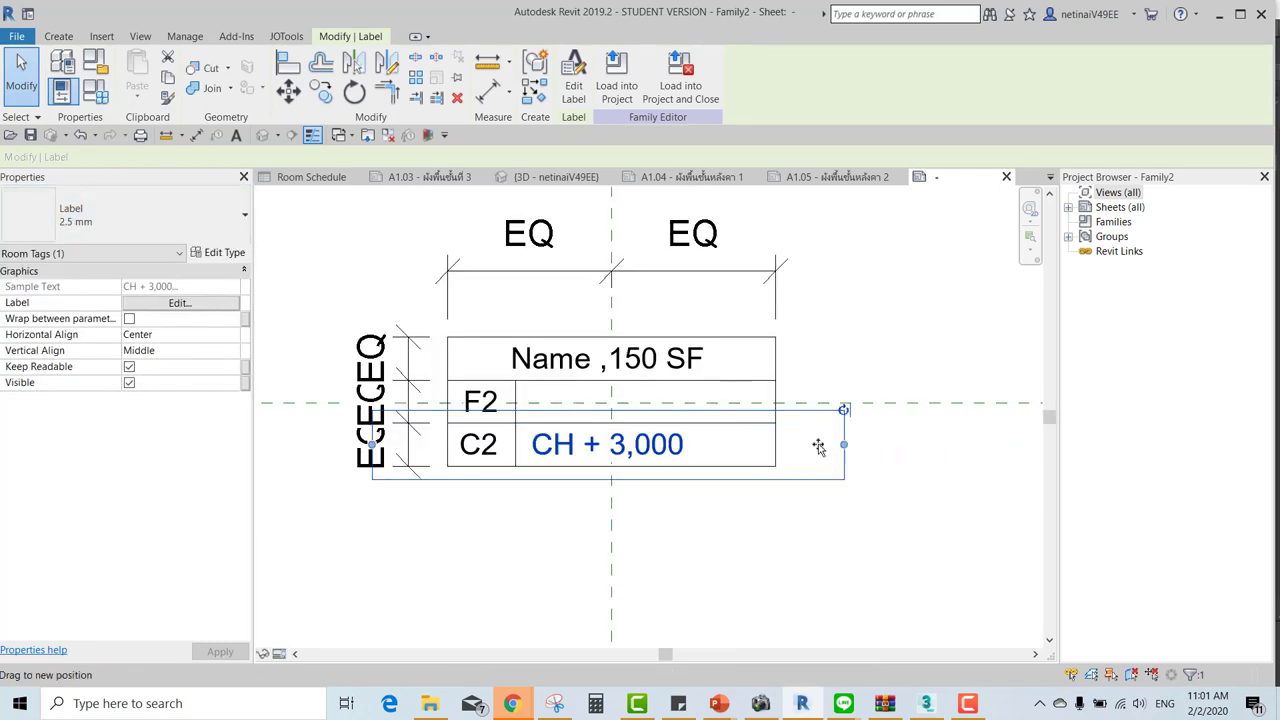
key("Escape")
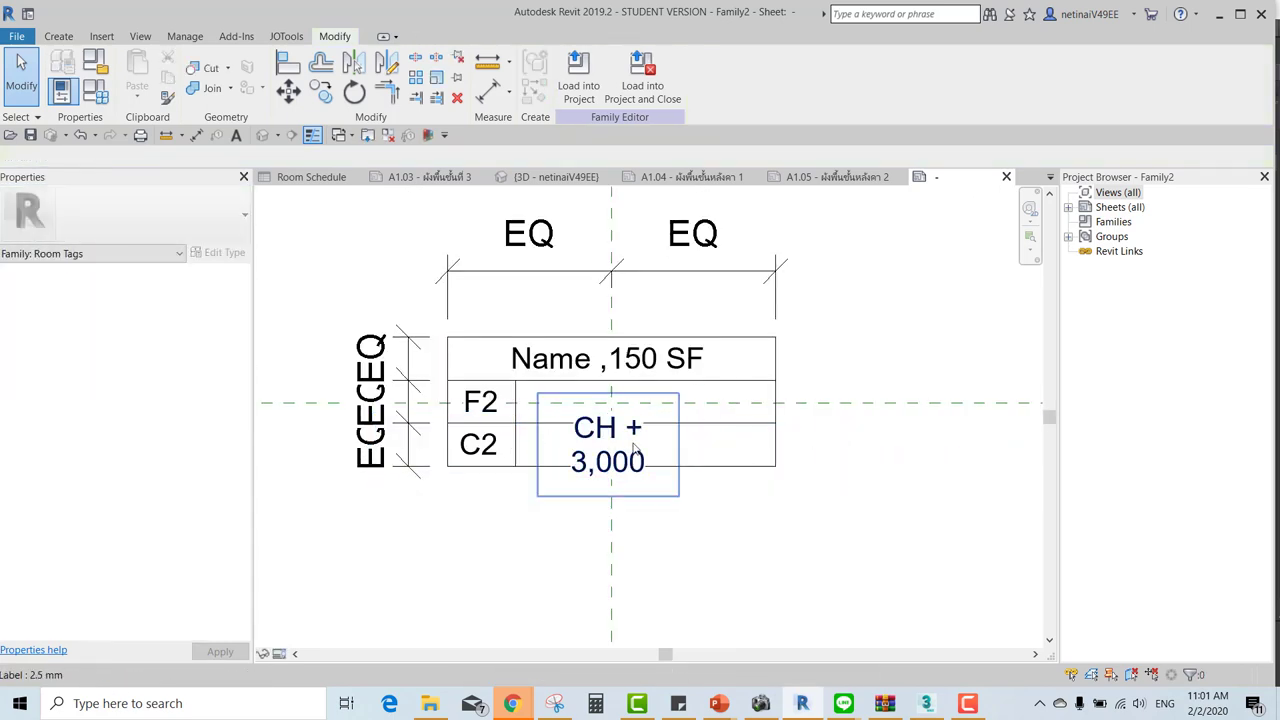
left_click(640, 460)
left_click_drag(678, 444, 722, 444)
scroll(611, 444, "up", 1)
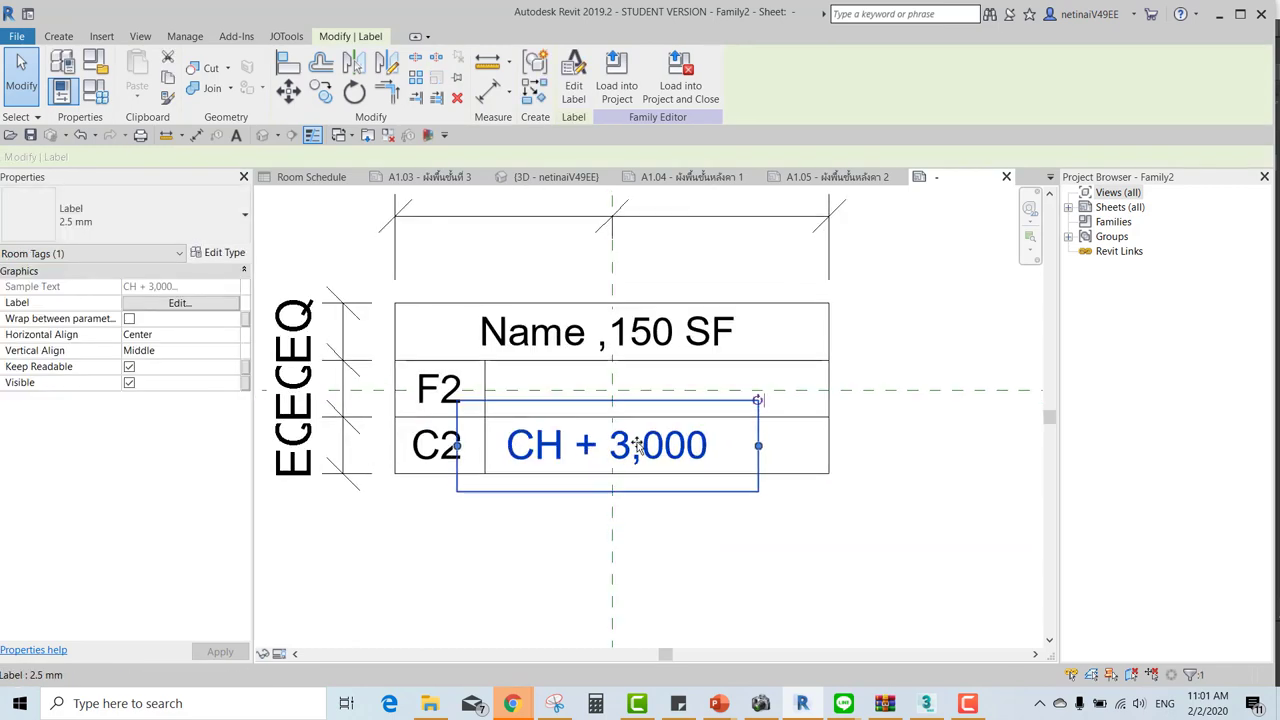
left_click_drag(613, 450, 650, 452)
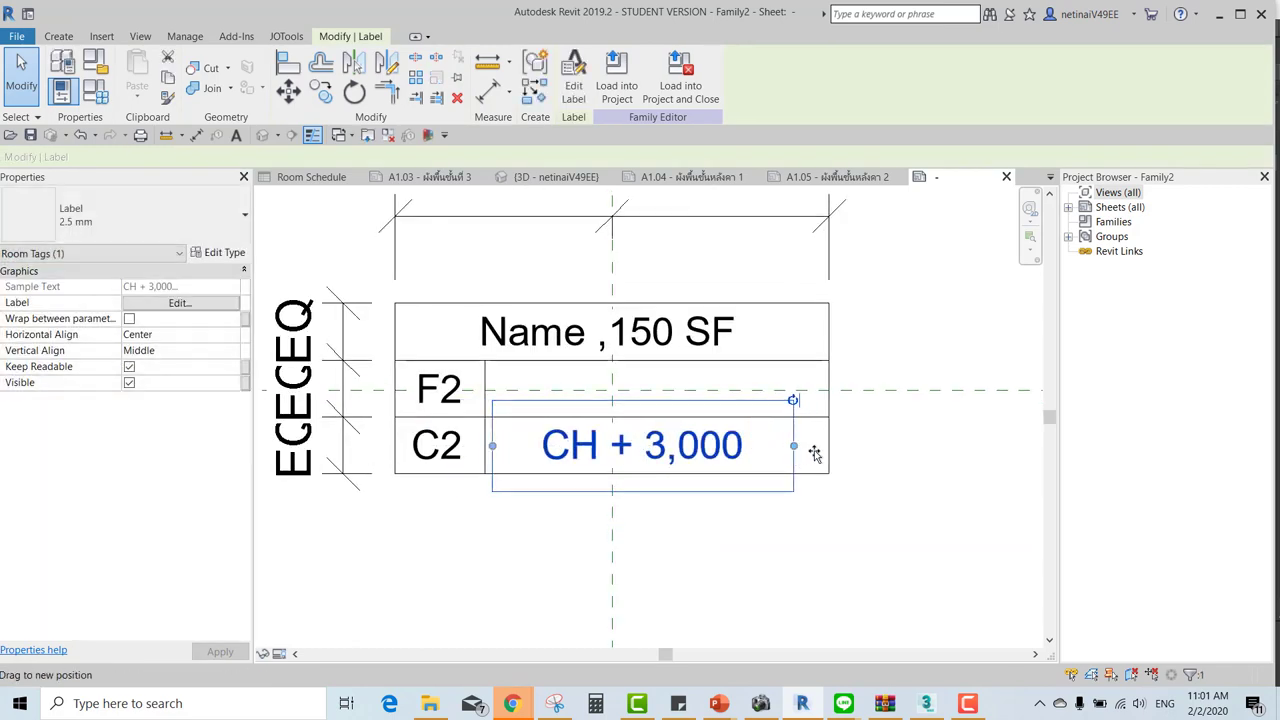
left_click_drag(794, 445, 817, 445)
left_click_drag(712, 442, 723, 444)
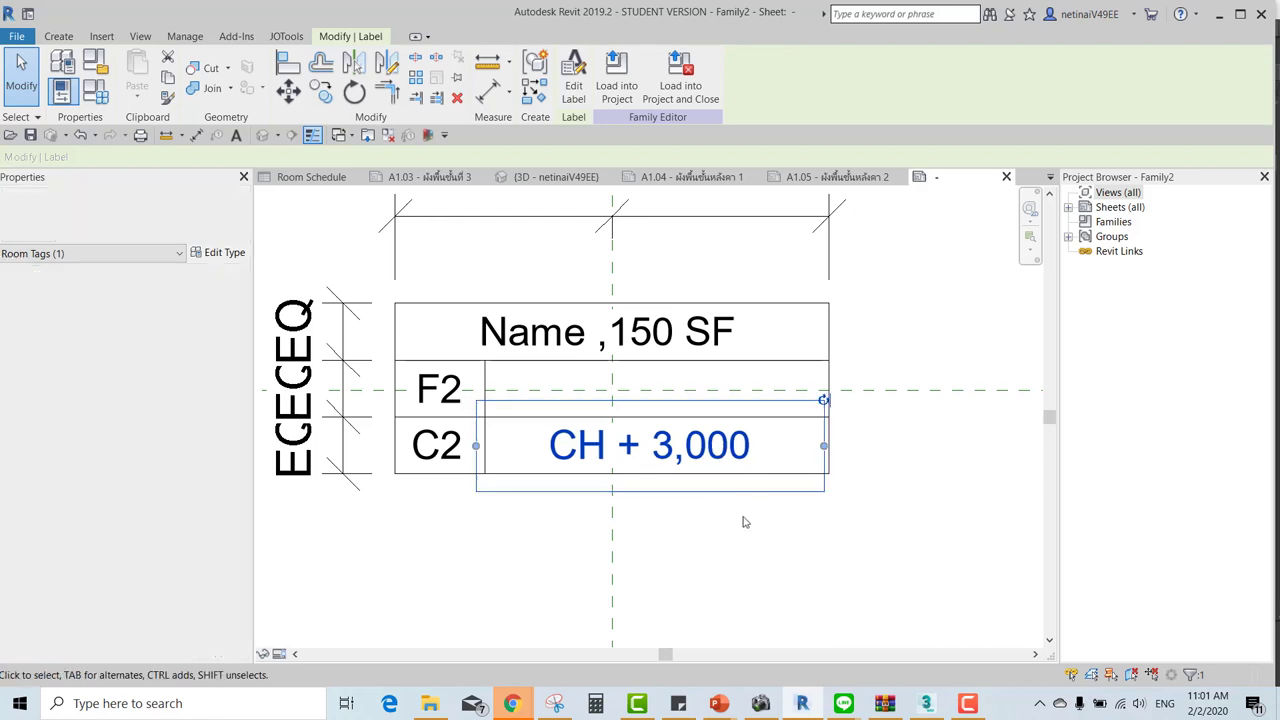
left_click(925, 534)
scroll(729, 523, "down", 2)
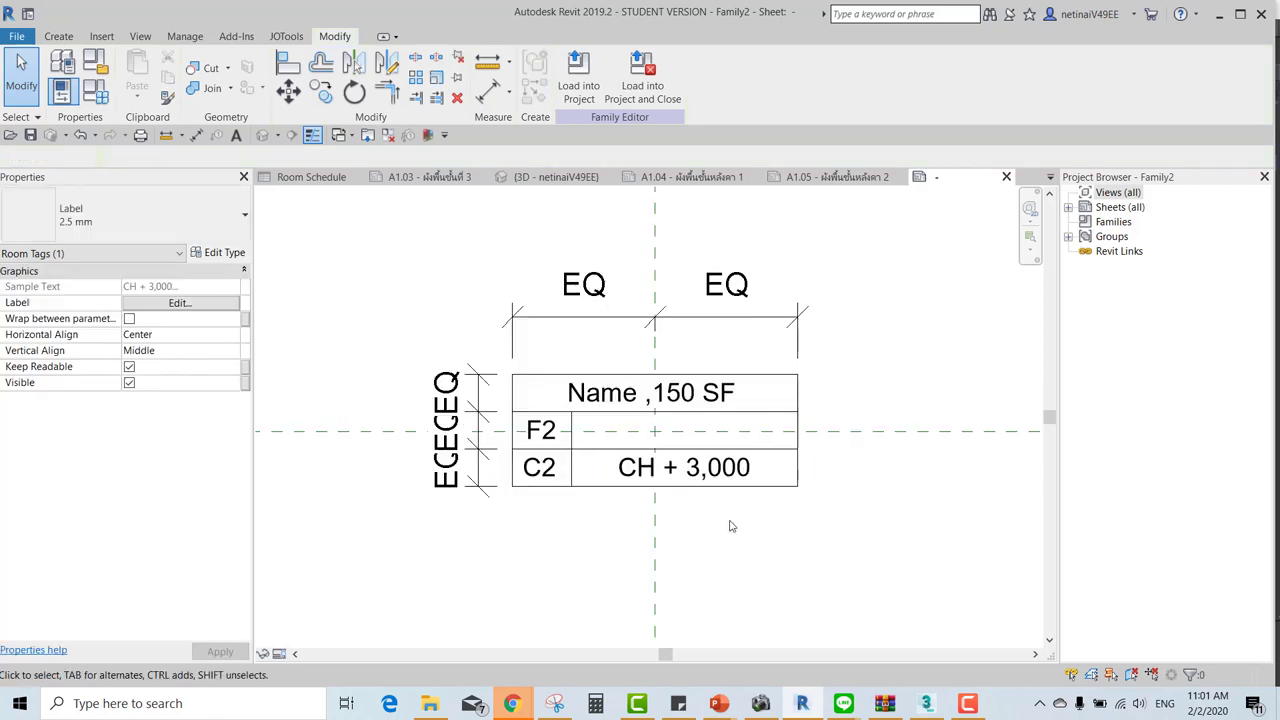
scroll(758, 547, "down", 1)
scroll(758, 547, "up", 2)
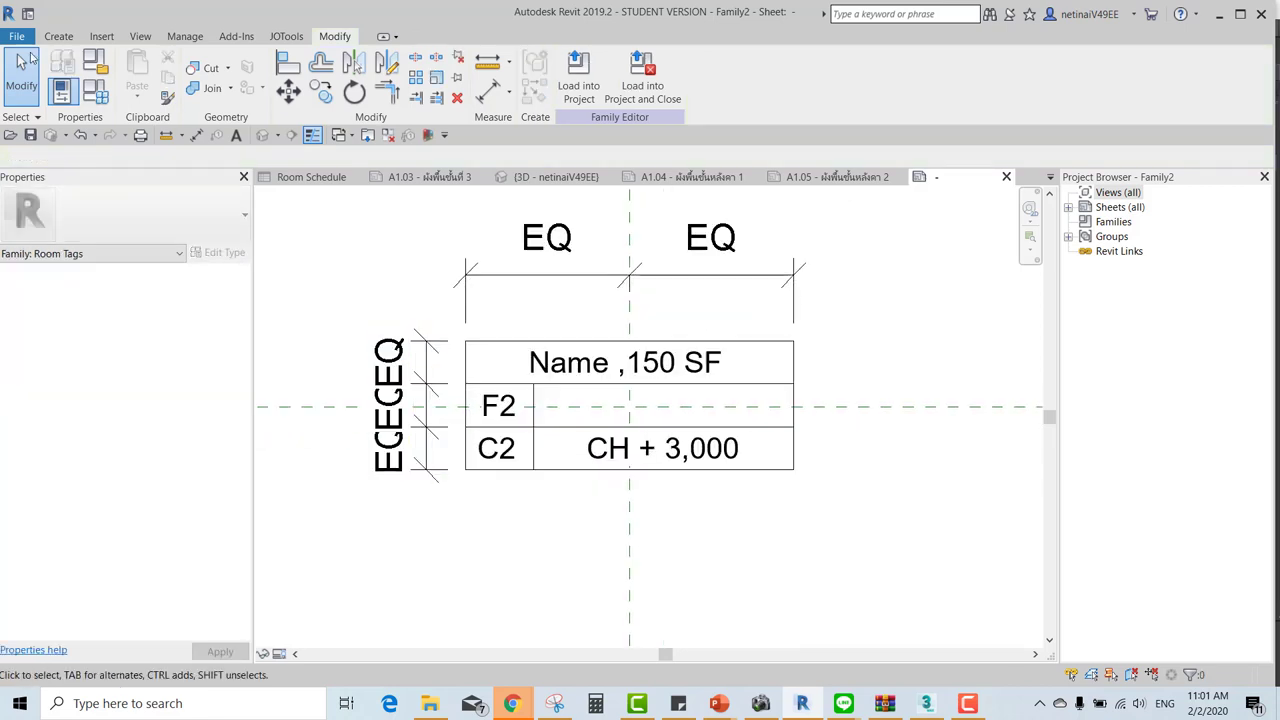
Save the tag family as Training Room Tag.rfa and load it into NXFP - Arch_19.rvt.
left_click(17, 36)
mouse_move(60, 252)
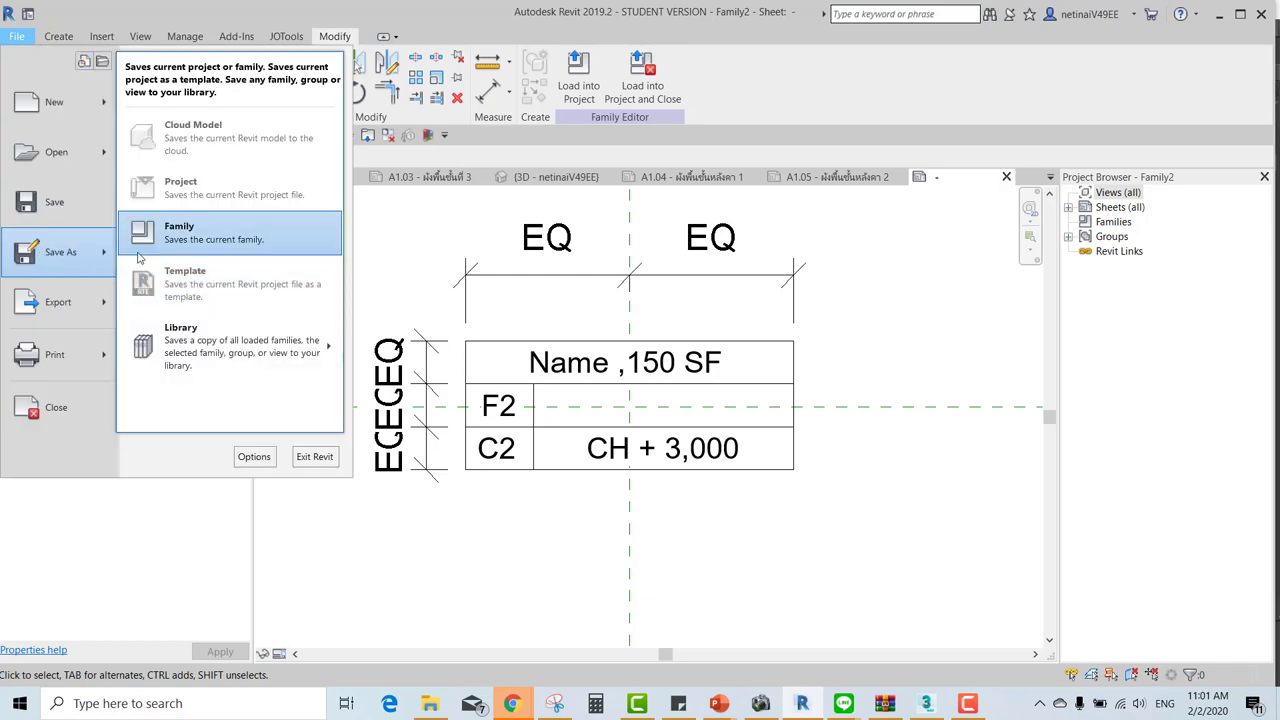
left_click(201, 227)
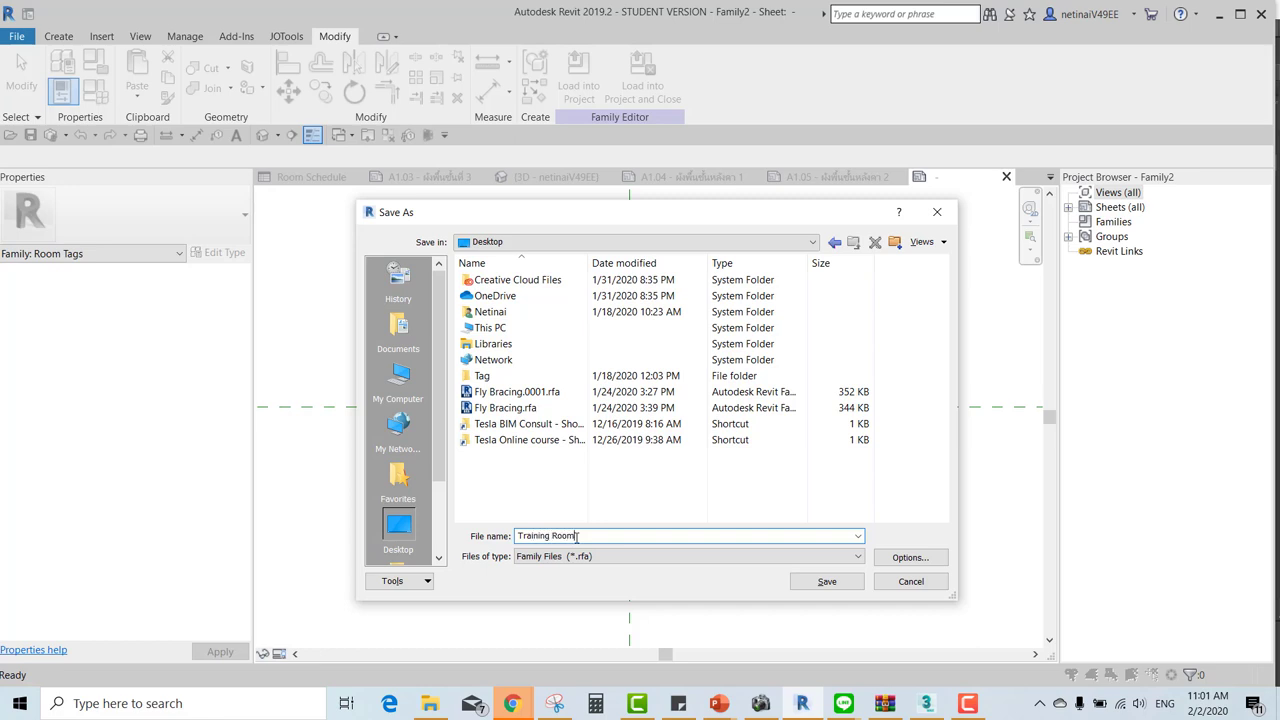
key("Return")
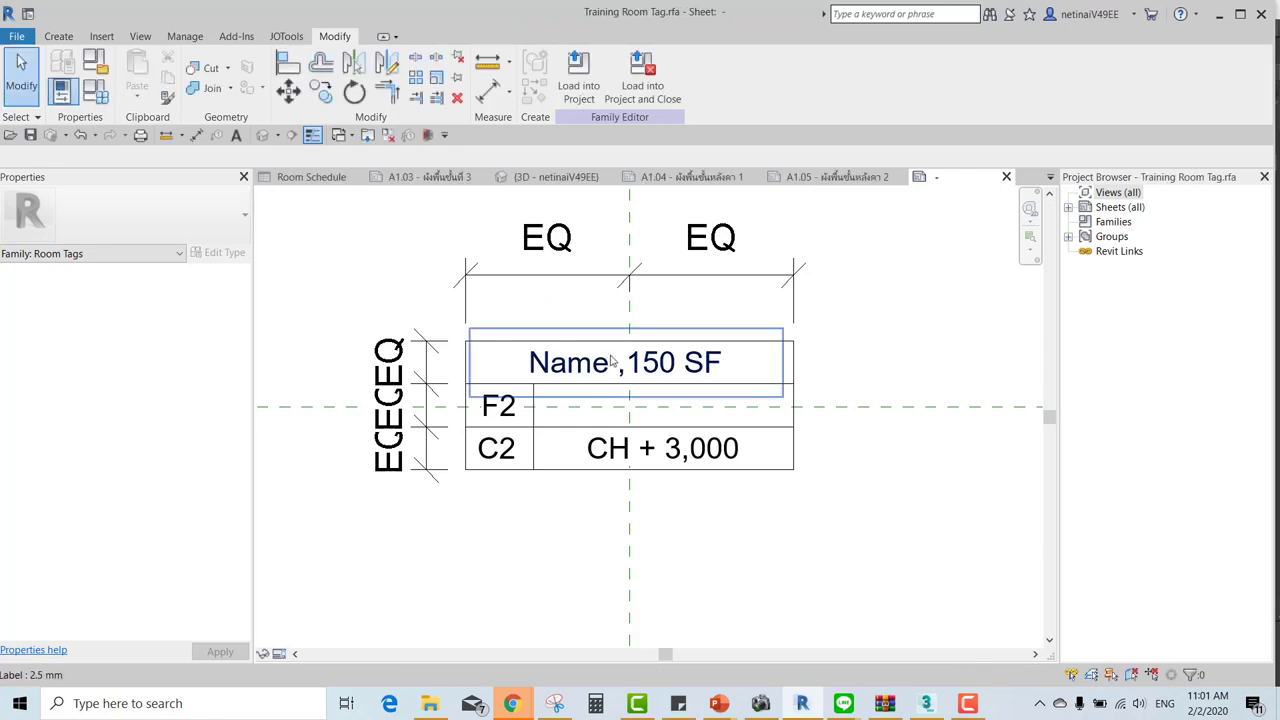
left_click(657, 101)
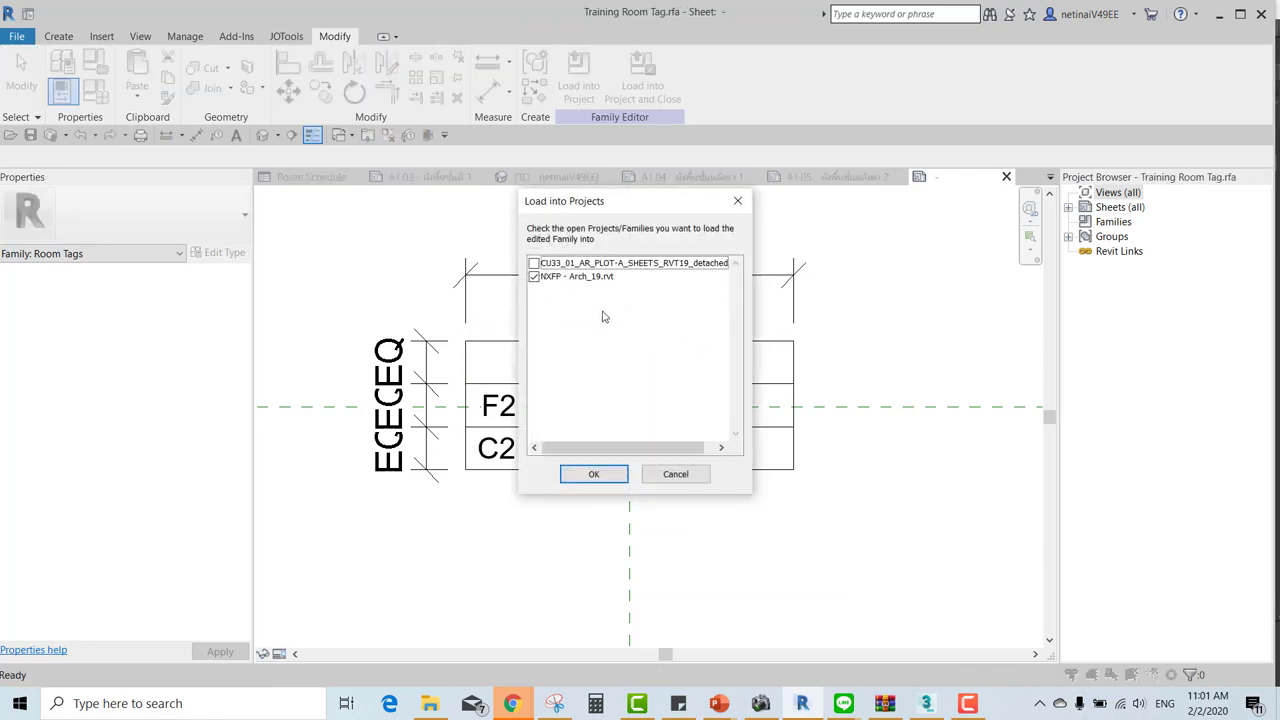
left_click(597, 475)
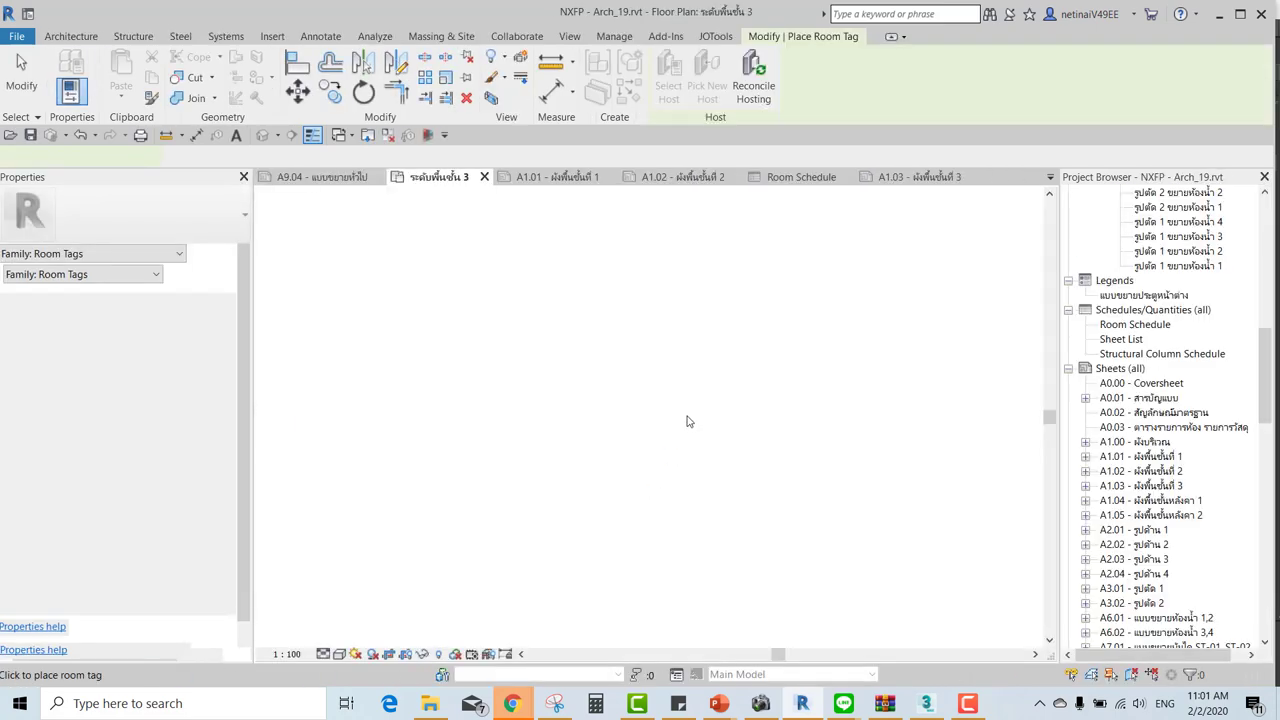
Draw a rectangular box of Generic - 50 mm walls on the level 3 plan.
scroll(686, 426, "down", 3)
scroll(680, 400, "down", 3)
key("Escape")
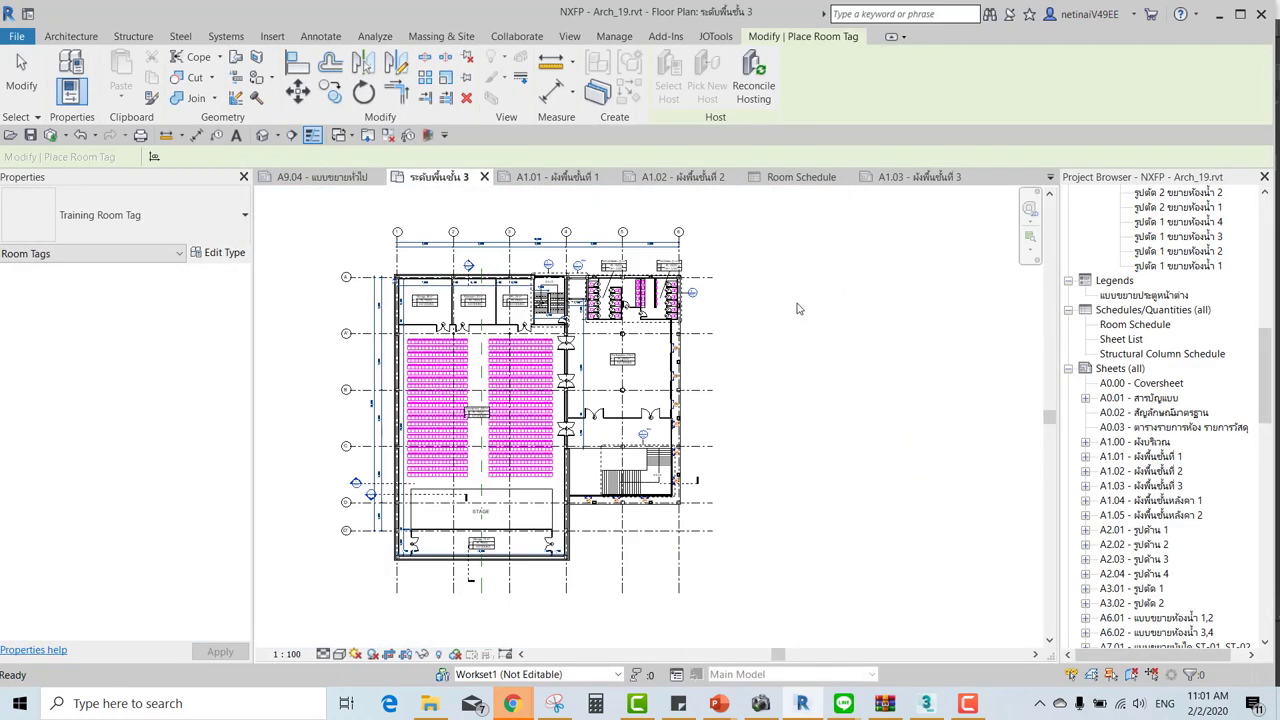
scroll(620, 480, "up", 3)
scroll(551, 471, "up", 2)
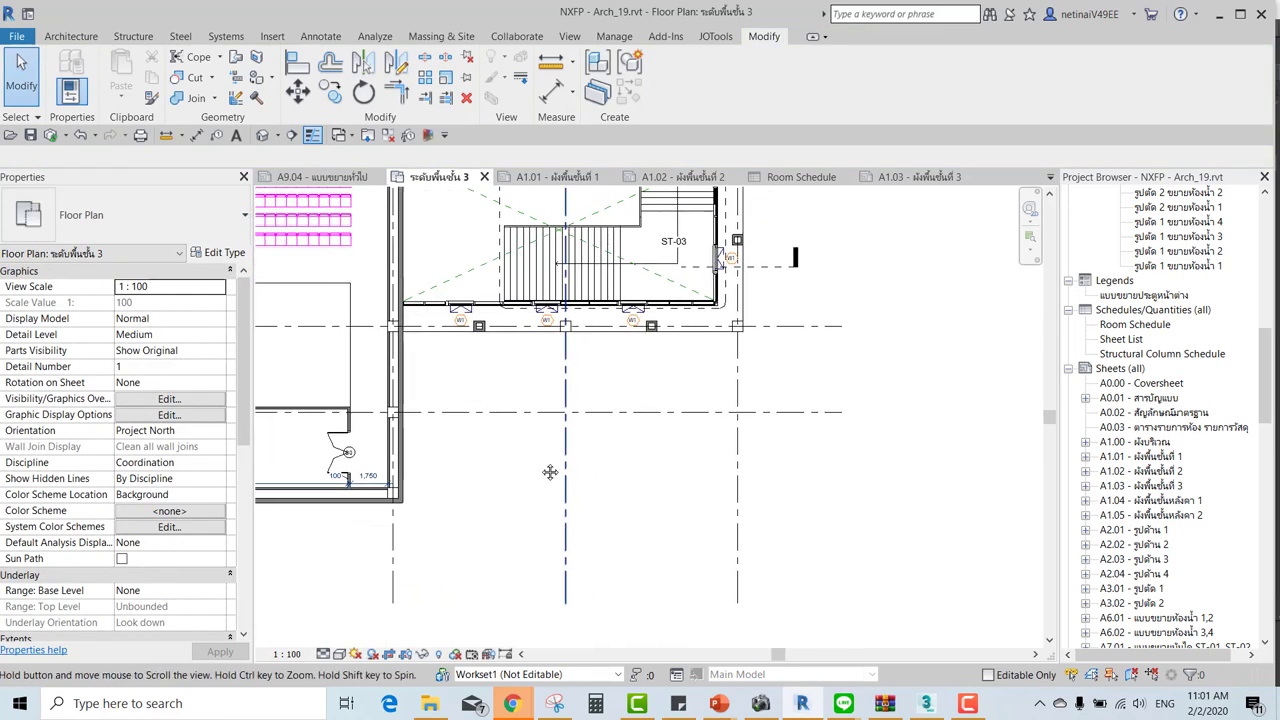
left_click(90, 36)
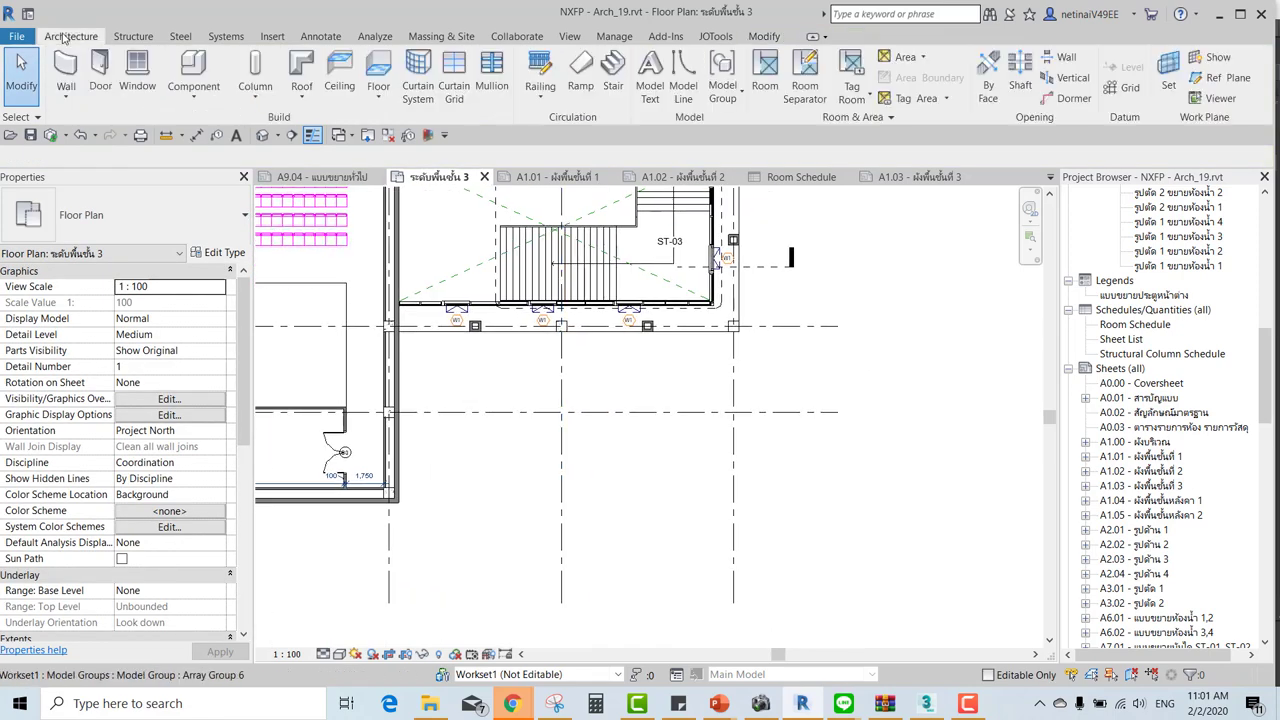
left_click(68, 97)
left_click(90, 124)
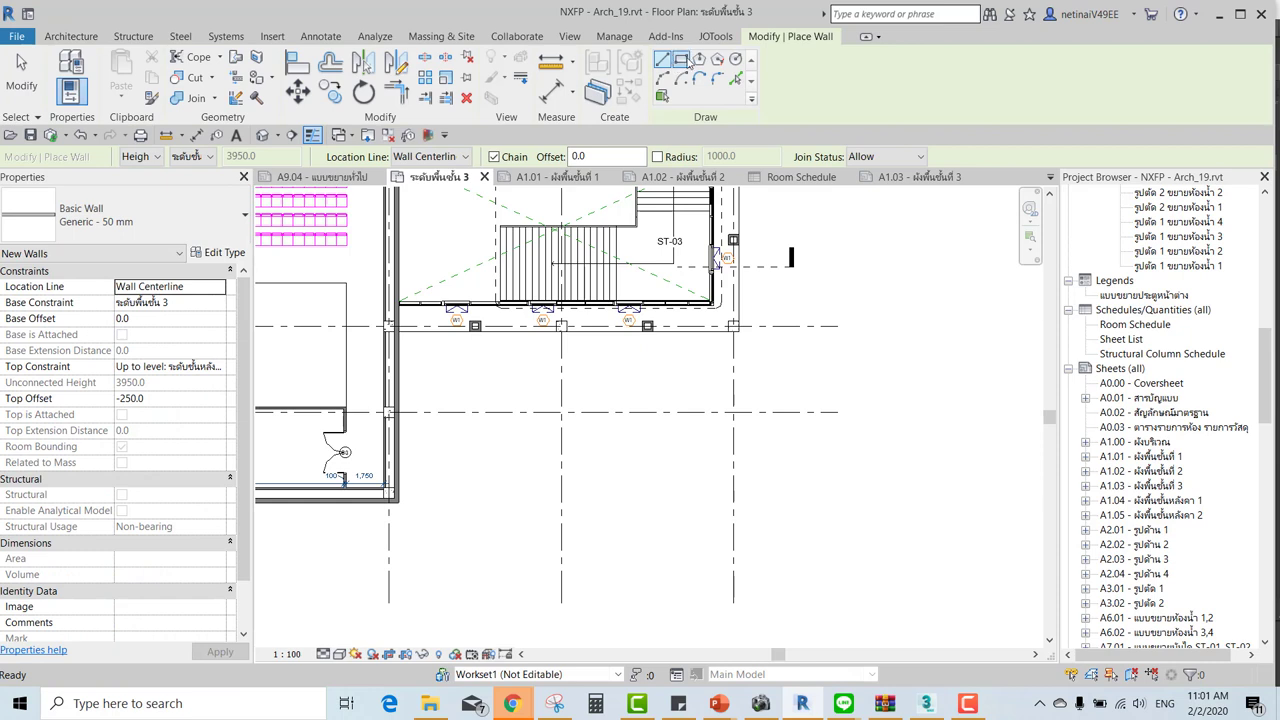
left_click(686, 61)
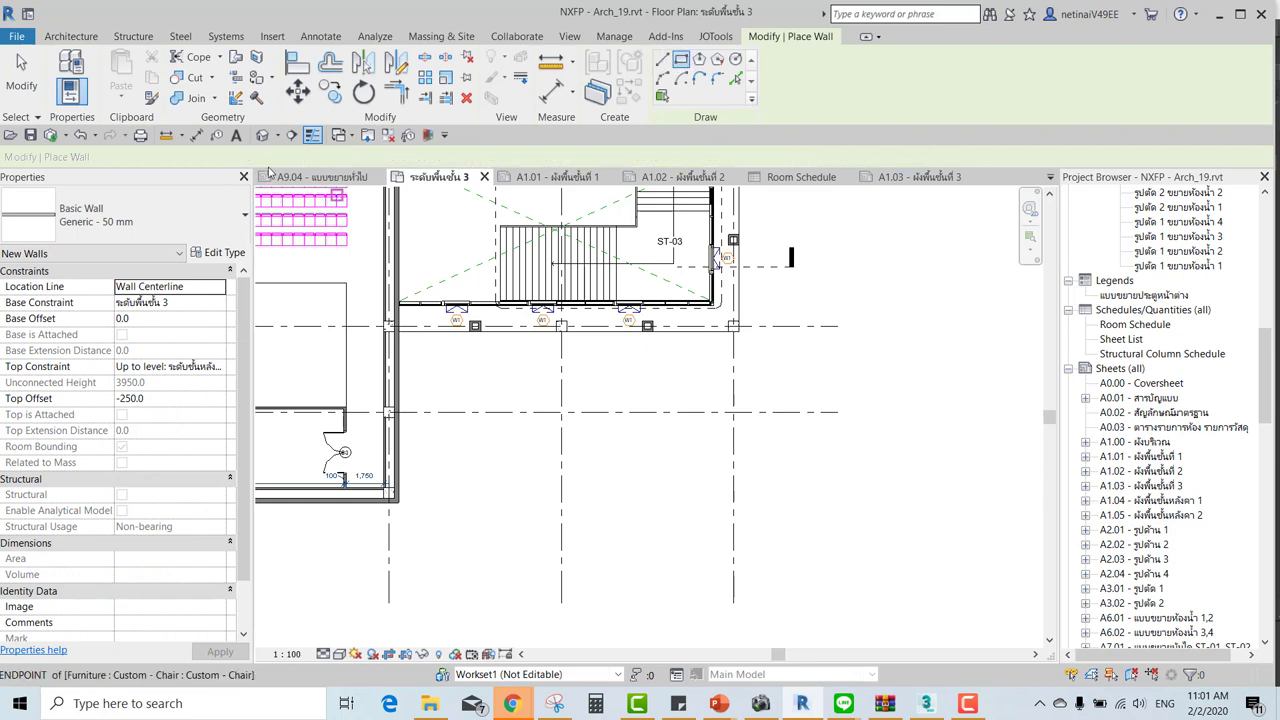
left_click(587, 429)
left_click(676, 515)
Add a horizontal dividing wall across the rectangle, splitting it into two spaces.
scroll(640, 467, "up", 2)
scroll(640, 467, "up", 1)
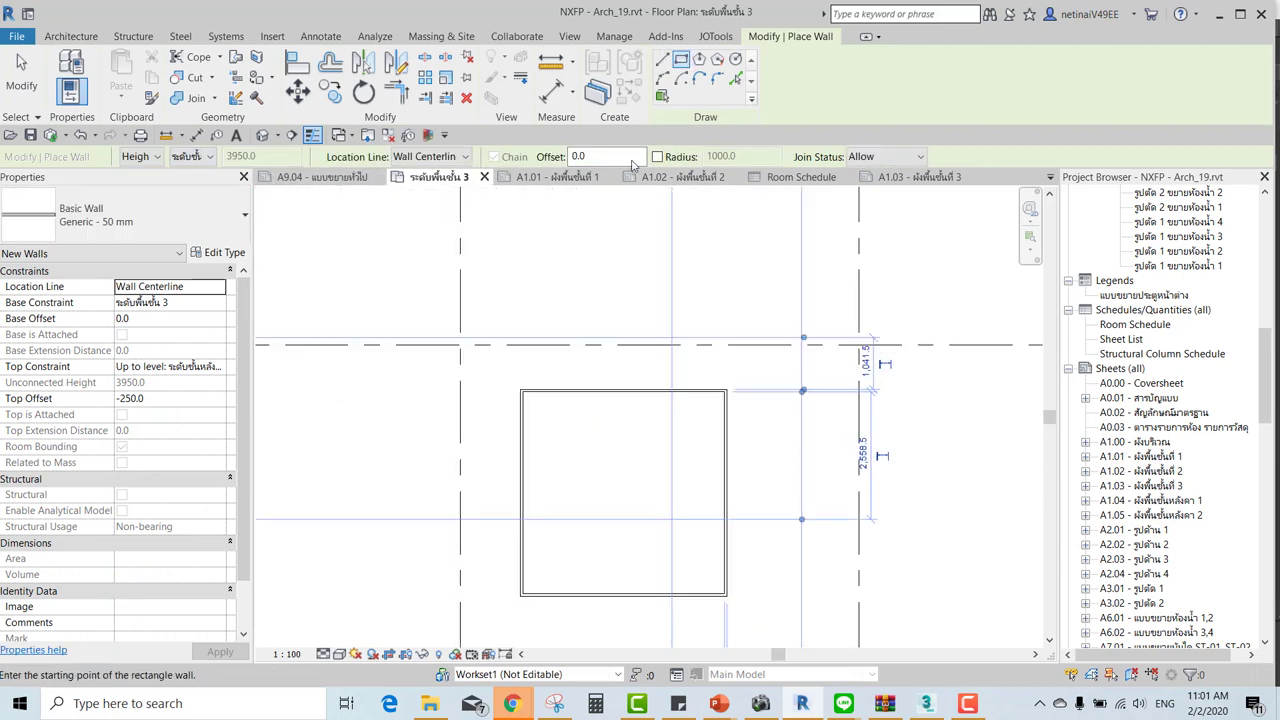
left_click(662, 60)
left_click(521, 503)
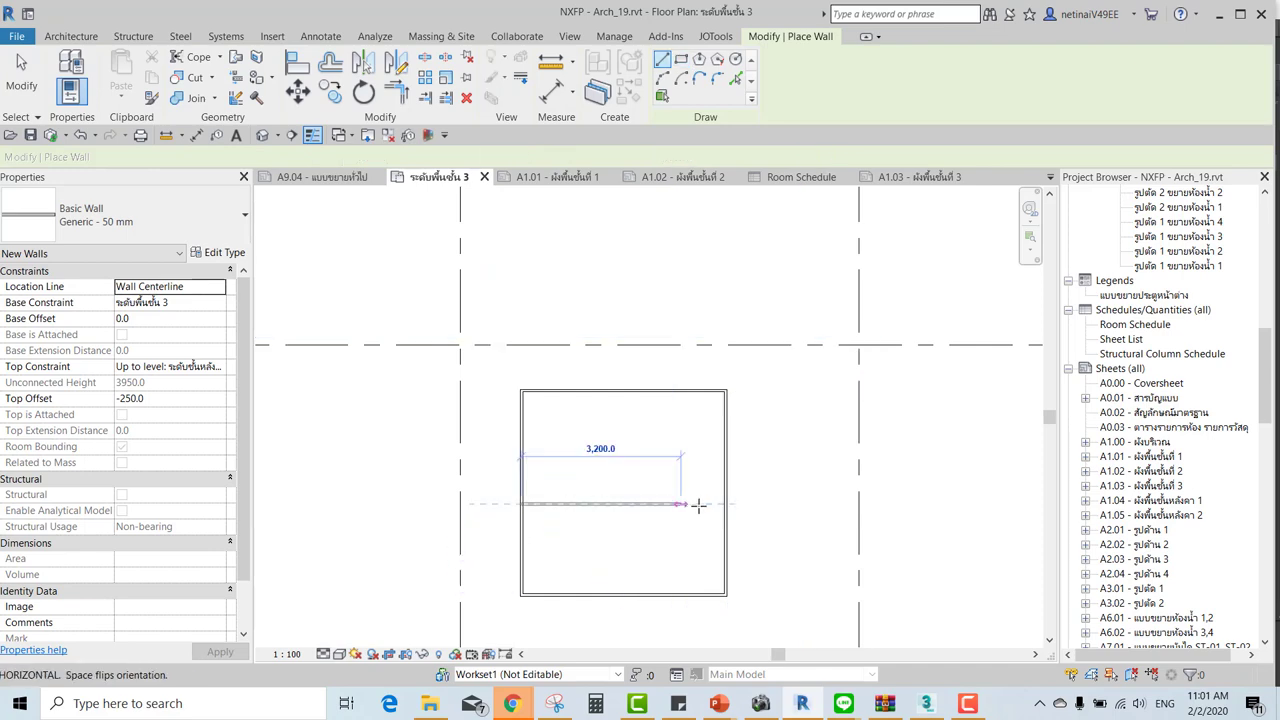
left_click(727, 503)
key("Escape")
key("Escape")
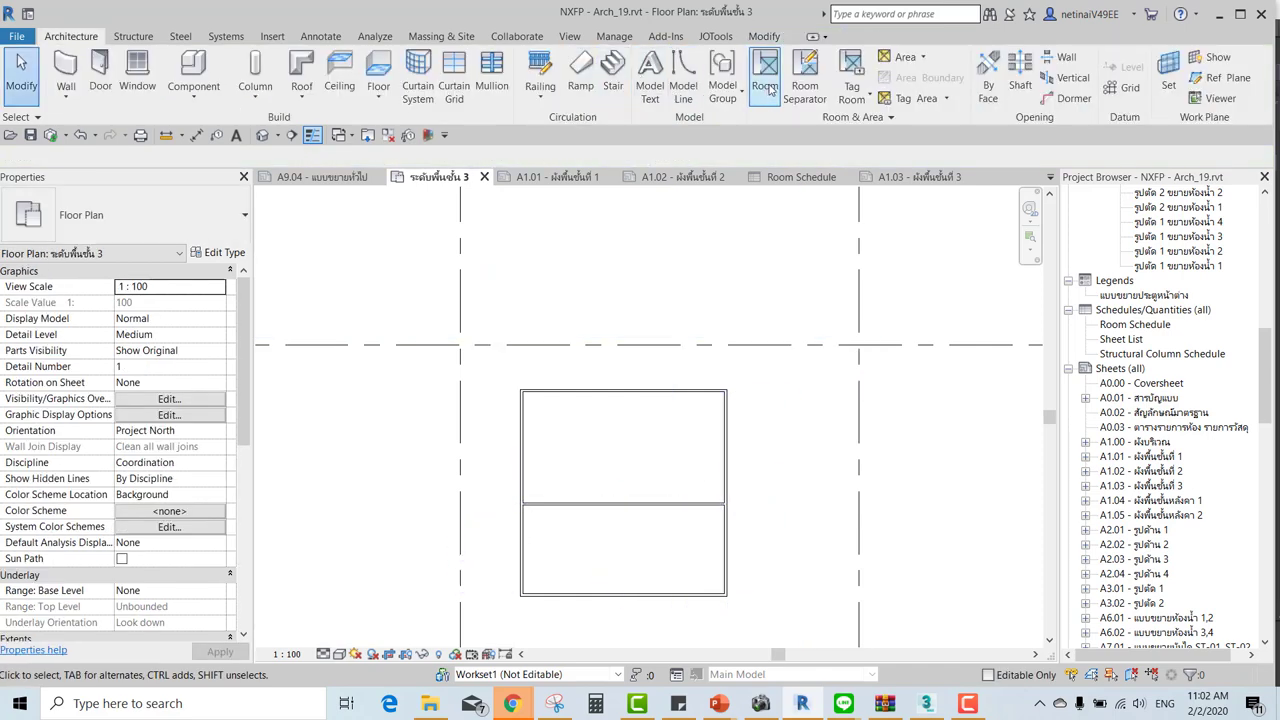
Place a room in each of the two enclosures using RM.
key("r")
key("m")
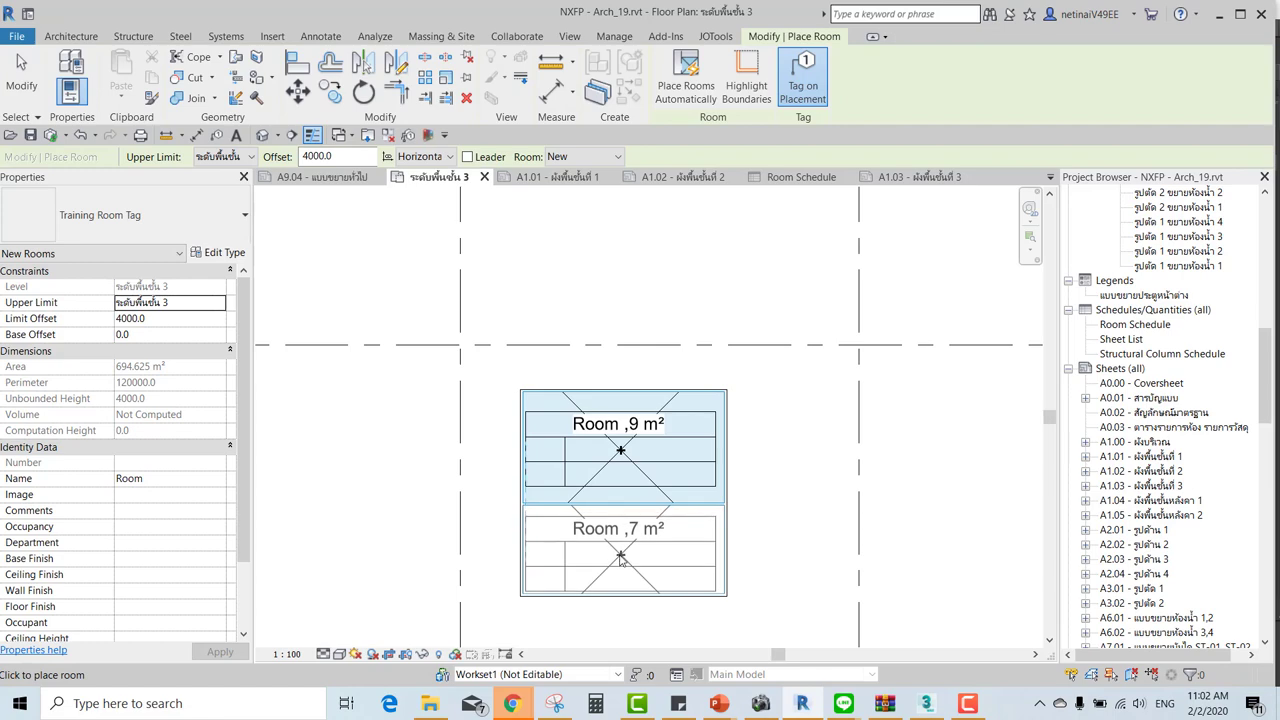
key("Escape")
key("Escape")
scroll(729, 529, "up", 1)
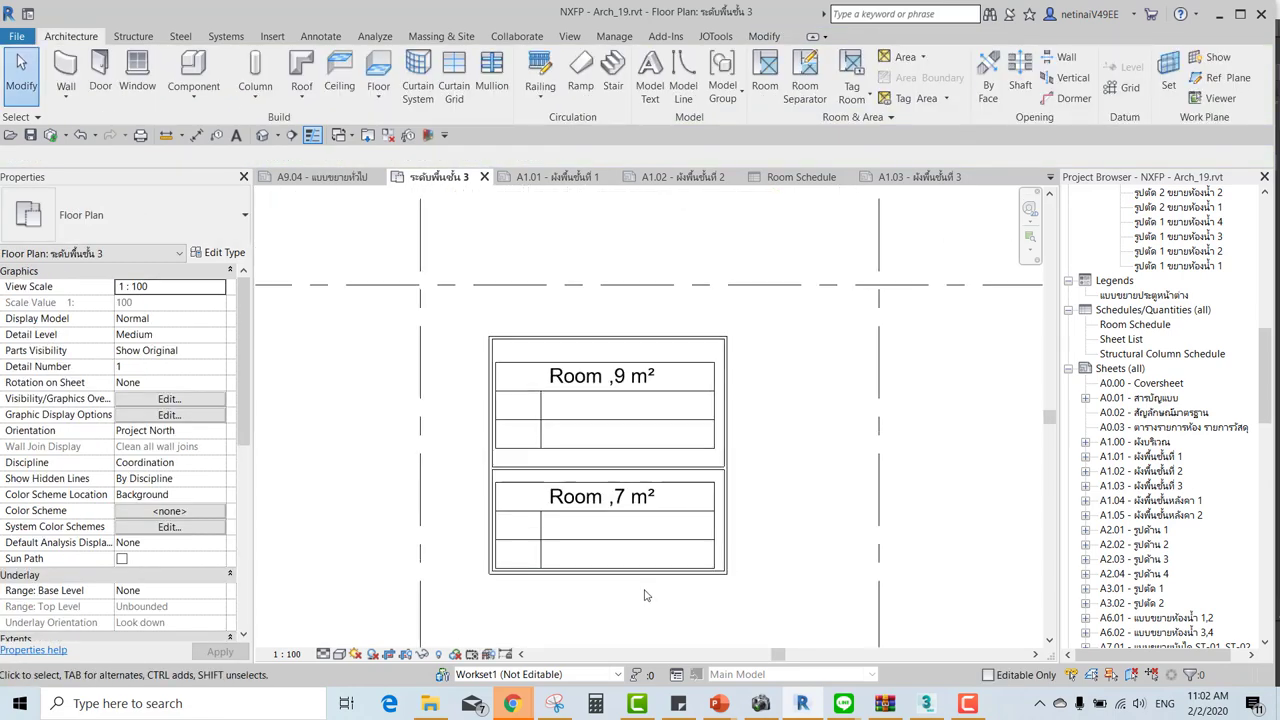
Move the bottom wall down and the left wall outward so the rooms measure 11 m² and 12 m².
left_click(608, 572)
left_click_drag(608, 572, 608, 620)
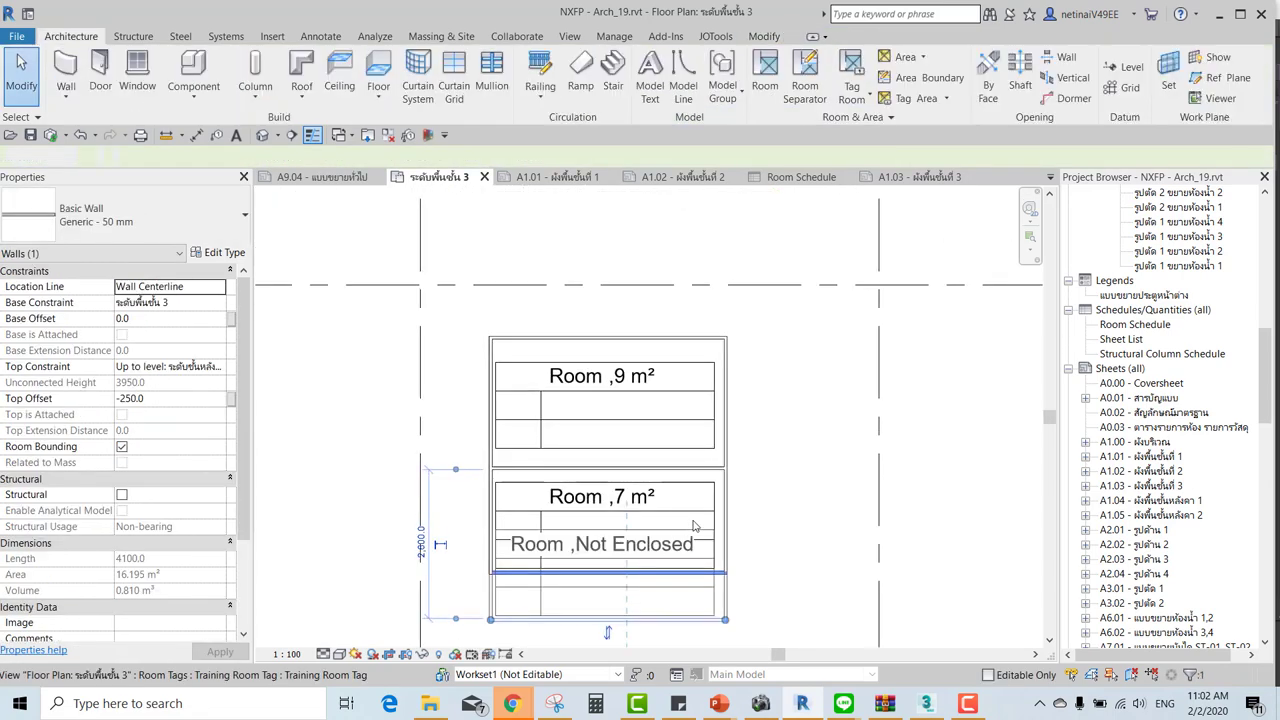
left_click(484, 506)
mouse_move(484, 506)
left_mouse_down()
mouse_move(614, 478)
mouse_move(654, 440)
left_mouse_up()
Nudge both room tags right and up, then select the Room 11 m² tag.
left_click(608, 566)
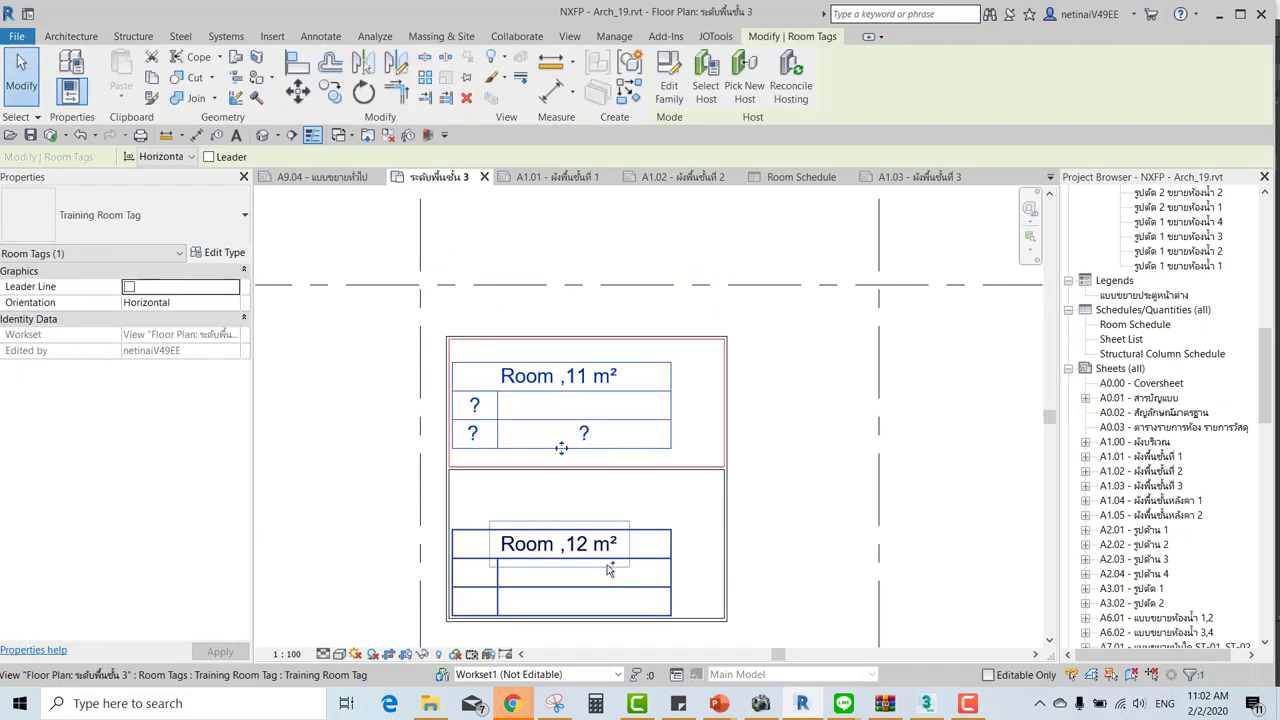
key("Right")
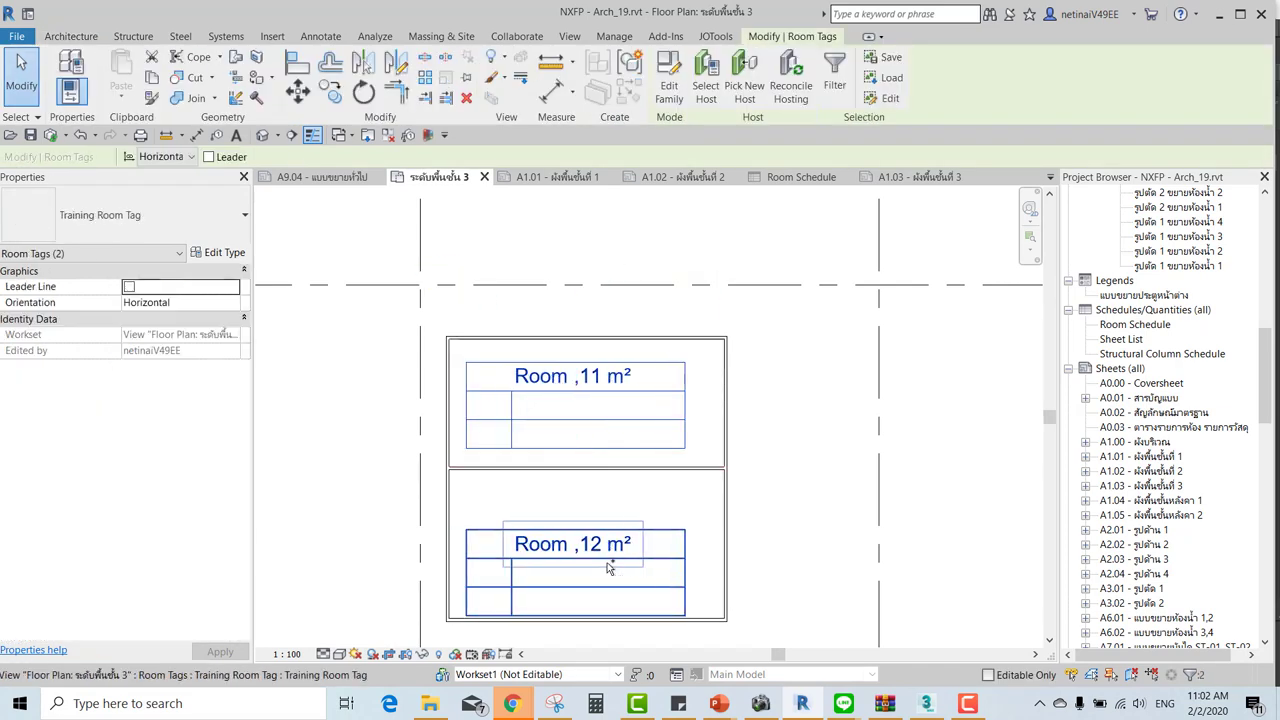
key("Up")
key("Up")
key("Right")
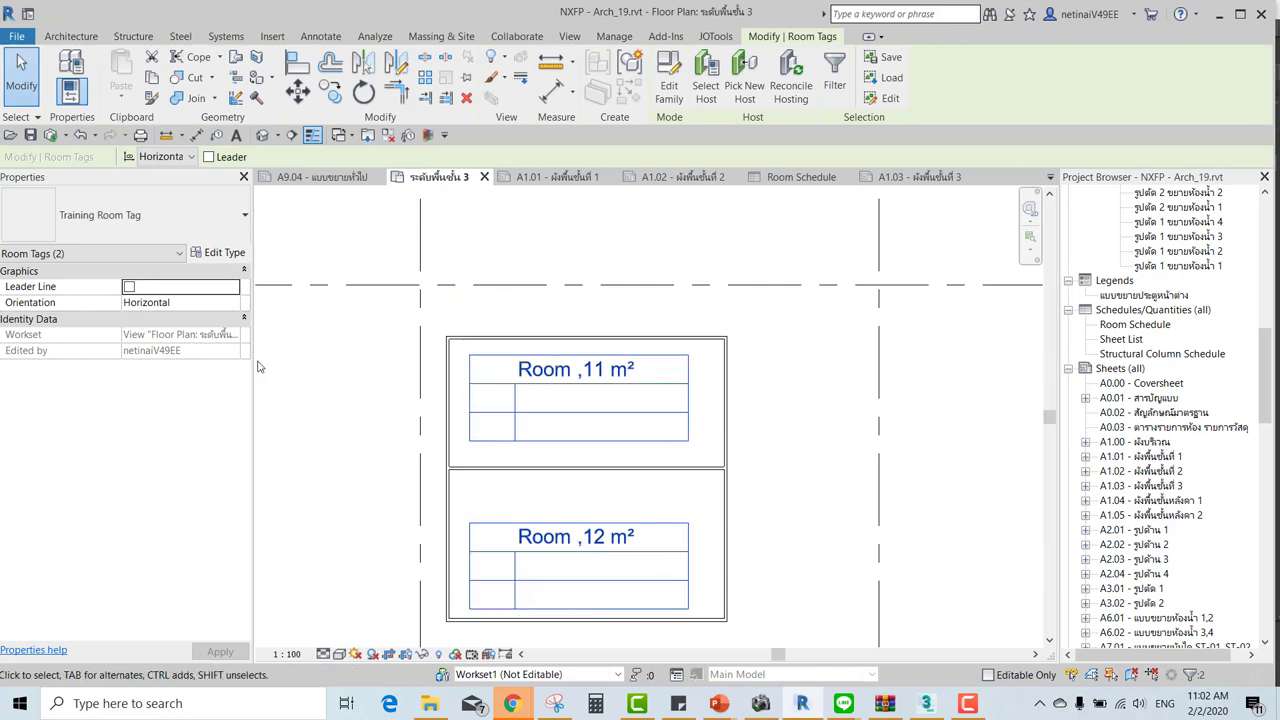
left_click(257, 366)
left_click(666, 420)
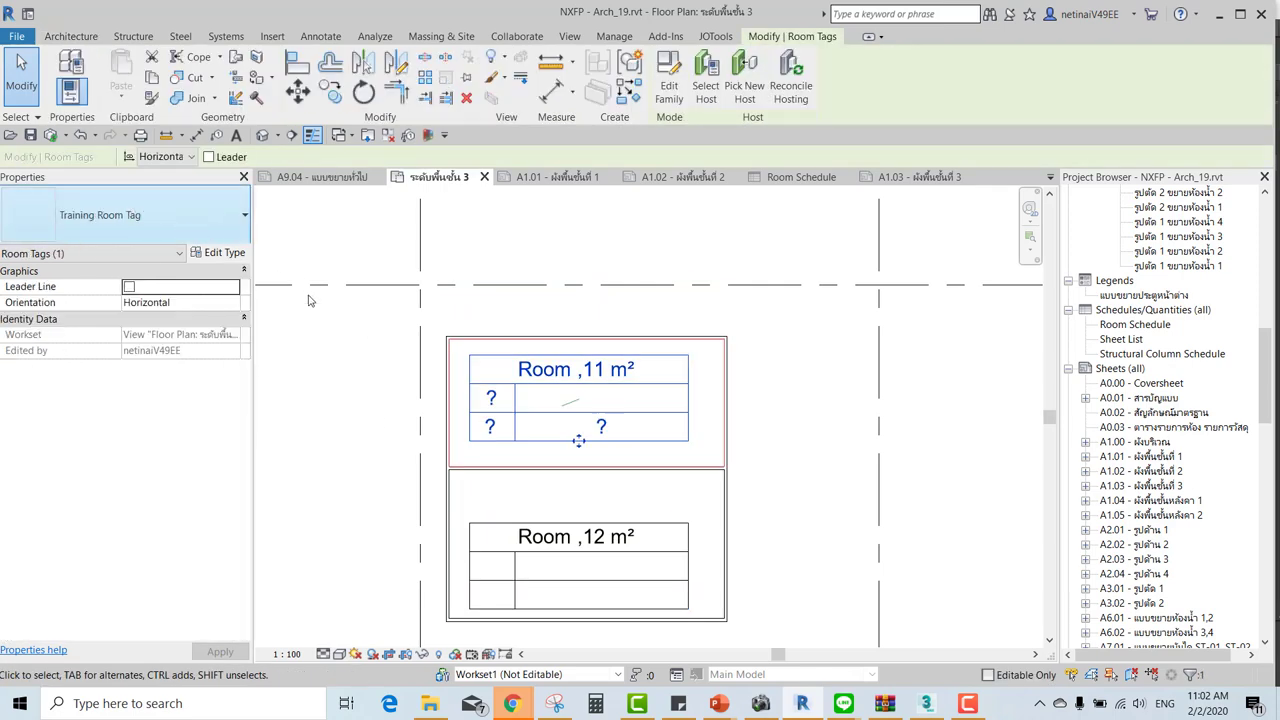
Enter F2 and C2 into the Room 11 m² tag's two empty left-hand fields.
scroll(485, 406, "up", 1)
scroll(485, 406, "up", 1)
left_click(493, 398)
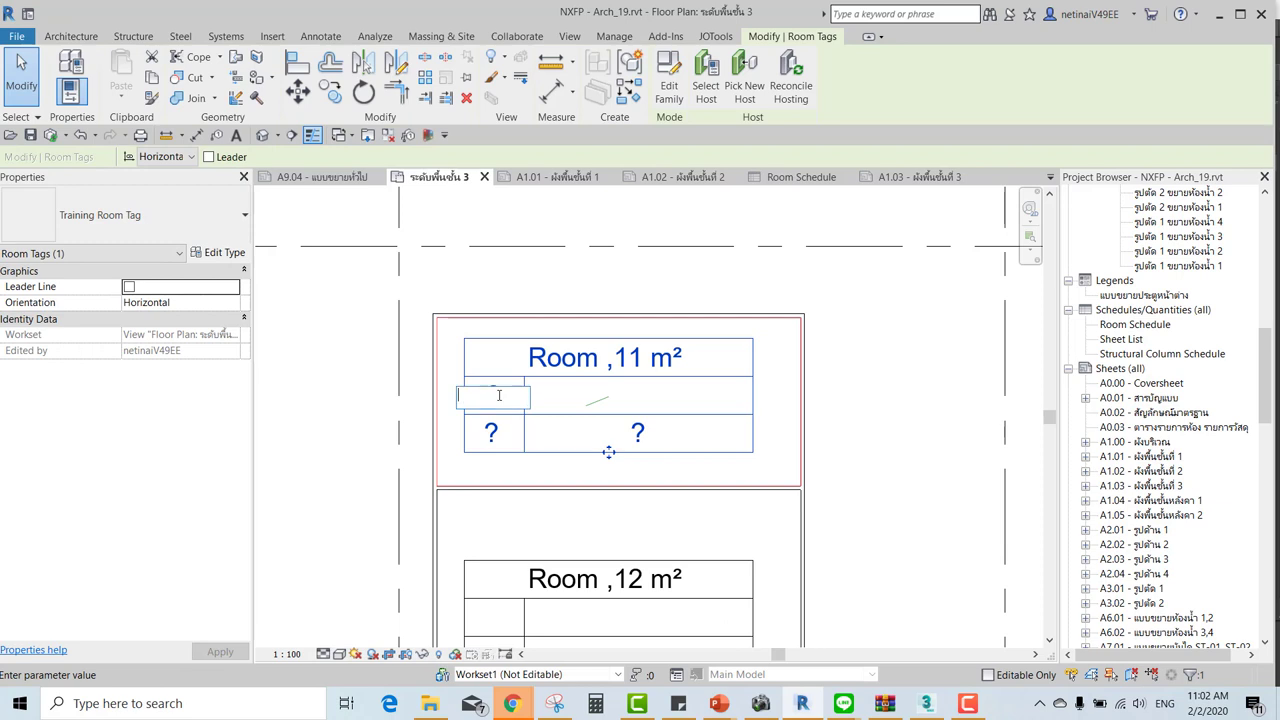
type("F2")
key("Return")
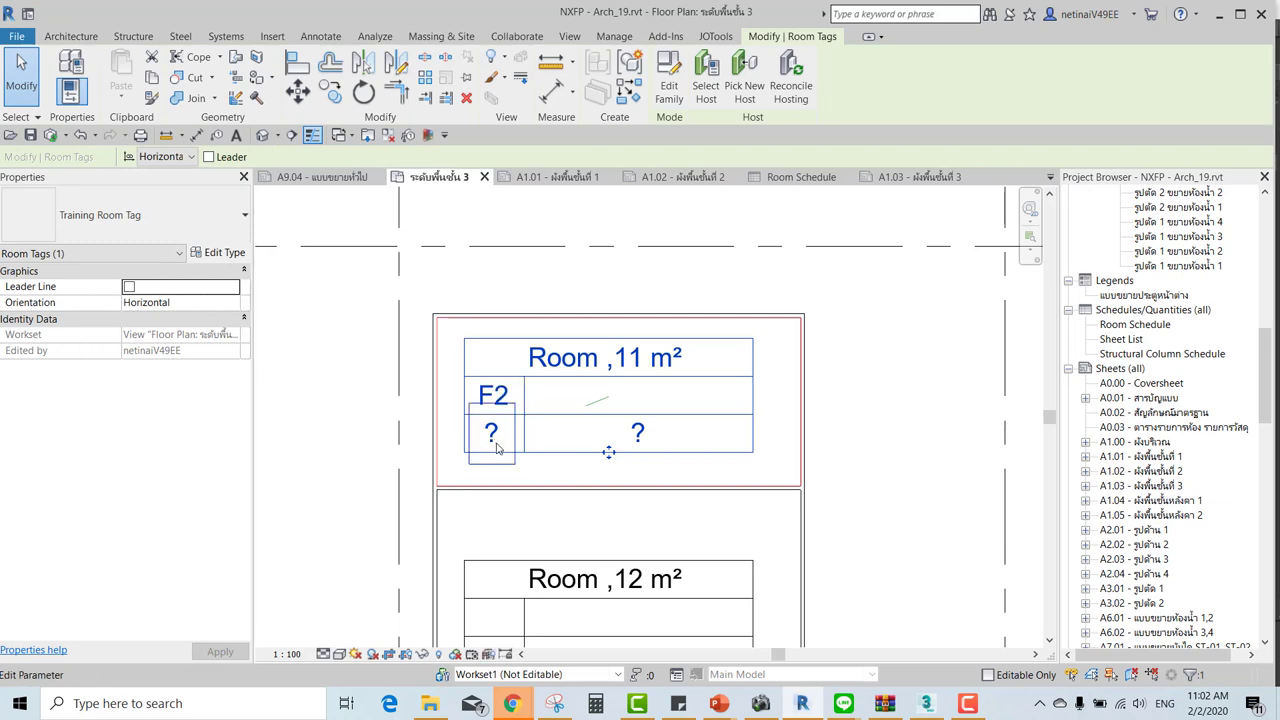
left_click(497, 436)
type("2")
key("Return")
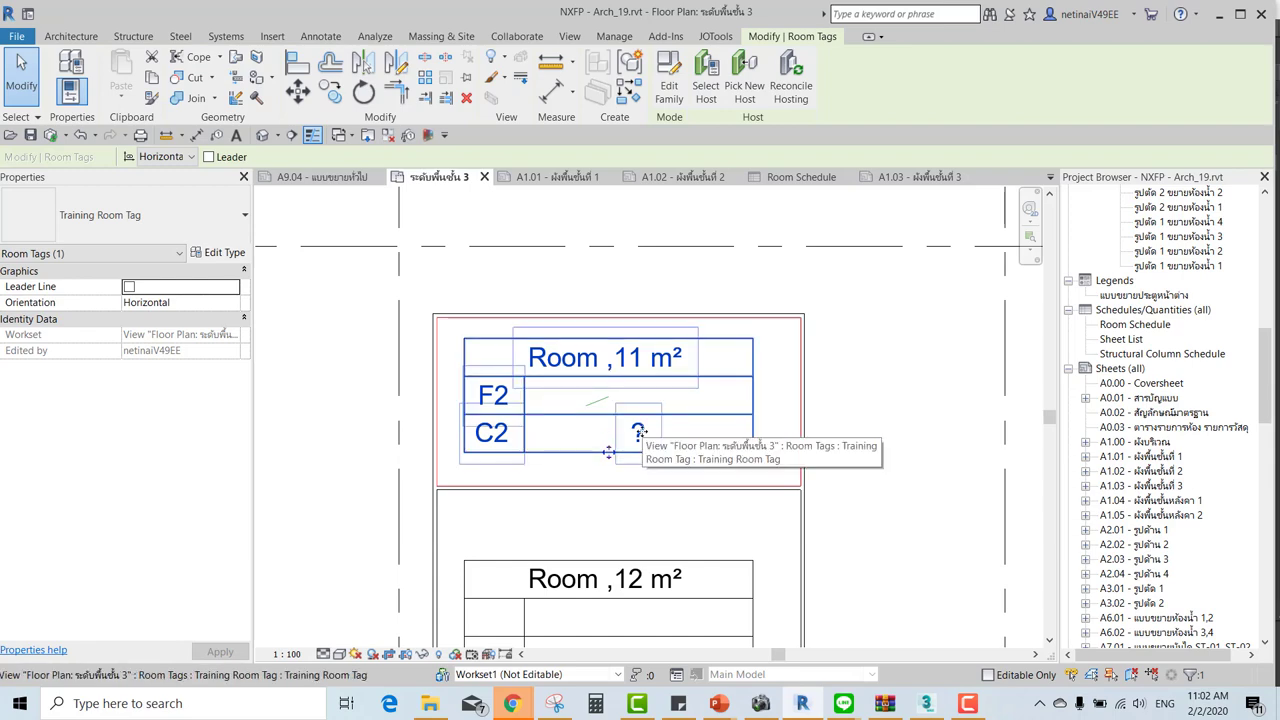
Reselect the Room 11 m² tag to check it, then clear the selection.
key("Escape")
left_click(636, 437)
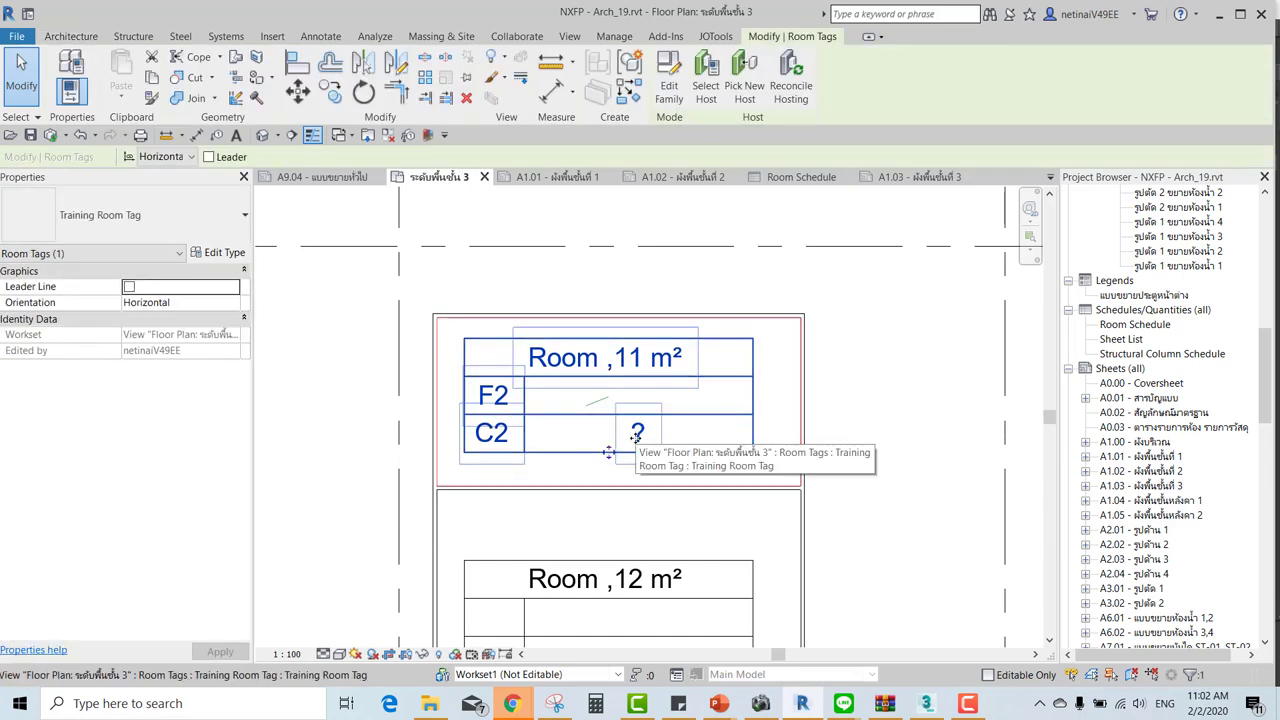
key("Escape")
left_click(630, 423)
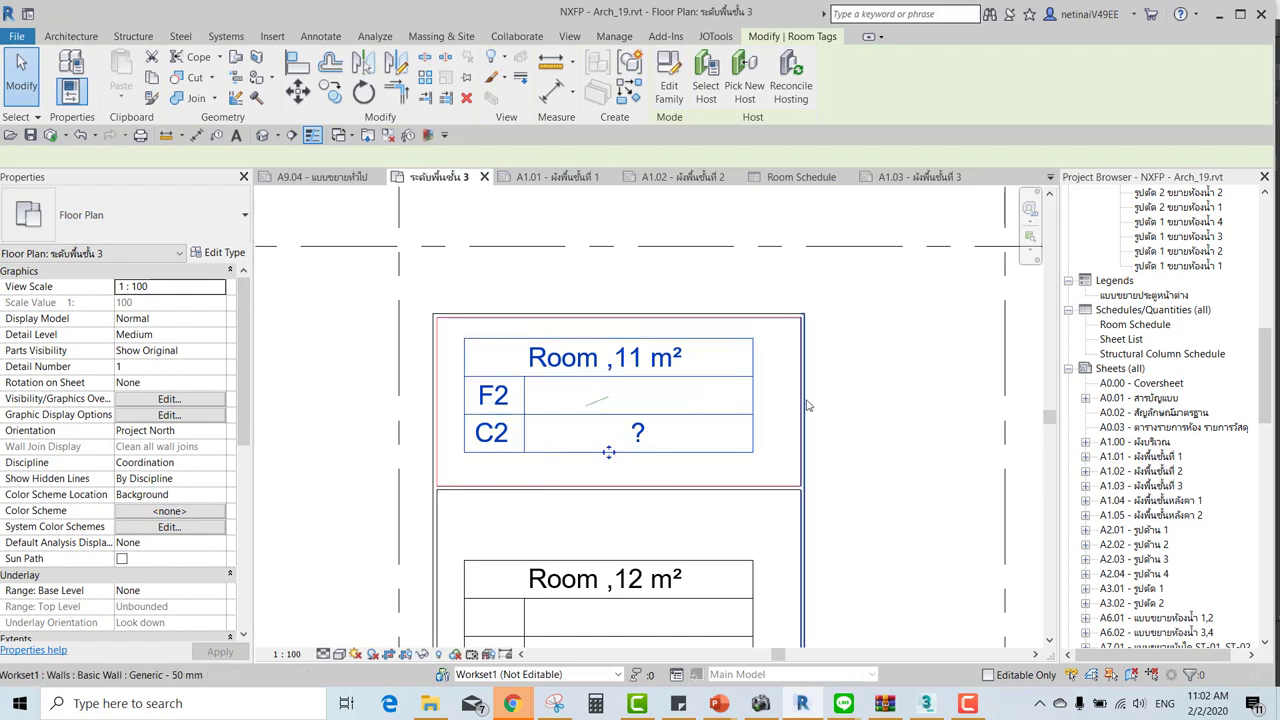
left_click(604, 424)
key("Escape")
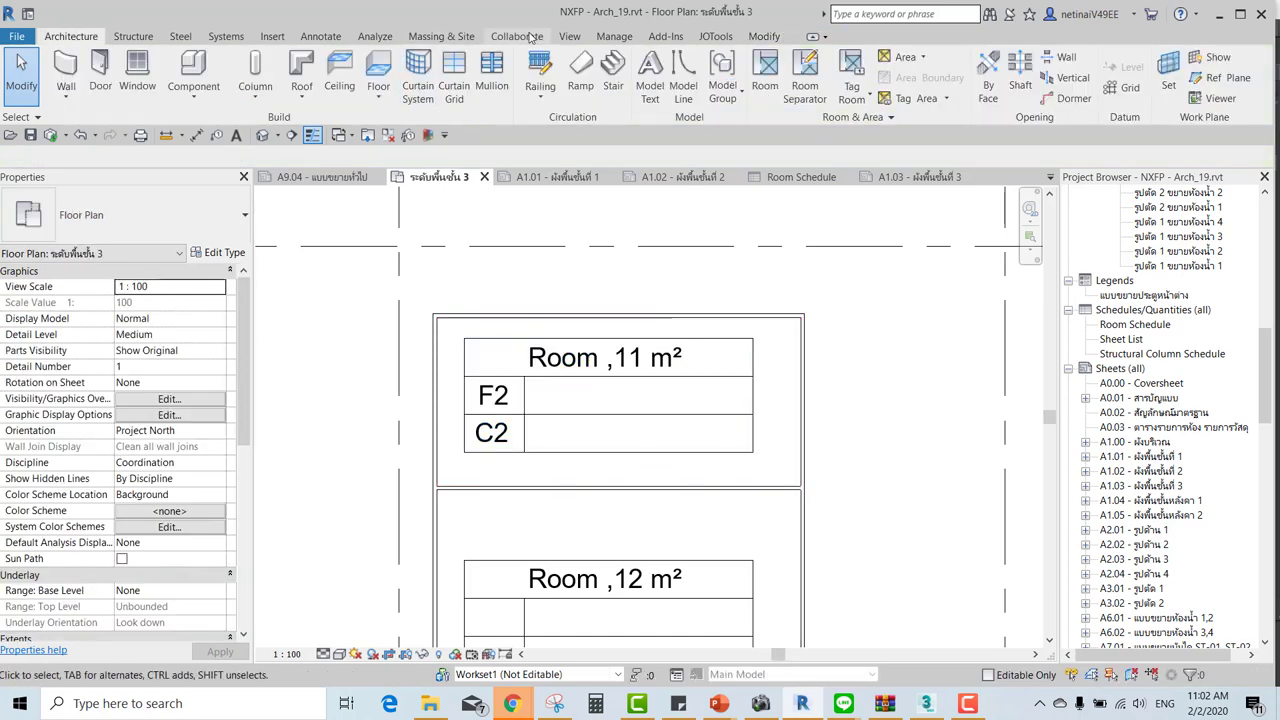
Add a new shared project parameter using Training Ceiling Height.
left_click(612, 38)
left_click(300, 60)
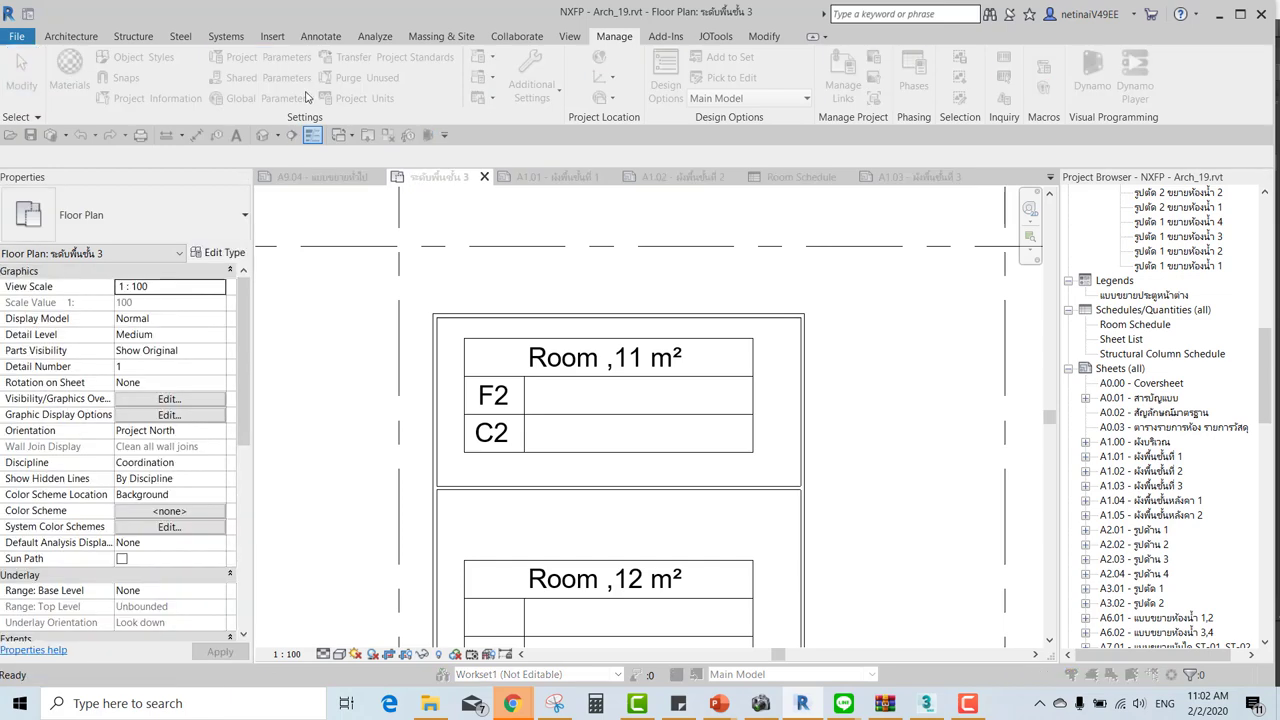
left_click(704, 278)
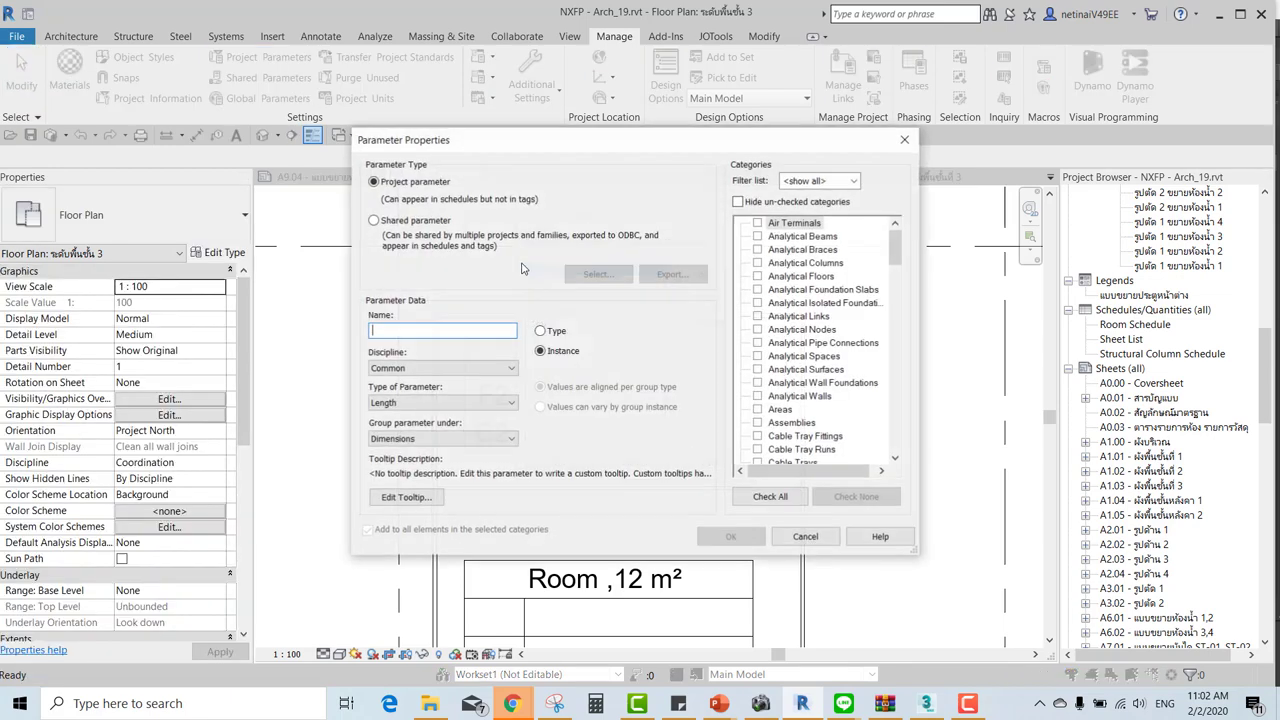
left_click(405, 220)
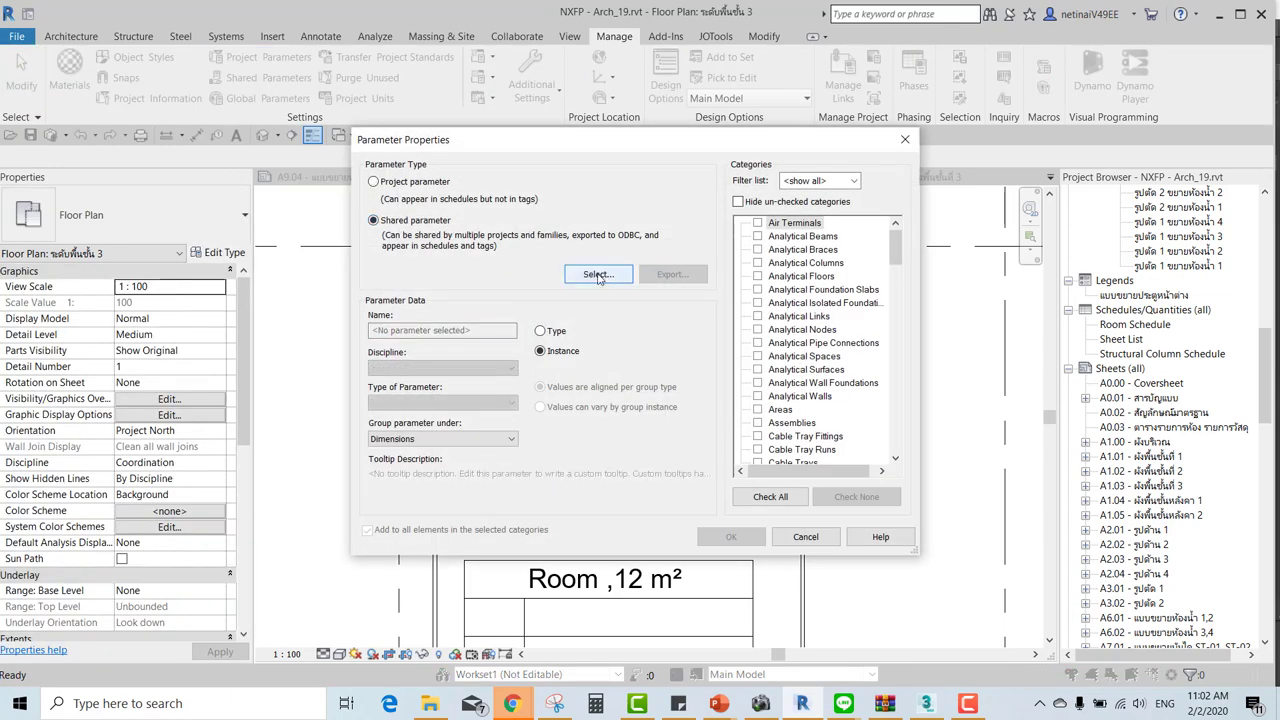
left_click(598, 276)
left_click(355, 355)
left_click(380, 530)
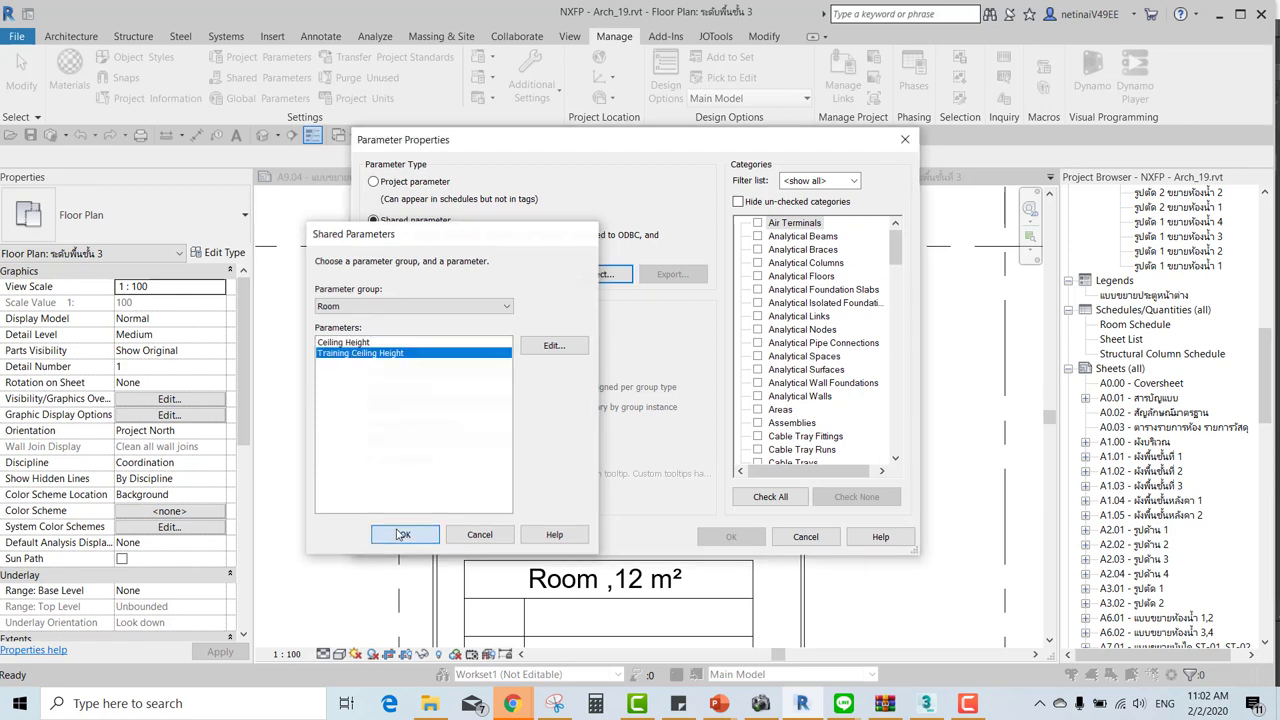
Group Training Ceiling Height under Identity Data, apply it to Rooms, and confirm.
left_click(427, 440)
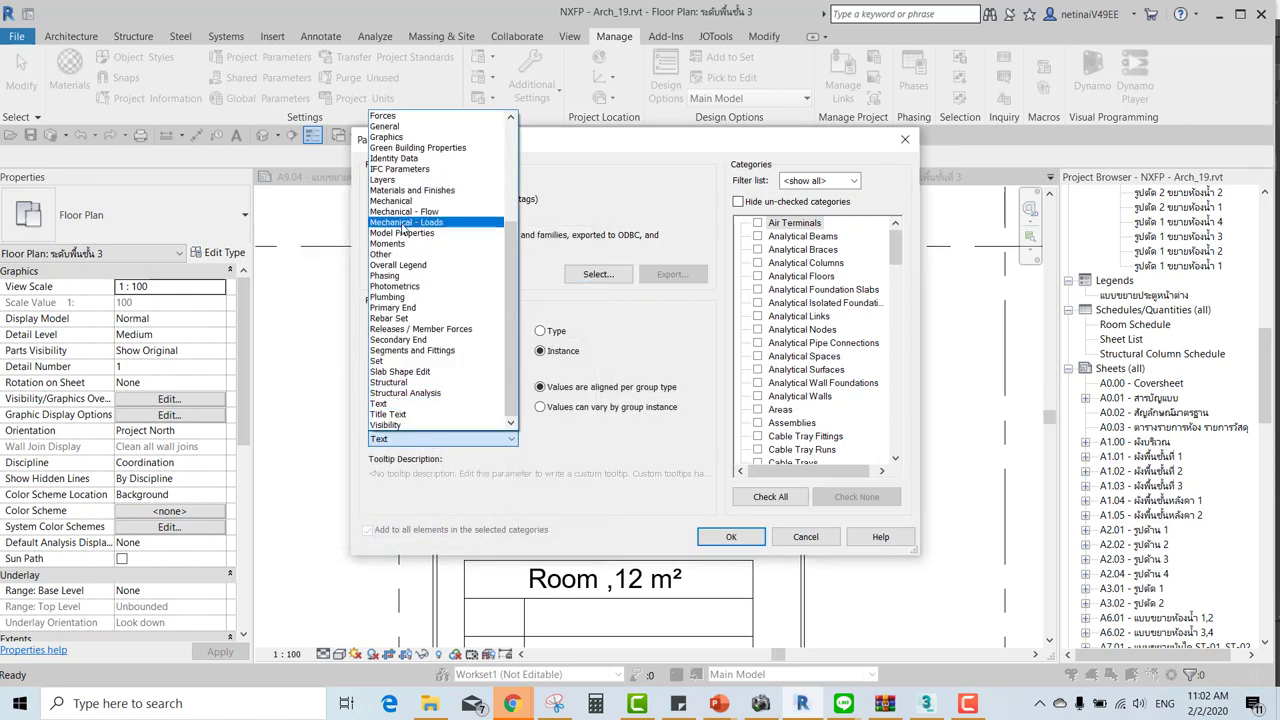
left_click(428, 158)
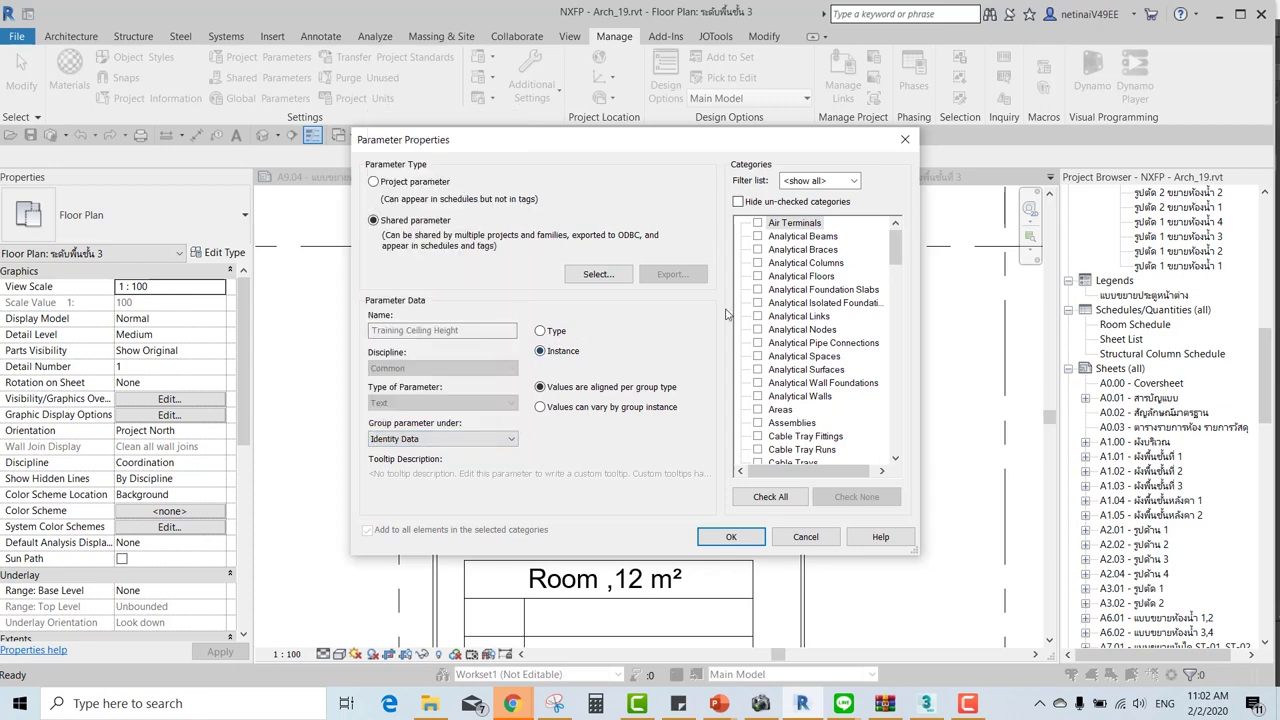
left_click(808, 309)
key("r")
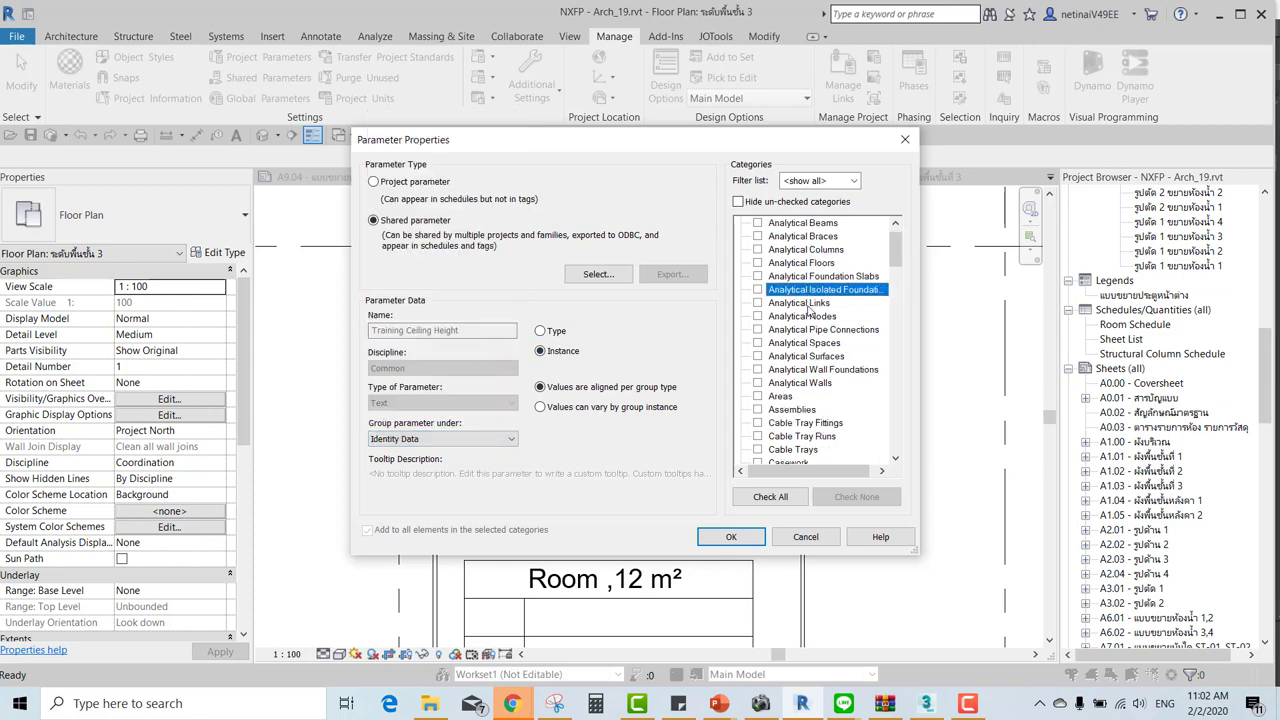
scroll(745, 410, "down", 1)
scroll(743, 412, "down", 1)
left_click(758, 423)
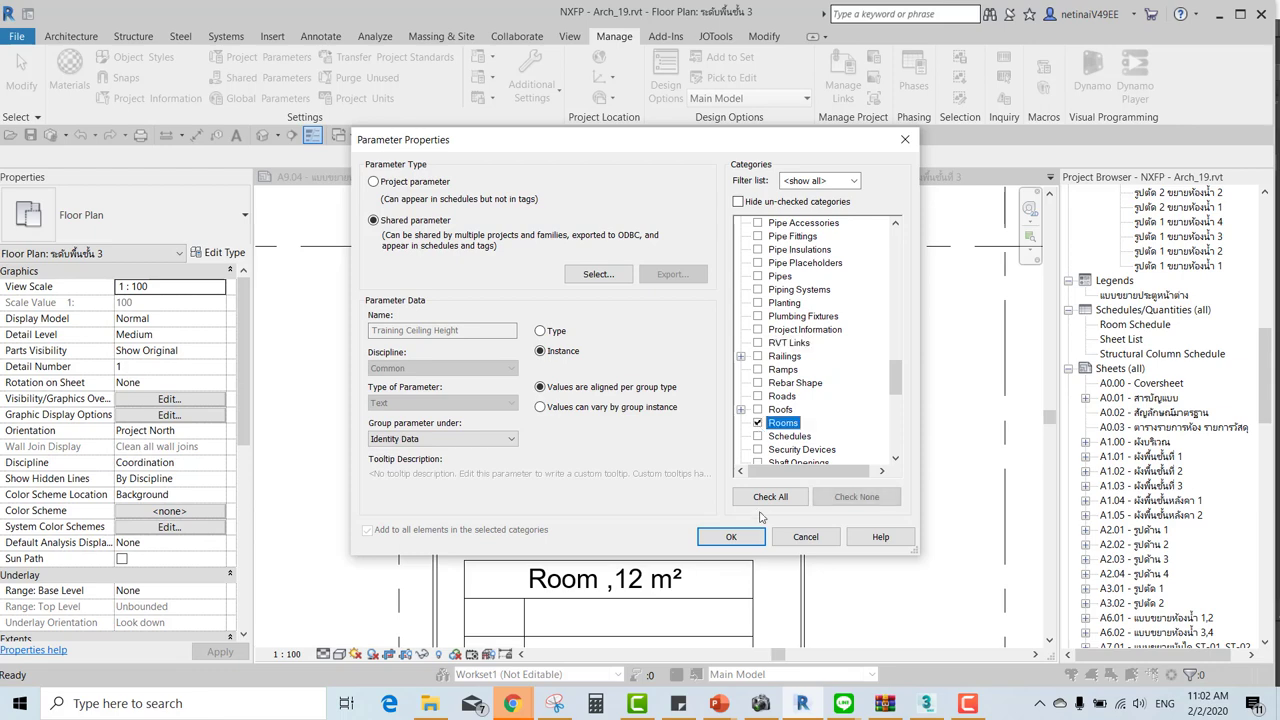
left_click(731, 537)
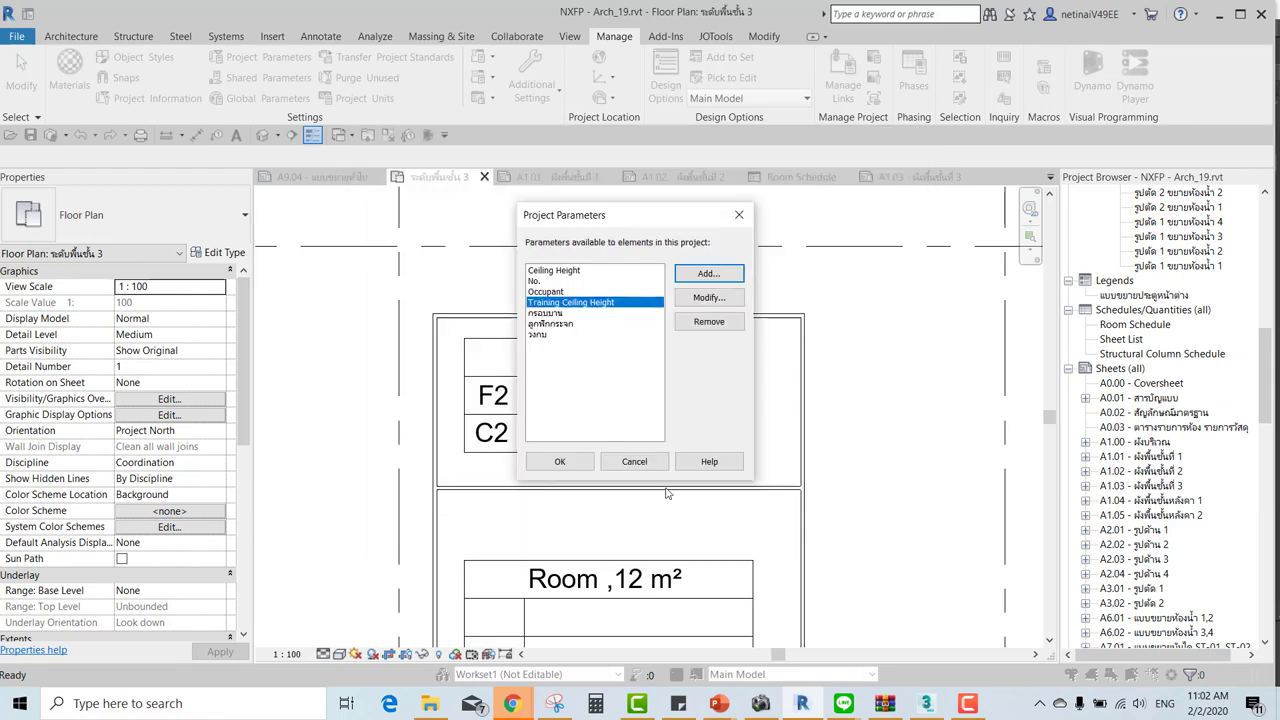
left_click(560, 461)
Set the upper room tag's C2 ceiling row to CL + 3,500.
left_click(629, 387)
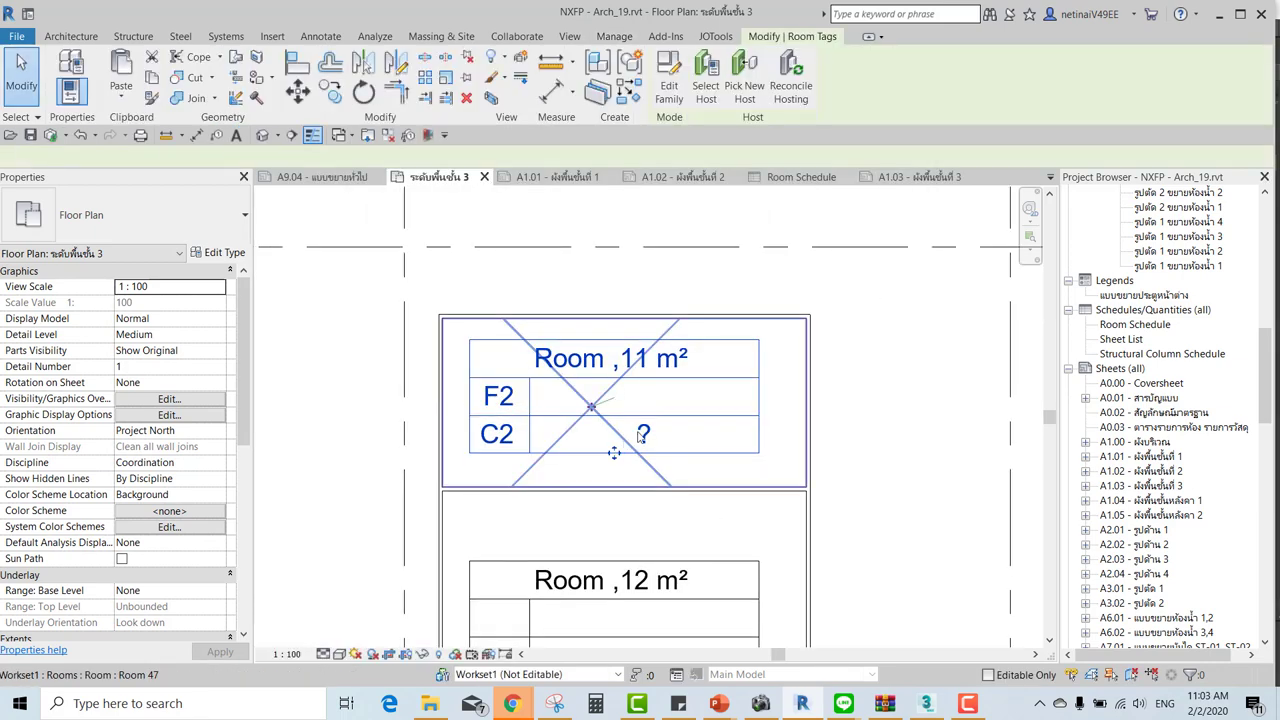
left_click(645, 433)
type("CL + 3.500")
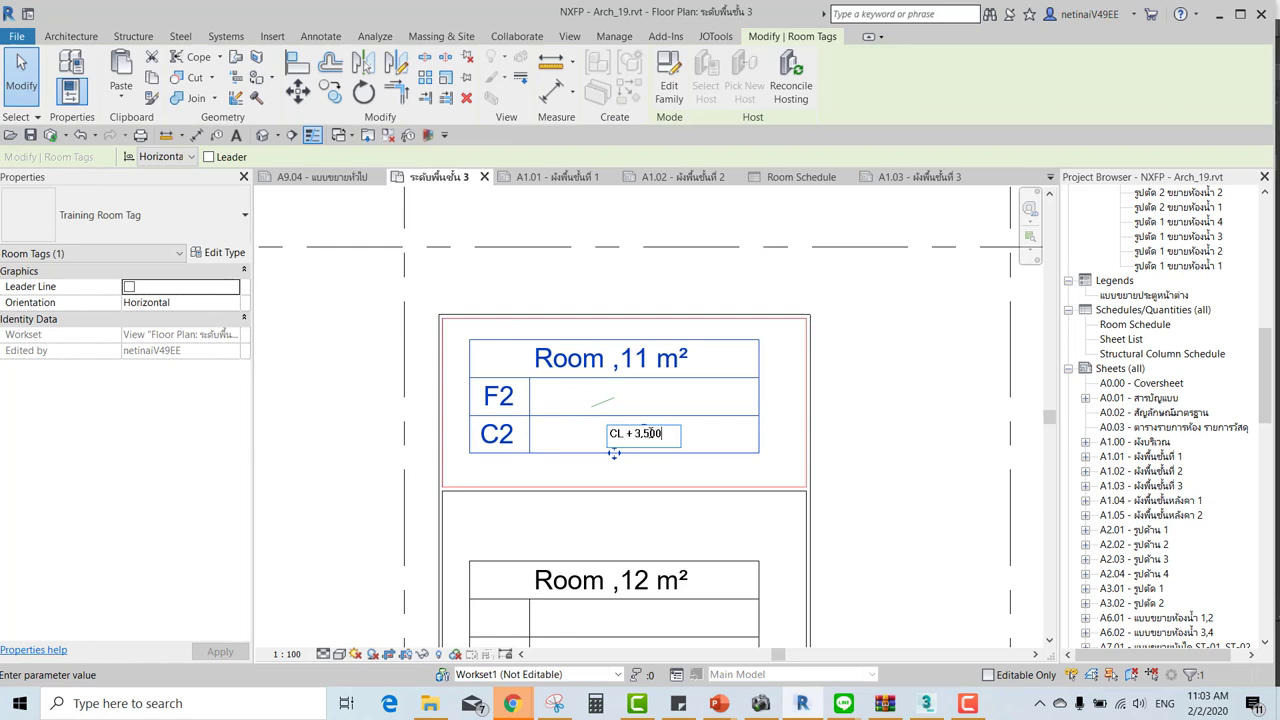
key("Return")
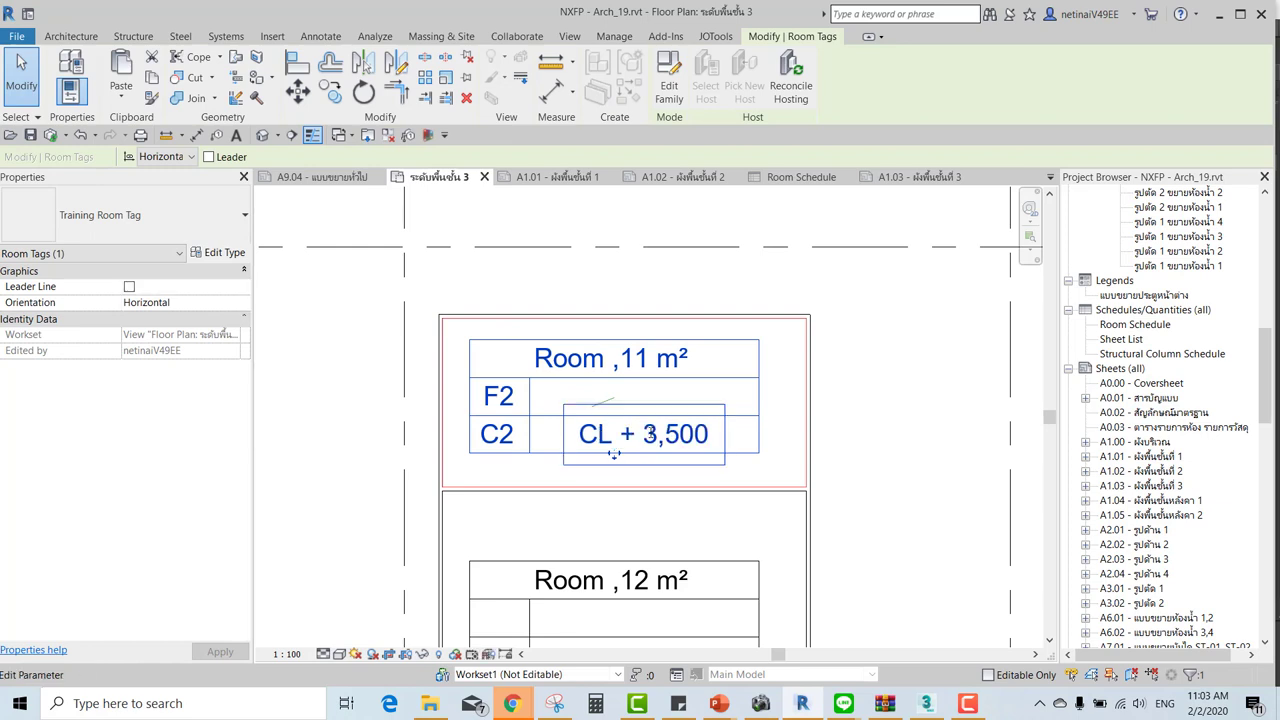
left_click(741, 205)
scroll(620, 400, "down", 1)
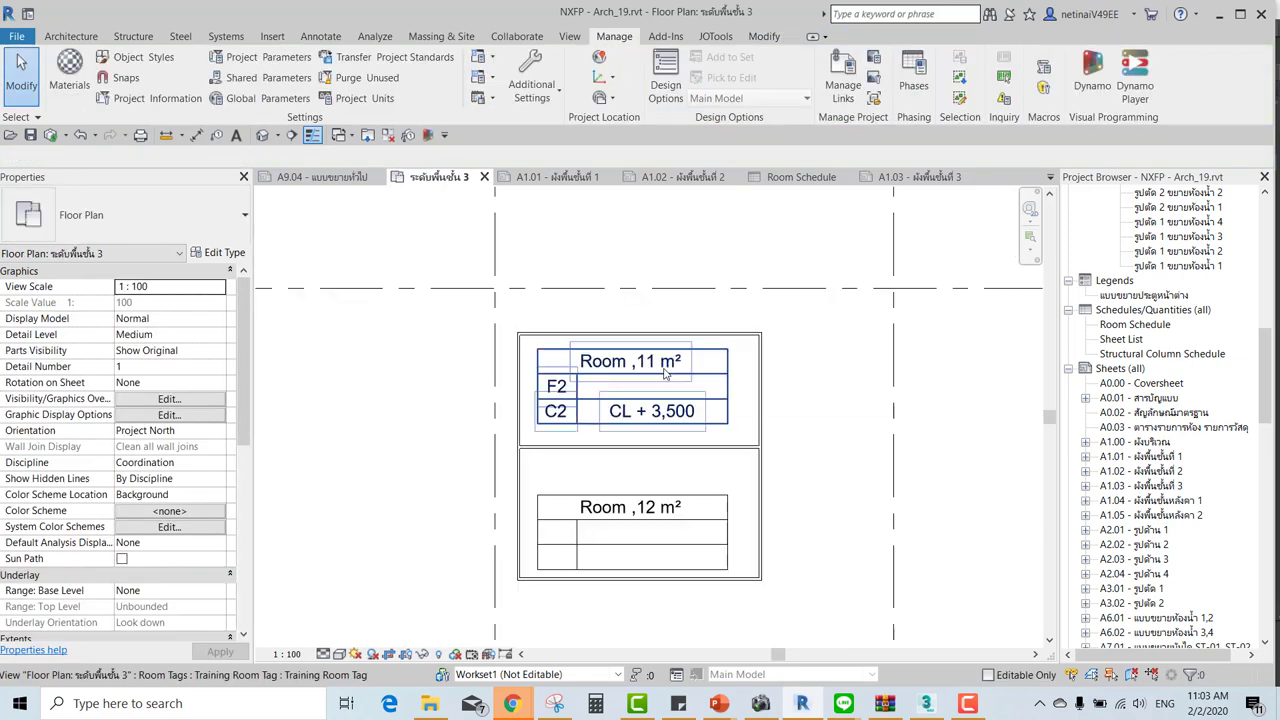
scroll(600, 380, "up", 2)
Rename the upper (11 m²) room to ห้องนอน and the lower (12 m²) room to ห้องน้ำ.
left_click(563, 357)
left_click(563, 357)
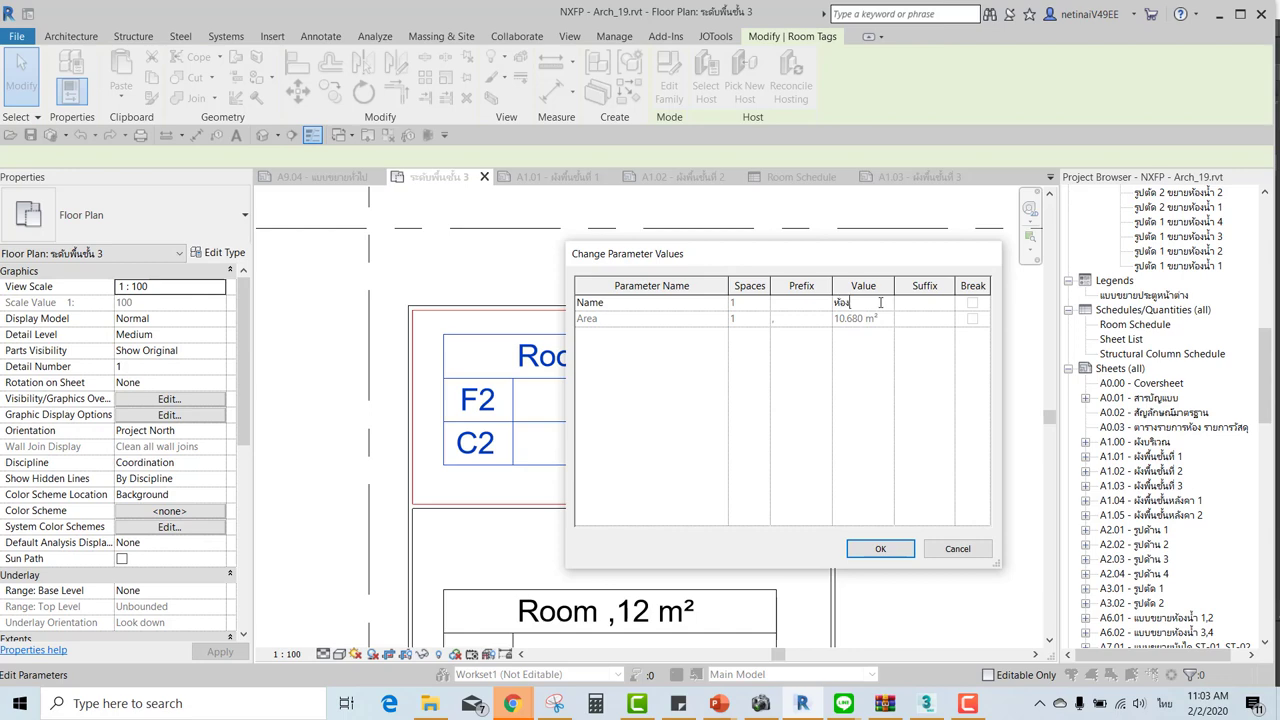
left_click(880, 548)
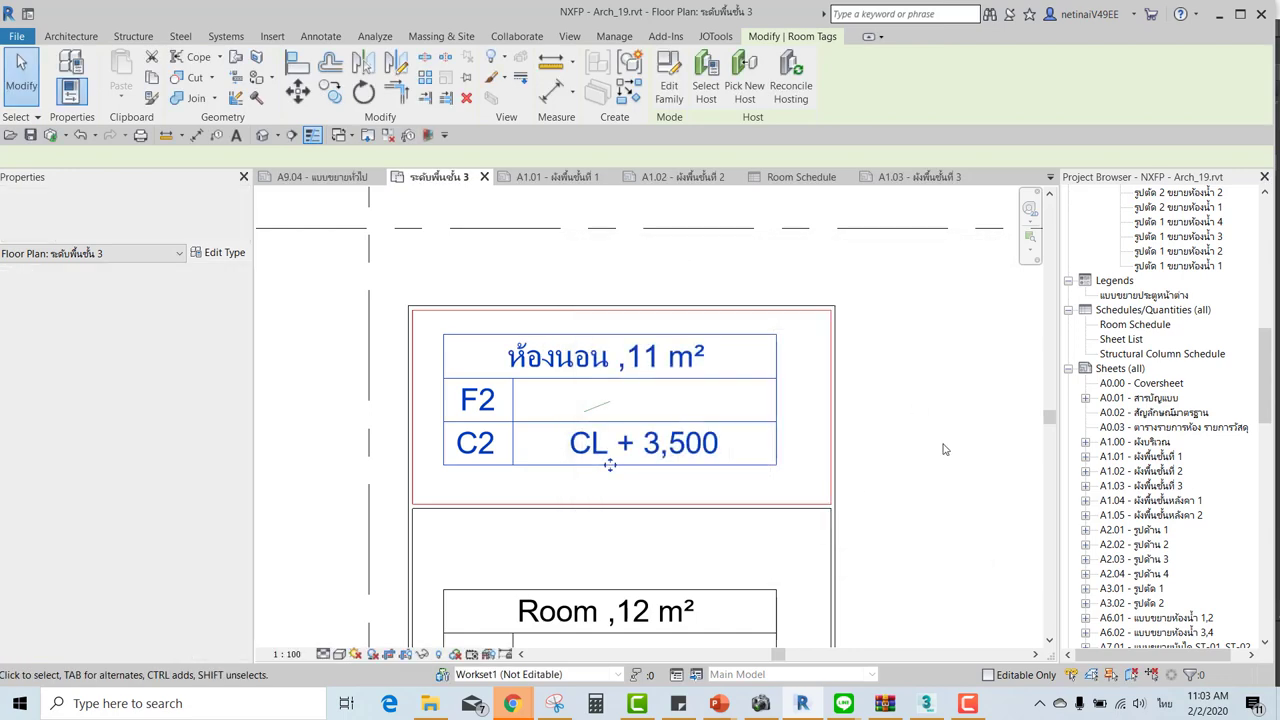
left_click(940, 450)
scroll(826, 455, "down", 2)
left_click(650, 506)
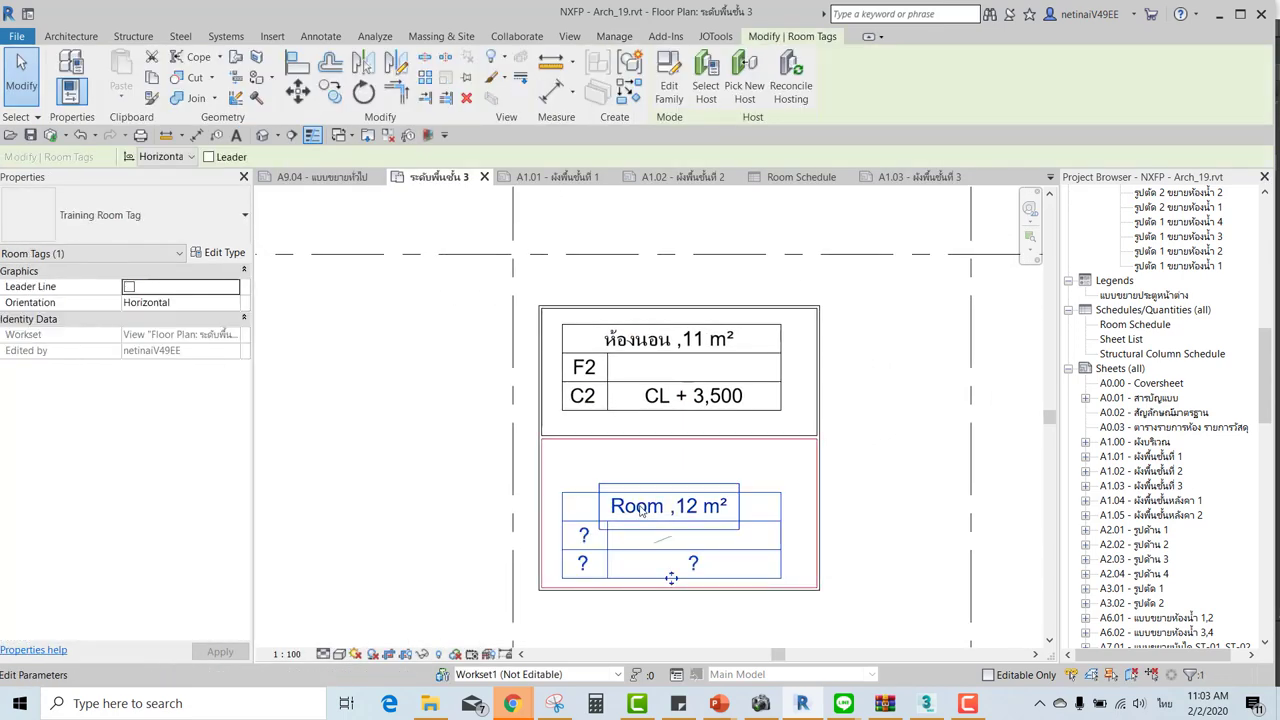
left_click(650, 506)
type("ห้องน้ำ")
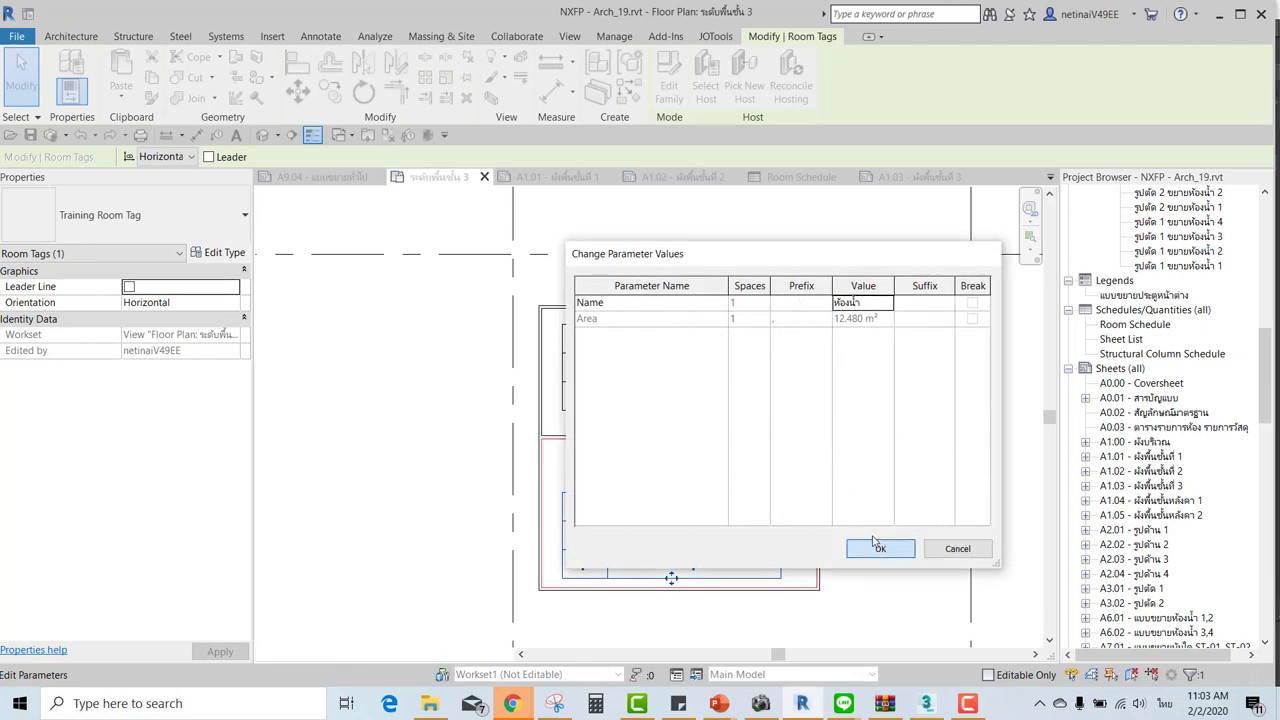
left_click(880, 548)
scroll(680, 540, "up", 3)
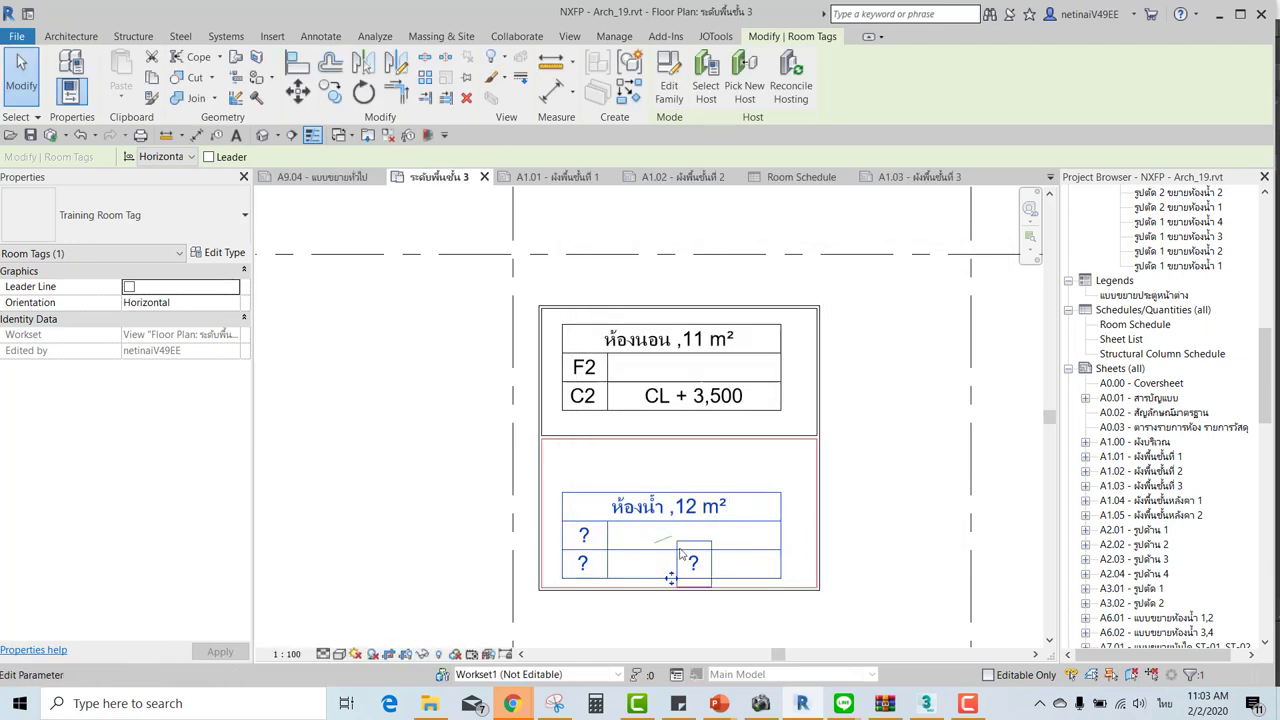
scroll(672, 528, "up", 1)
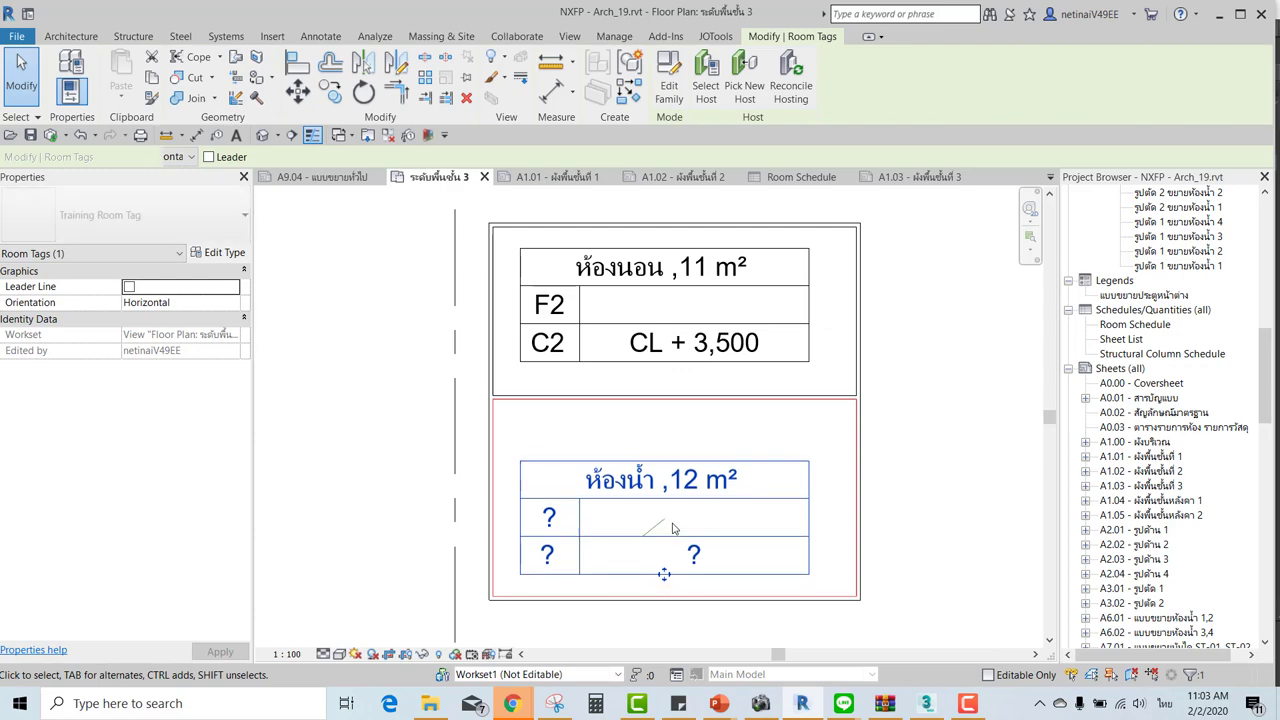
Select the bathroom room through its tag and set its Ceiling Finish to '-'.
key("Escape")
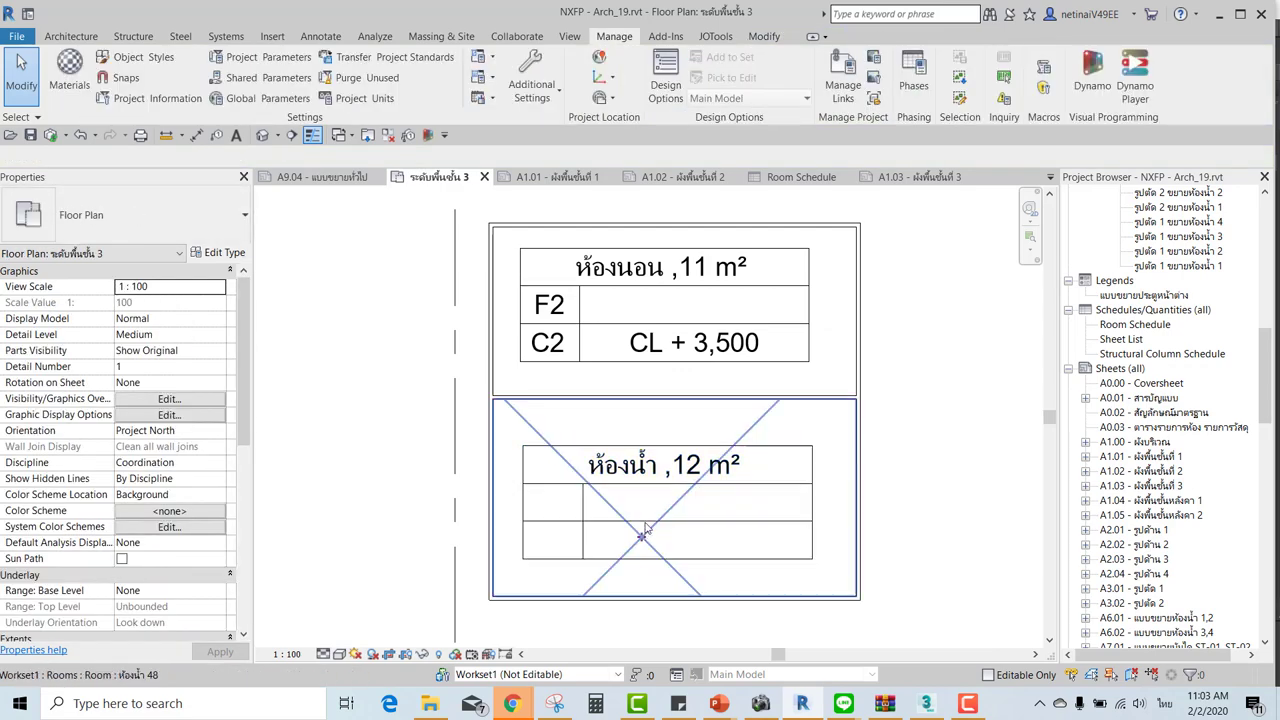
scroll(690, 370, "down", 1)
left_click(571, 500)
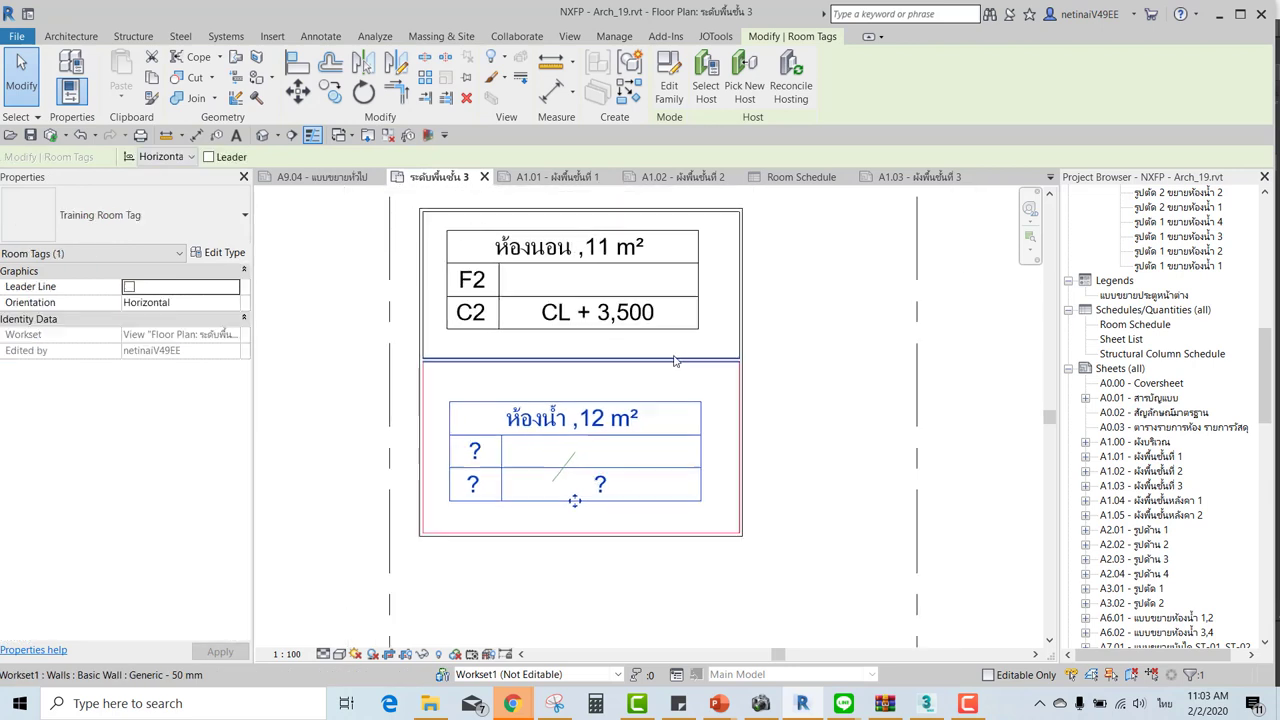
scroll(571, 500, "down", 1)
left_click(712, 100)
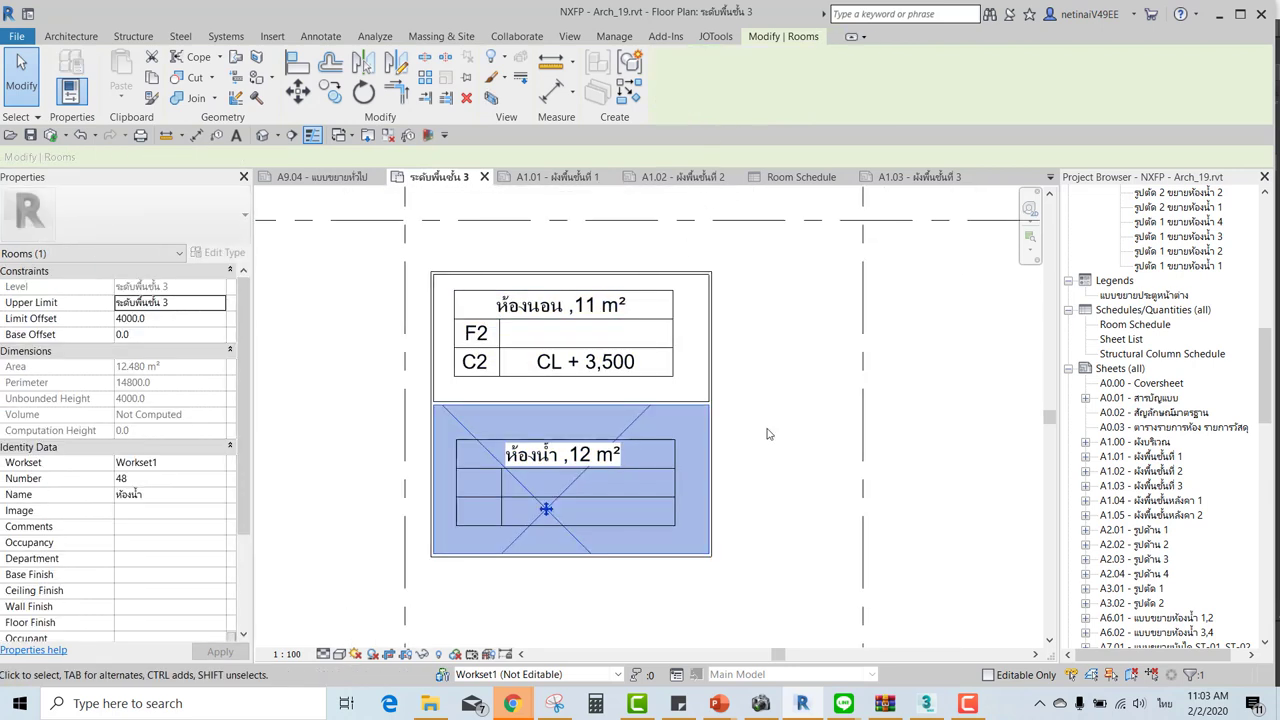
scroll(137, 518, "down", 1)
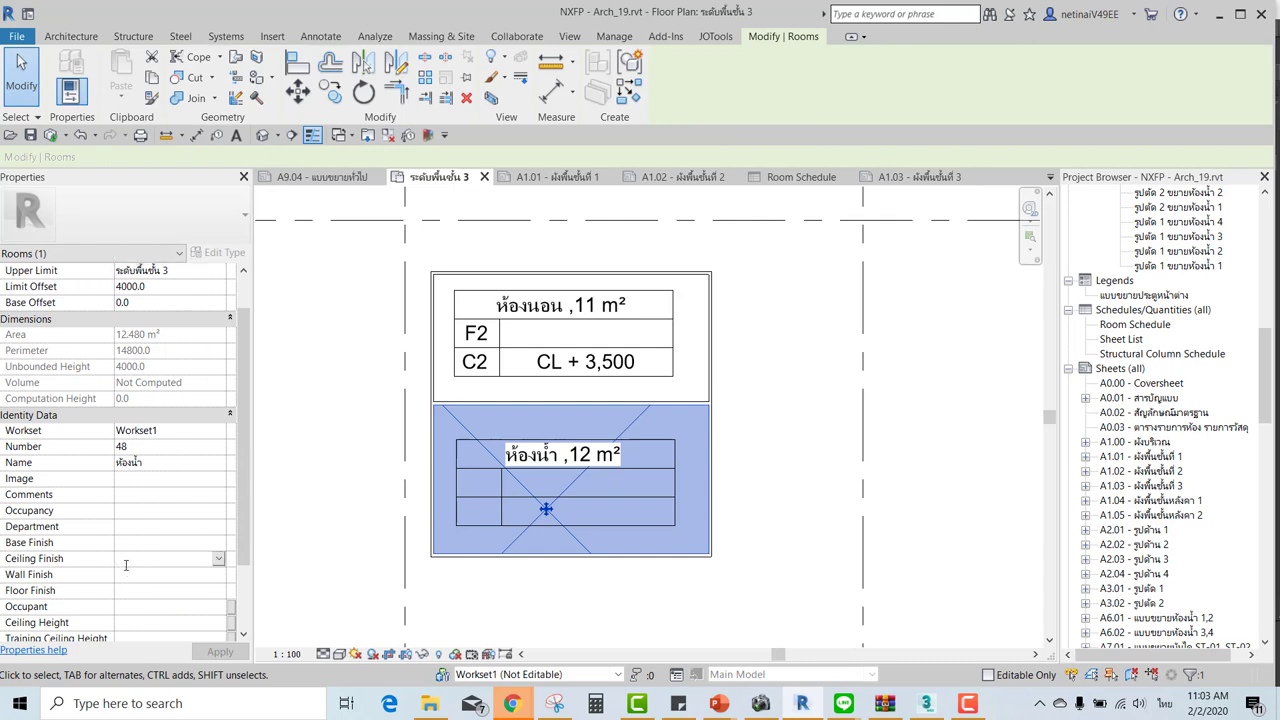
type("ฉ")
key("BackSpace")
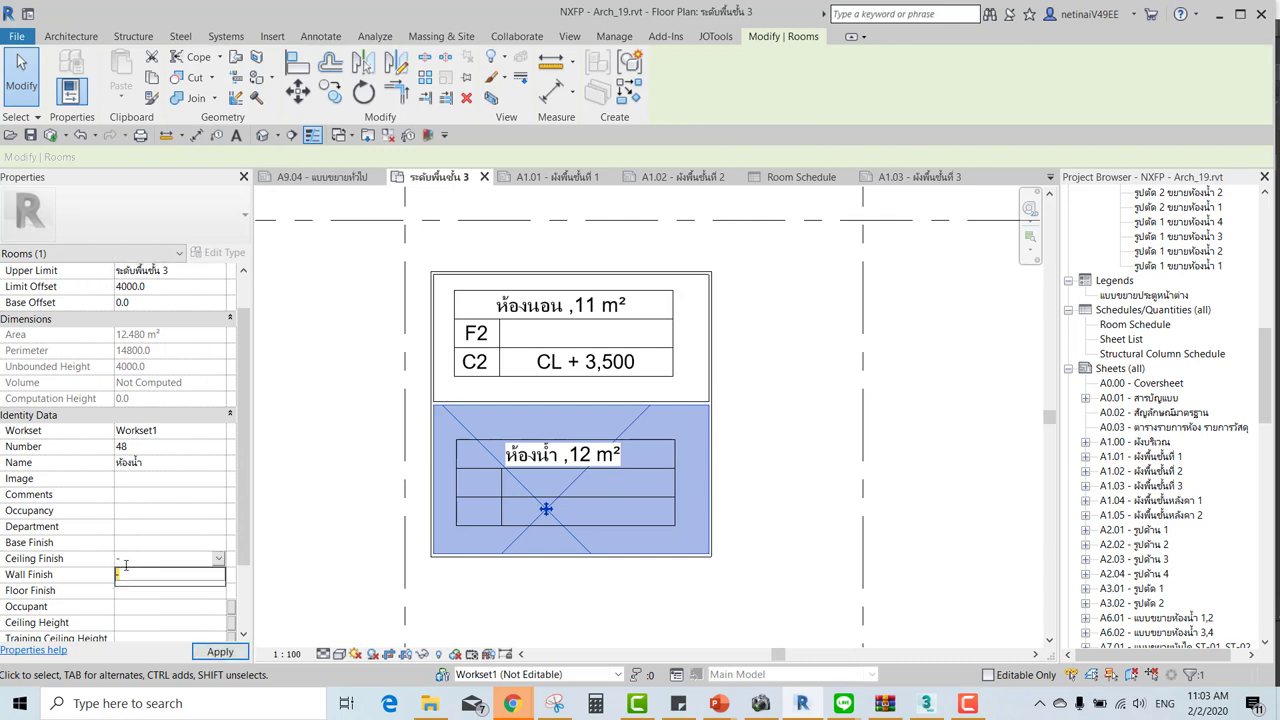
type("-")
key("Return")
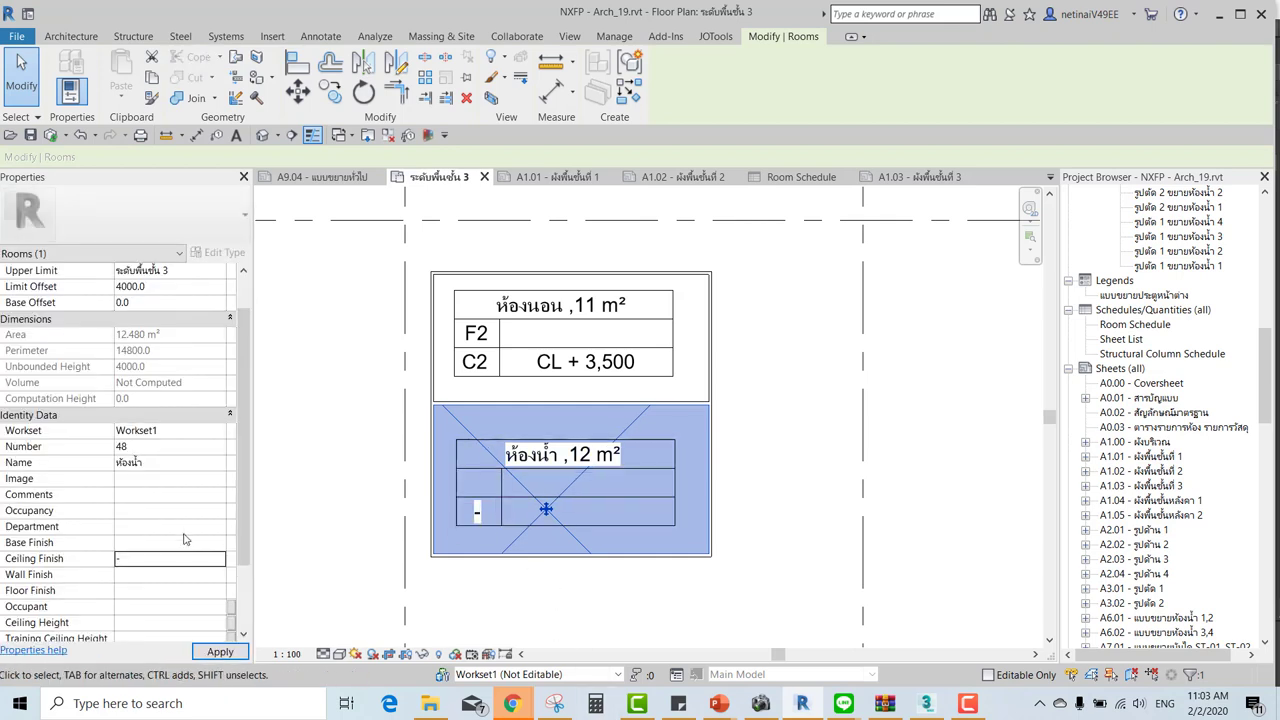
Set the bathroom's ceiling height to NO CEILING and its Floor Finish to F3.
scroll(136, 530, "down", 1)
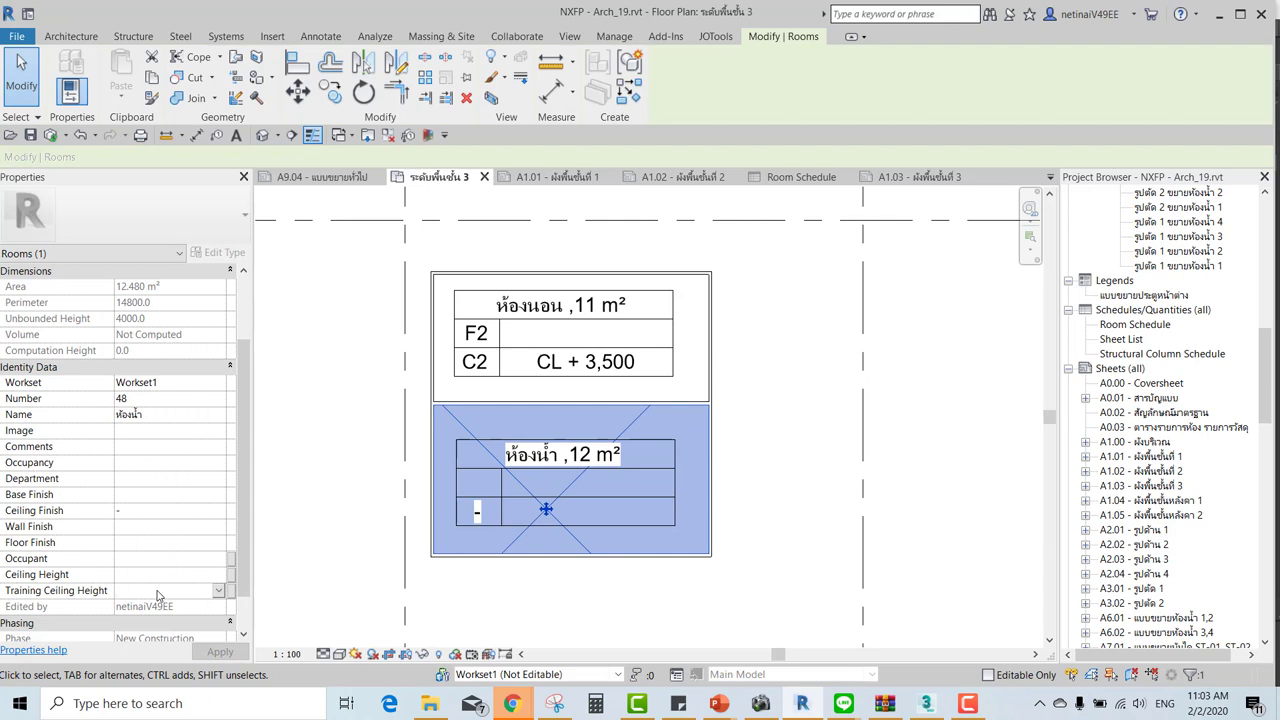
left_click(161, 594)
type("NO CEILING")
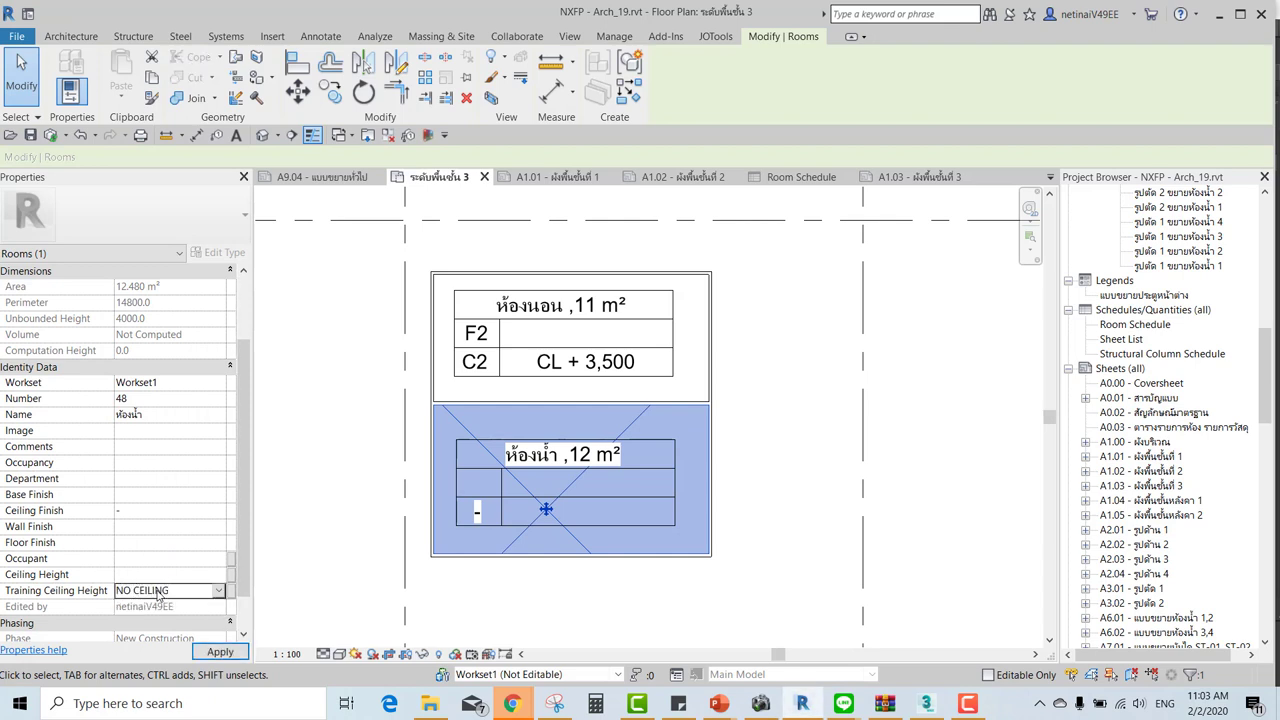
key("Return")
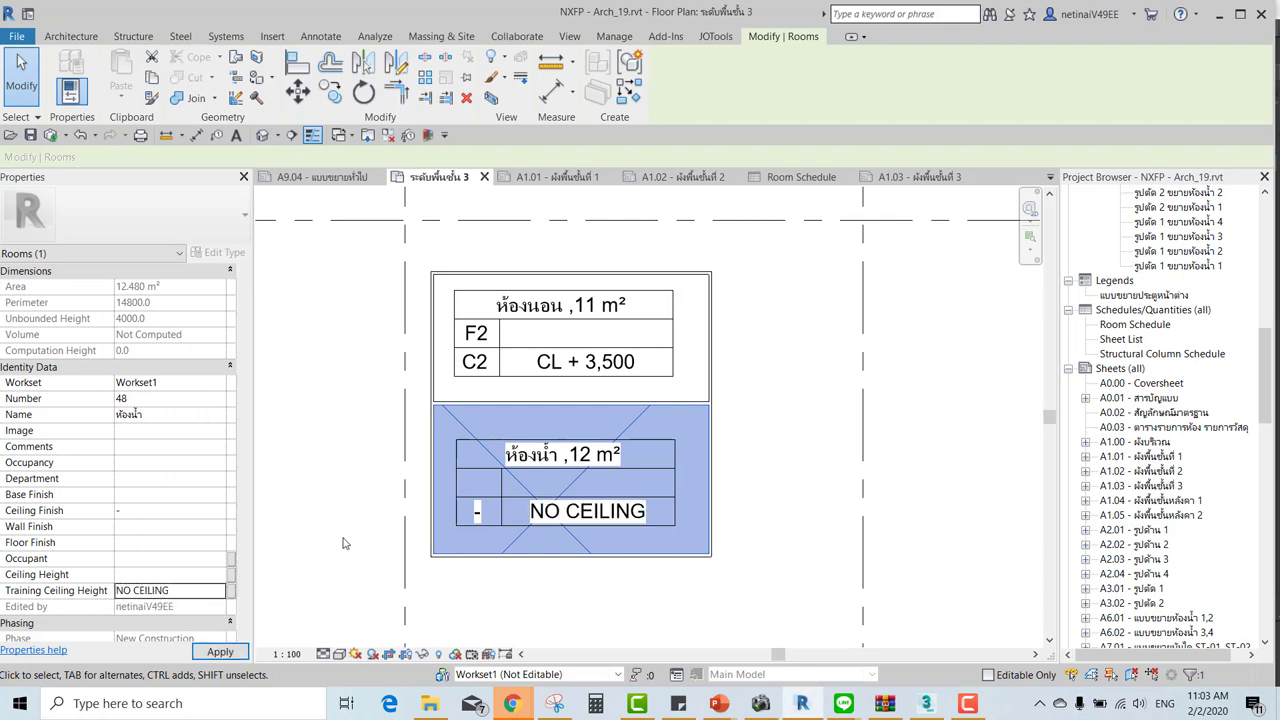
left_click(145, 545)
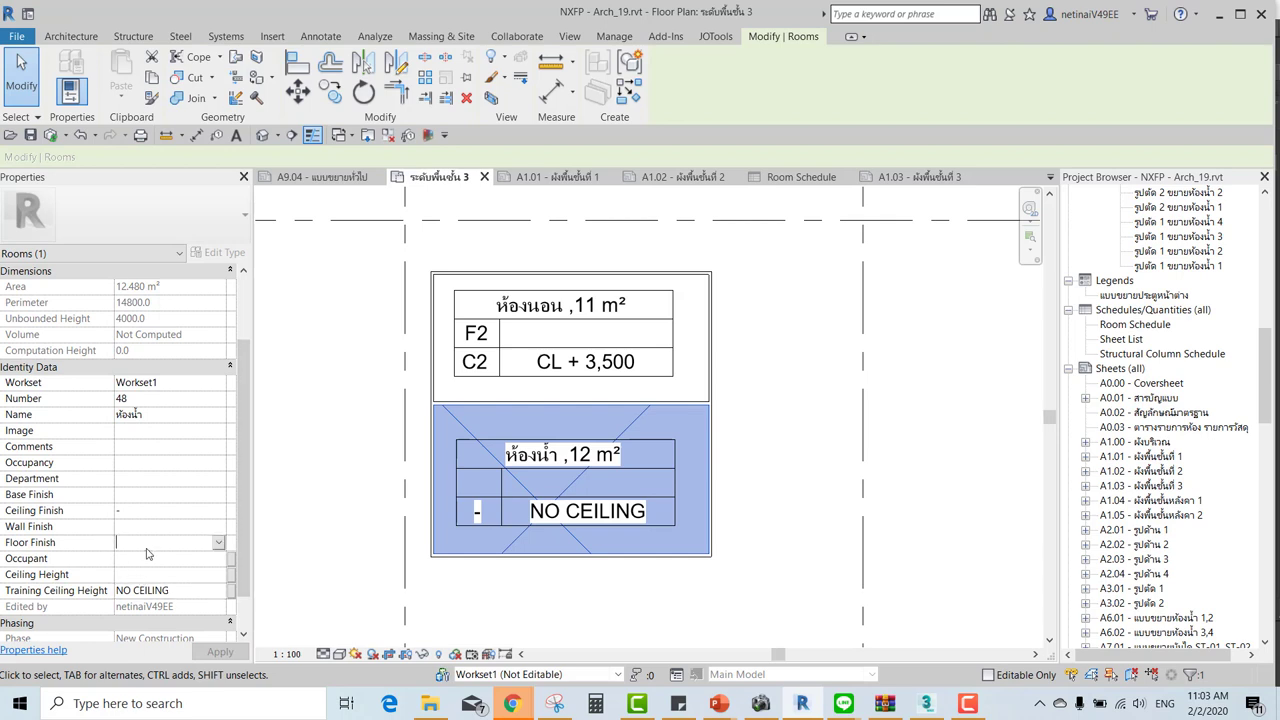
type("F3")
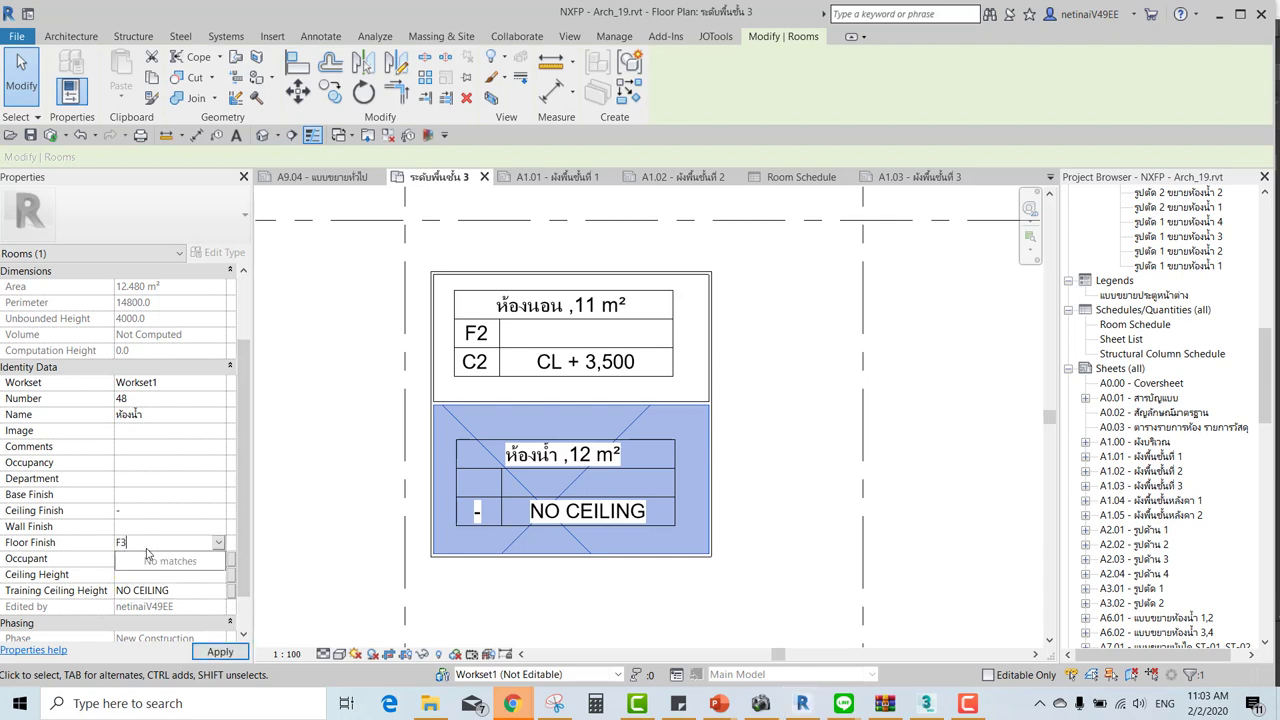
left_click(355, 520)
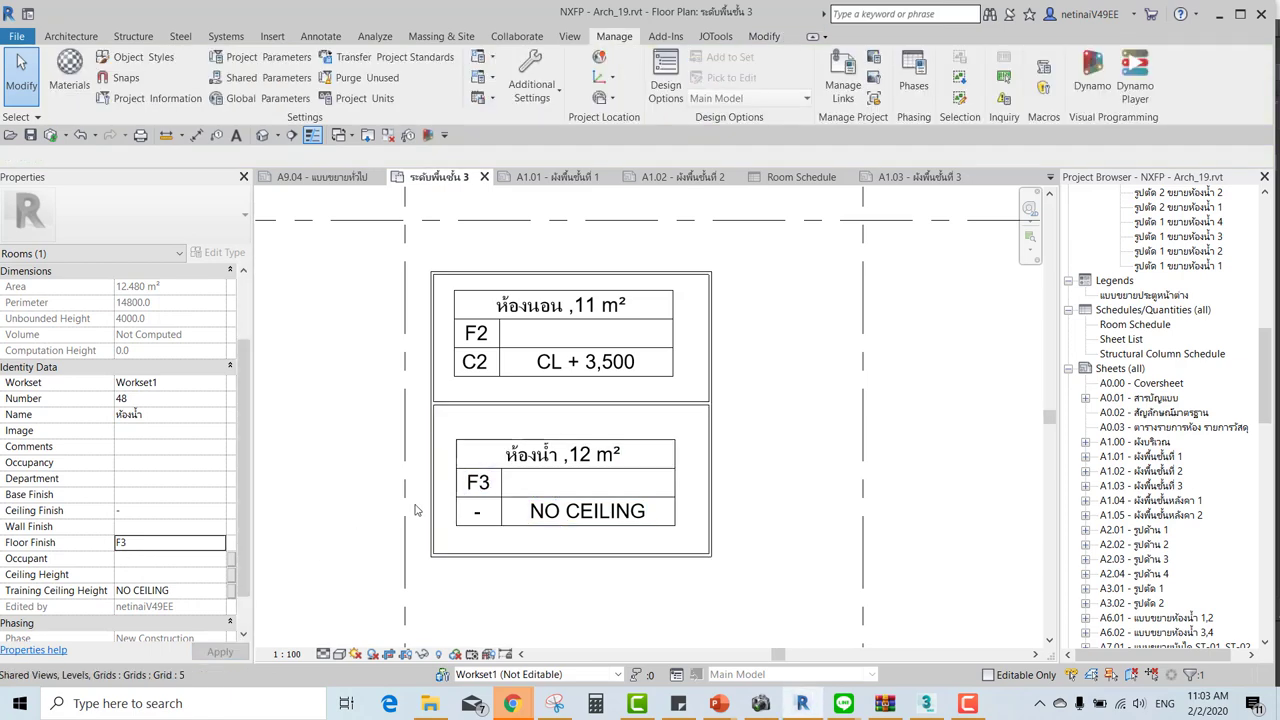
scroll(380, 522, "down", 1)
scroll(380, 522, "up", 1)
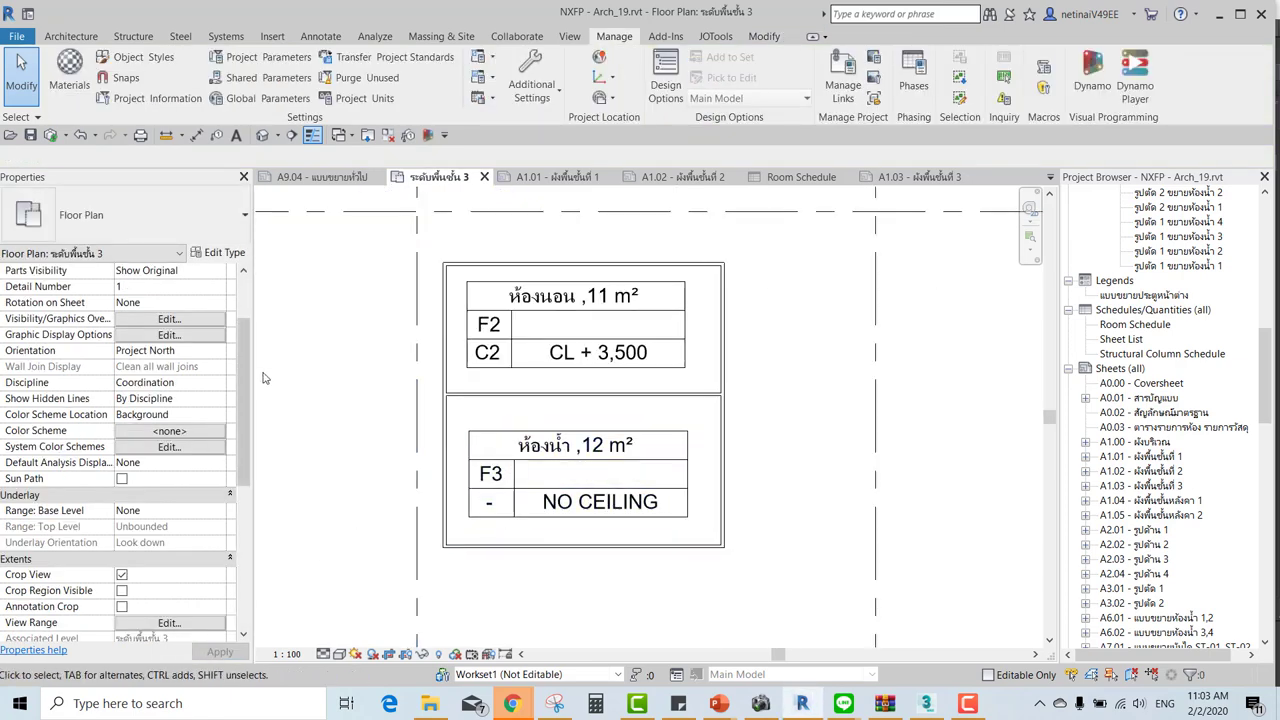
scroll(770, 430, "up", 2)
scroll(783, 447, "down", 1)
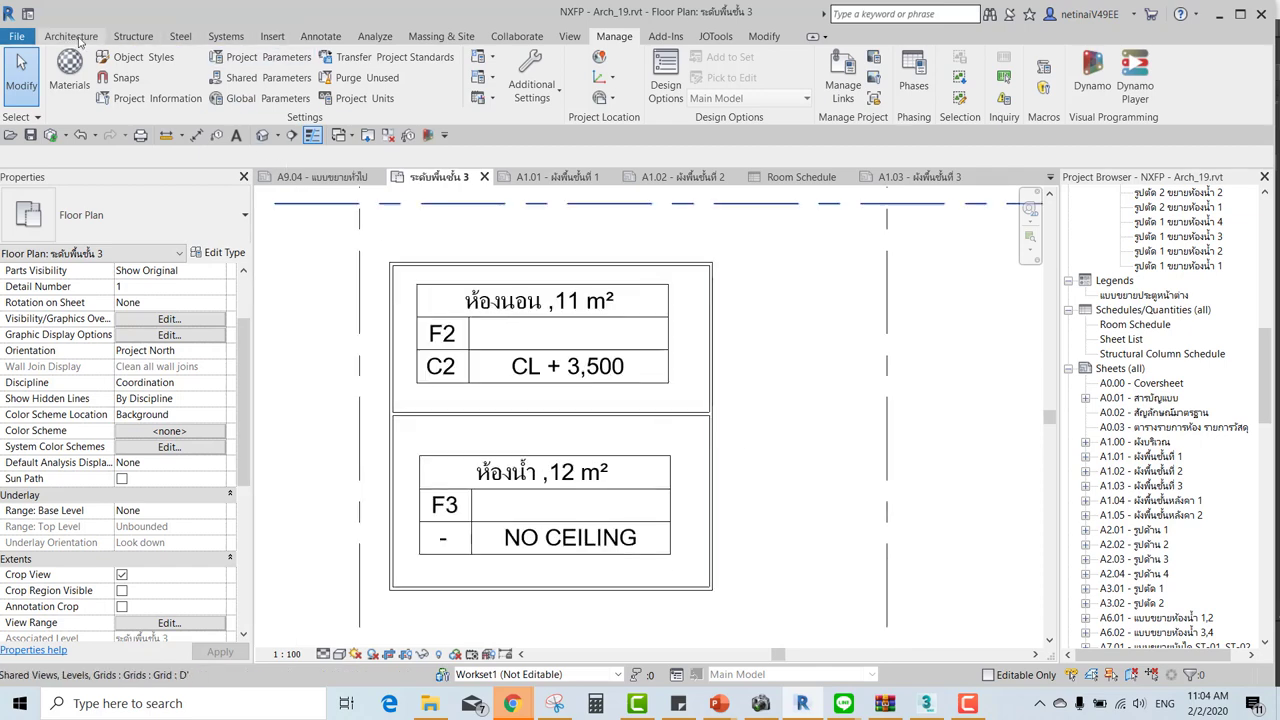
Sketch a rectangular floor outline for the lower room and finish the floor.
left_click(76, 42)
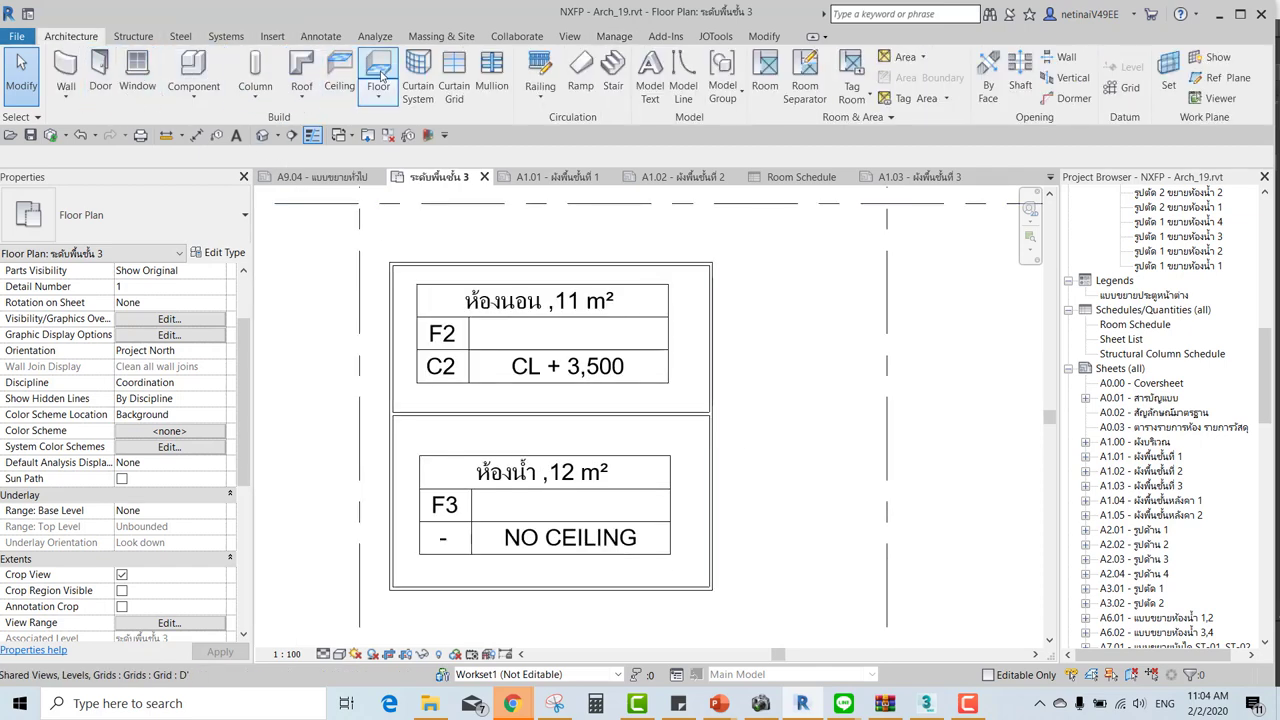
left_click(810, 60)
scroll(408, 270, "up", 2)
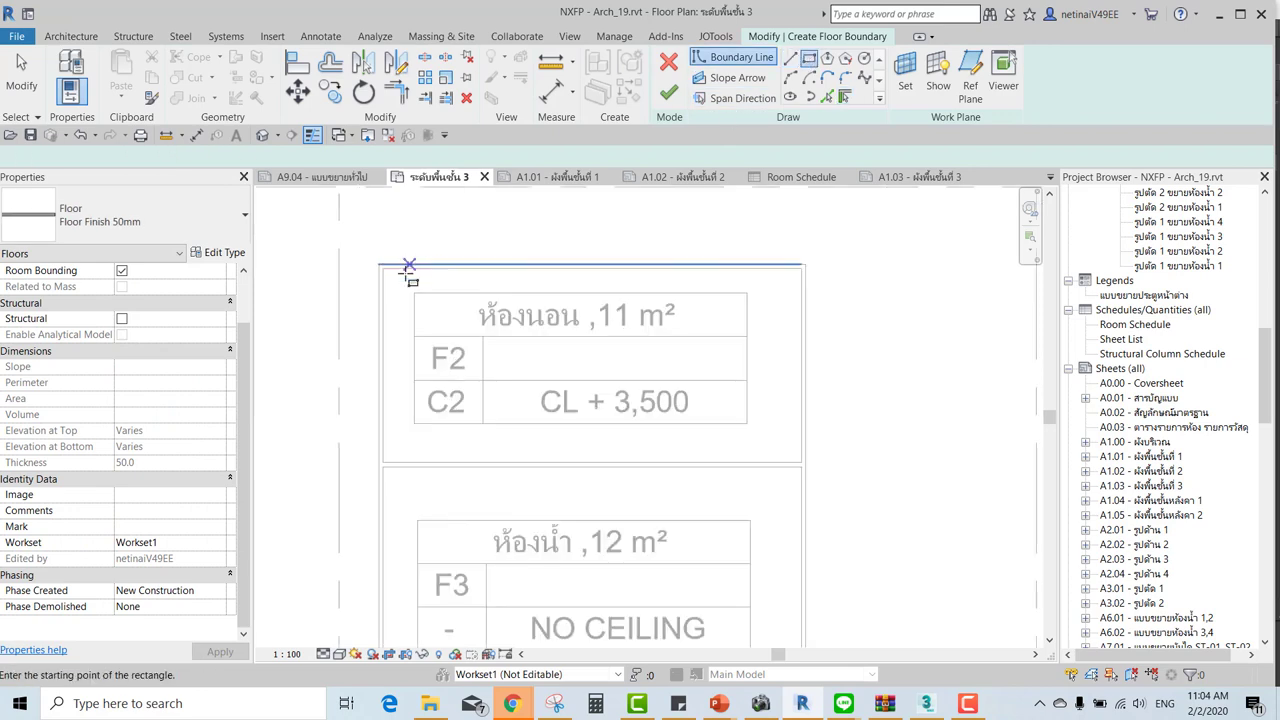
scroll(366, 257, "up", 2)
left_click(425, 305)
scroll(848, 486, "down", 2)
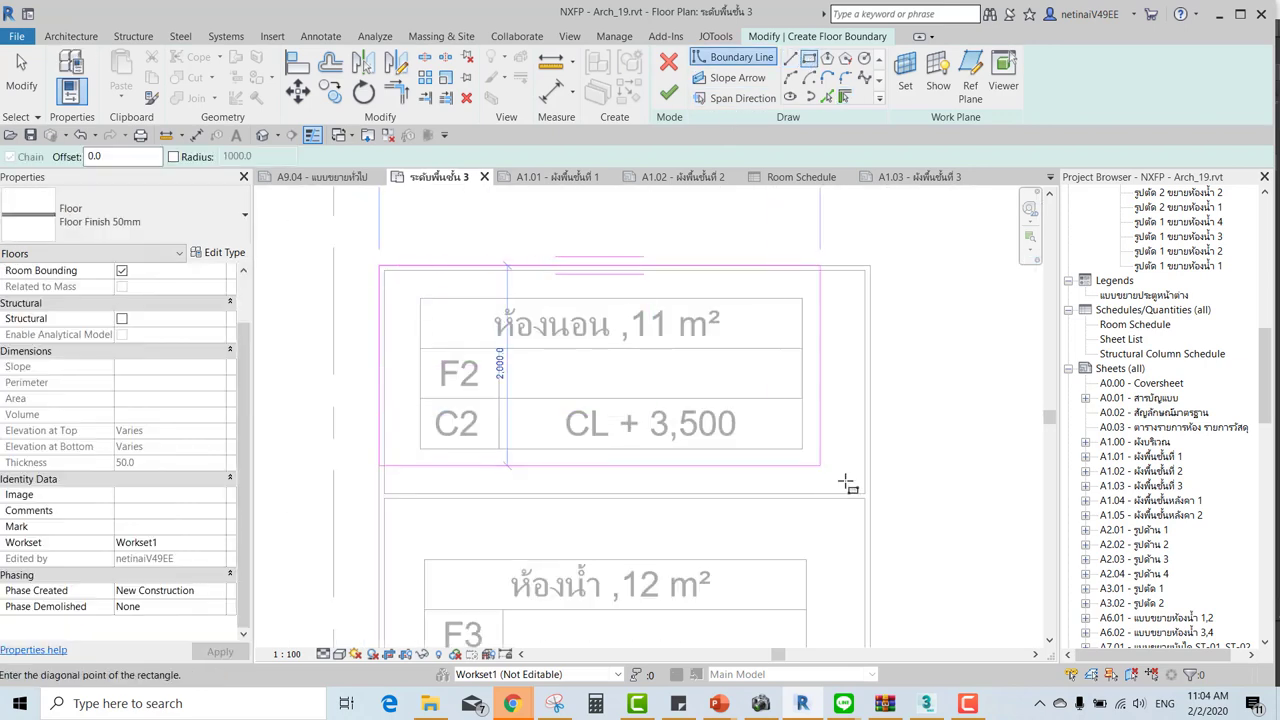
scroll(886, 506, "up", 2)
left_click(887, 507)
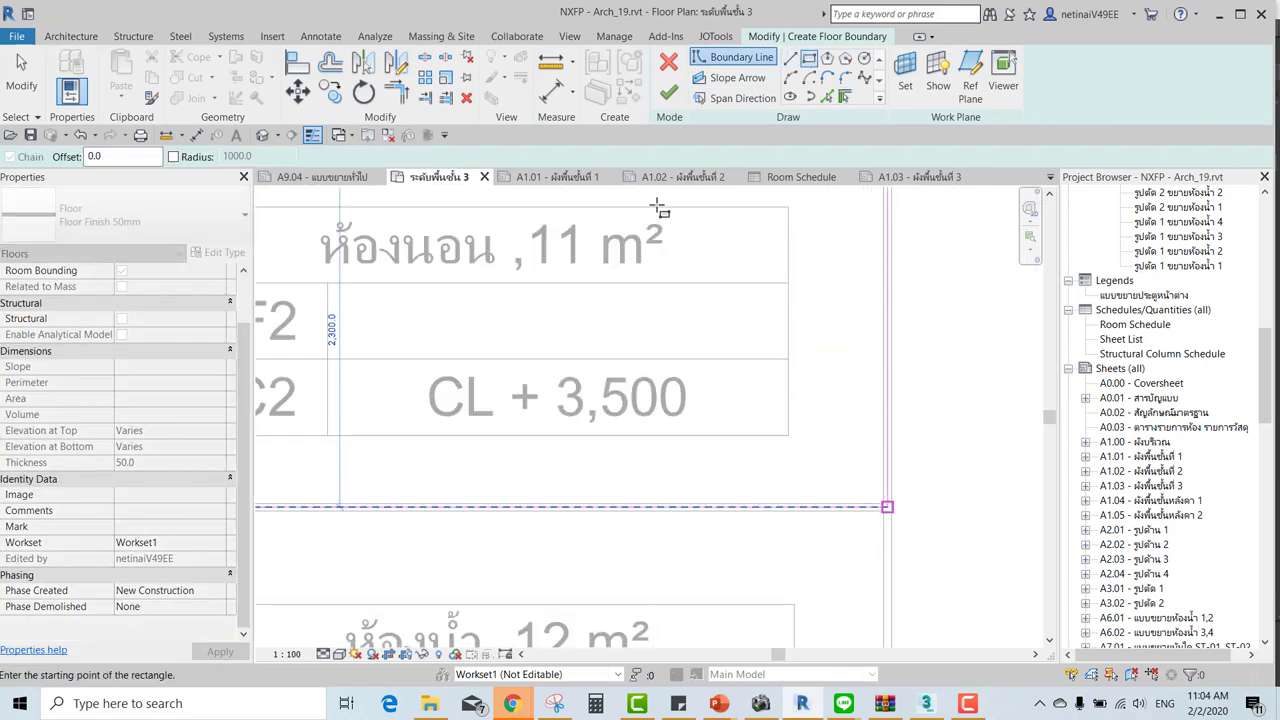
left_click(669, 92)
scroll(583, 380, "down", 3)
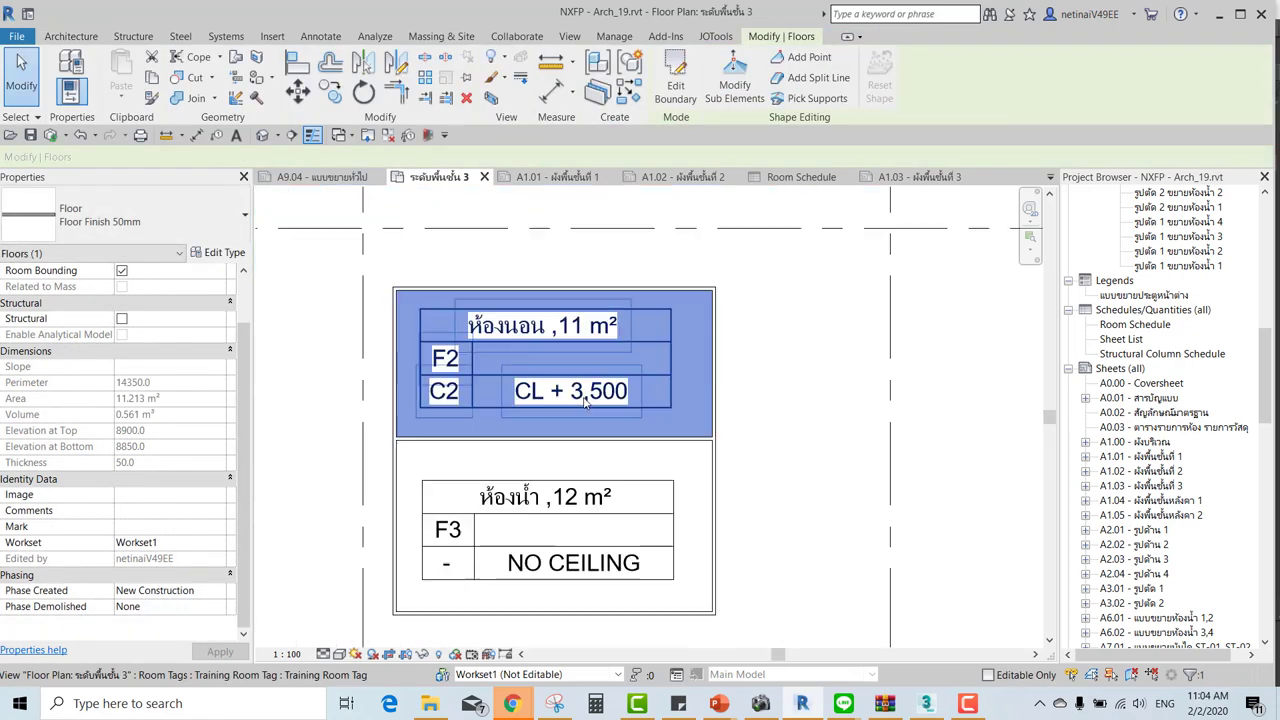
Redraw the floor boundary as a rectangle filling the bathroom and finish the sketch.
left_click(675, 80)
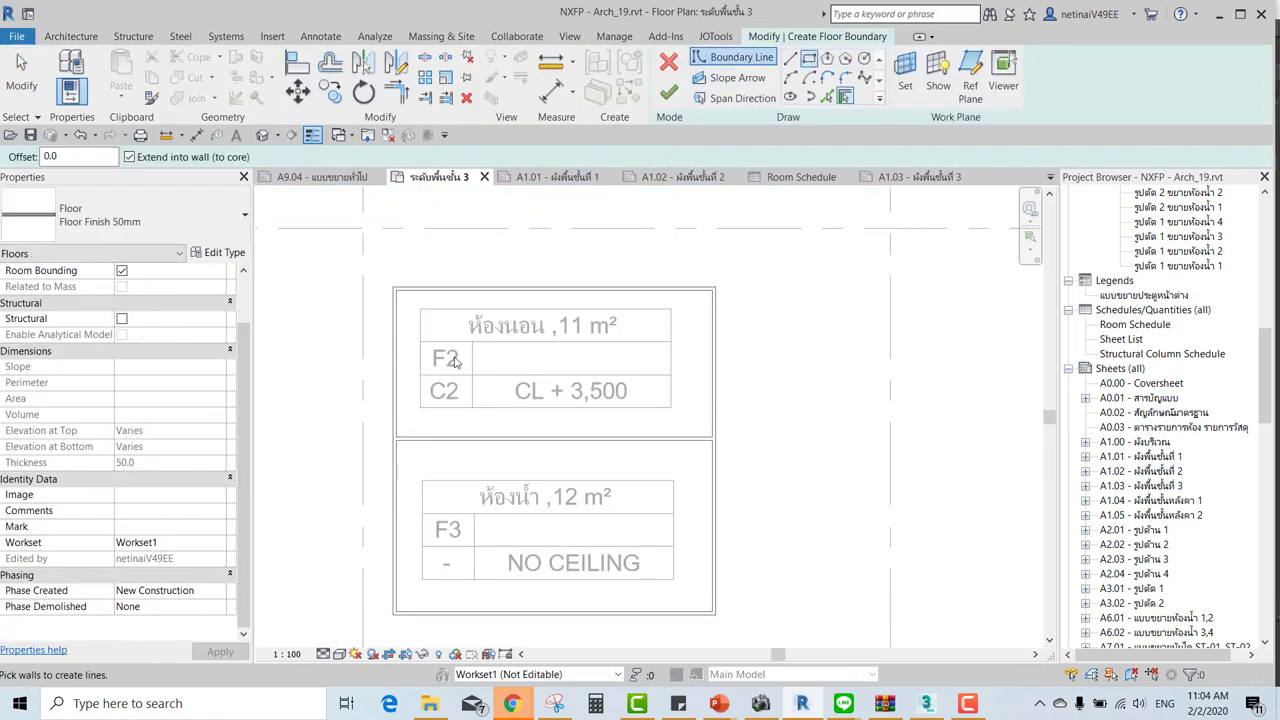
key("l")
key("i")
scroll(414, 451, "up", 2)
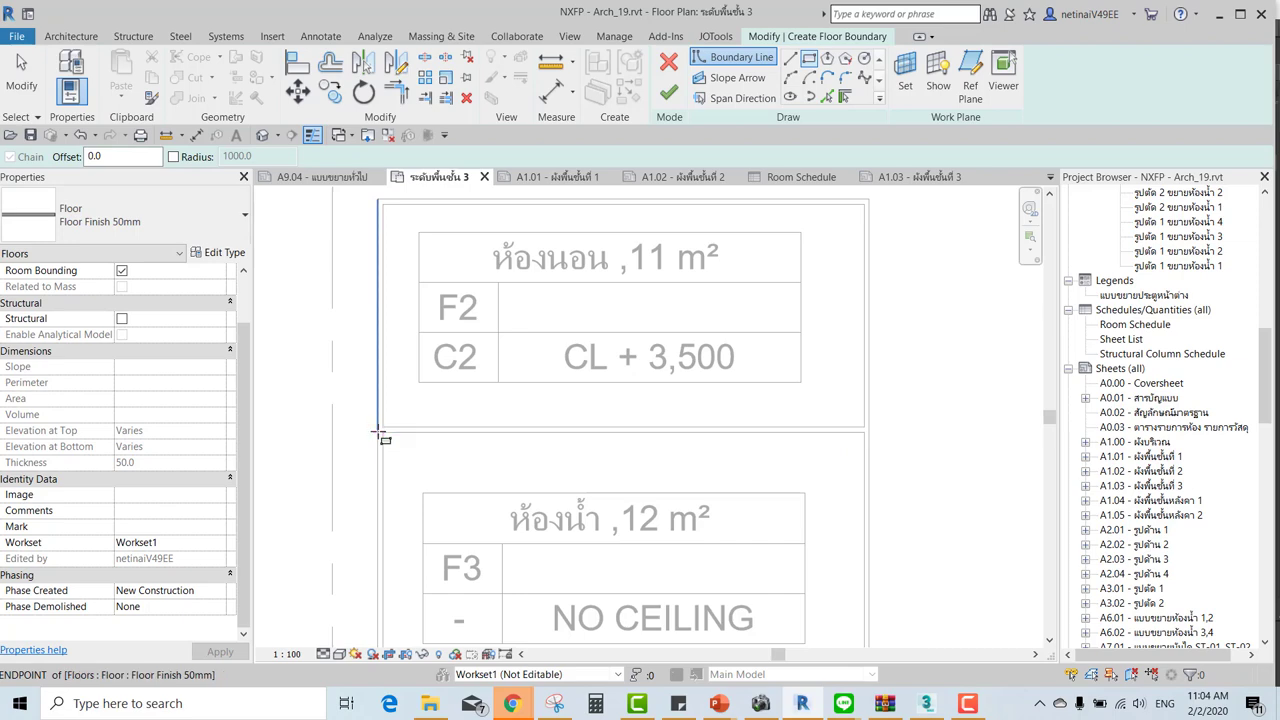
left_click(378, 435)
left_click(704, 611)
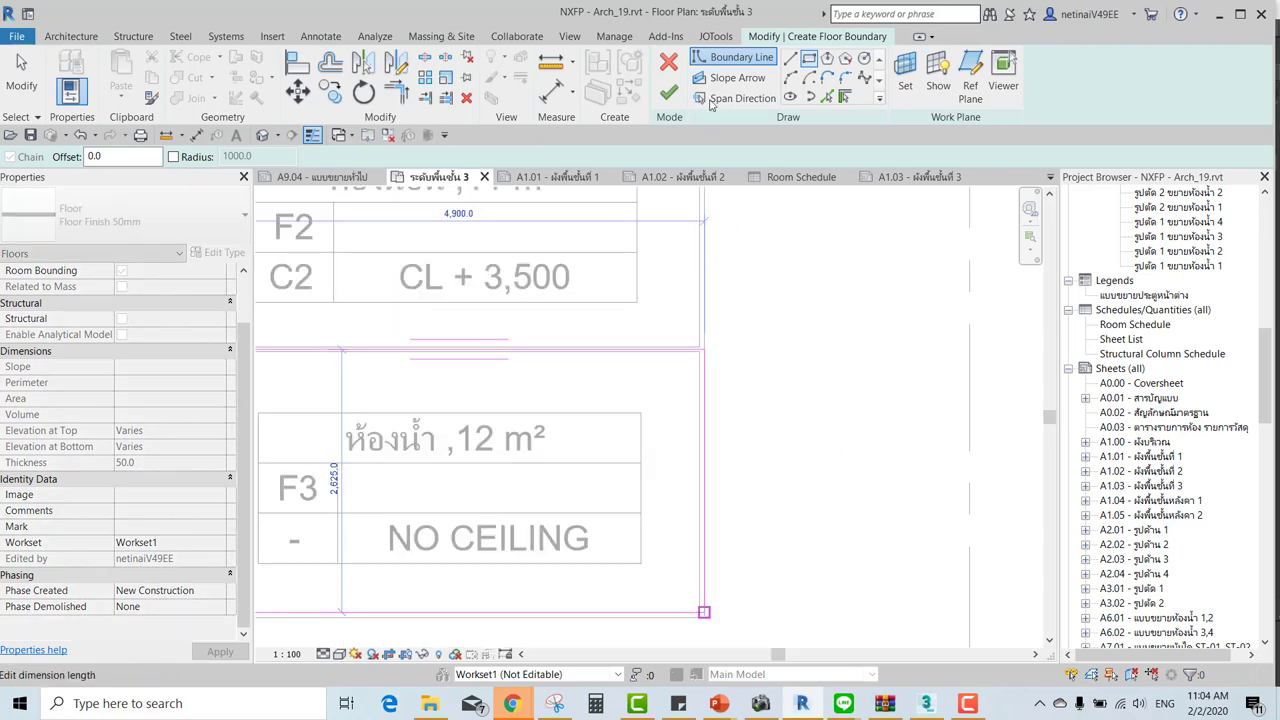
left_click(668, 92)
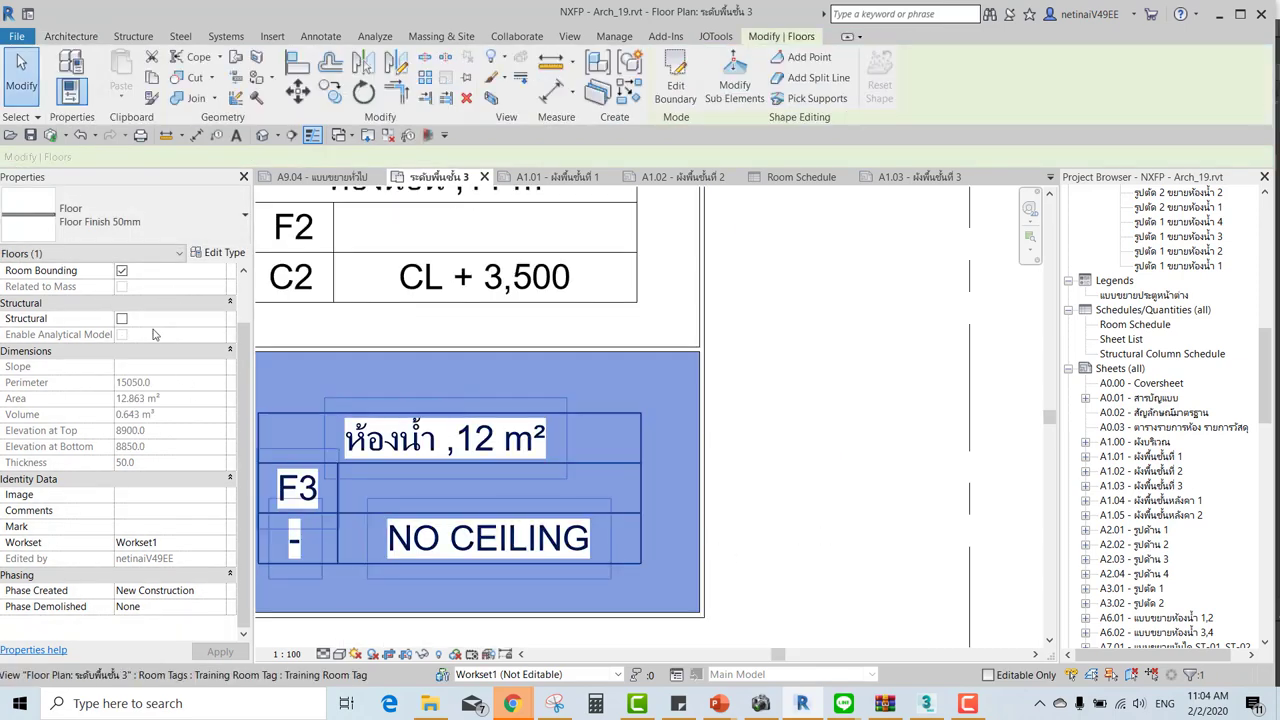
scroll(155, 334, "up", 2)
Set the bathroom floor's Height Offset From Level to -100.
key("Tab")
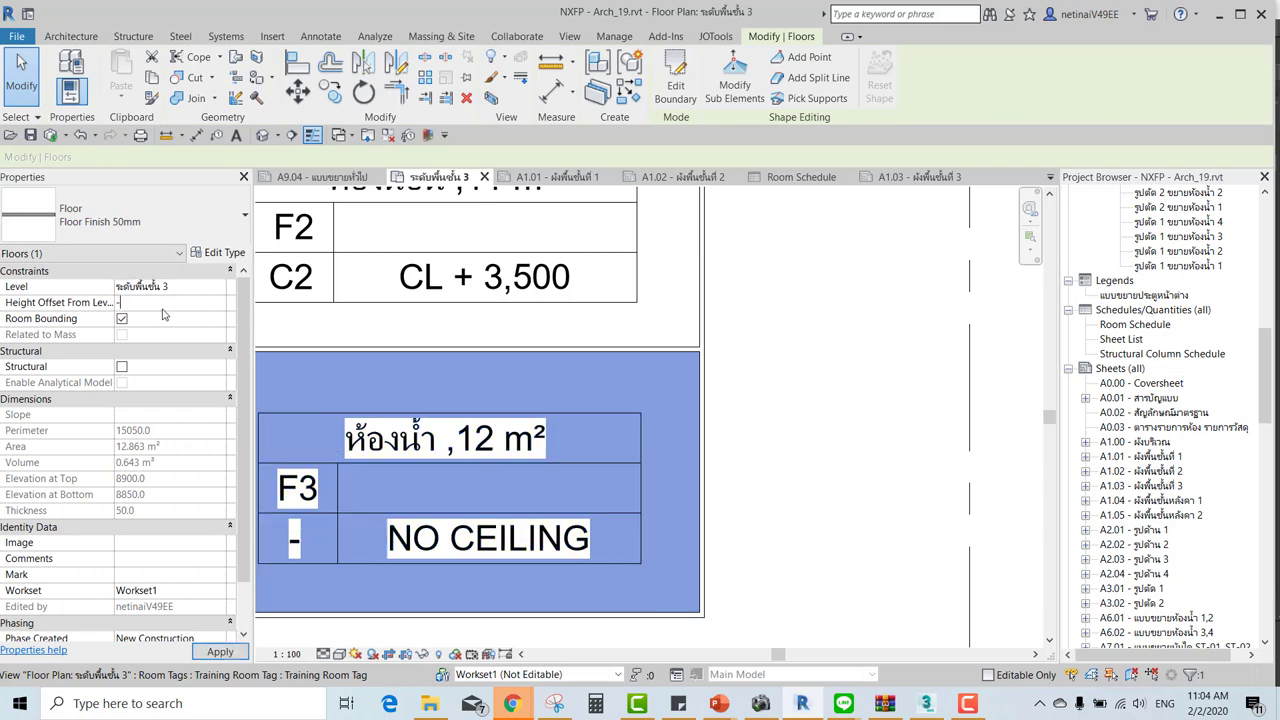
type("100.0")
key("Return")
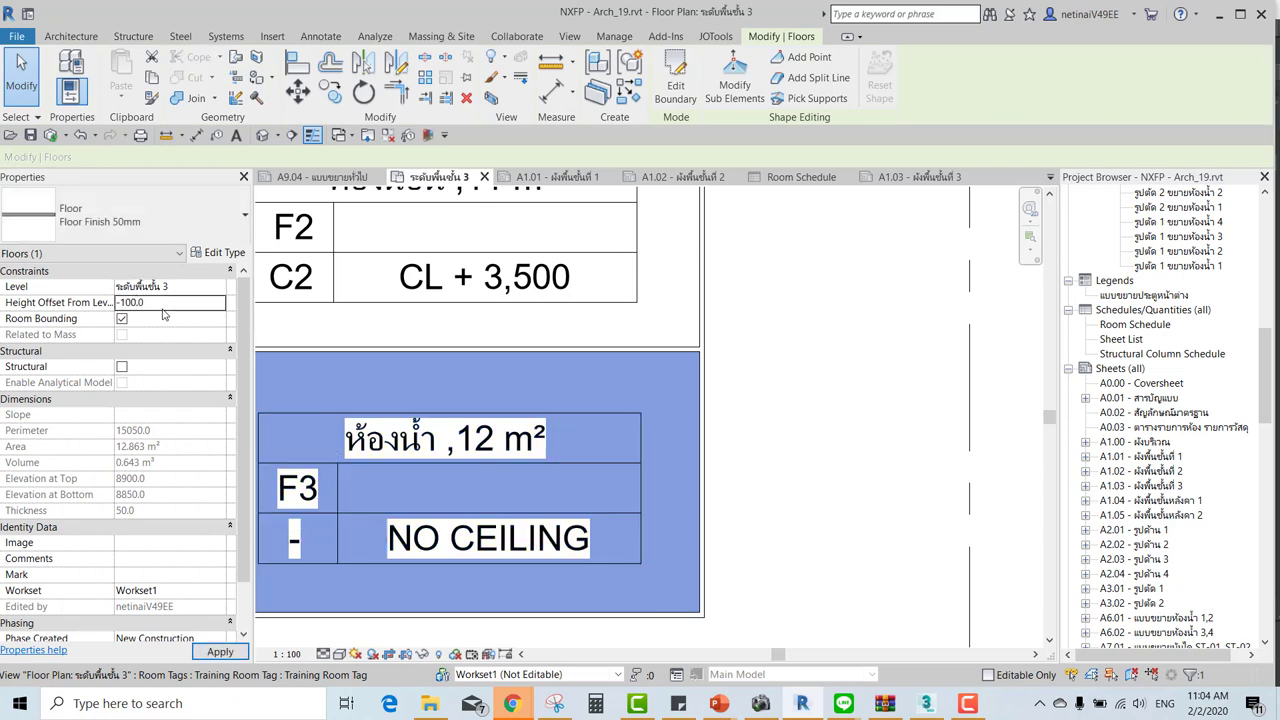
left_click(773, 436)
scroll(773, 436, "down", 2)
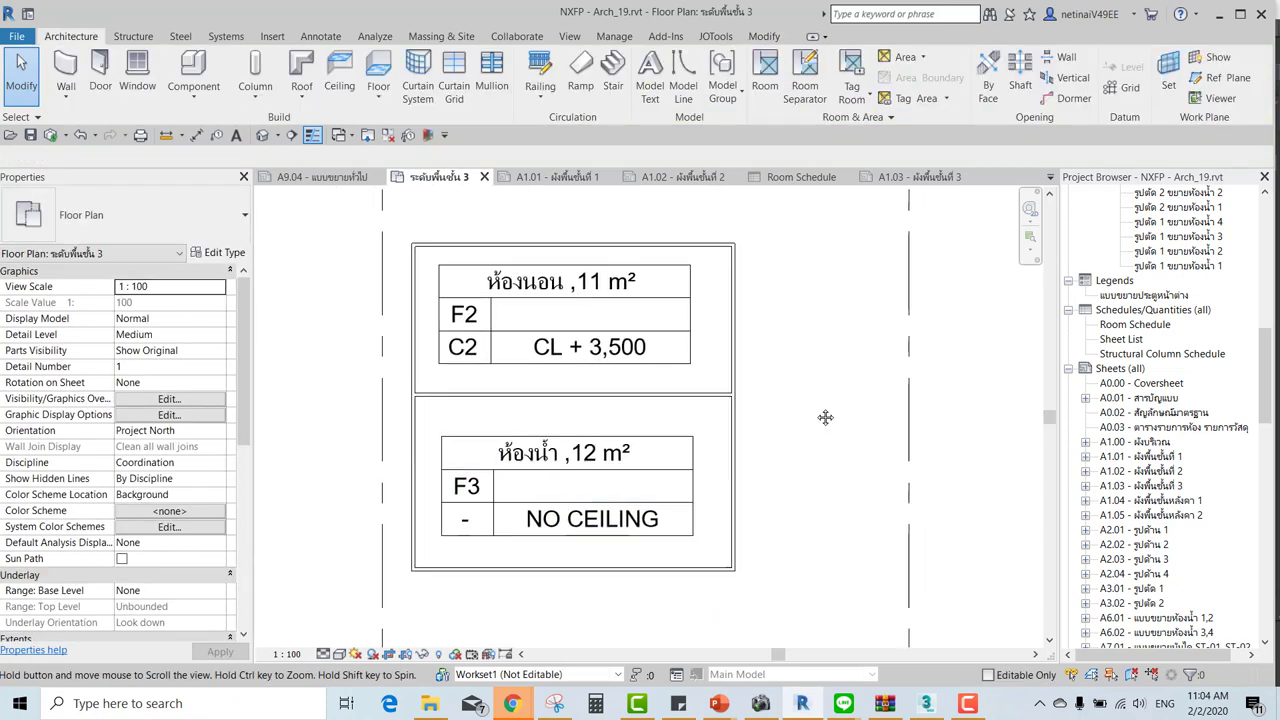
Tag both floors by category with free-end leaders, placing FL +8,900 and FL +8,800 tags.
left_click(320, 36)
left_click(646, 88)
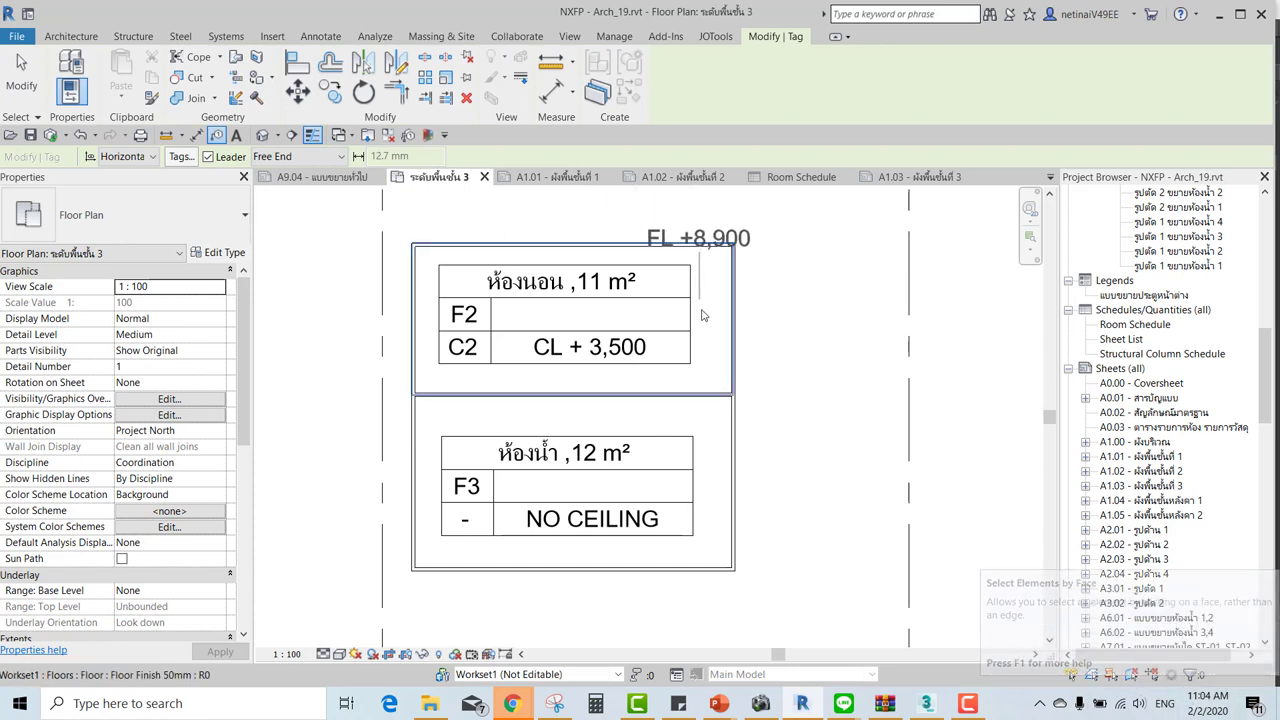
left_click(283, 158)
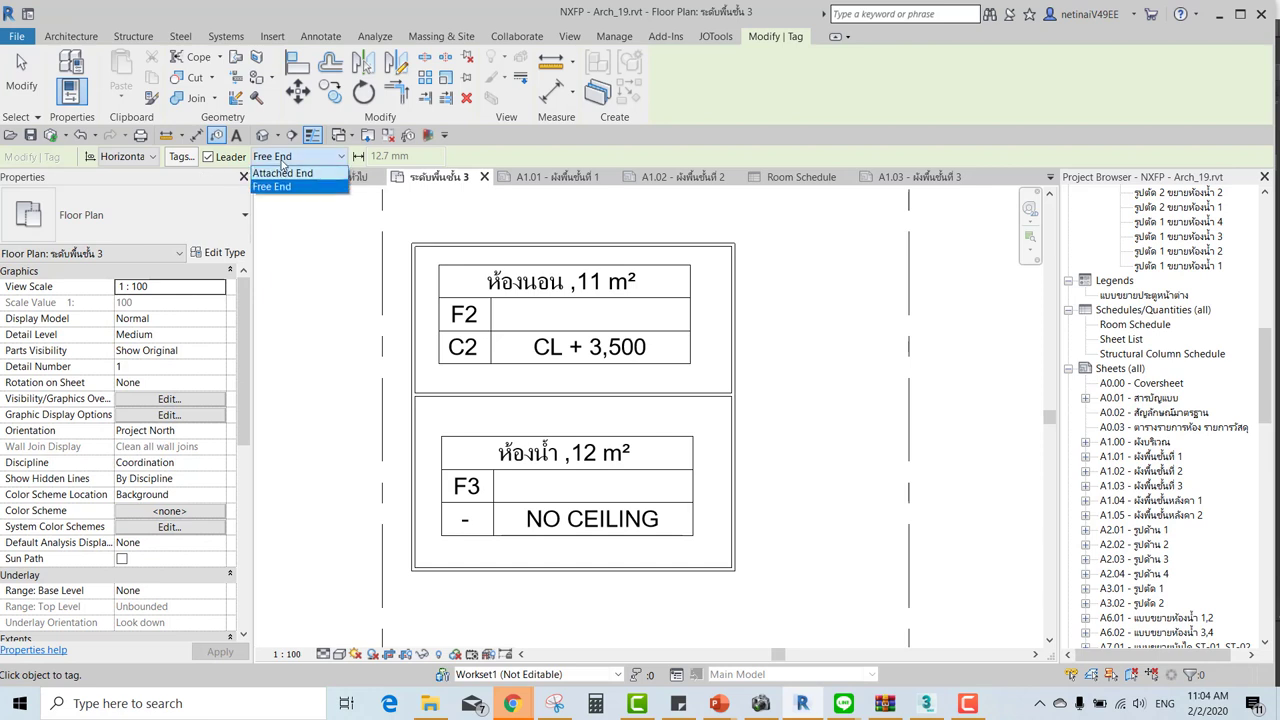
left_click(279, 173)
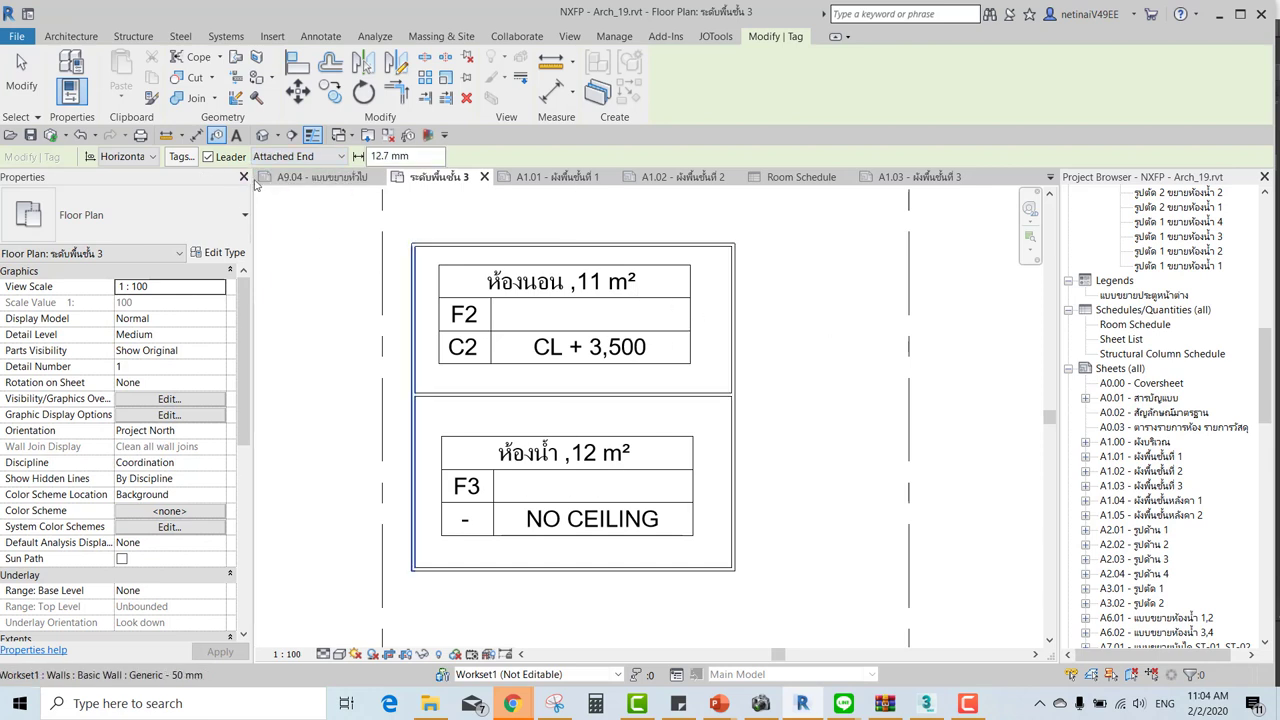
left_click(309, 159)
left_click(280, 187)
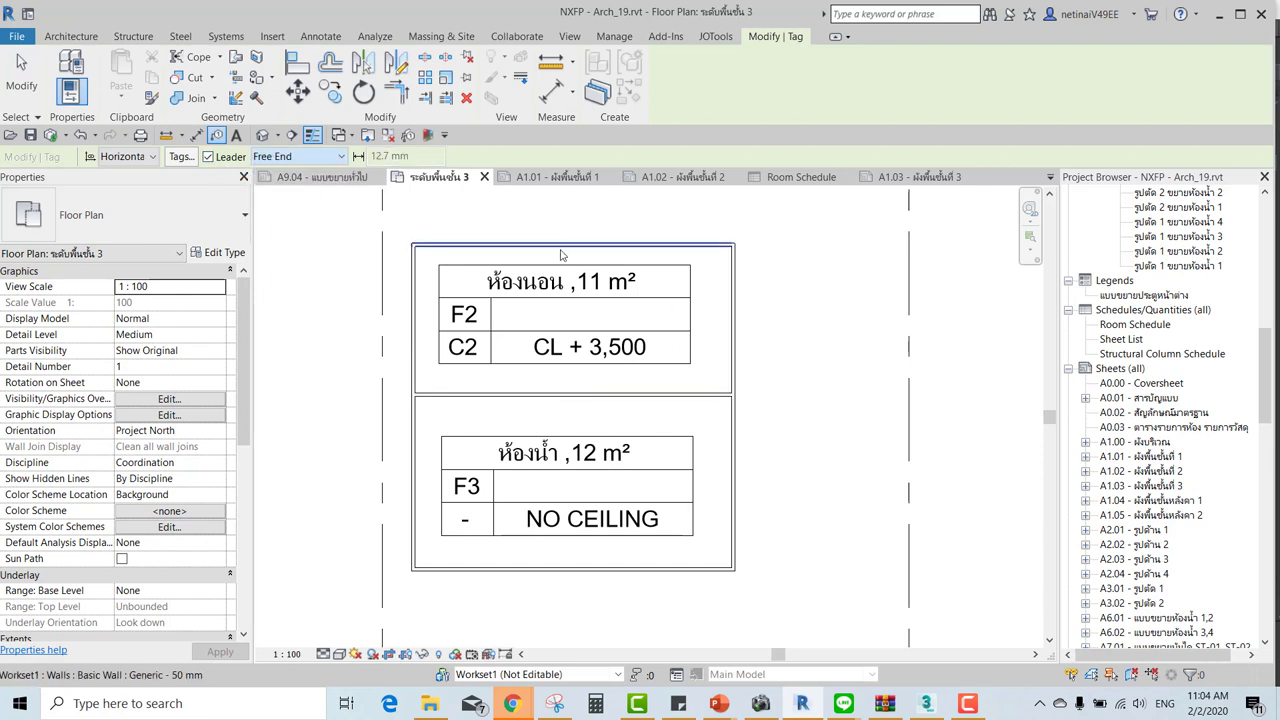
left_click(527, 308)
left_click(660, 222)
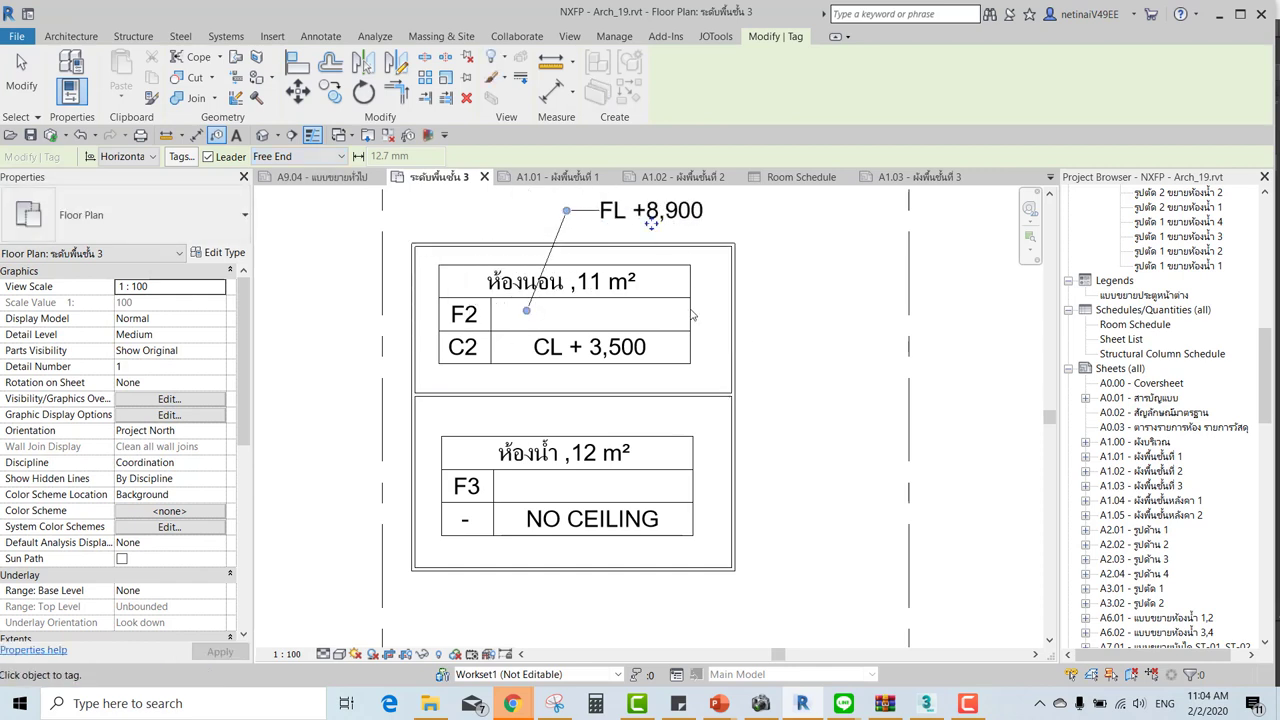
left_click(567, 486)
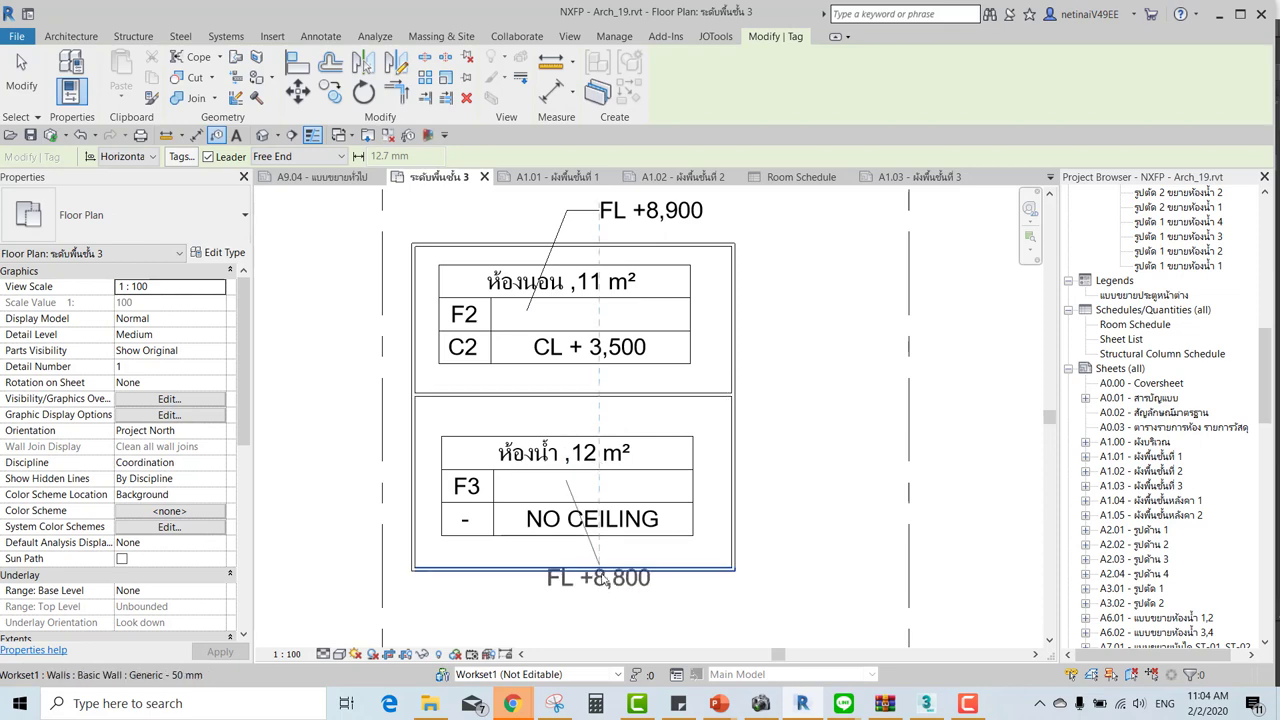
left_click(650, 600)
key("Escape")
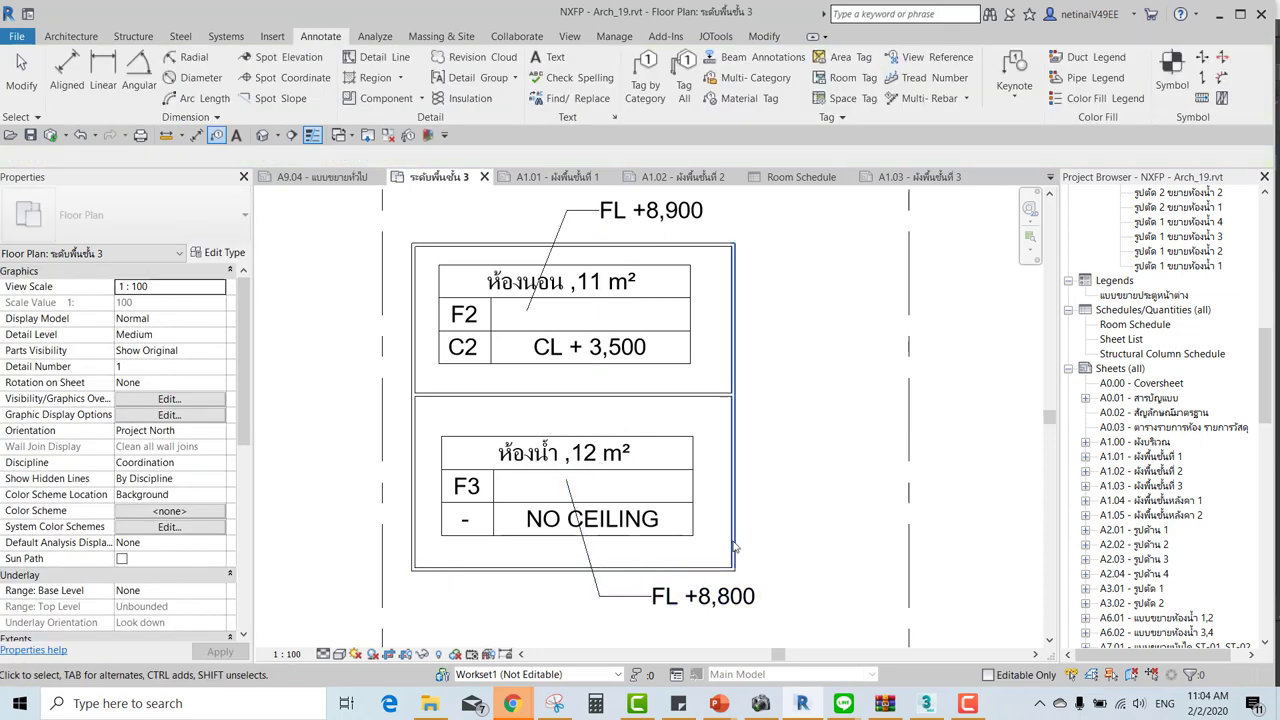
Remove both tags' leaders and move FL +8,900 into the F2 row, FL +8,800 into F3.
left_click(652, 224)
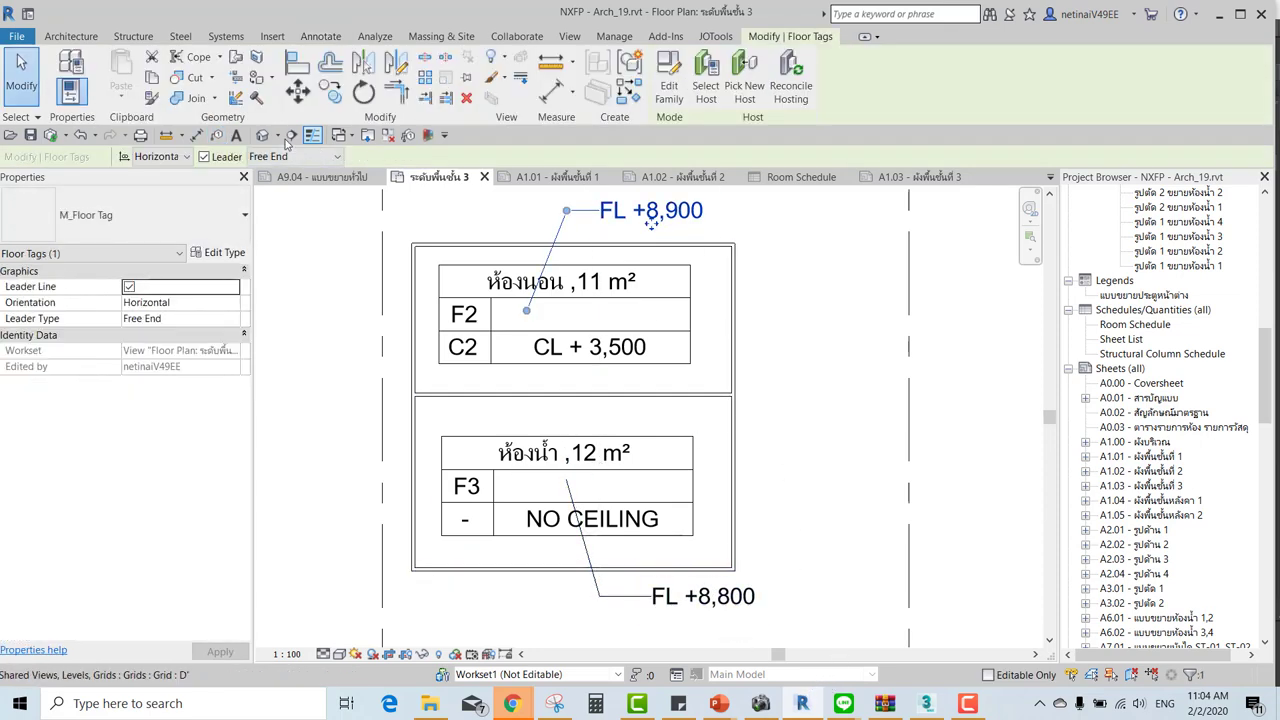
left_click(204, 157)
left_click_drag(628, 273, 565, 380)
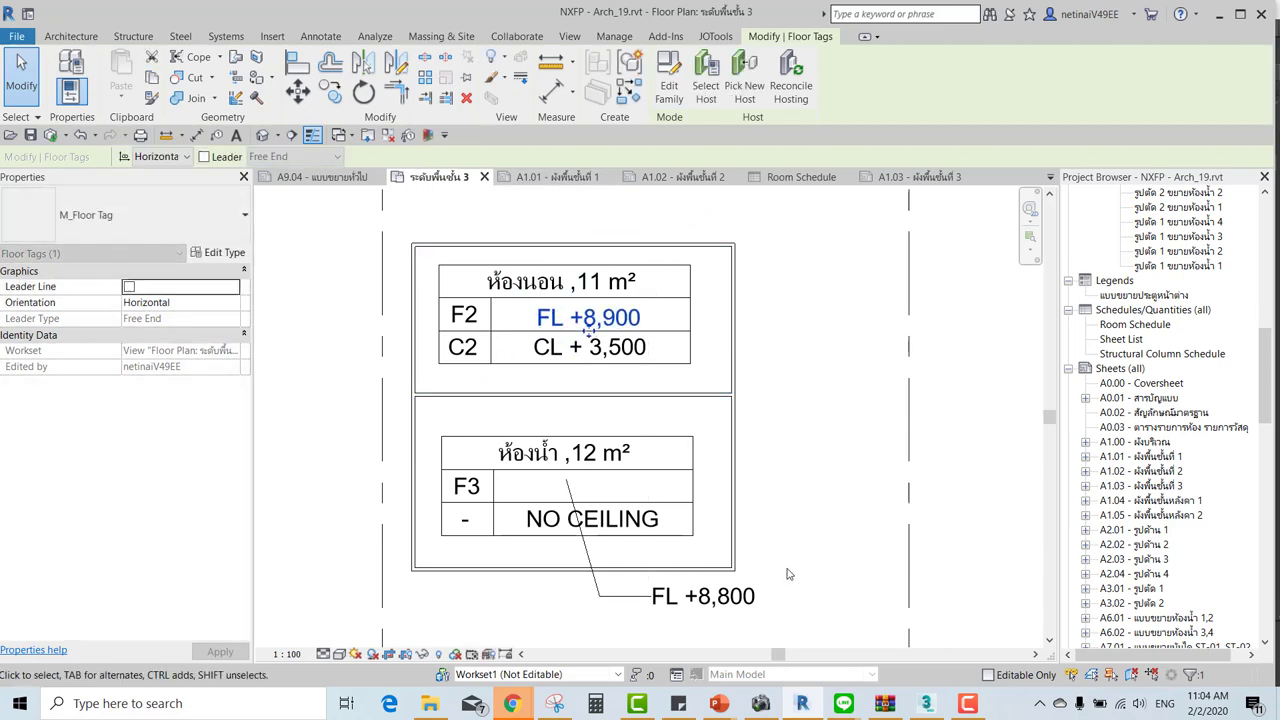
left_click(709, 486)
left_click(703, 596)
left_click(204, 157)
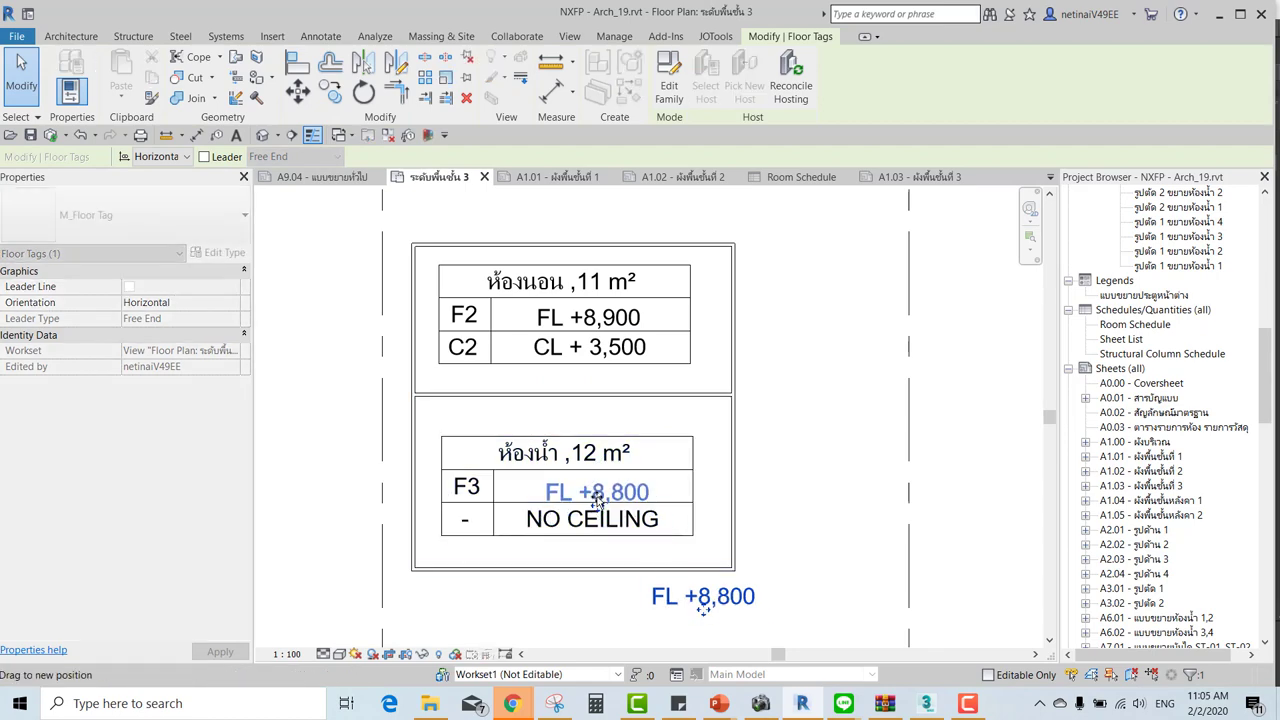
left_click_drag(597, 503, 597, 497)
left_click(760, 437)
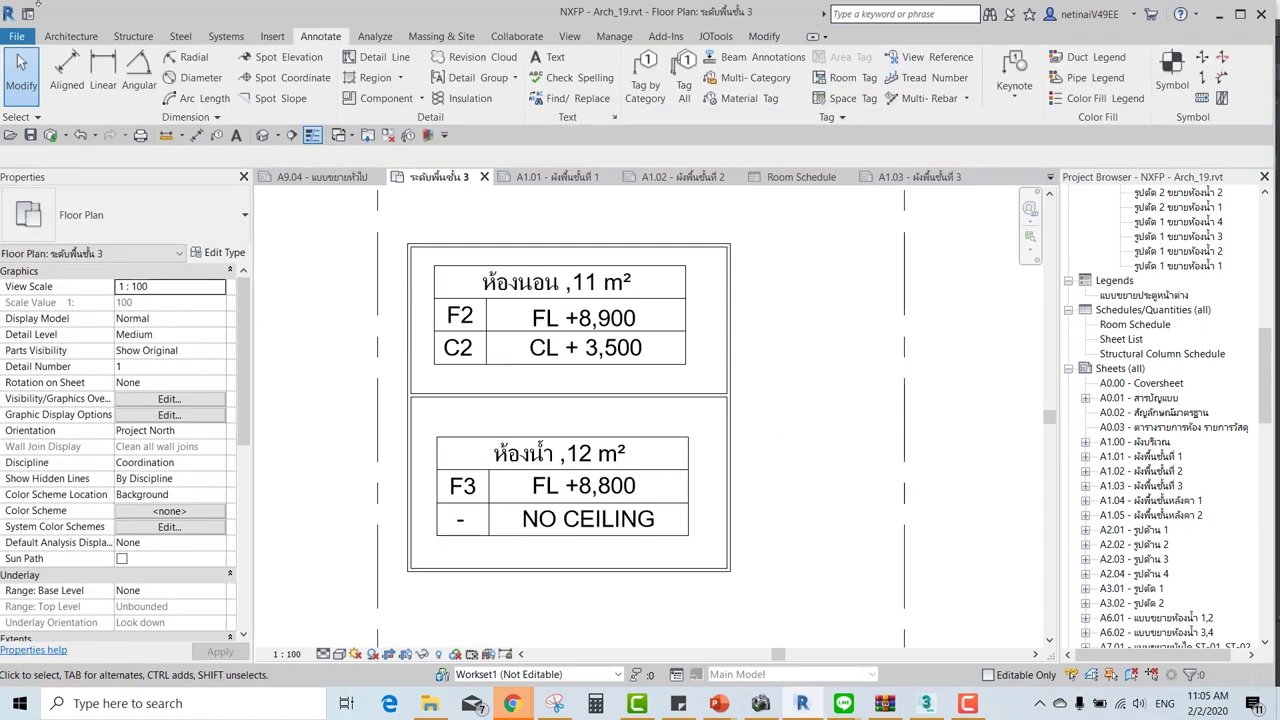
Create a new annotation symbol family from Metric Generic Tag.rft and remove its sample note.
left_click(17, 36)
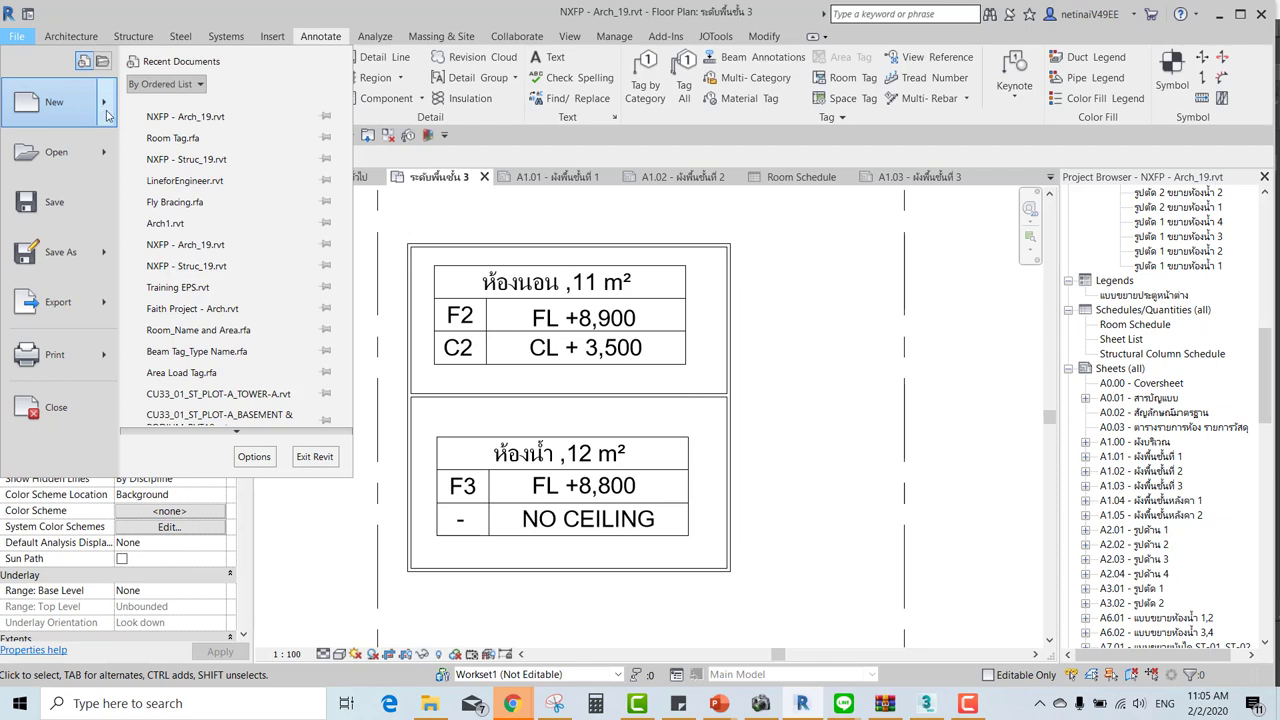
mouse_move(60, 102)
left_click(190, 392)
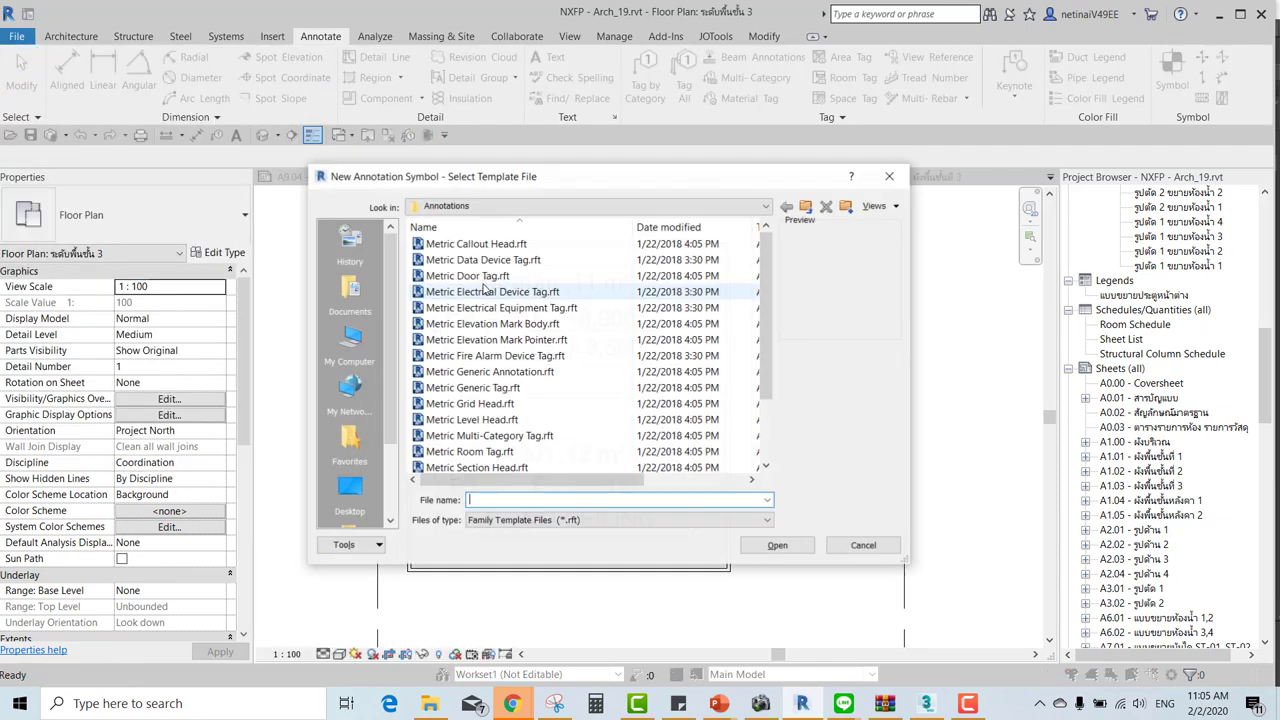
scroll(495, 292, "down", 2)
left_click(506, 310)
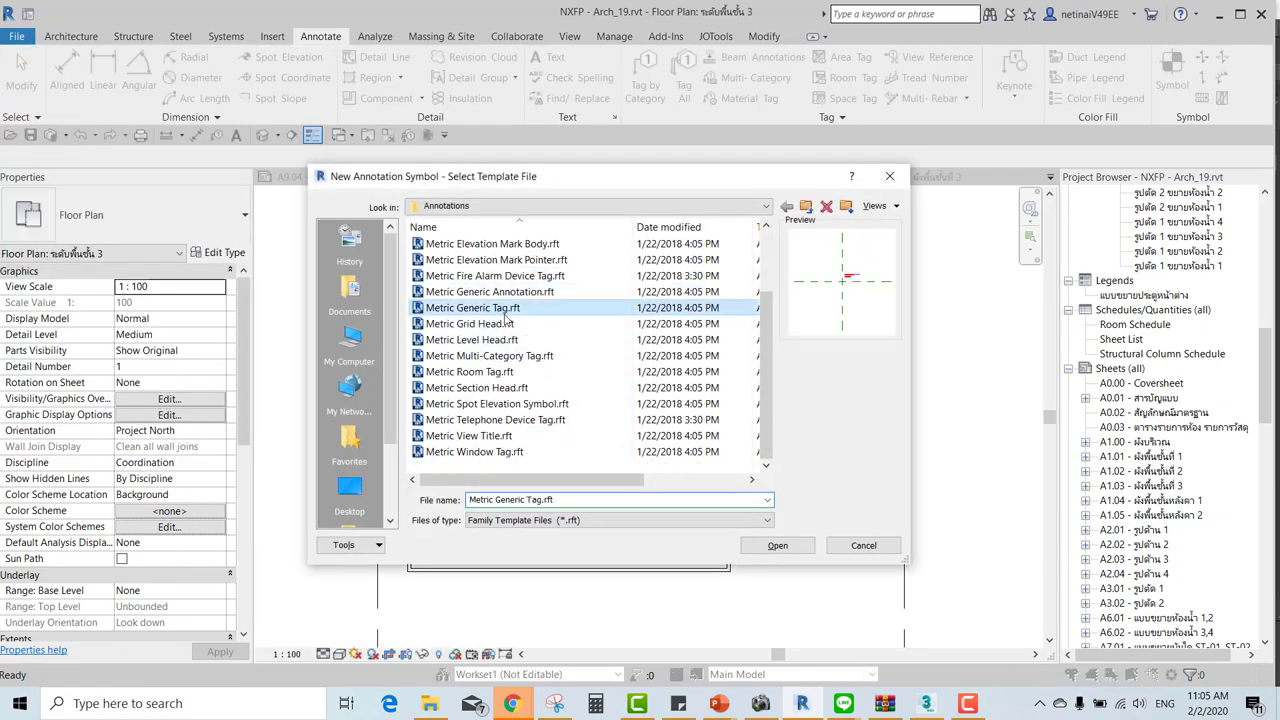
left_click(777, 545)
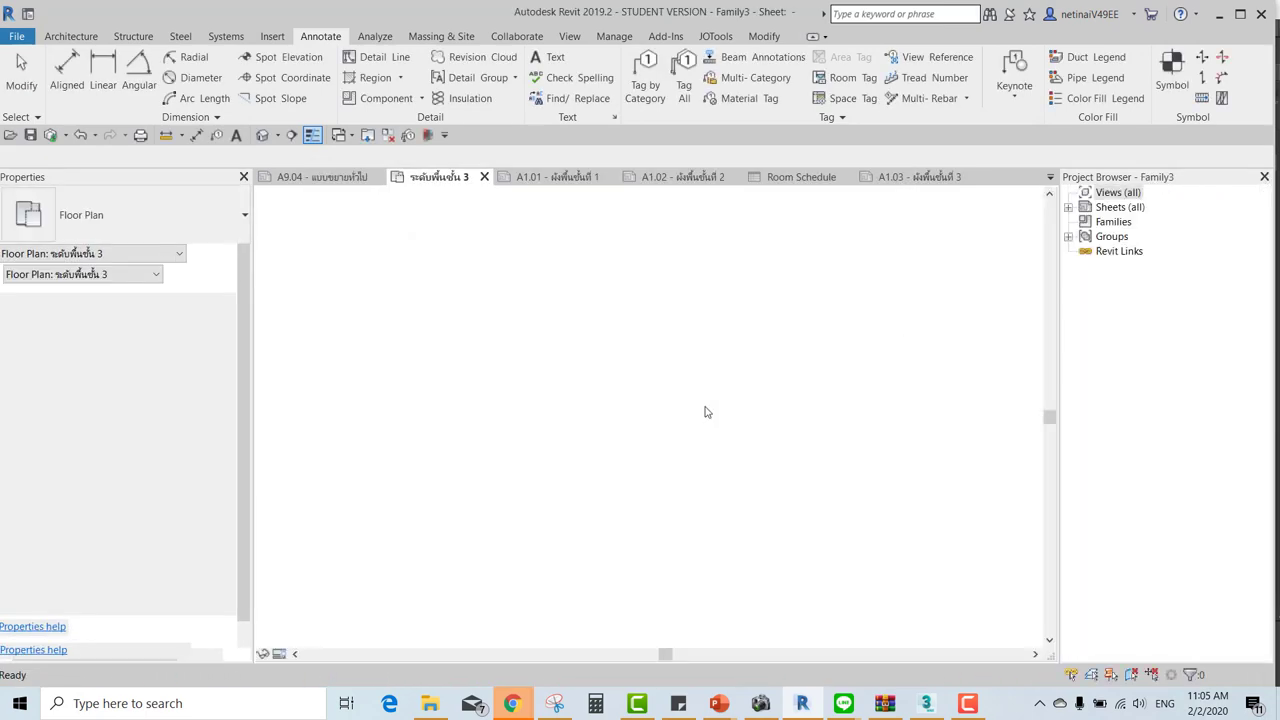
left_click(686, 383)
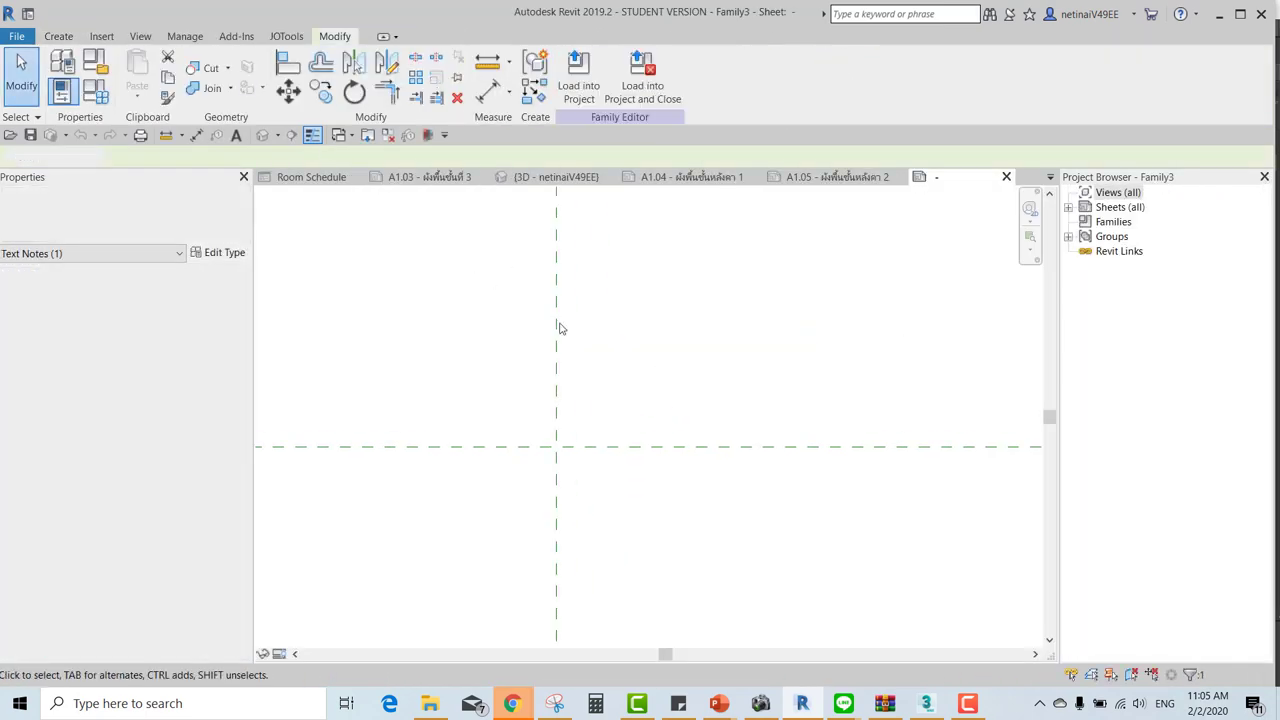
key("Escape")
Set the family category to Floor Tags.
left_click(95, 62)
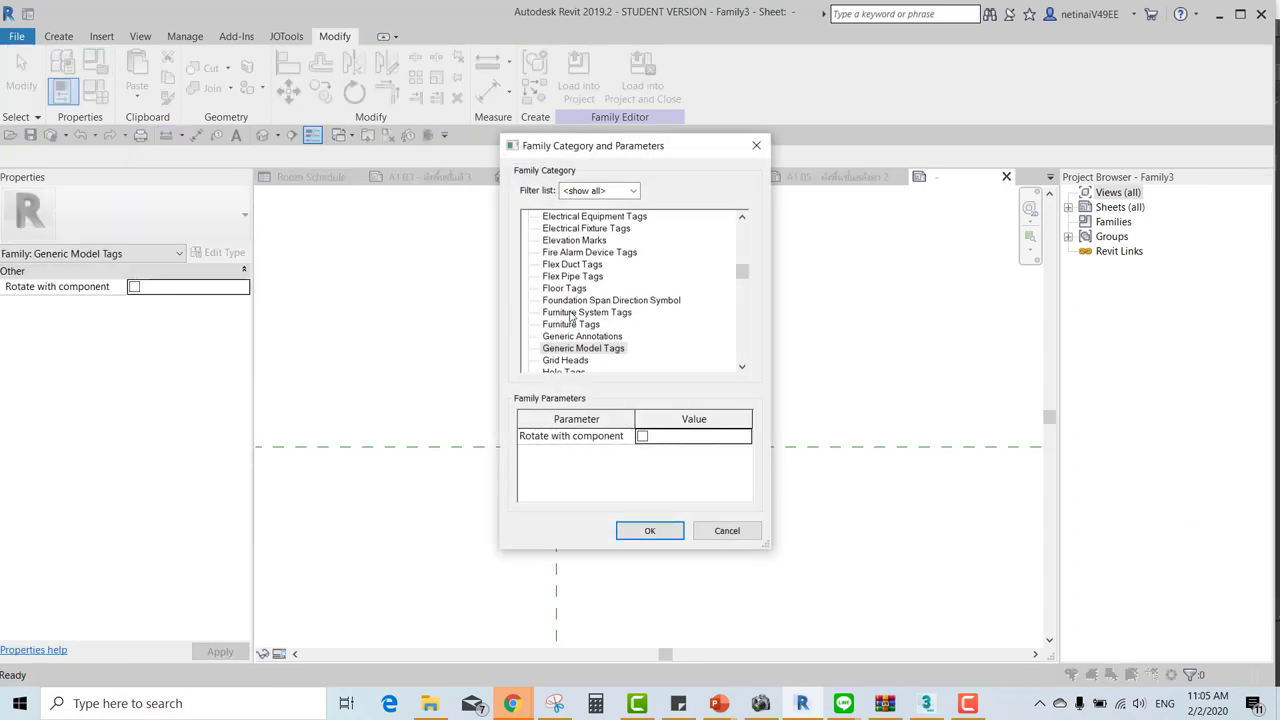
left_click(566, 289)
left_click(650, 530)
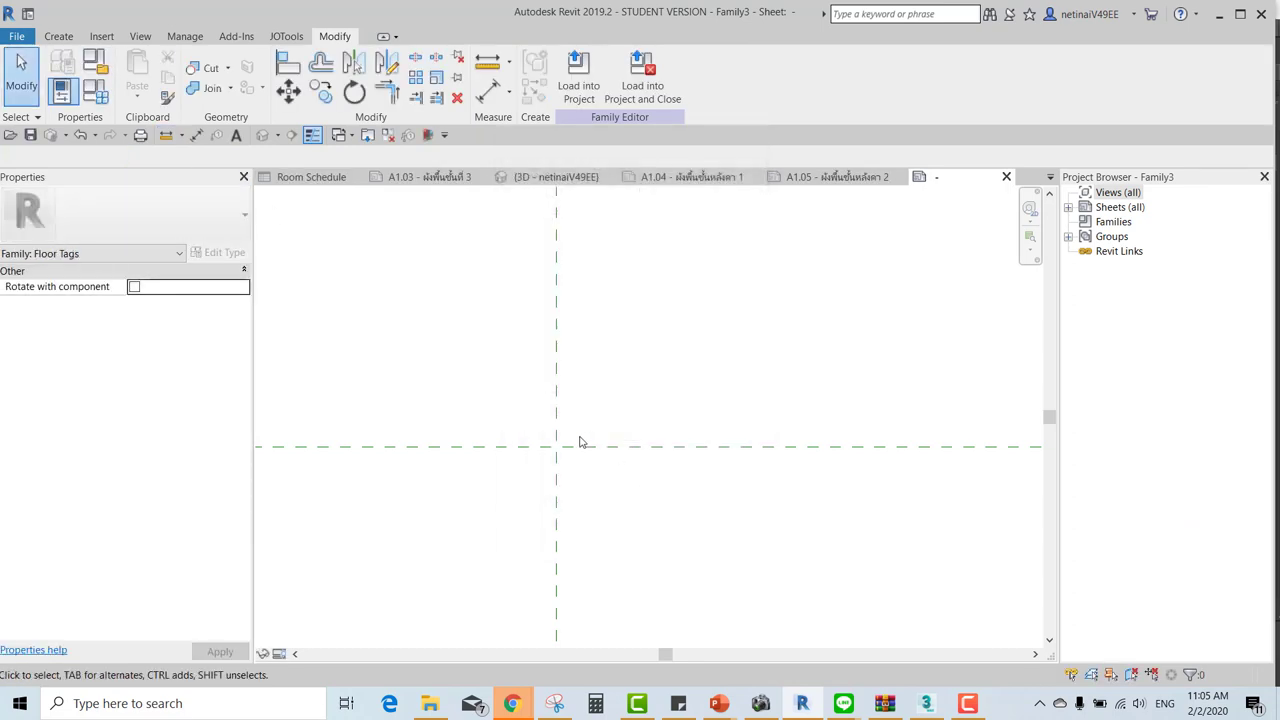
left_click(60, 38)
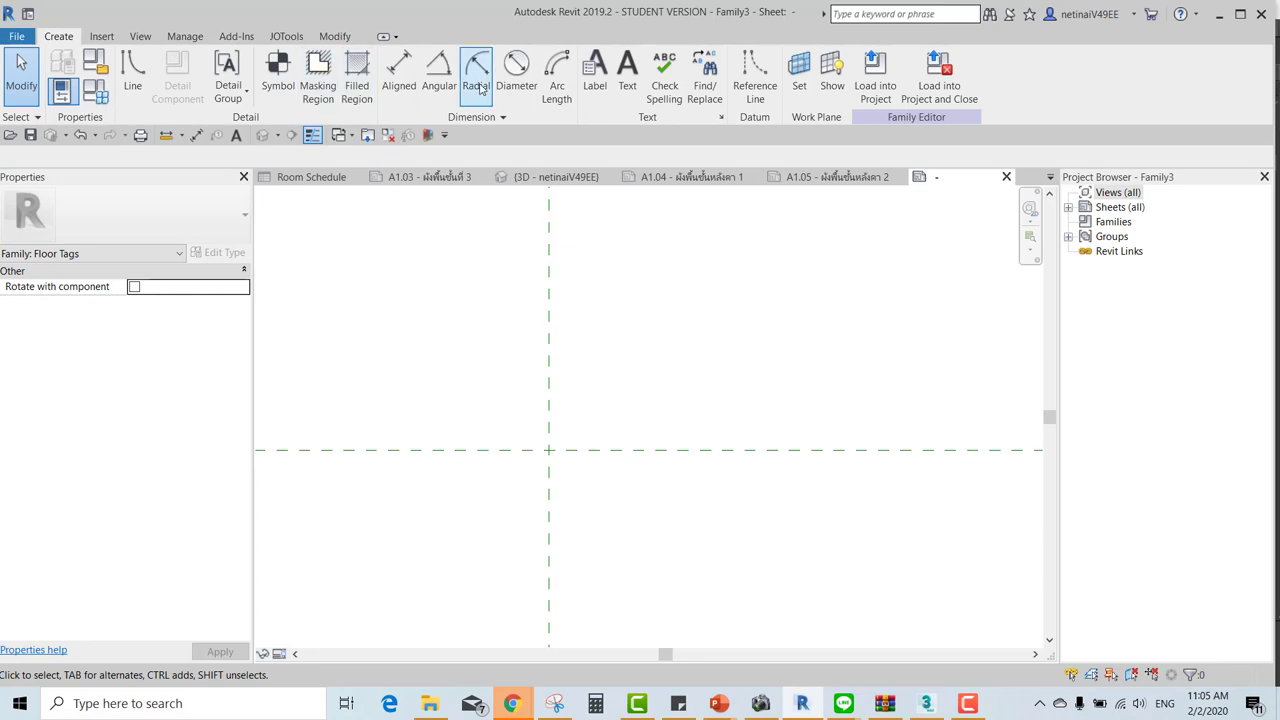
Add an Elevation at Top label at the reference planes' crossing, rounded to 0 decimal places.
left_click(594, 75)
left_click(551, 449)
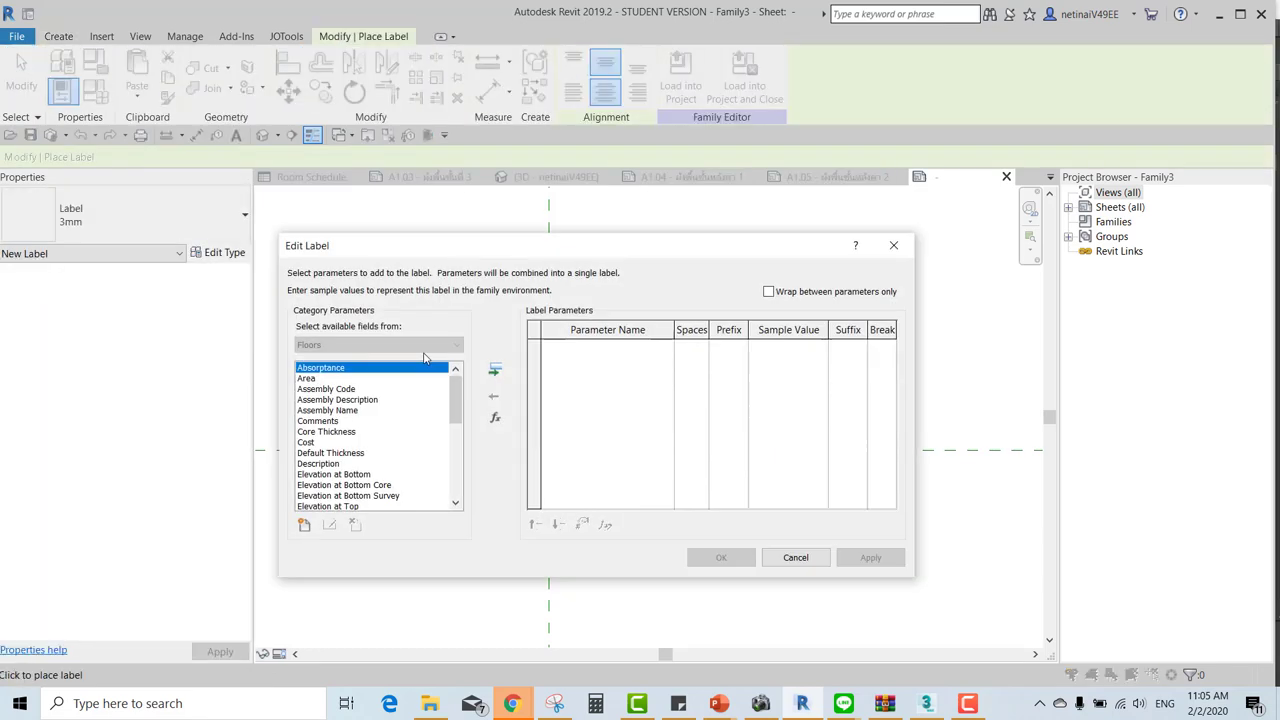
left_click(357, 476)
double_click(345, 506)
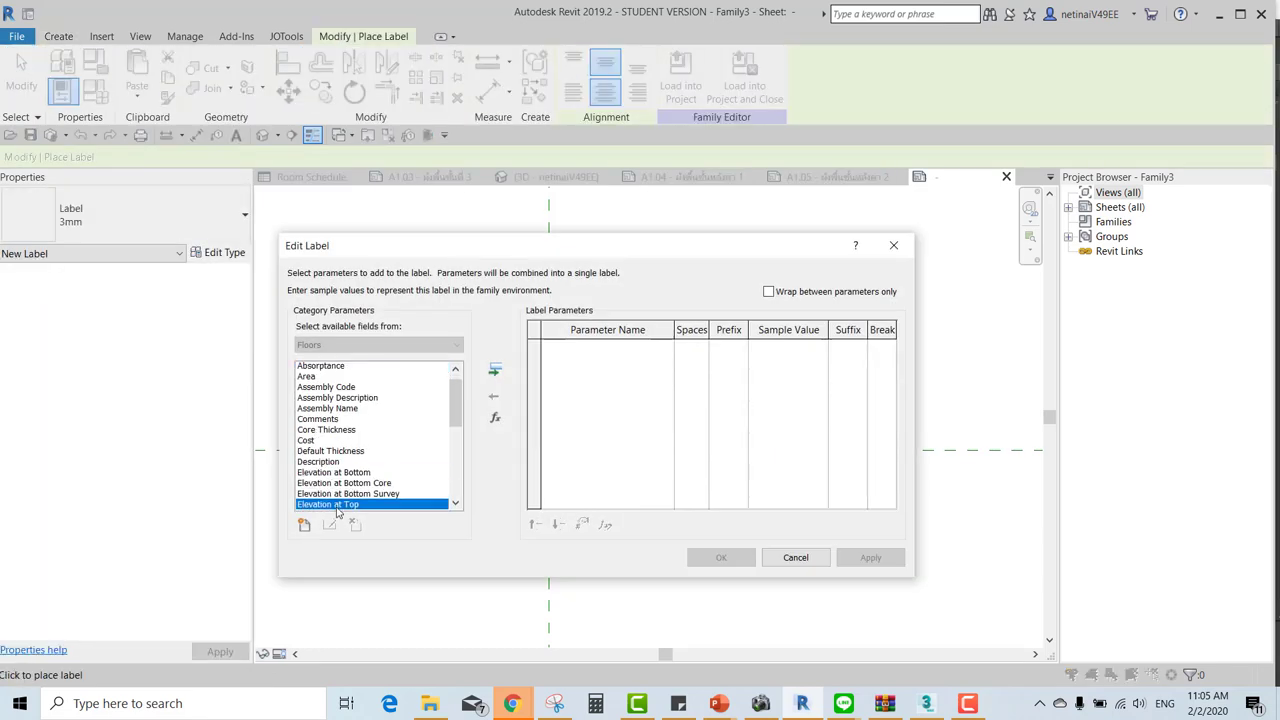
left_click(767, 347)
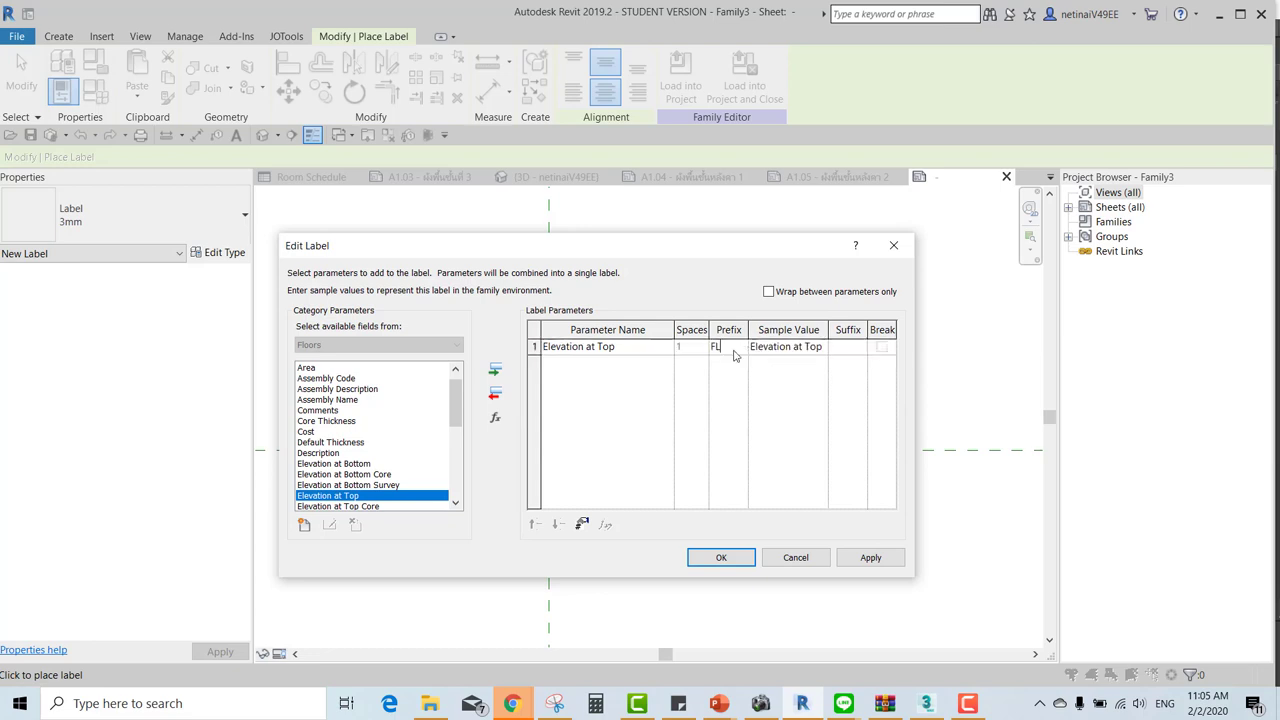
left_click(579, 526)
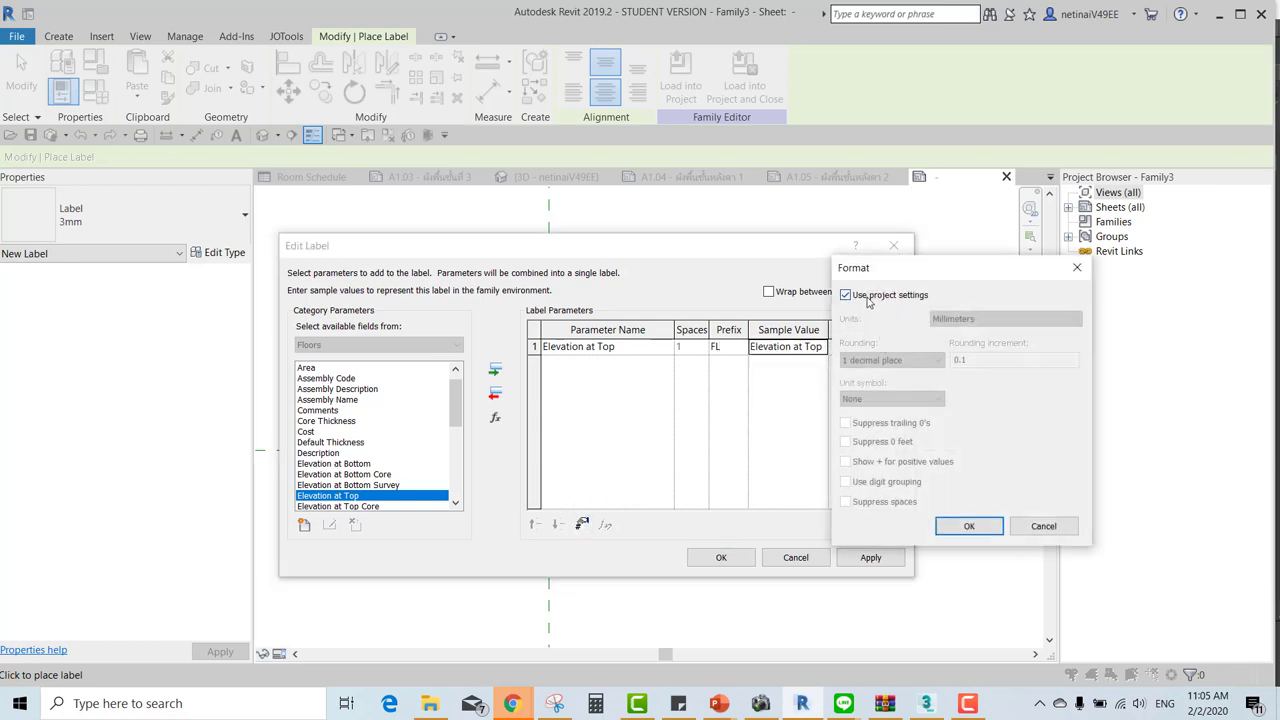
left_click(868, 296)
left_click(890, 360)
left_click(893, 418)
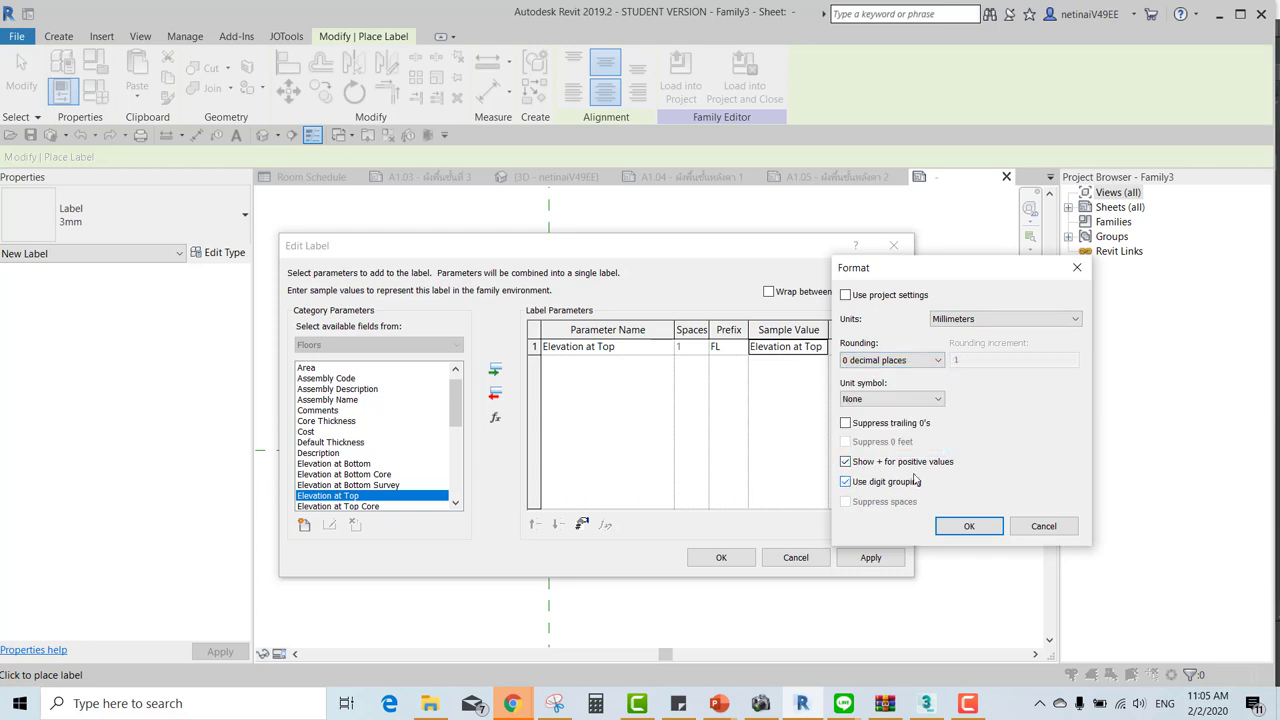
left_click(967, 524)
type("300")
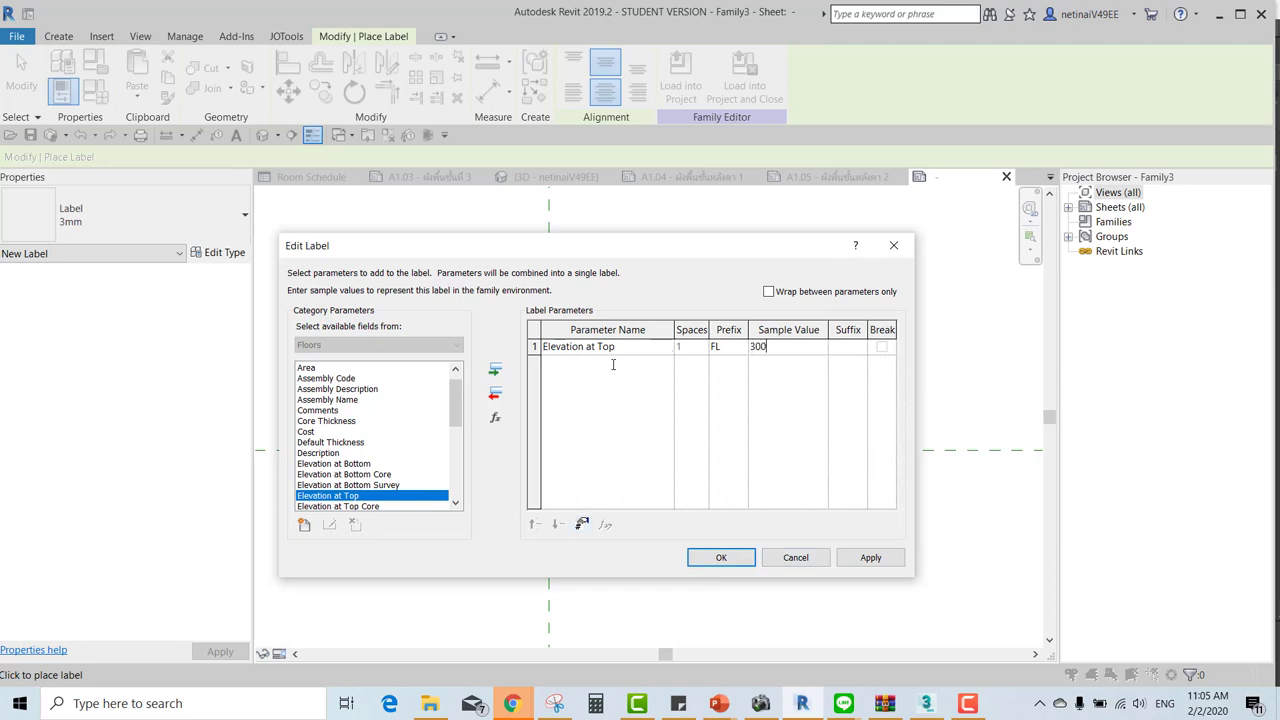
Place the FL elevation label and add a space after its FL prefix, reading FL 300.
left_click(712, 557)
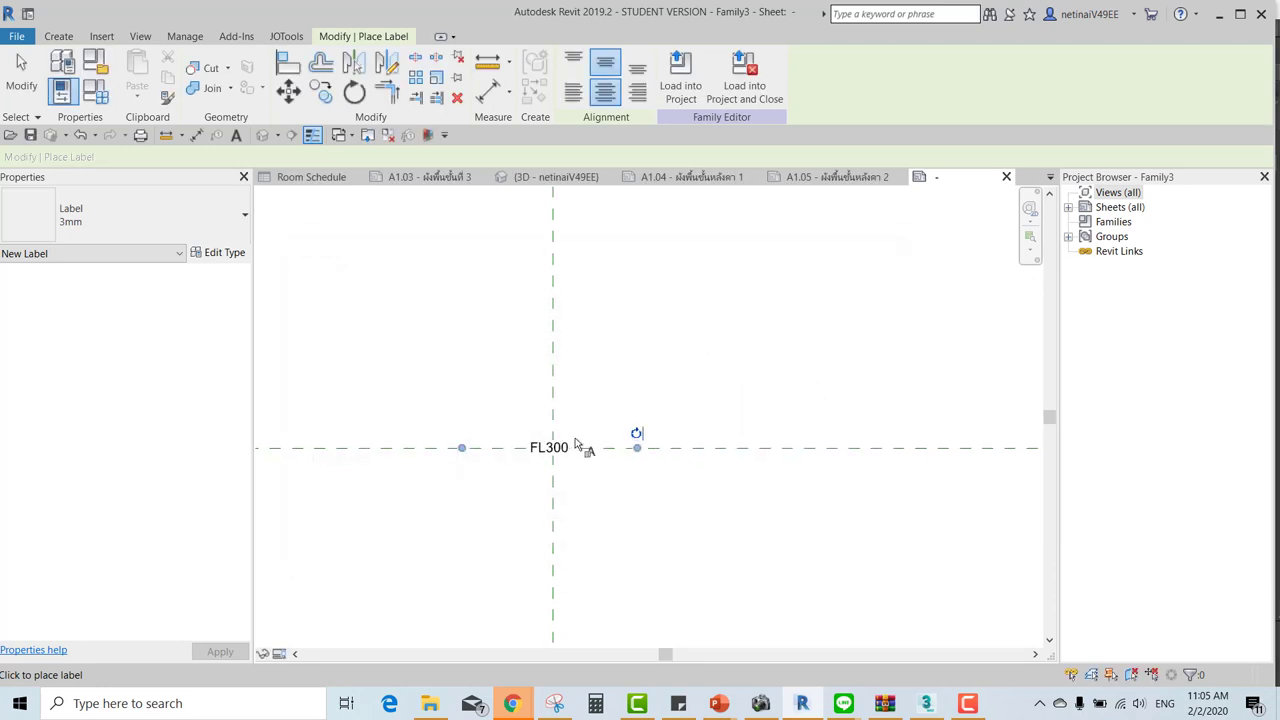
scroll(560, 445, "up", 5)
key("Escape")
left_click(510, 440)
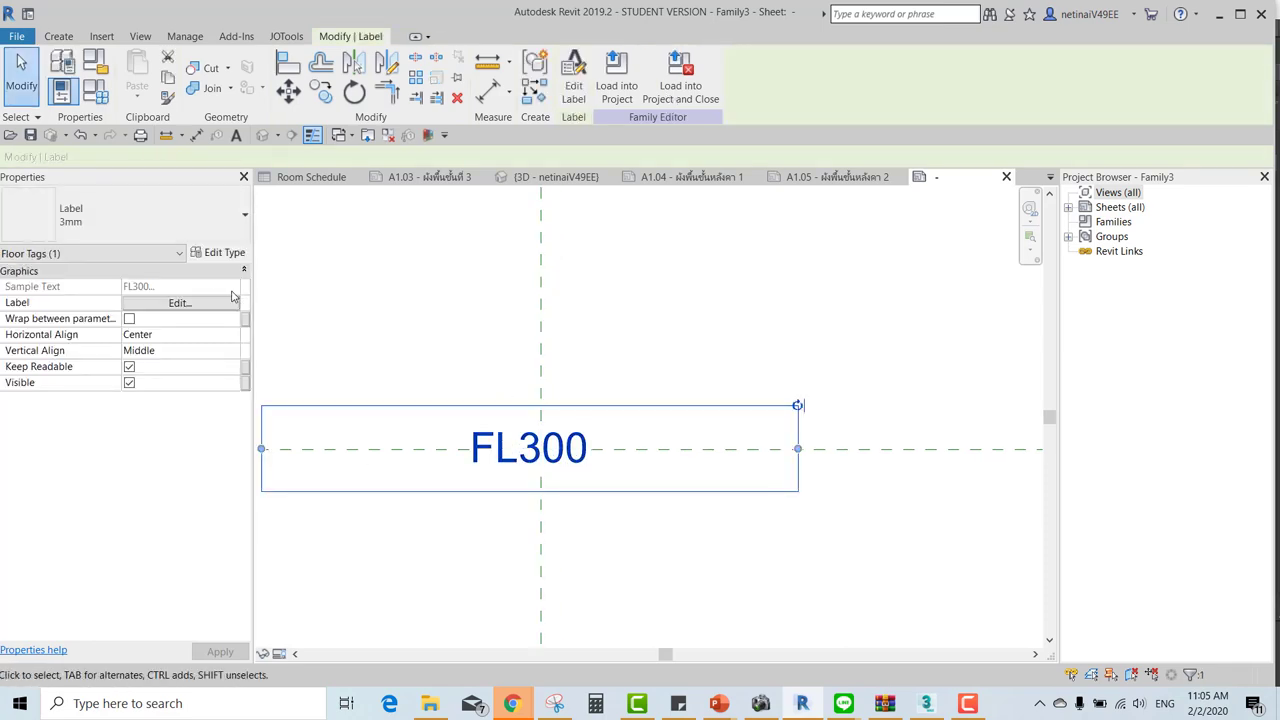
left_click(180, 302)
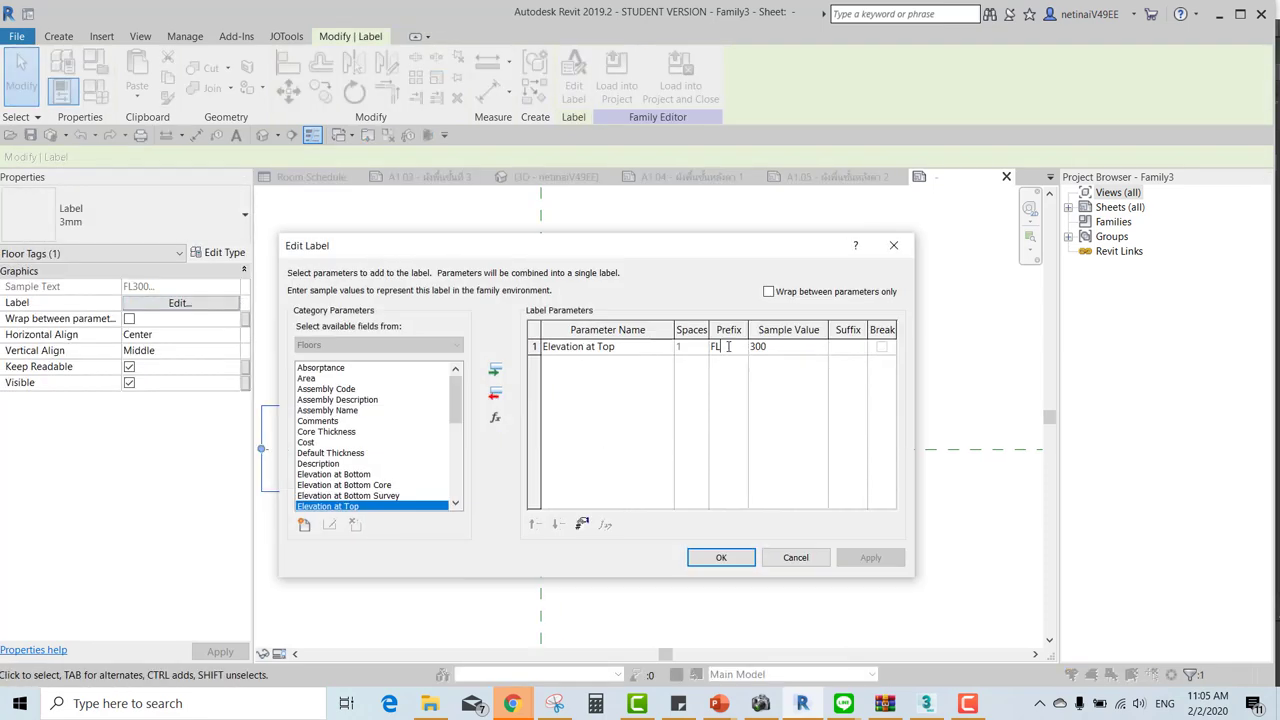
left_click(712, 557)
left_click(563, 337)
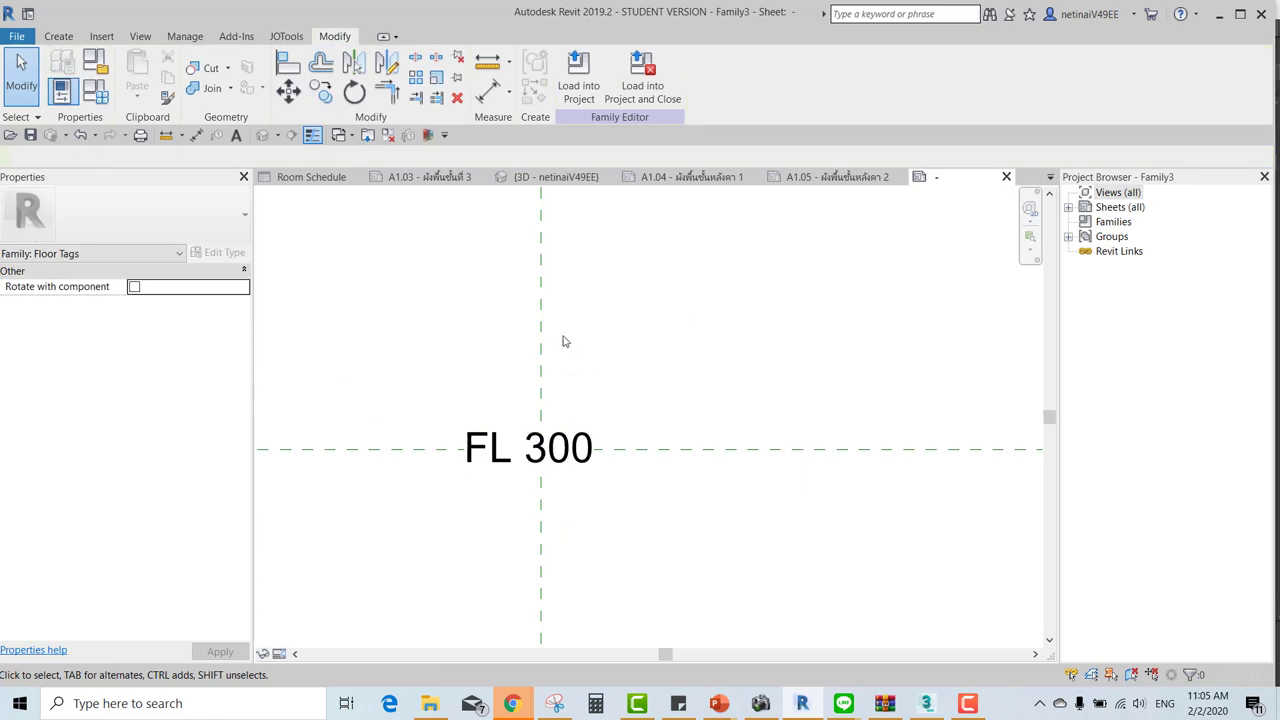
Load the family into the project, saving it as Training Floor Tag.rfa.
left_click(642, 75)
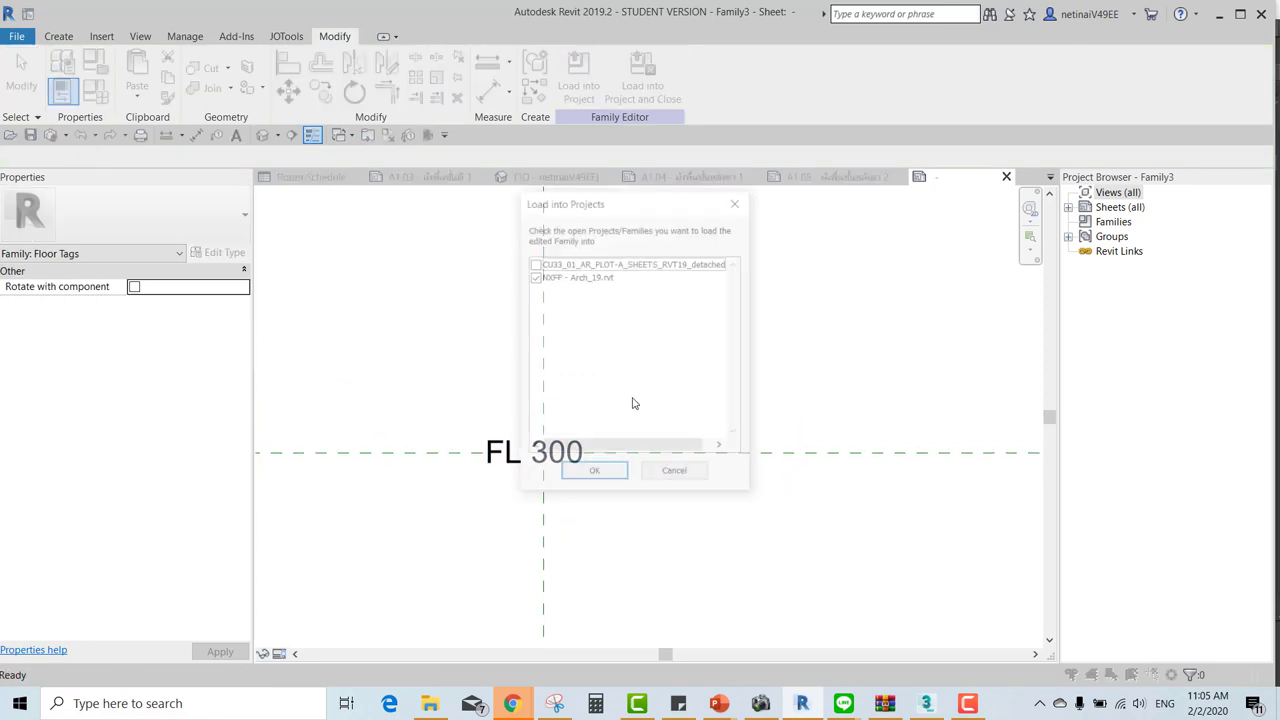
left_click(595, 476)
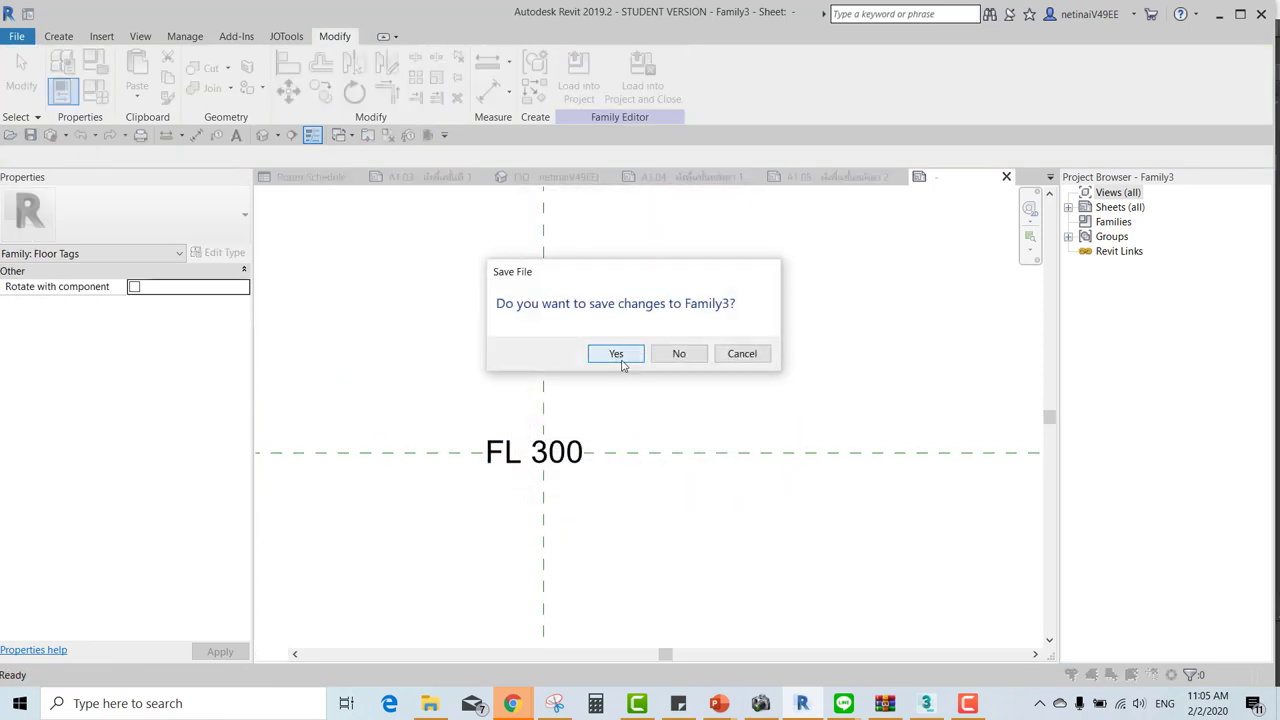
left_click(620, 358)
type("t")
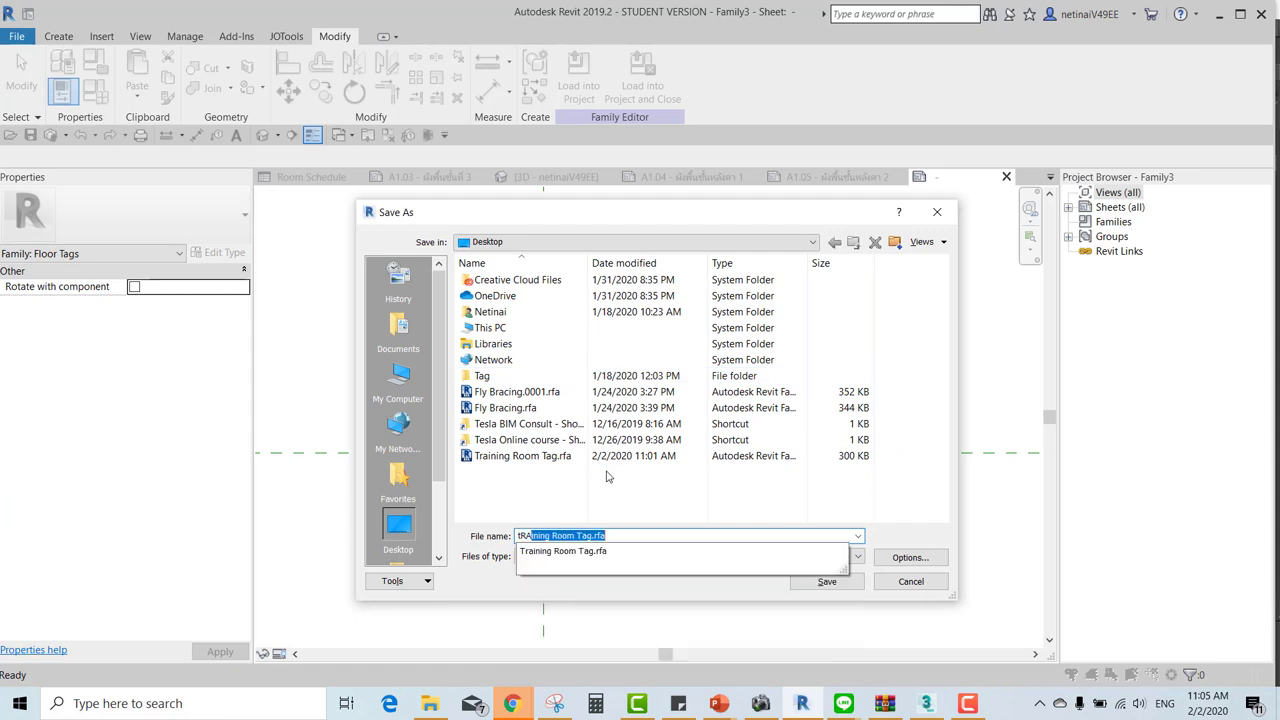
type("RAINIG")
key("BackSpace")
key("BackSpace")
key("BackSpace")
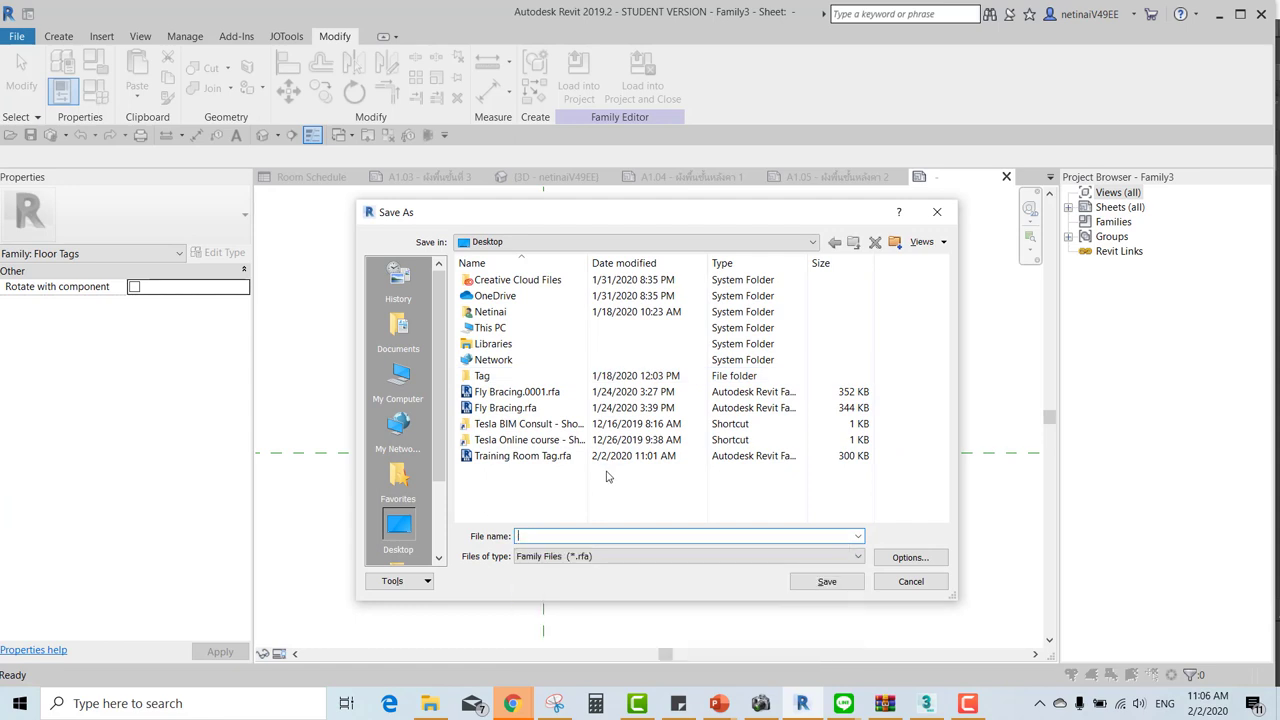
type("Train")
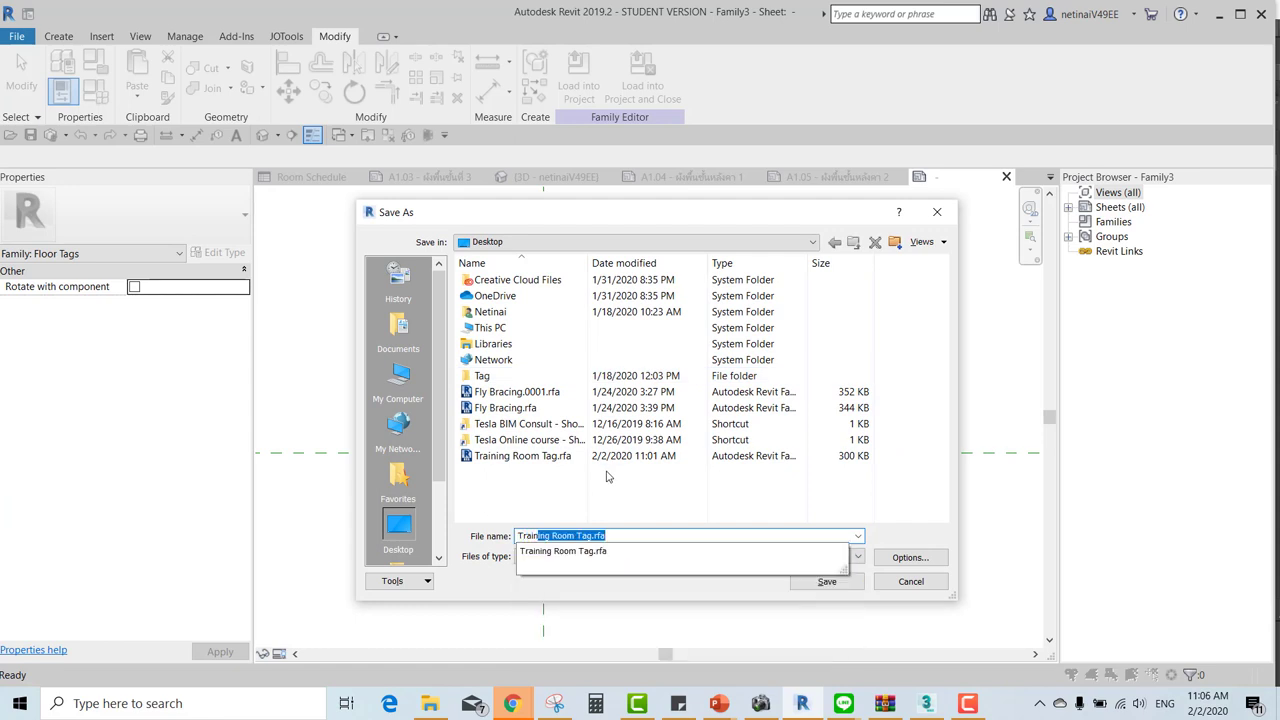
key("BackSpace")
type("ning Floor Tag.rfa")
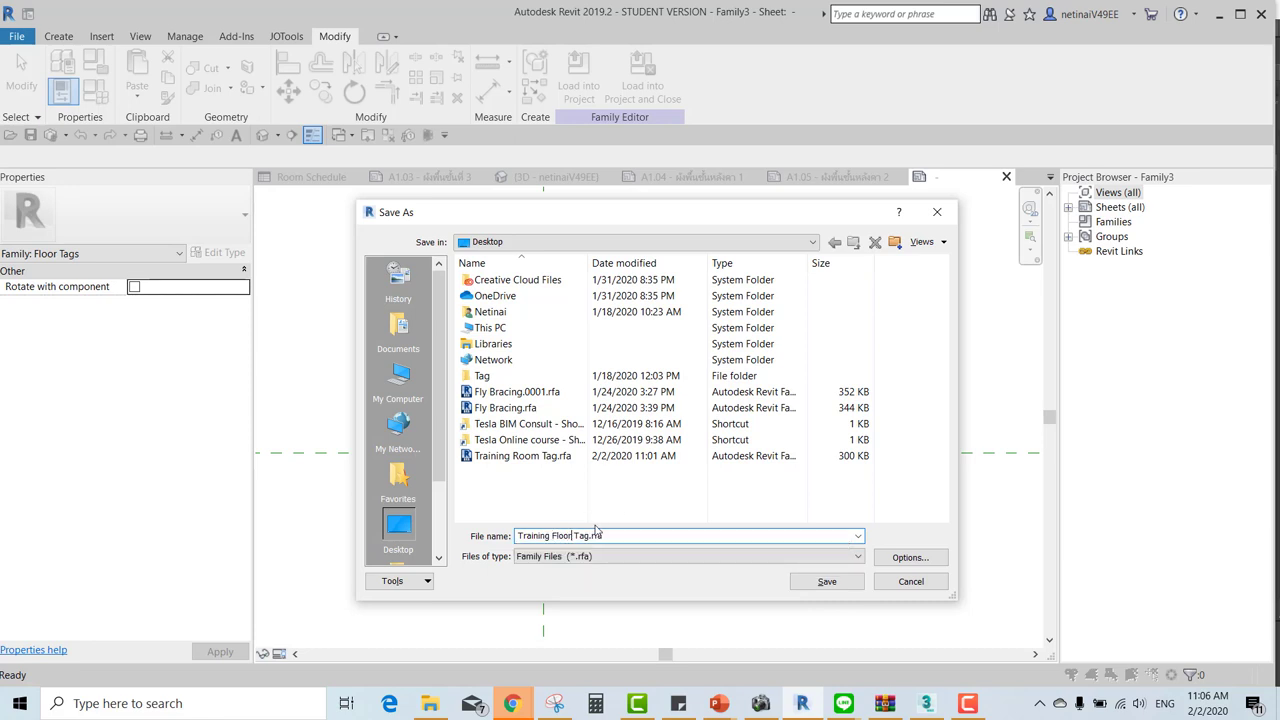
key("Return")
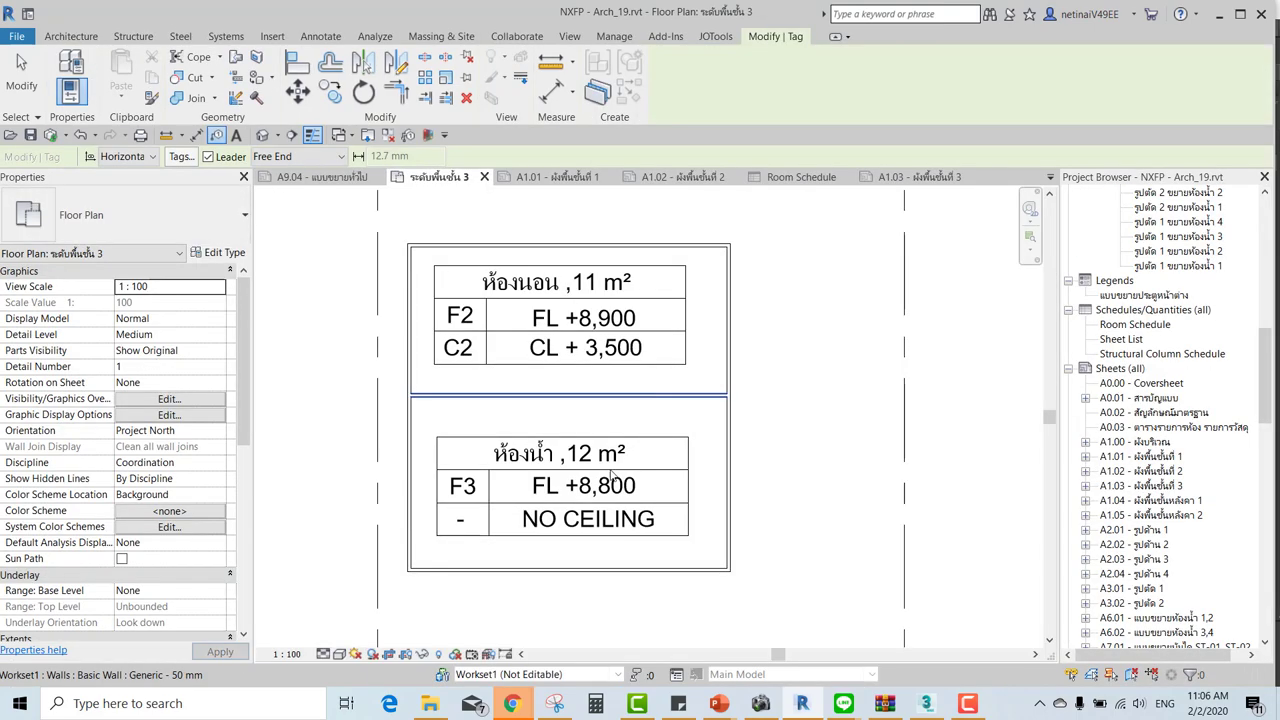
Switch the FL +8,800 floor tag to the Training Floor Tag type.
left_click(580, 488)
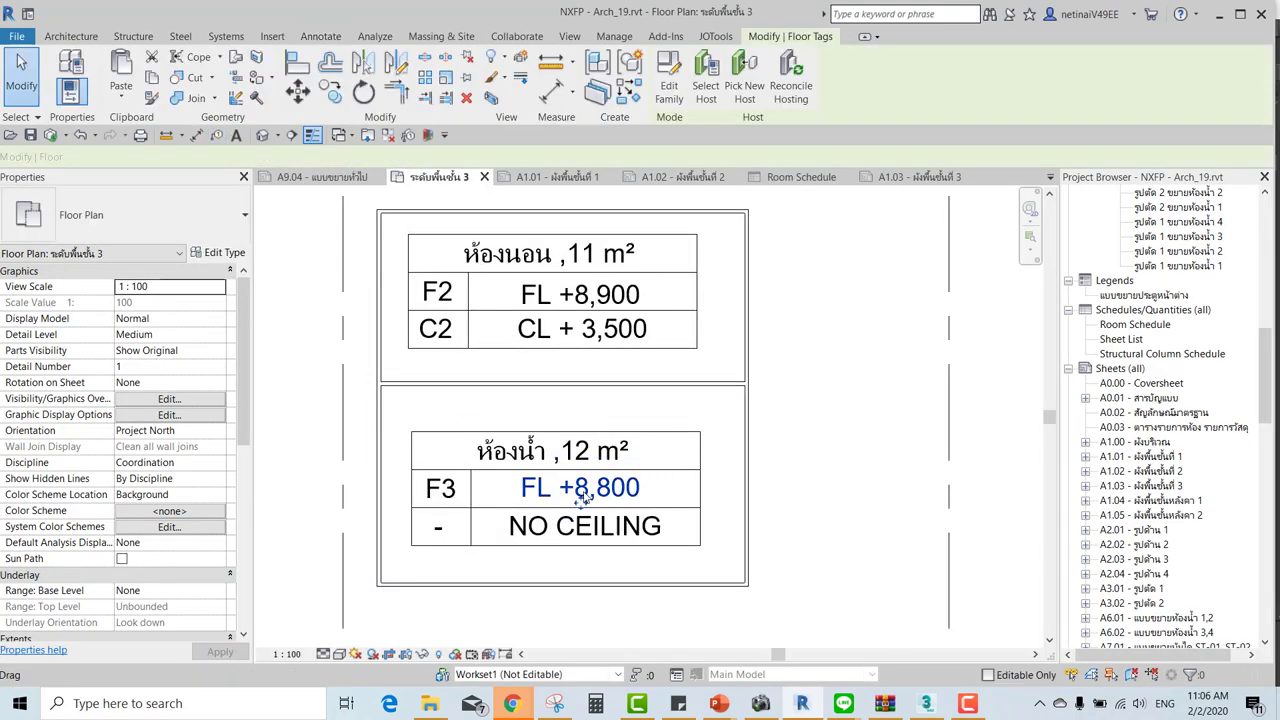
left_click(119, 223)
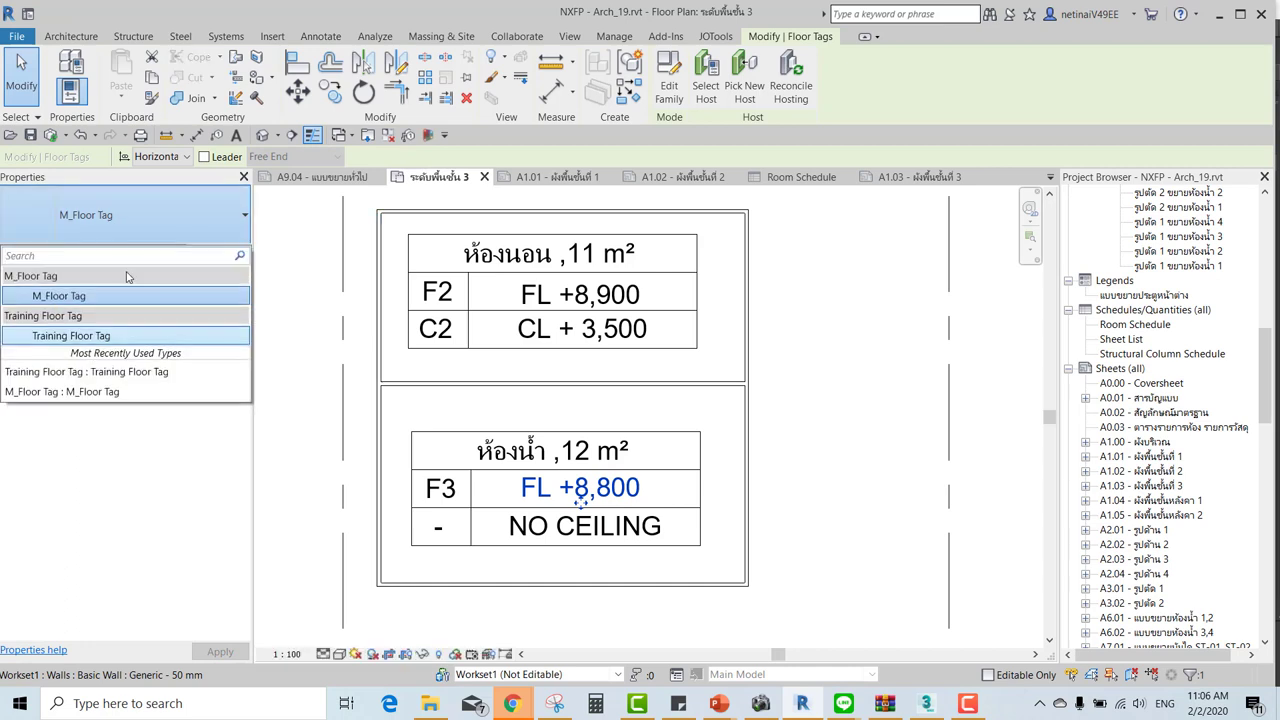
left_click(84, 338)
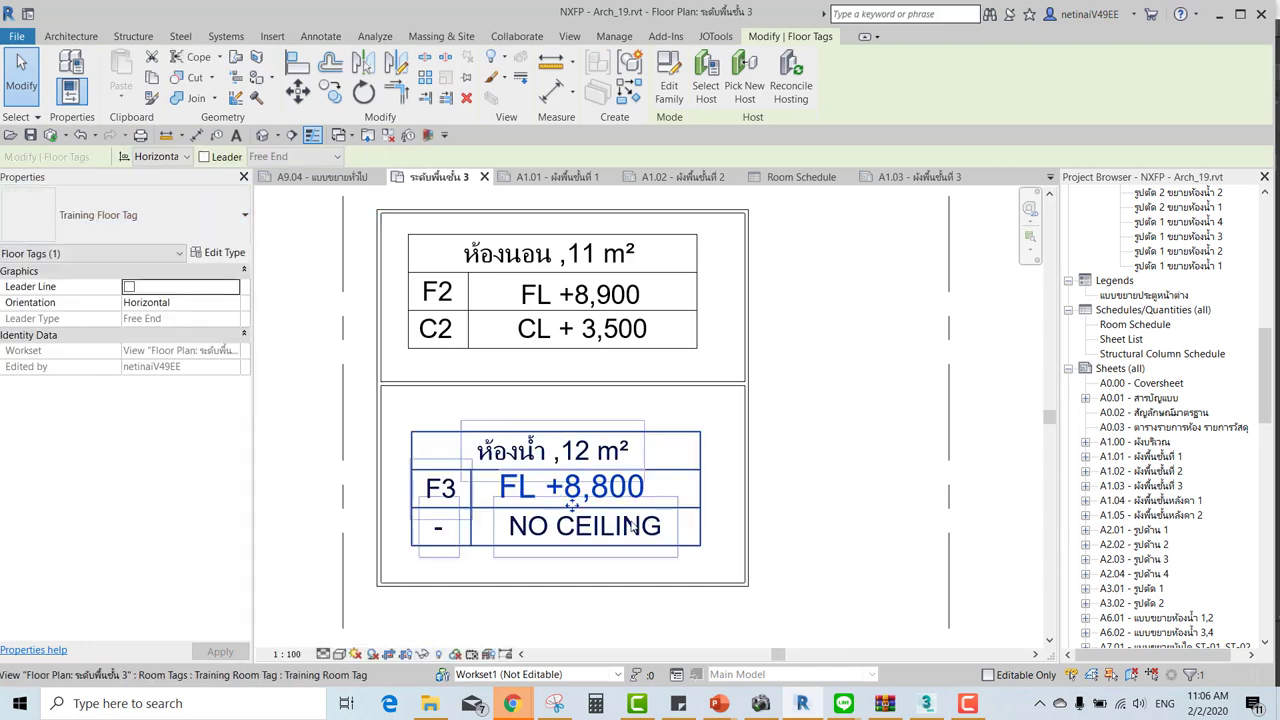
Change the bathroom floor's Height Offset From Level to -200 so its tag reads FL +8,700.
scroll(634, 503, "up", 2)
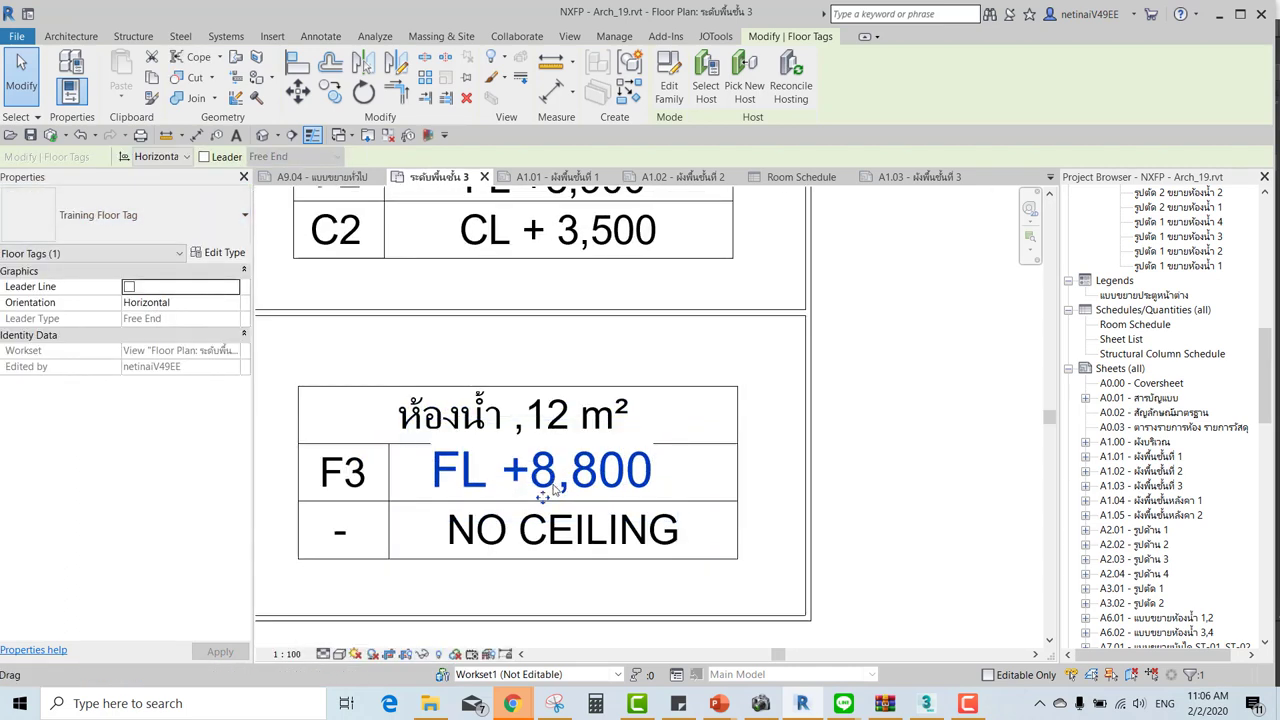
scroll(560, 488, "down", 2)
left_click(688, 391)
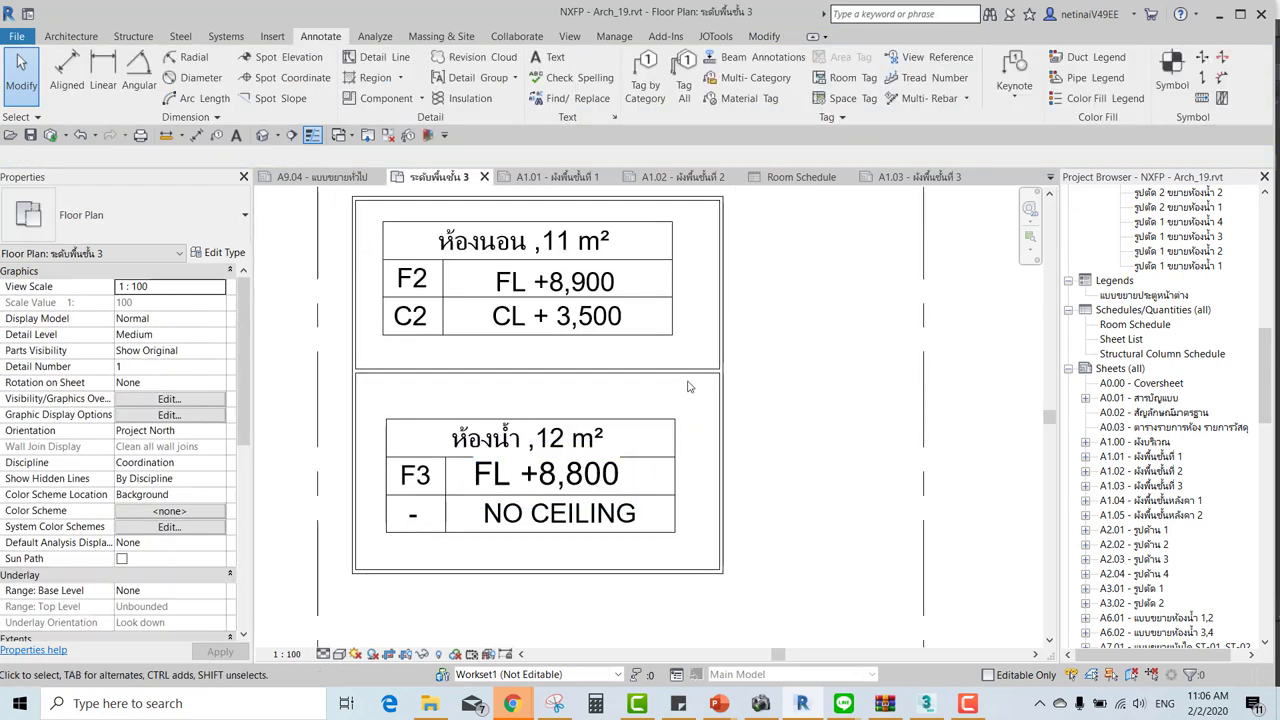
left_click(688, 383)
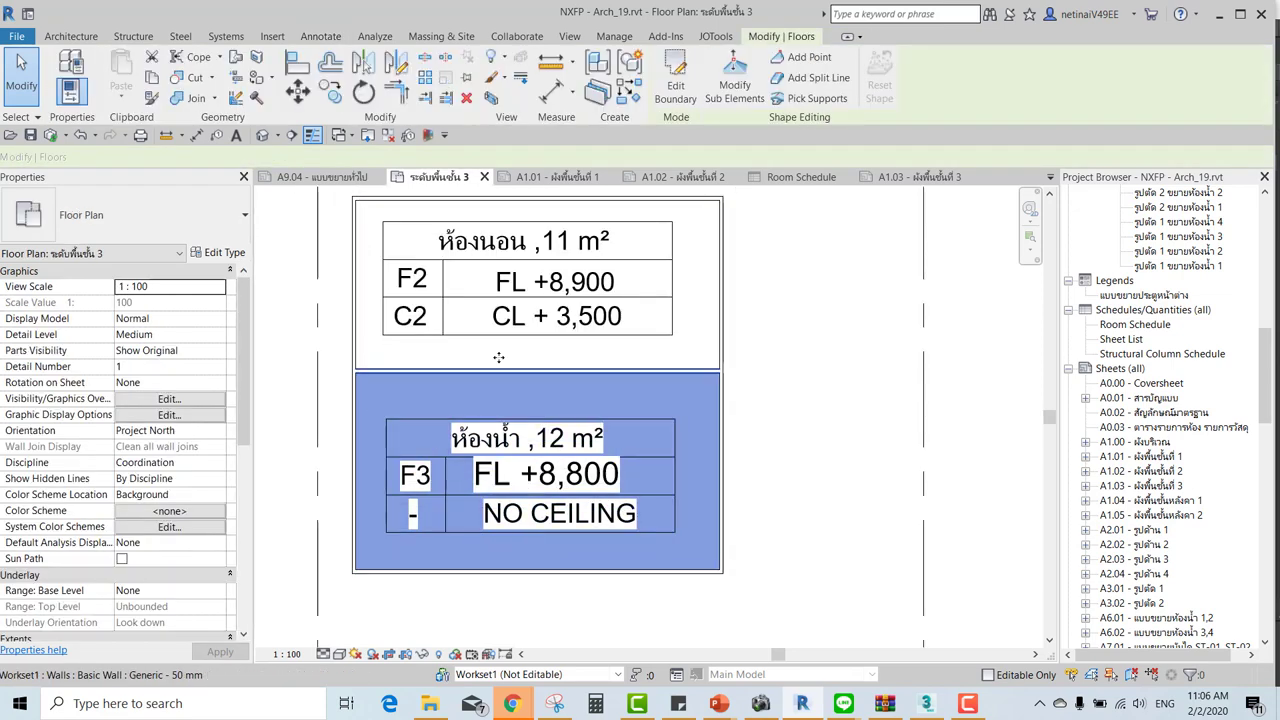
left_click(171, 308)
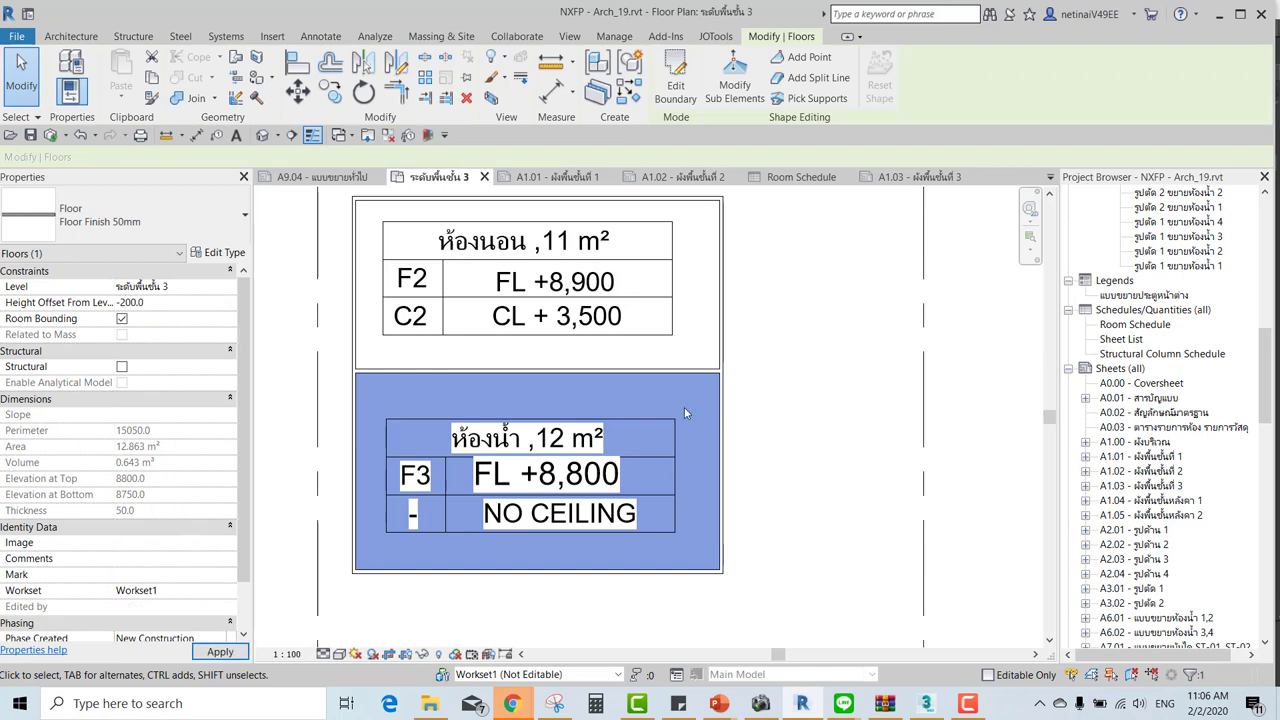
key("Escape")
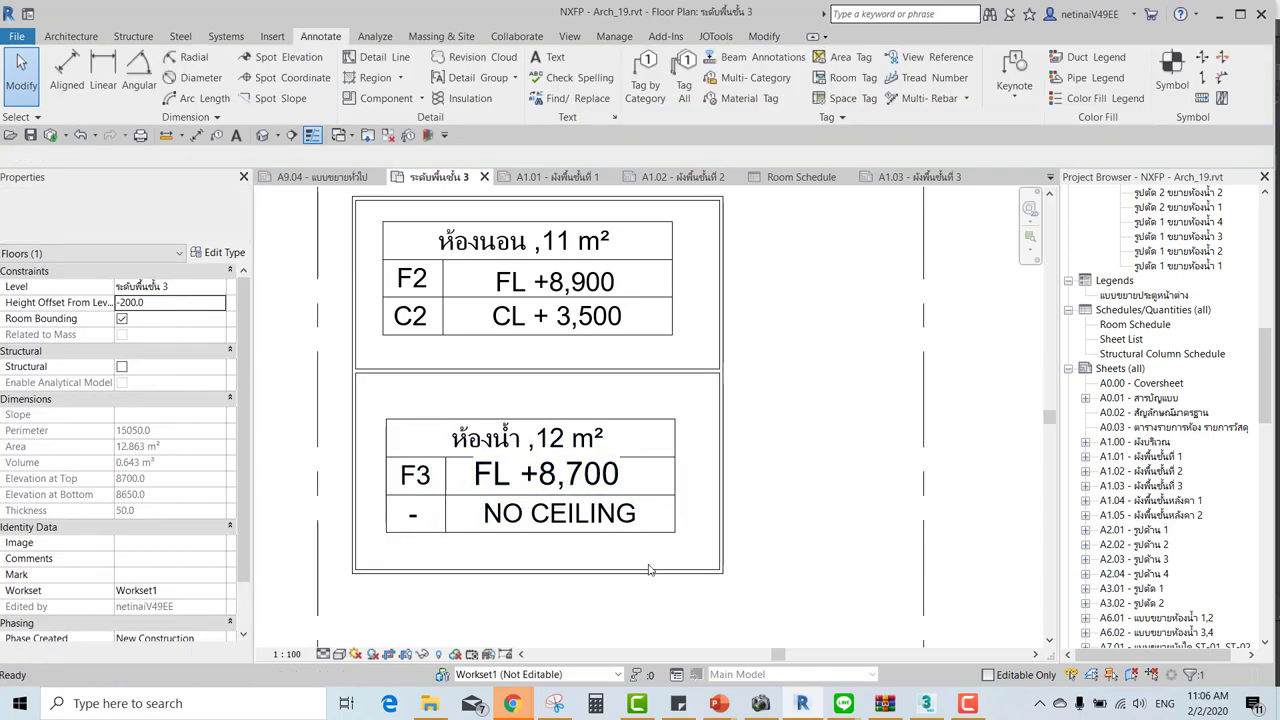
scroll(648, 569, "down", 1)
scroll(758, 437, "up", 2)
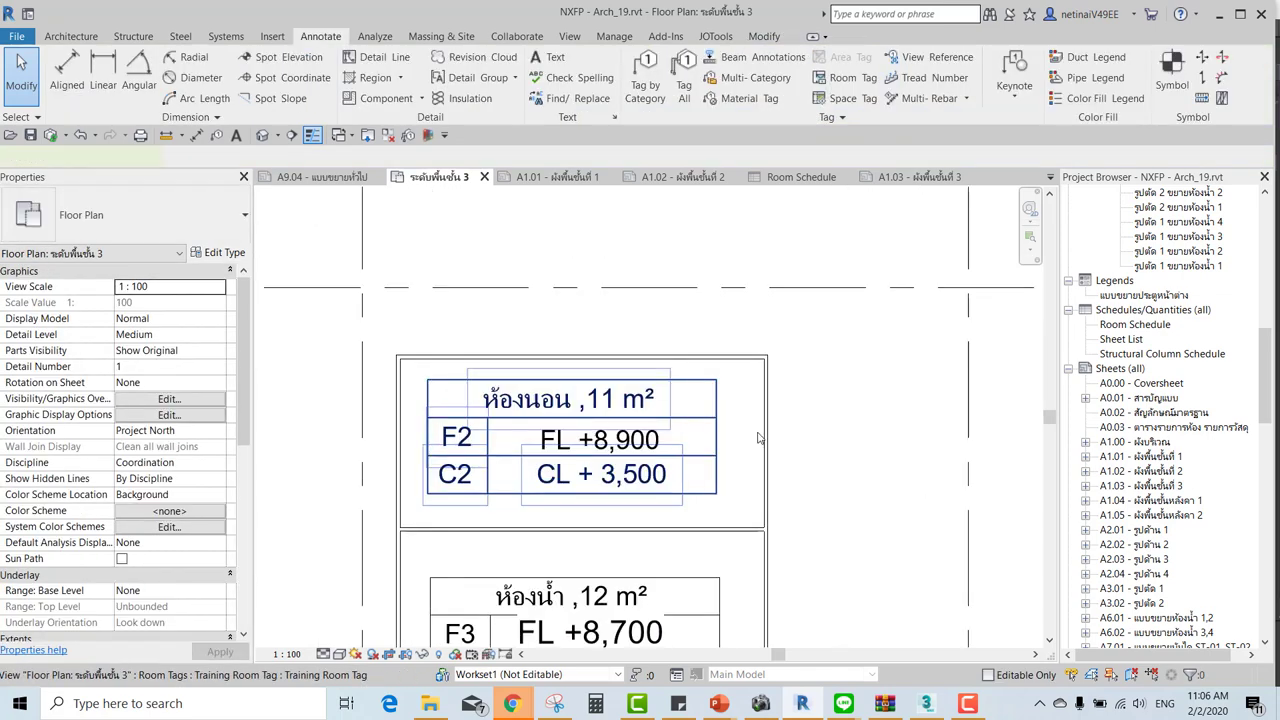
Turn on the upper room tag's leader and move the tag above the room.
left_click(758, 437)
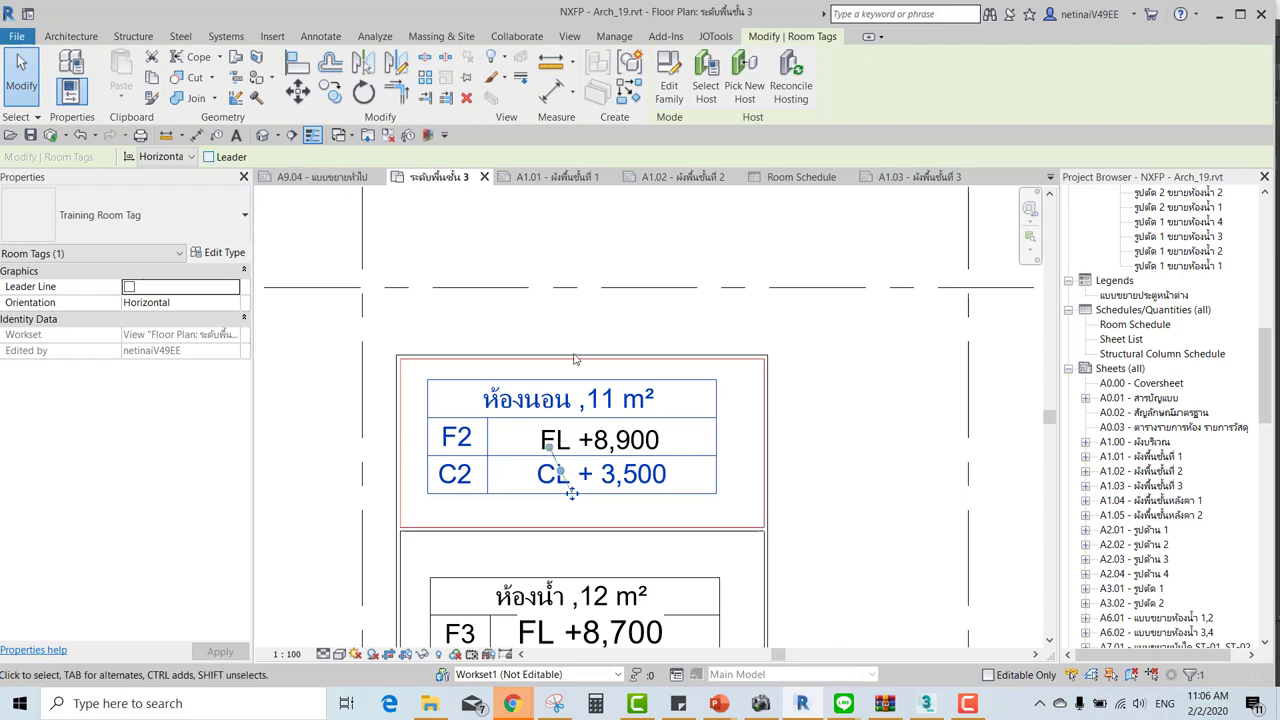
left_click(208, 157)
left_click_drag(690, 295, 689, 293)
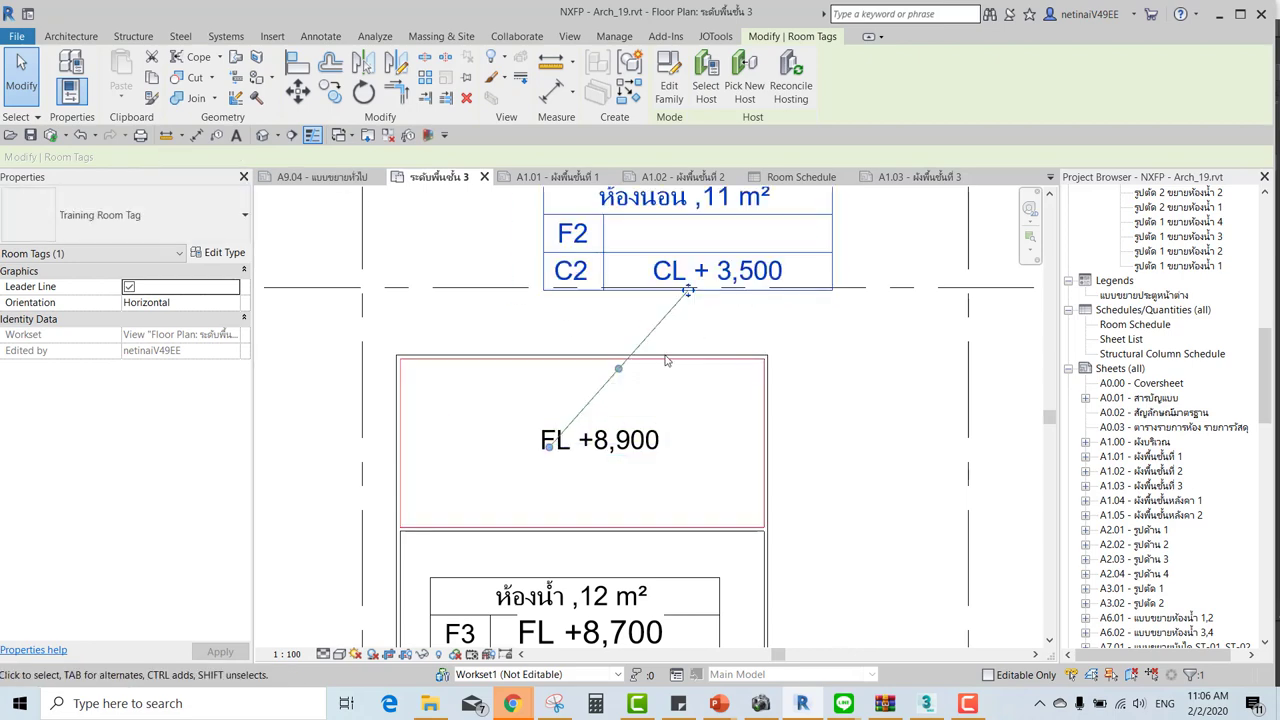
Move the FL +8,900 floor tag into the room tag's FL row.
scroll(683, 389, "down", 1)
left_click(683, 389)
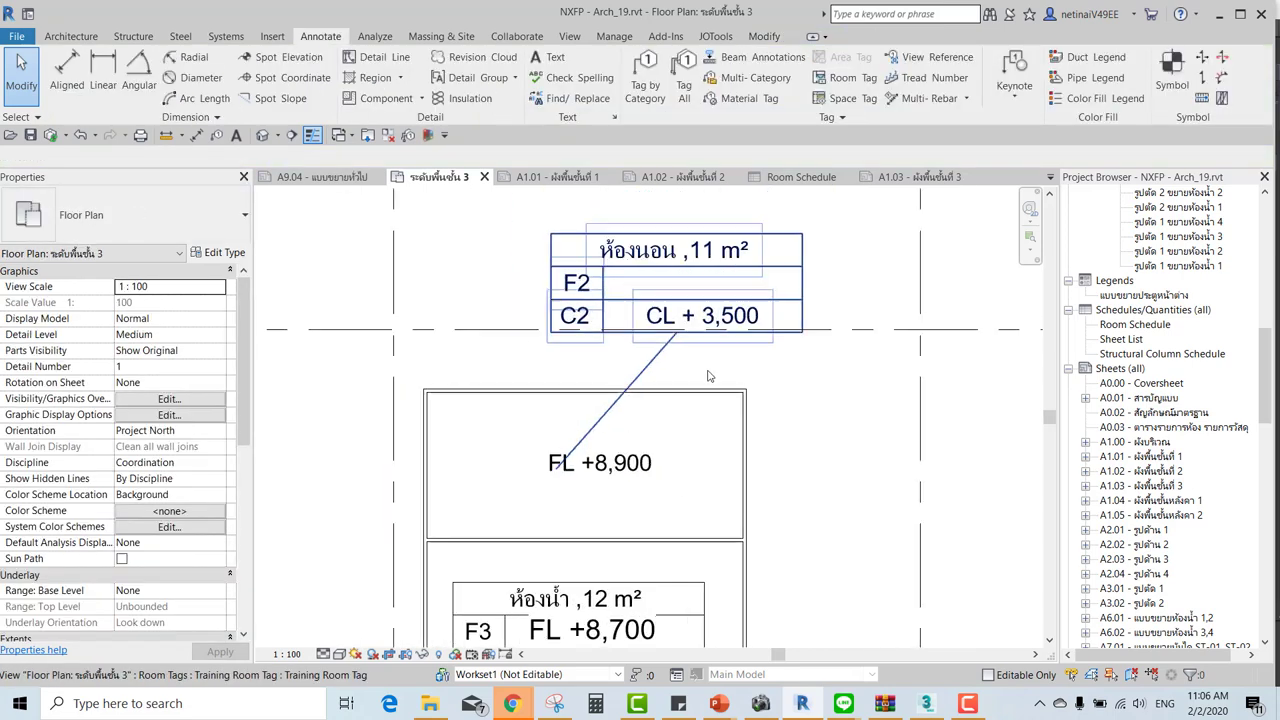
left_click(591, 485)
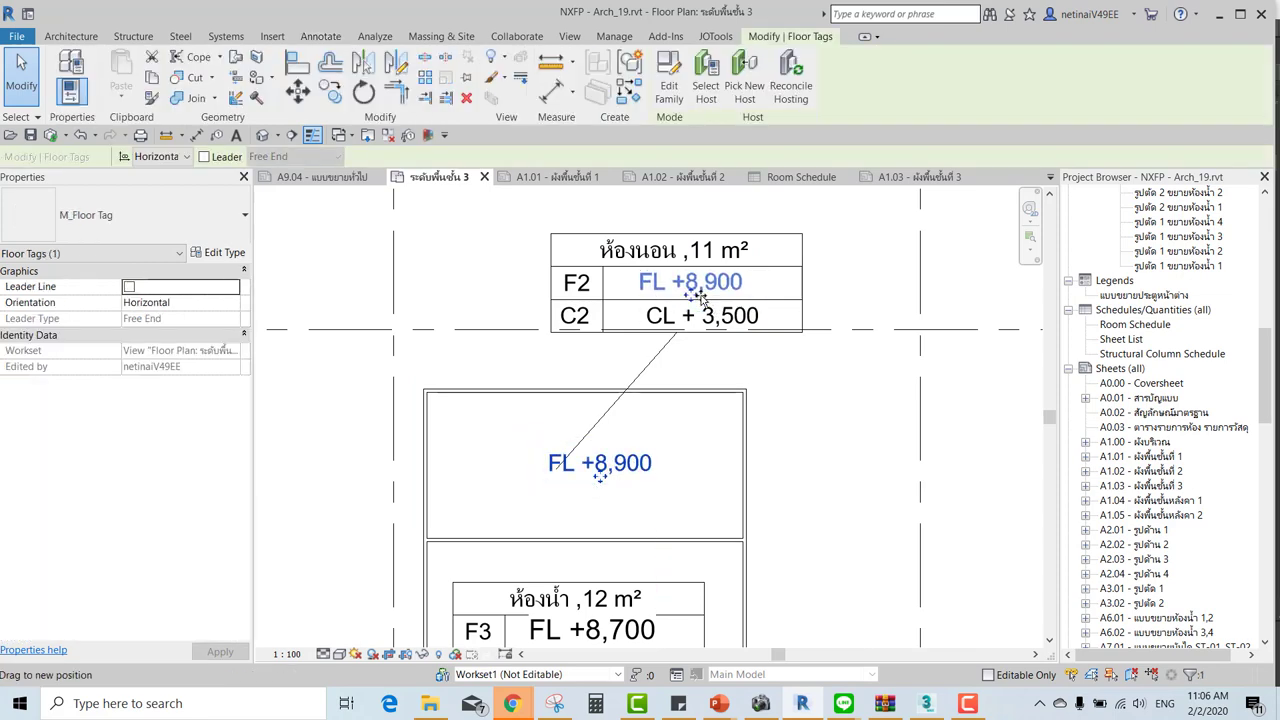
left_click_drag(700, 297, 700, 290)
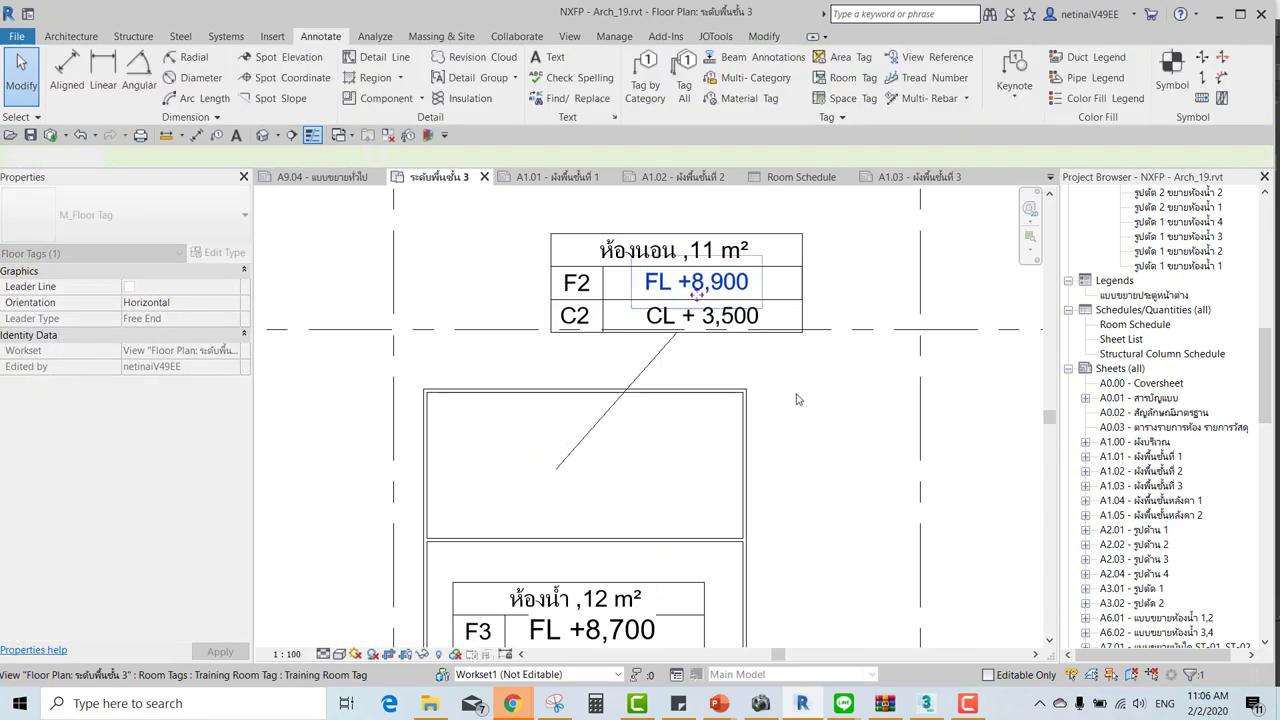
Shift the upper room tag to the right and adjust its leader's bend point.
scroll(620, 420, "up", 1)
left_click(621, 437)
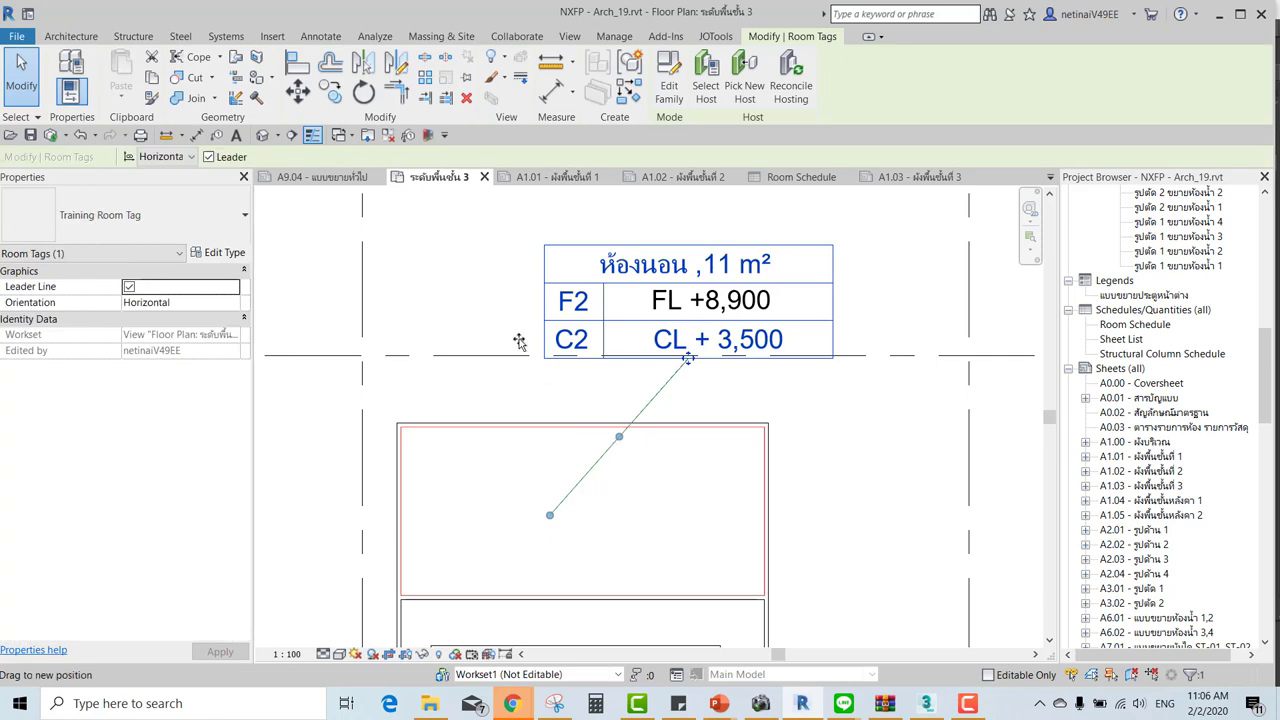
left_click_drag(506, 316, 563, 316)
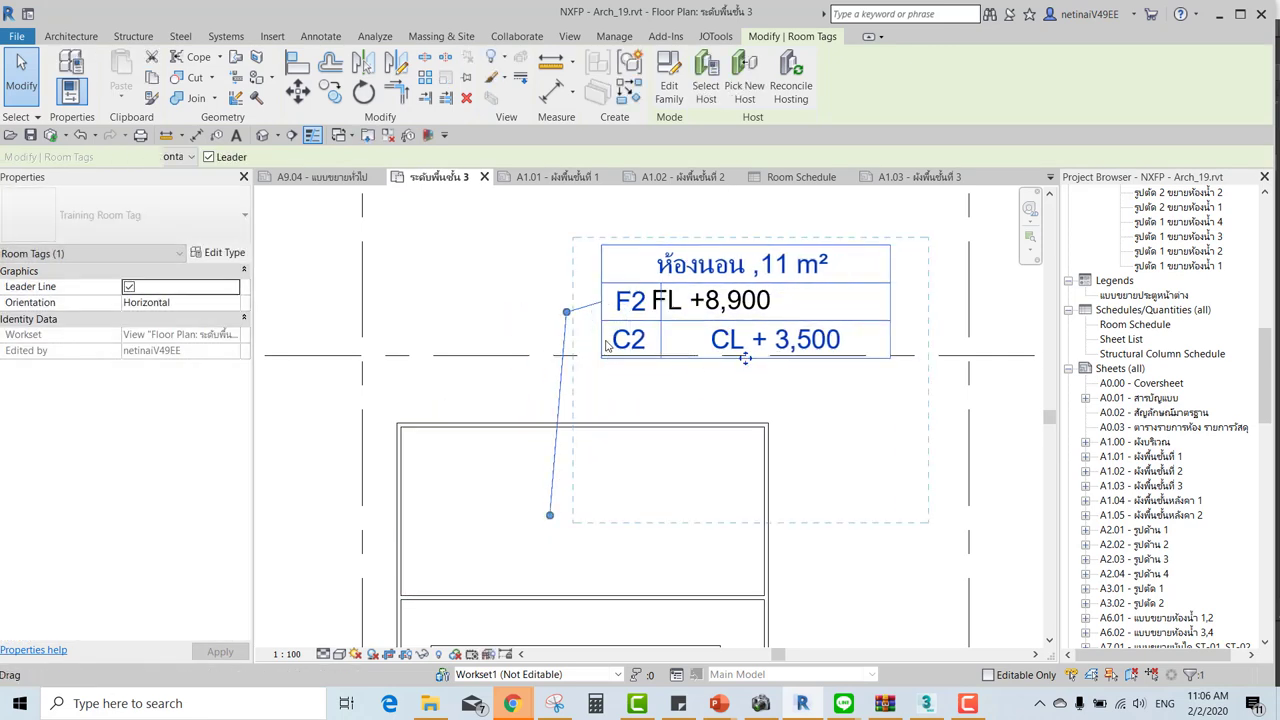
left_click_drag(740, 367, 771, 367)
left_click_drag(597, 312, 595, 304)
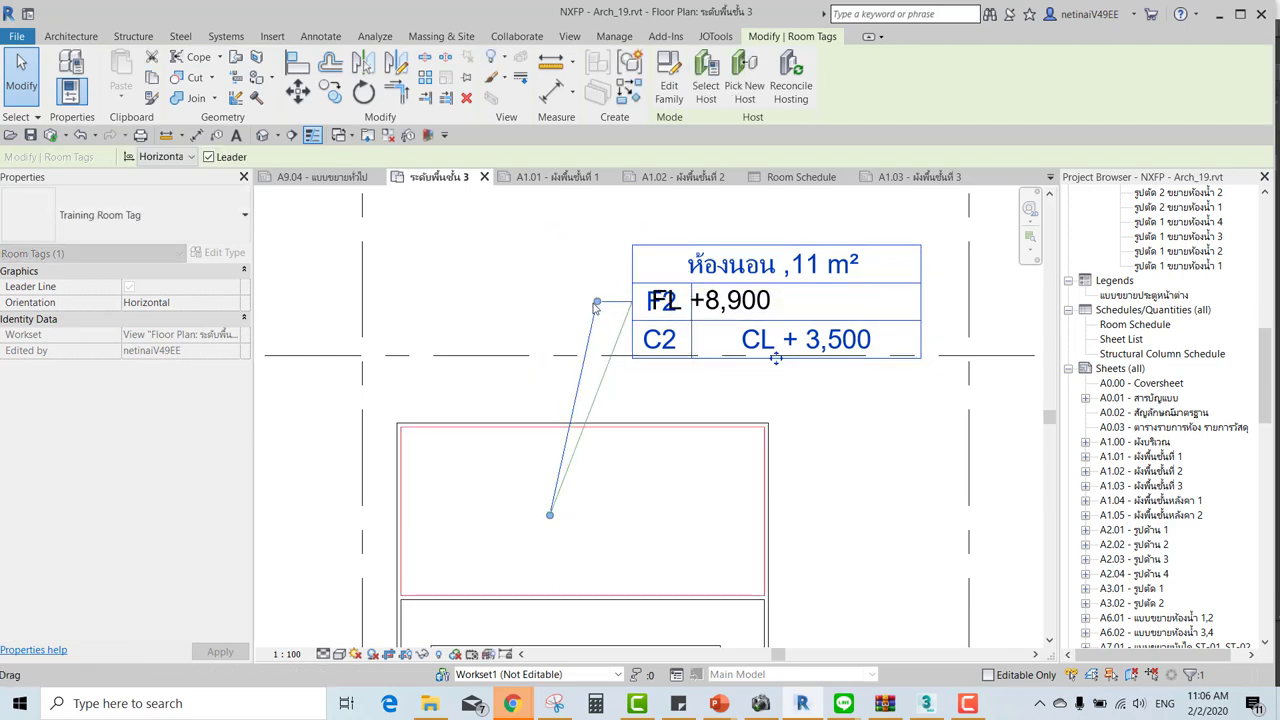
key("Escape")
Nudge the FL +8,900 floor tag two steps right so it clears F2.
scroll(487, 338, "down", 1)
scroll(487, 338, "down", 1)
scroll(658, 290, "up", 2)
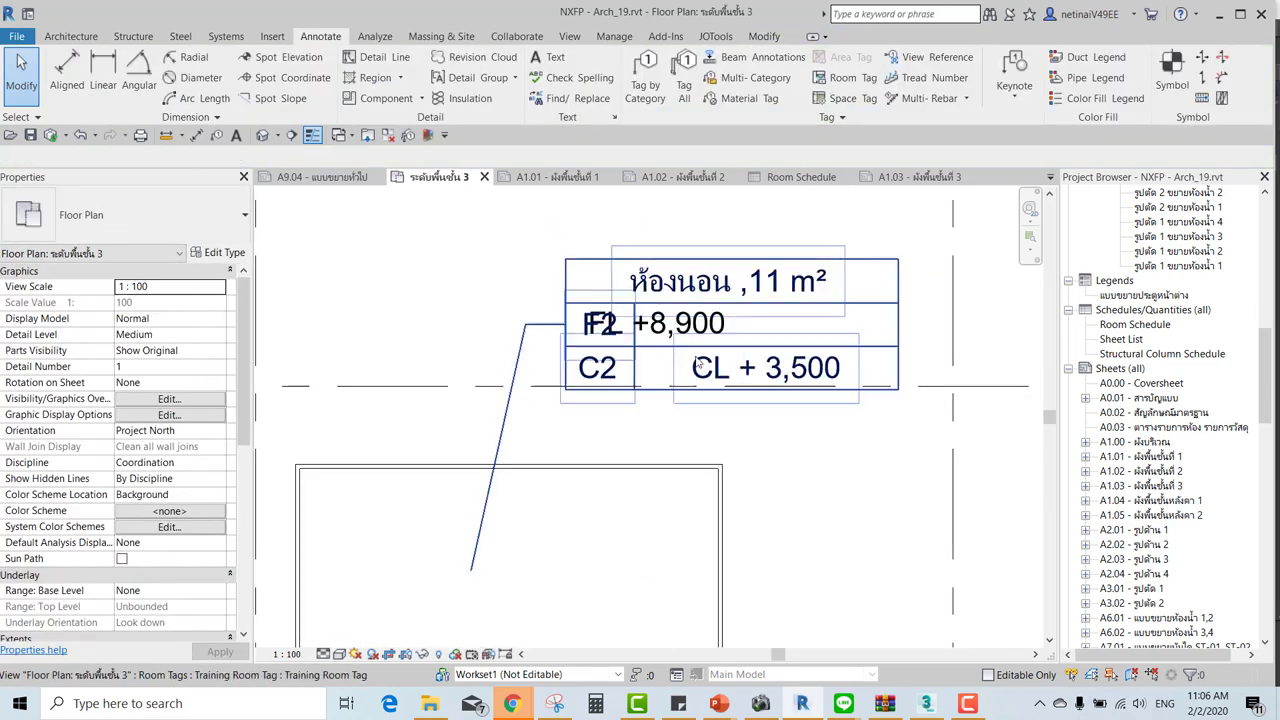
left_click(722, 338)
key("Right")
key("Right")
key("Right")
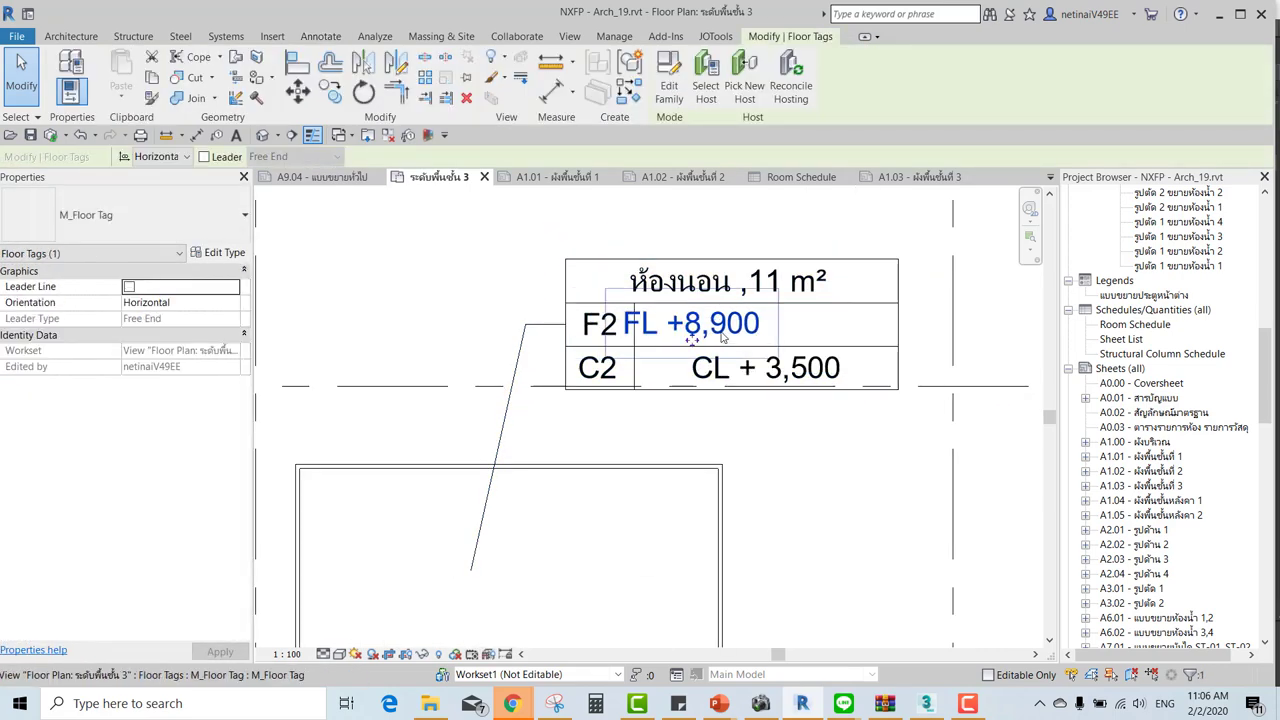
key("Right")
key("Right")
key("Right")
key("Right")
key("Right")
key("Right")
key("Escape")
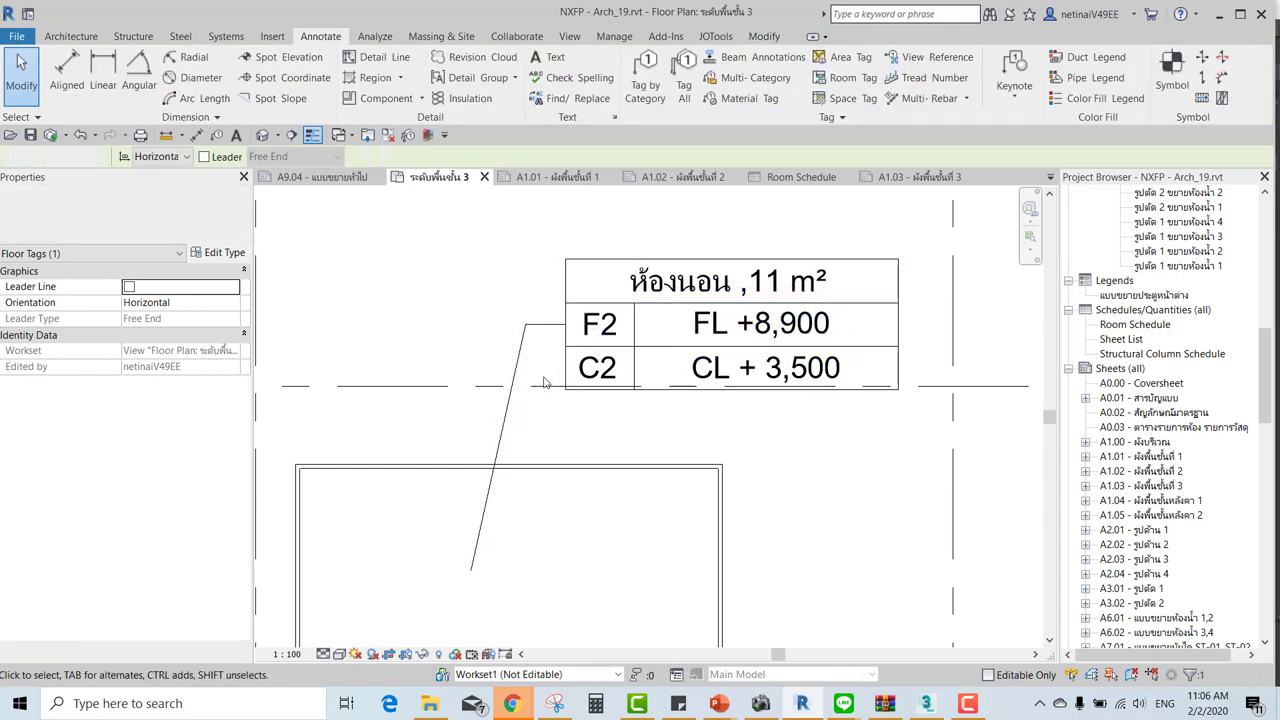
Set the bedroom room tag type's leader arrowhead to Open Dot 2 mm.
left_click(612, 263)
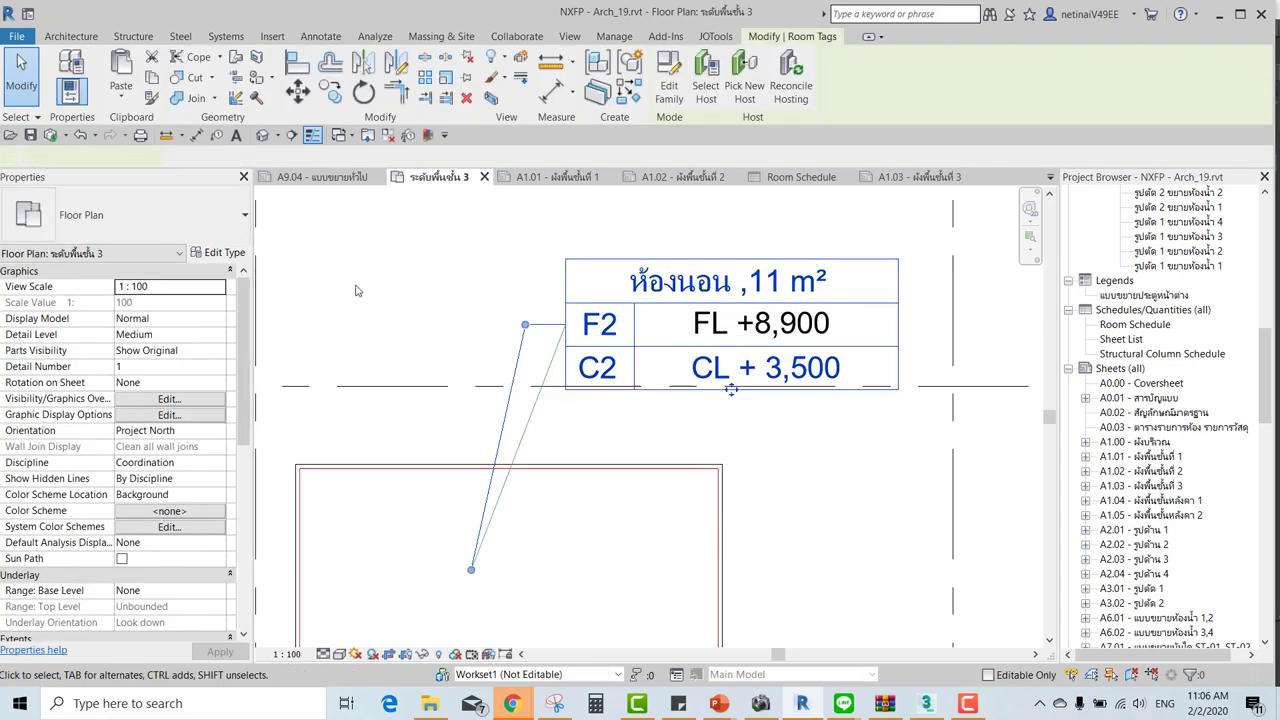
left_click(218, 253)
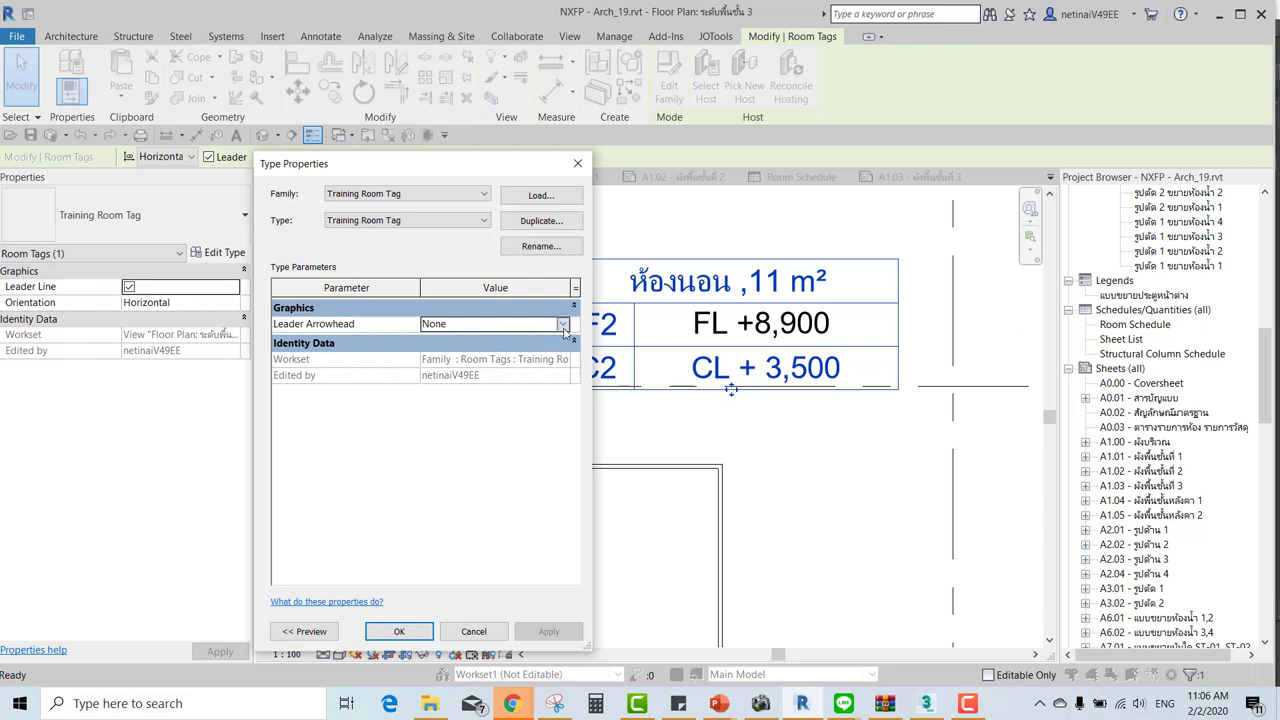
left_click(563, 326)
scroll(482, 390, "down", 5)
left_click(460, 394)
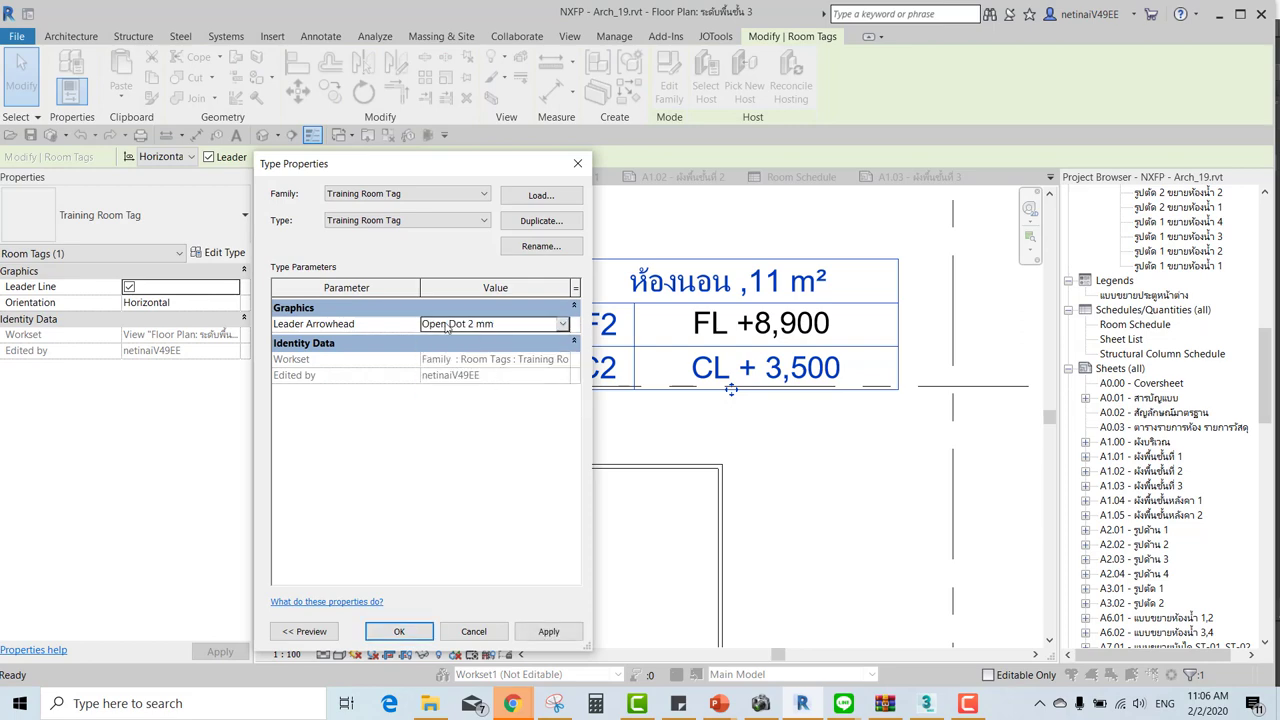
key("Return")
key("Escape")
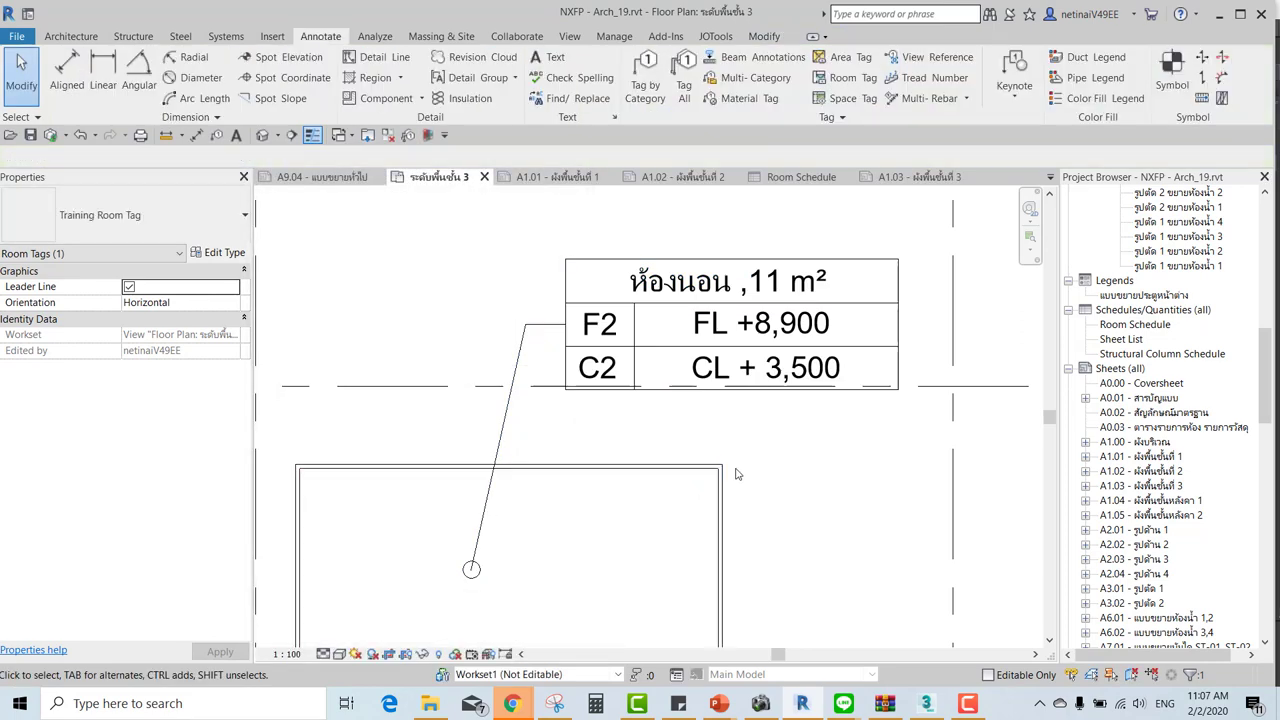
Change the room tag leader arrowhead to Filled Dot 2 mm instead.
scroll(595, 377, "down", 2)
left_click(595, 377)
left_click(219, 252)
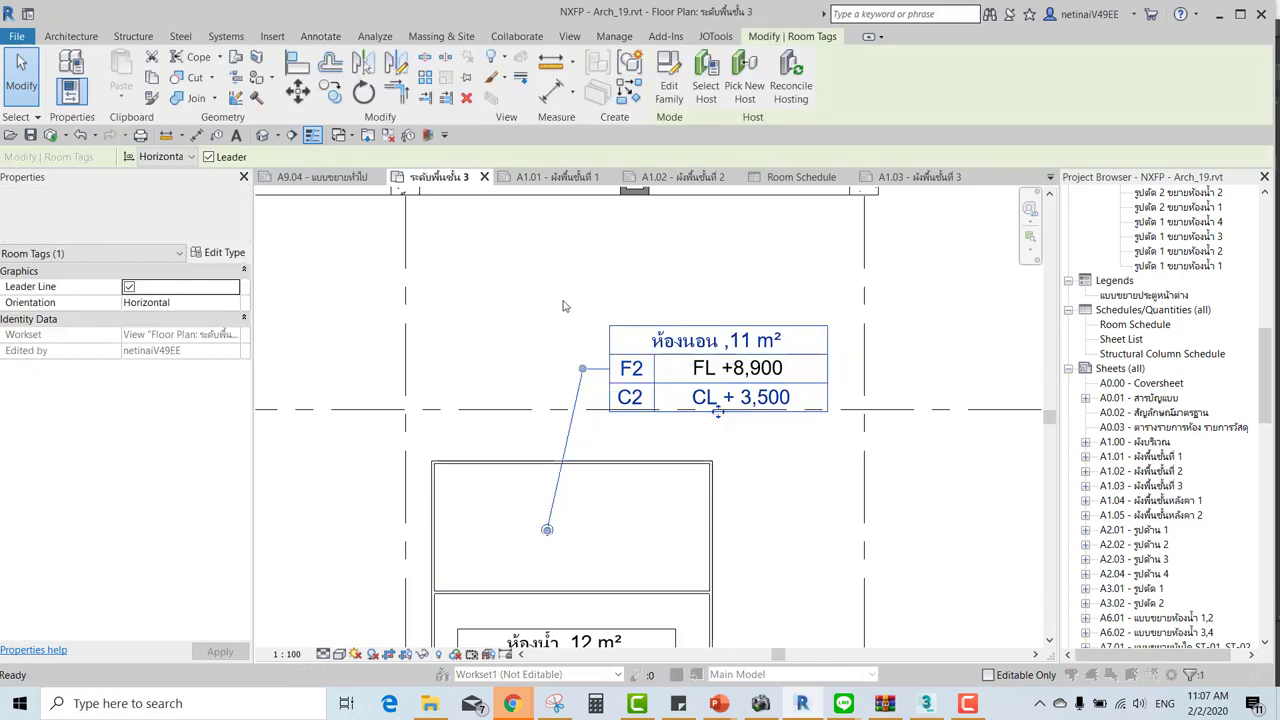
left_click(562, 328)
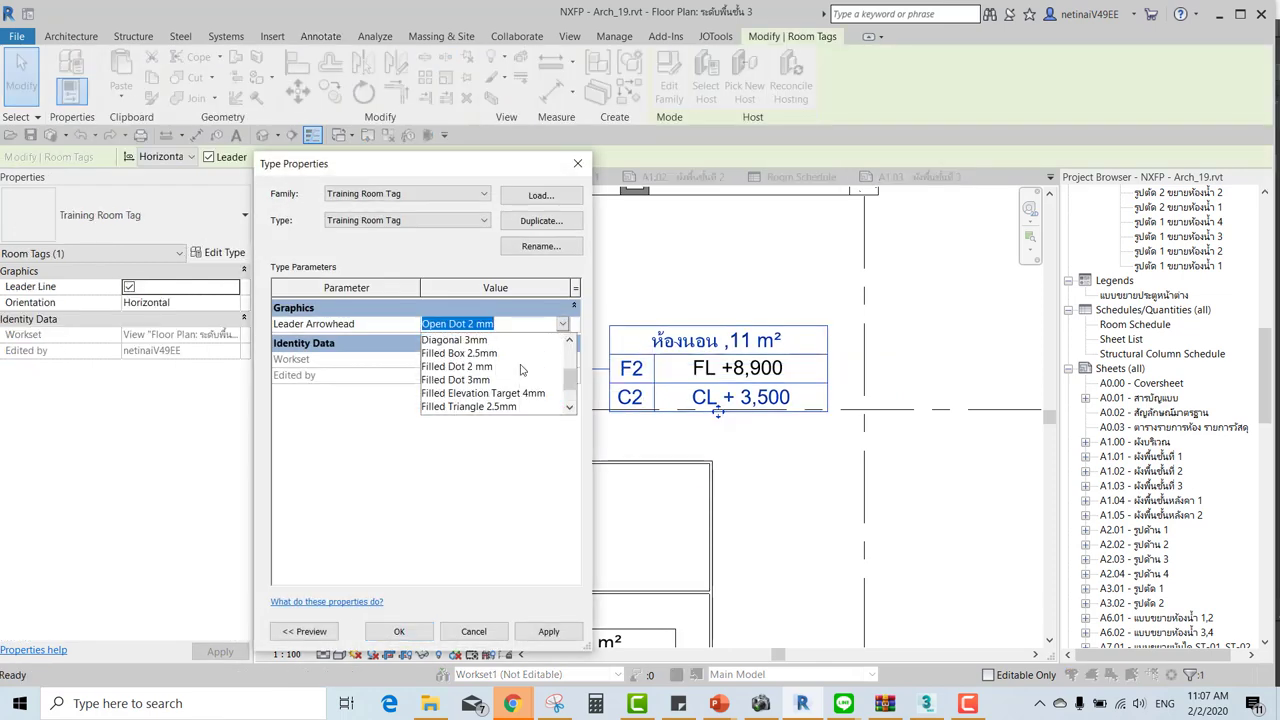
left_click(463, 367)
key("Return")
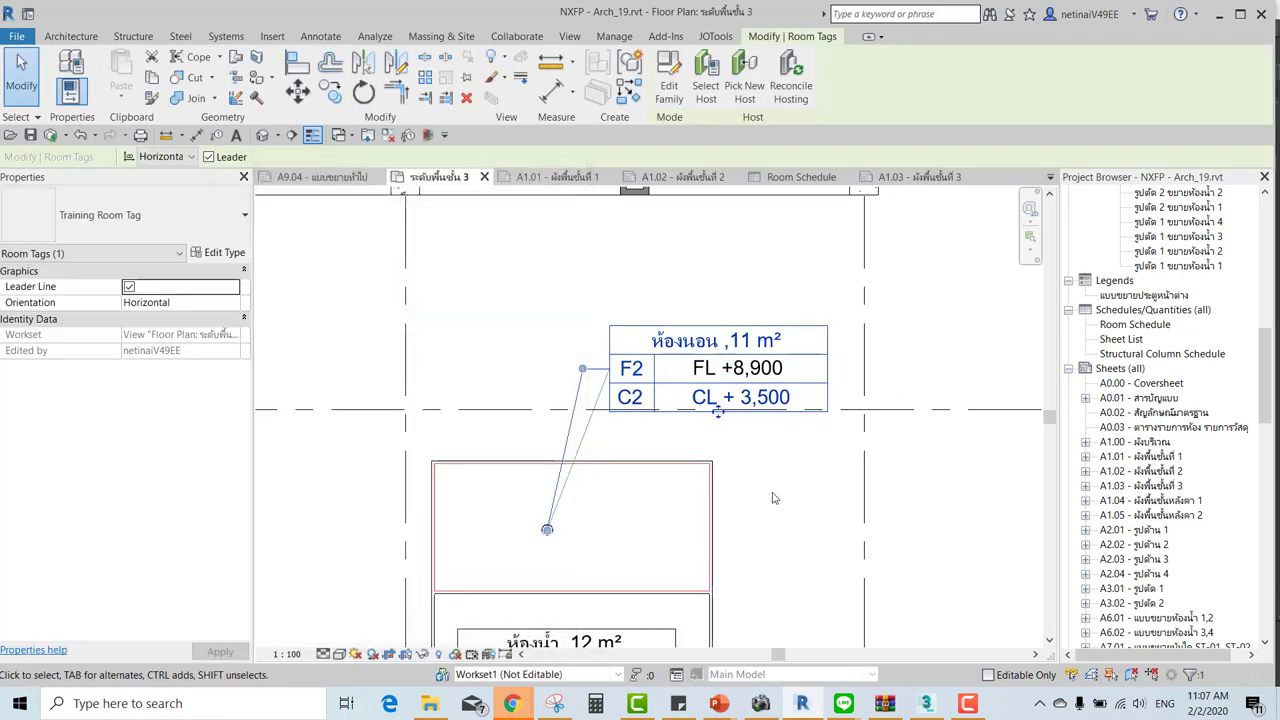
left_click(771, 497)
scroll(800, 490, "down", 2)
scroll(806, 489, "up", 2)
scroll(806, 489, "up", 2)
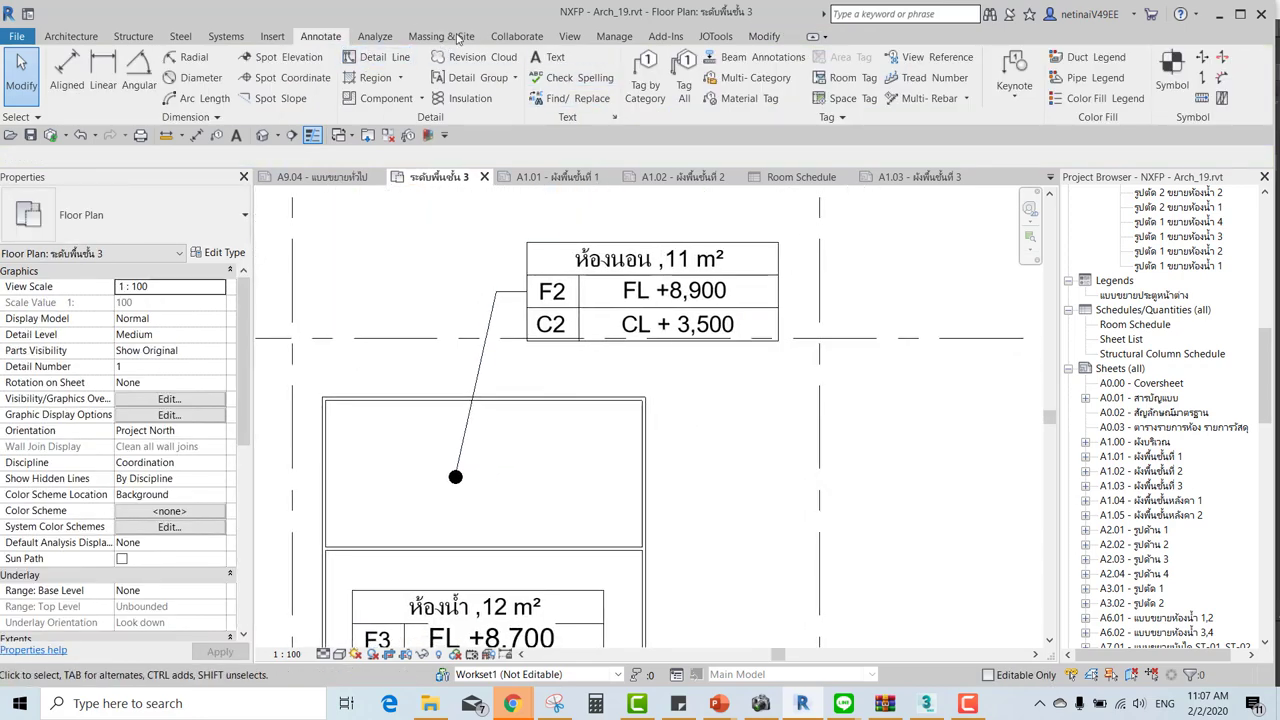
left_click(608, 38)
left_click(533, 90)
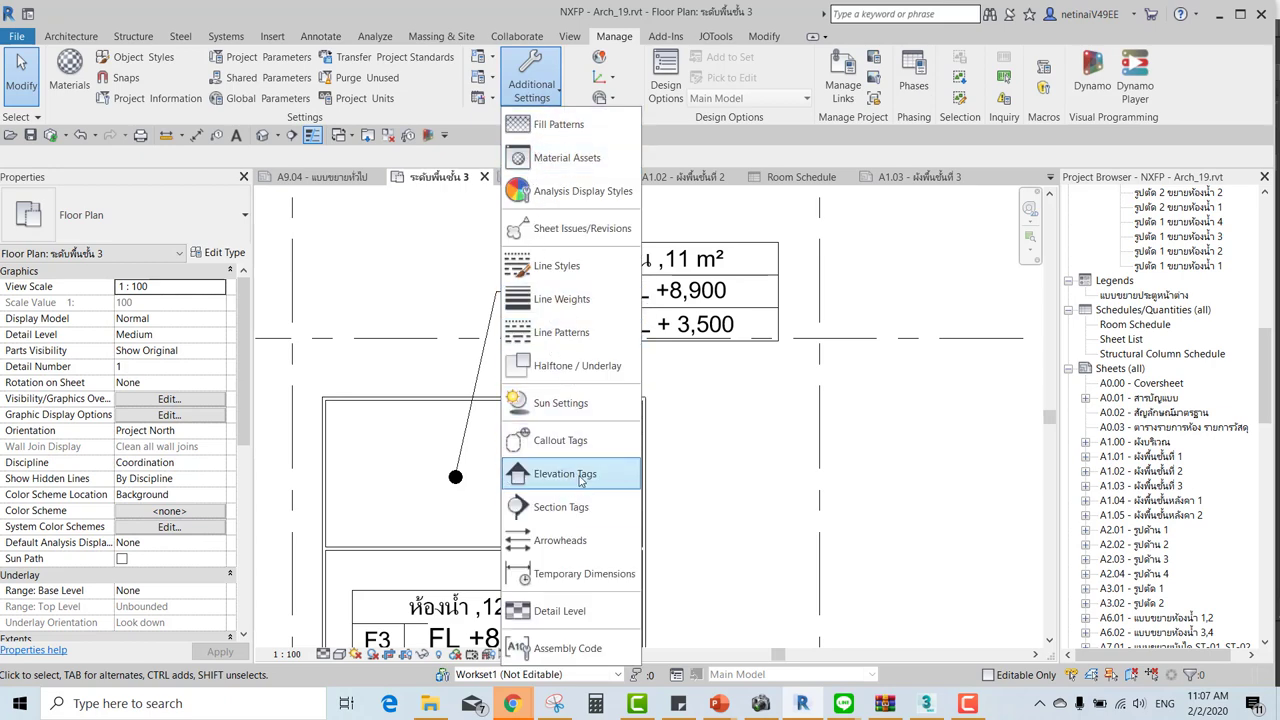
left_click(577, 540)
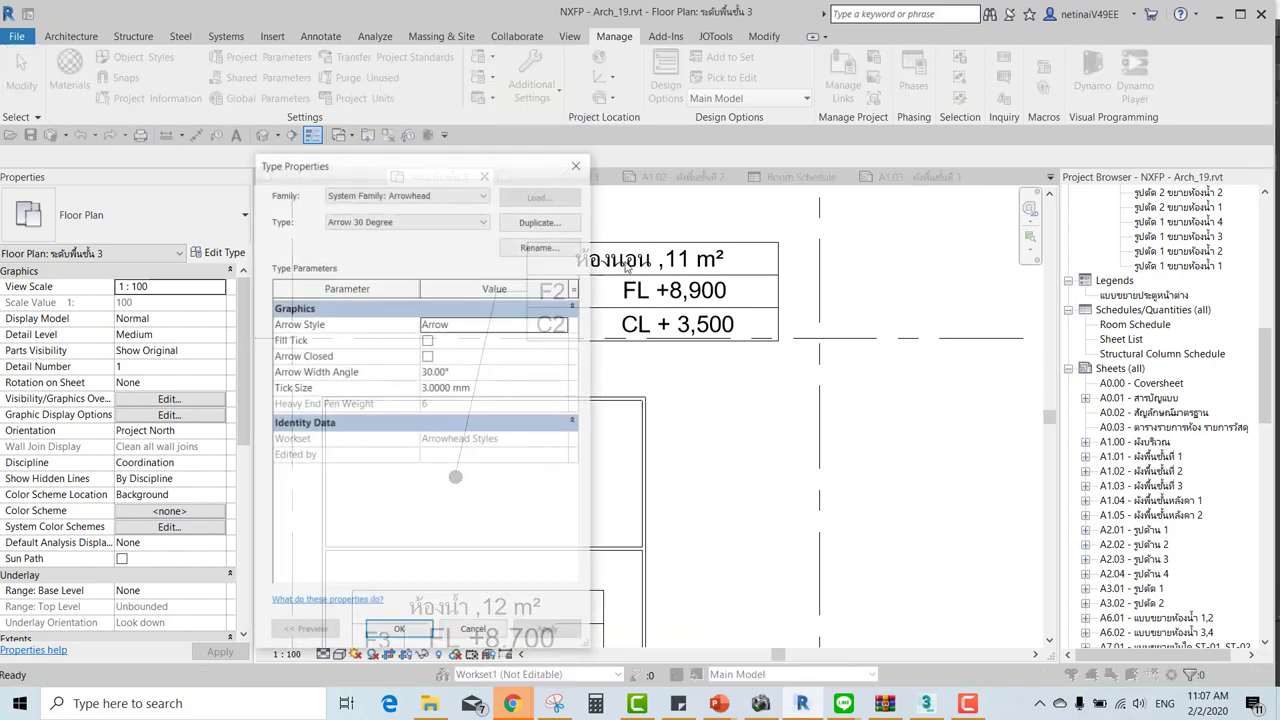
left_click(415, 221)
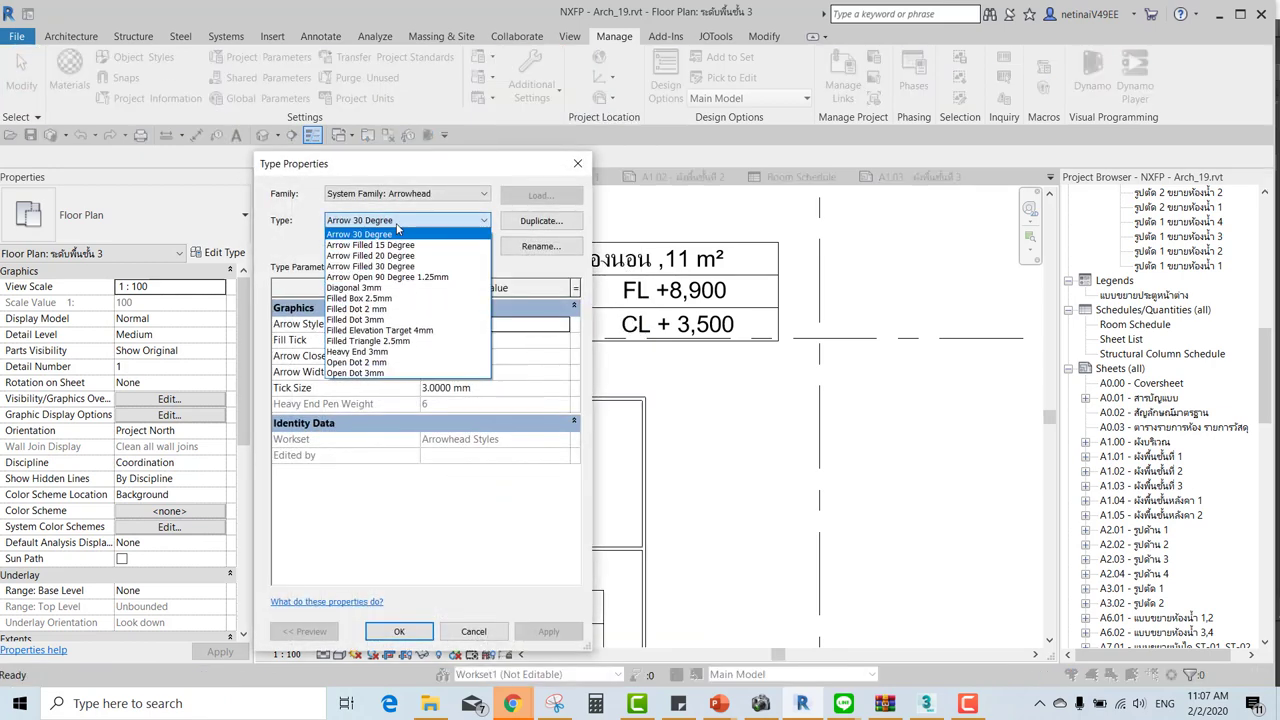
left_click(380, 320)
left_click(540, 221)
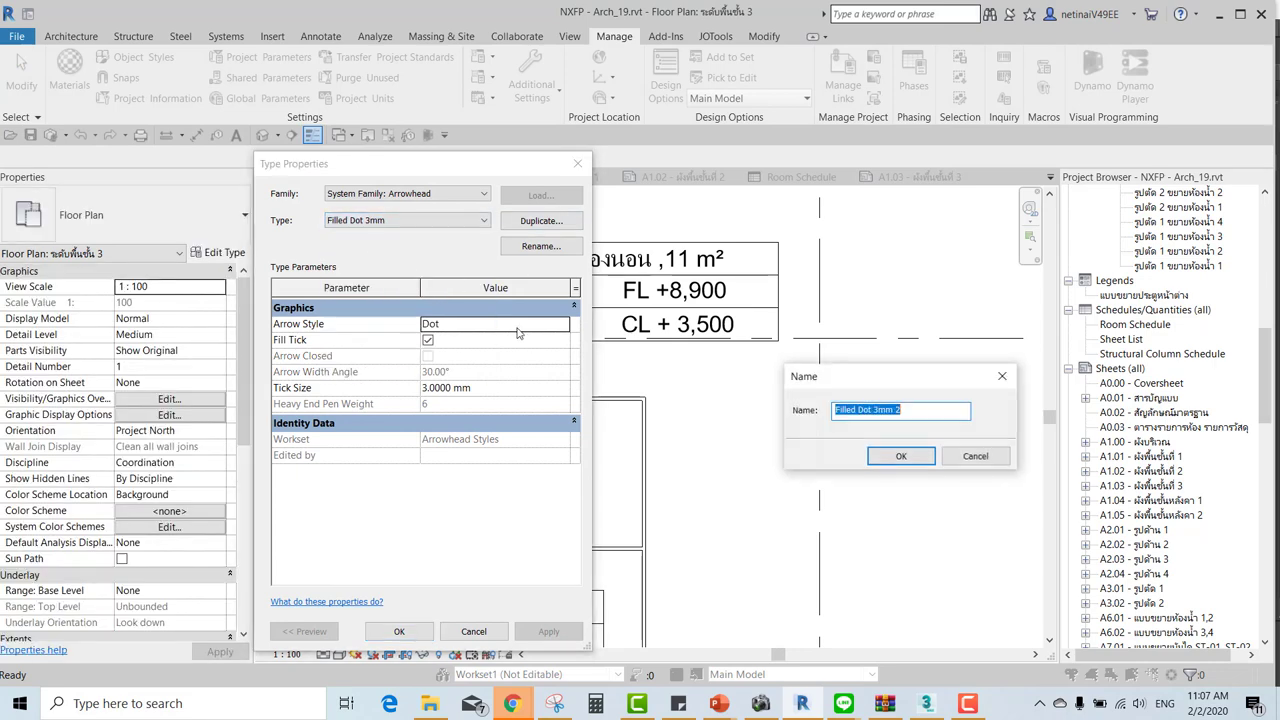
key("Return")
key("Return")
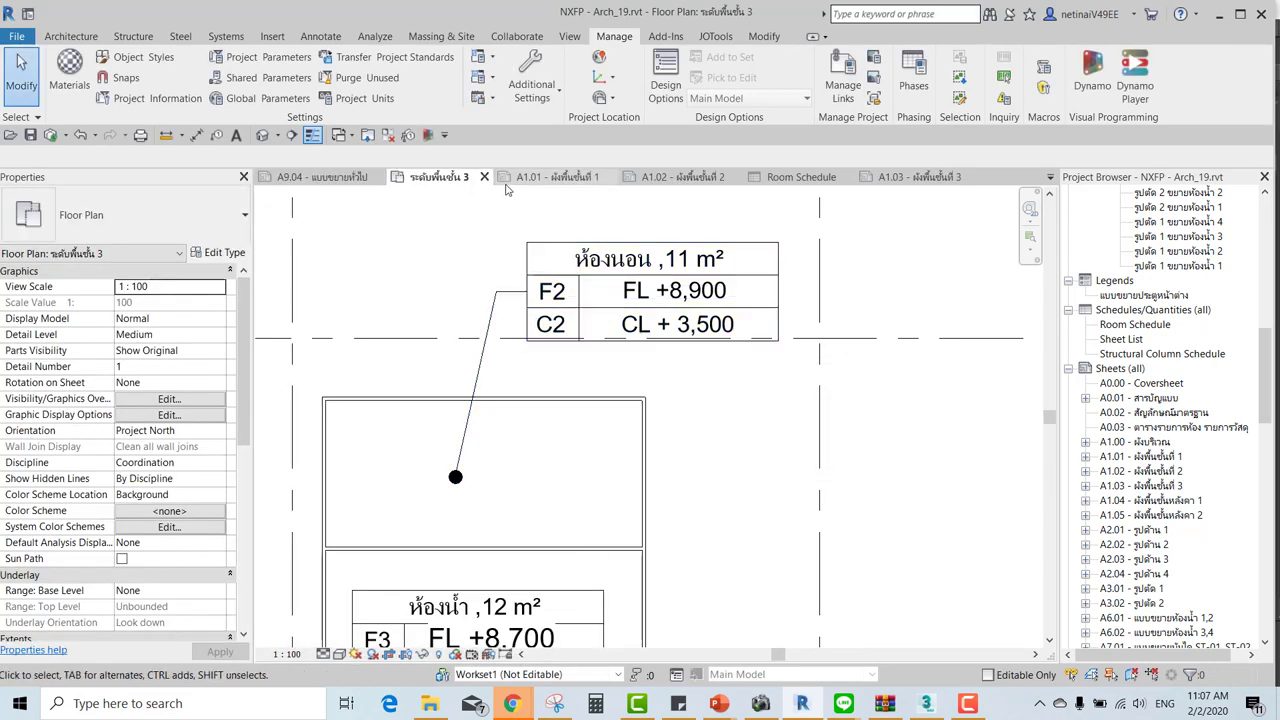
left_click(531, 88)
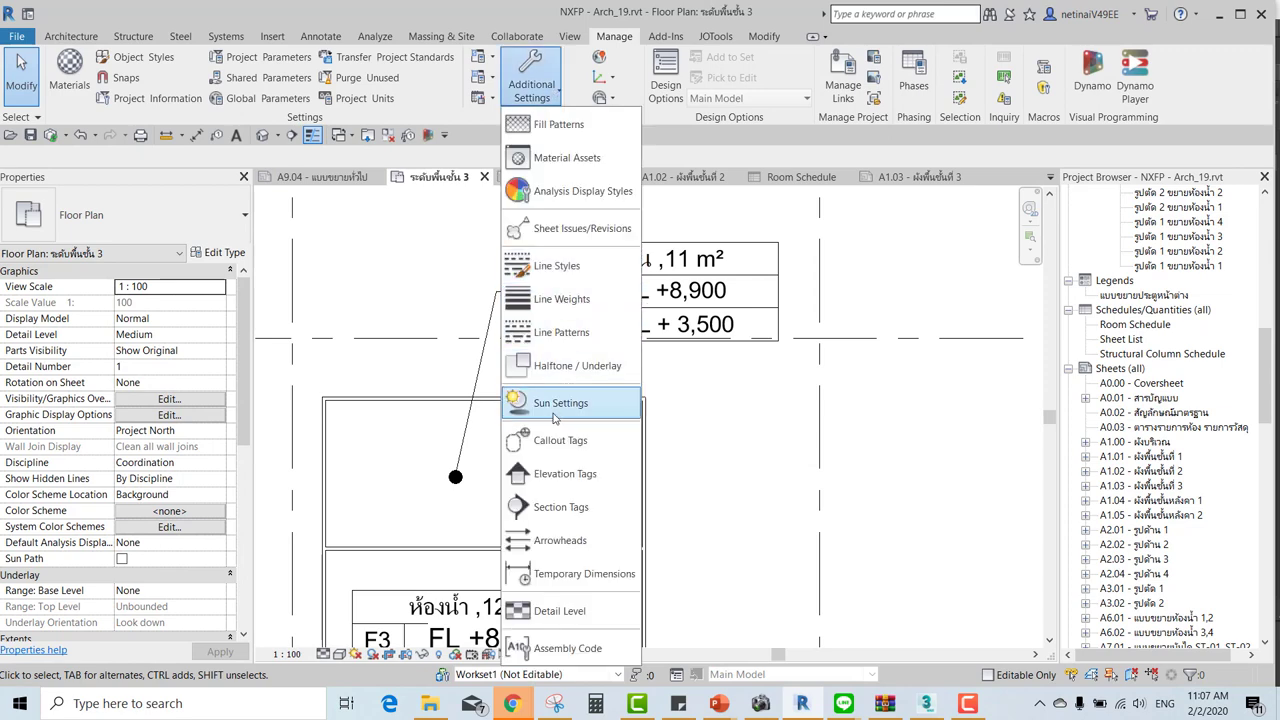
left_click(562, 540)
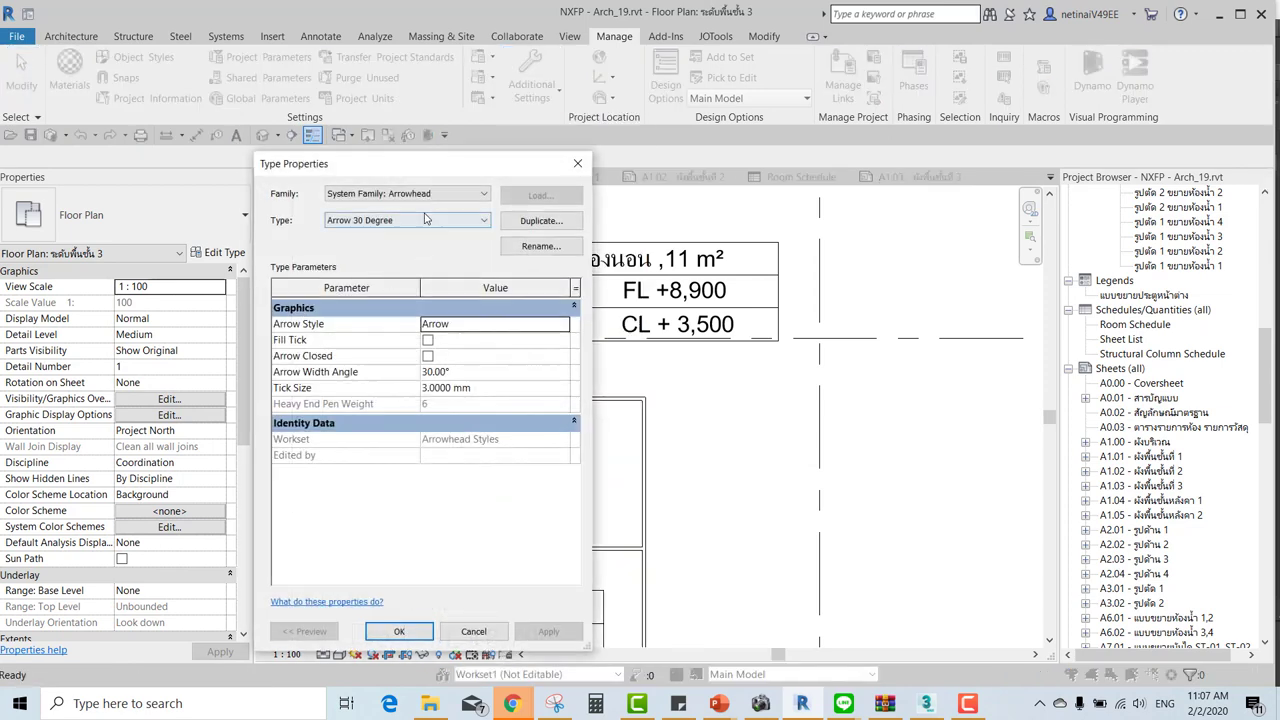
left_click(425, 218)
left_click(384, 318)
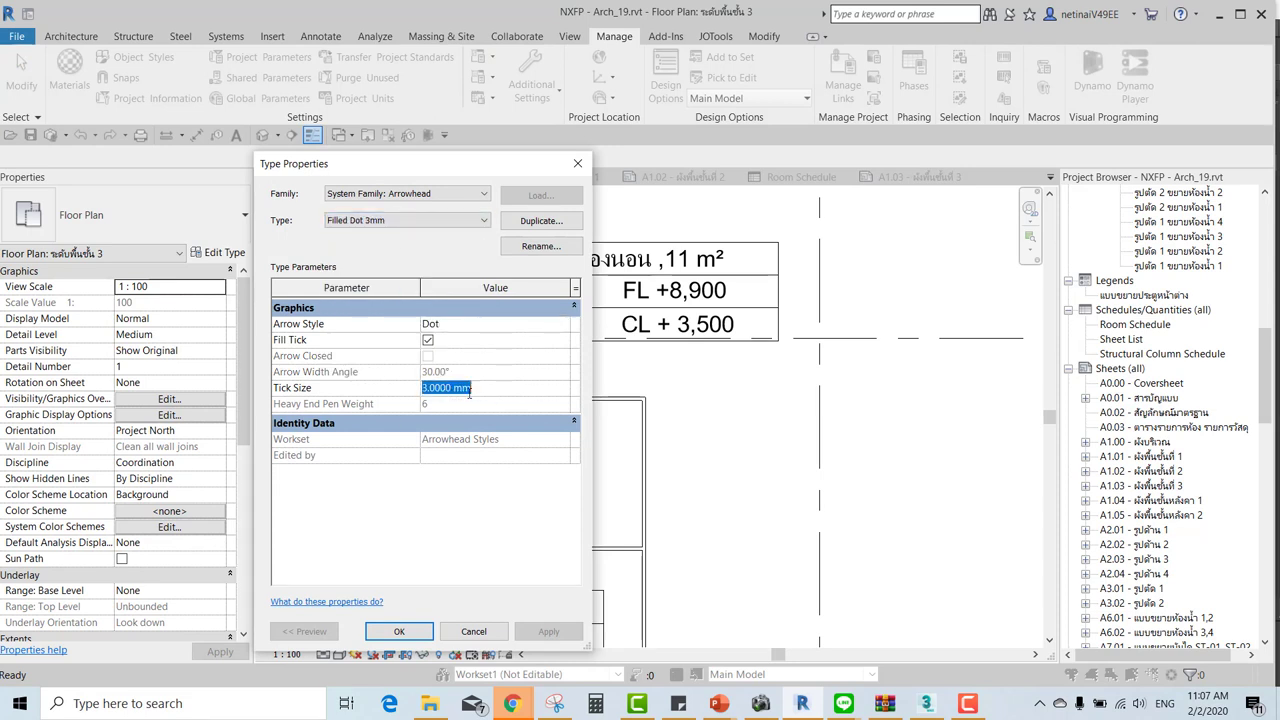
left_click(405, 226)
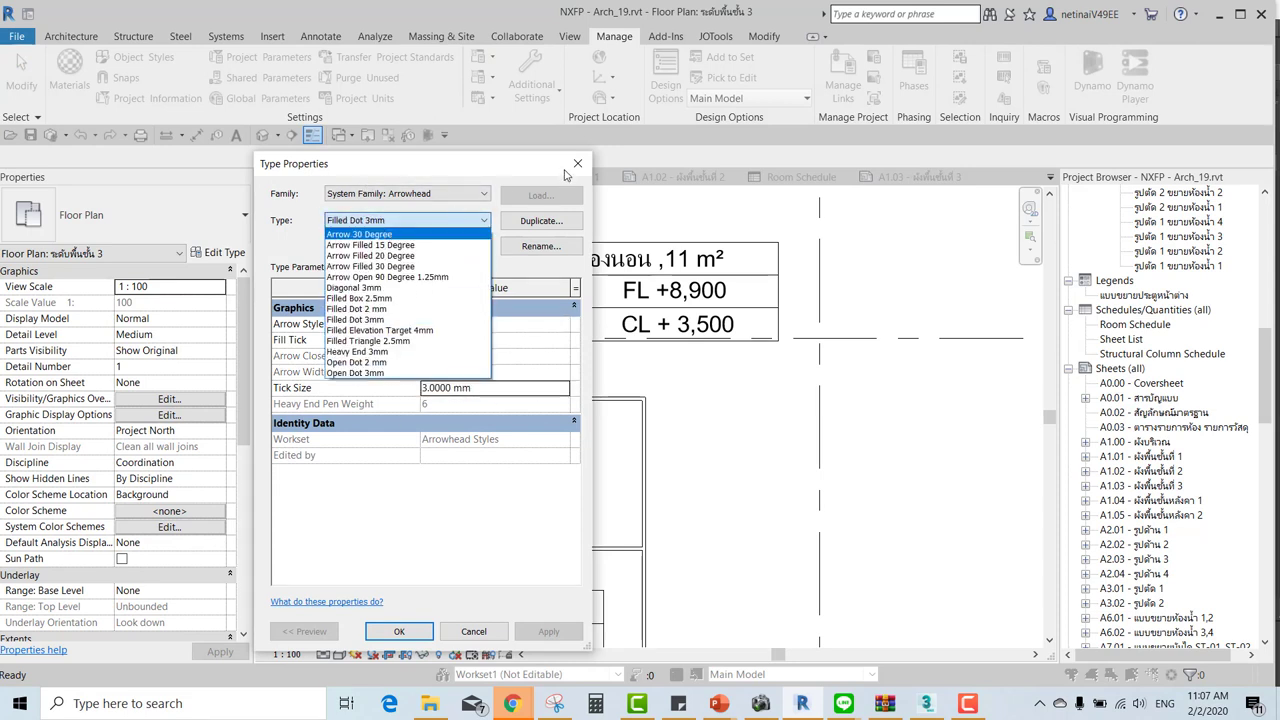
left_click(484, 220)
left_click(580, 165)
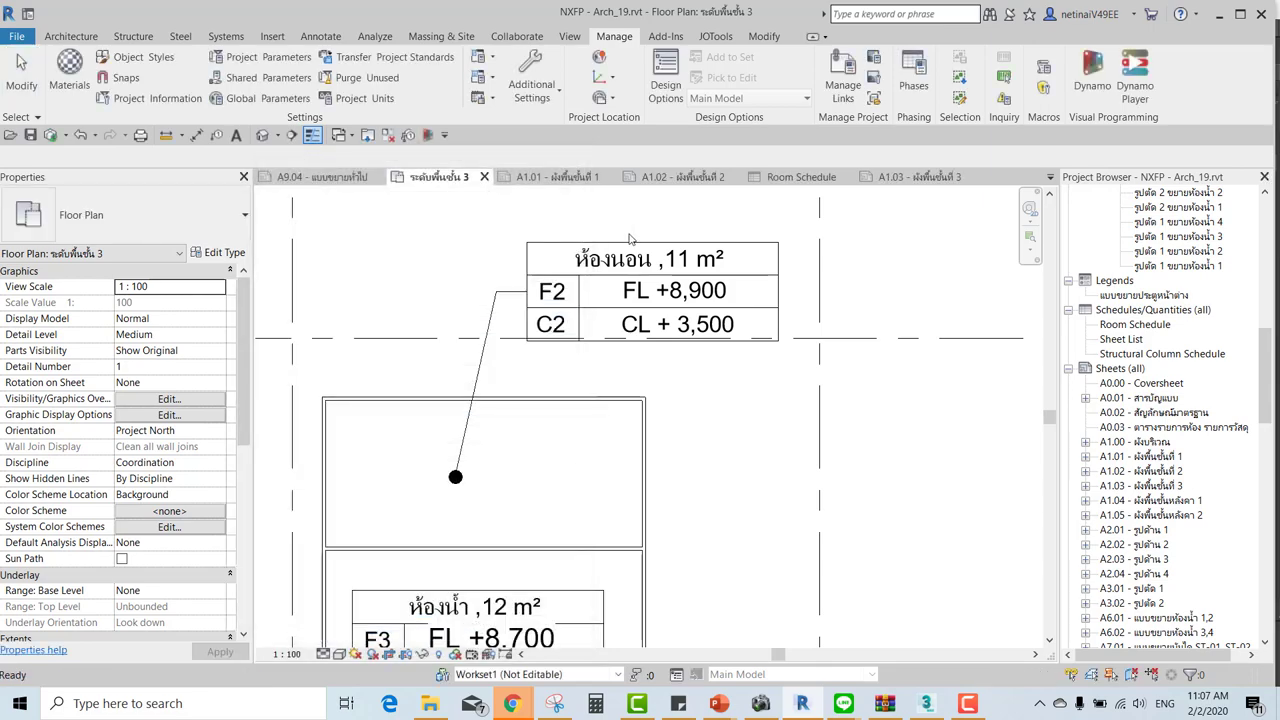
Zoom and pan the level 3 plan to show the WC WOMAN and WC MAN room tags.
scroll(685, 343, "down", 2)
scroll(740, 390, "down", 3)
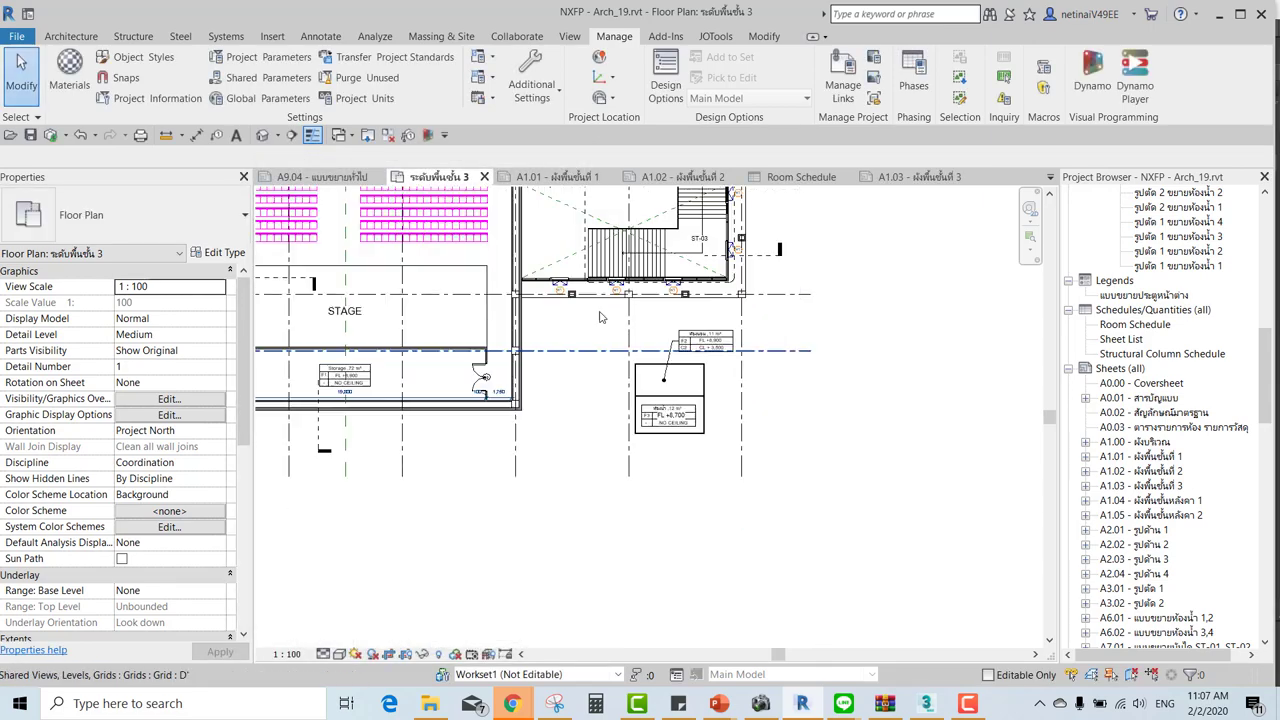
scroll(620, 389, "up", 2)
mouse_move(443, 399)
middle_mouse_down()
mouse_move(620, 389)
mouse_move(640, 480)
middle_mouse_up()
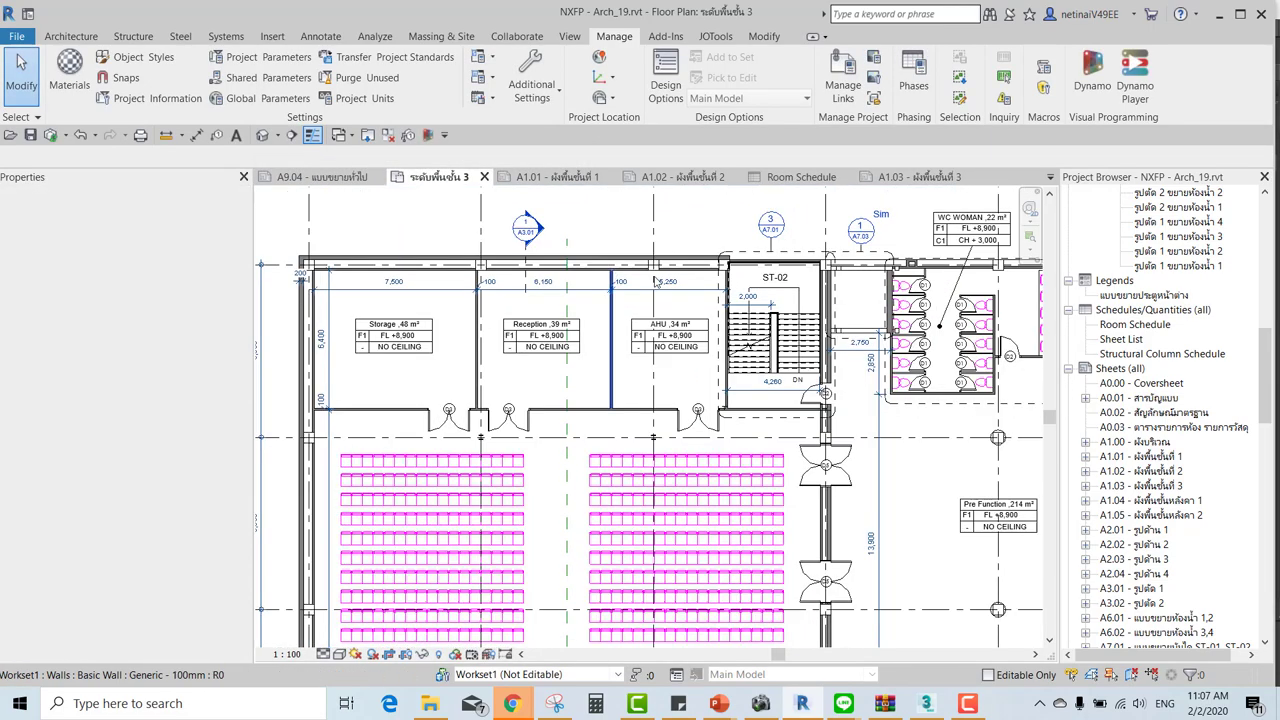
scroll(710, 375, "up", 5)
scroll(710, 375, "up", 2)
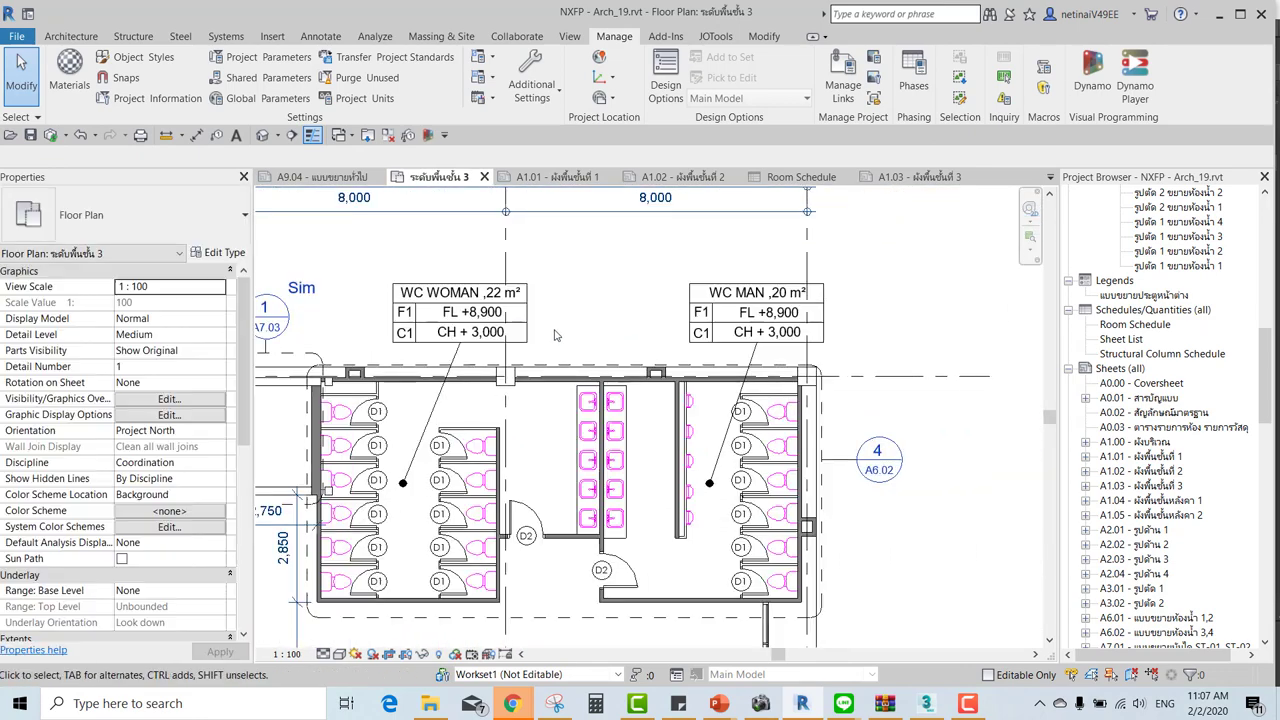
middle_click_drag(553, 266, 643, 277)
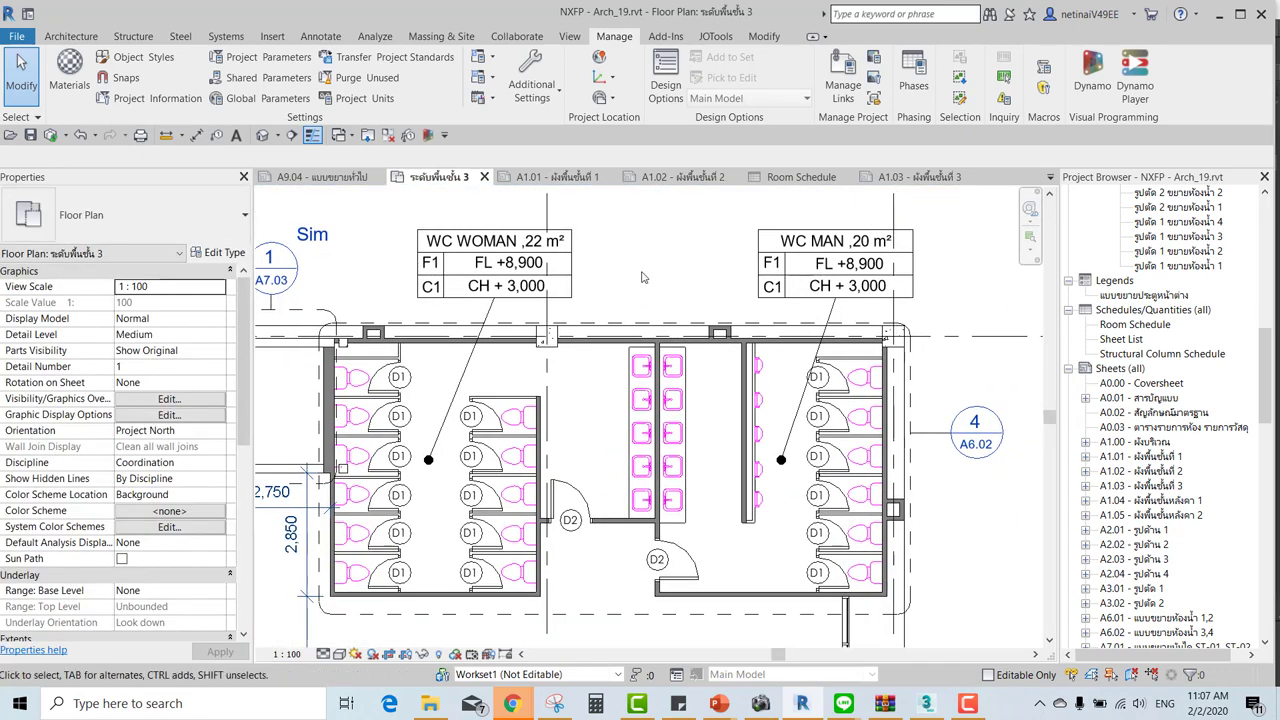